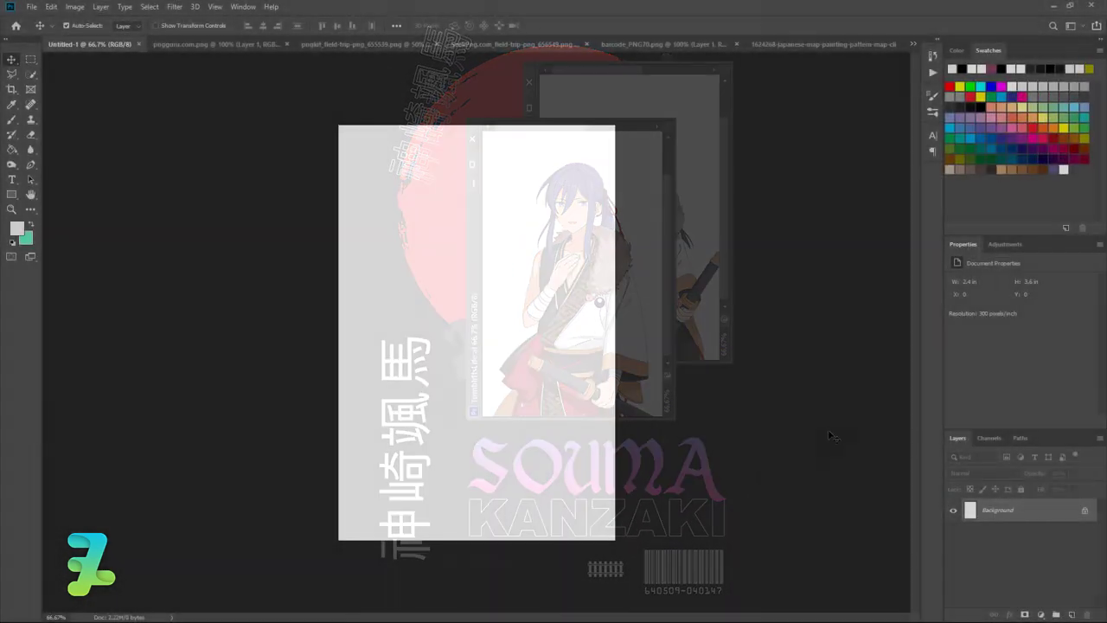
Fill the new canvas solid black with the Paint Bucket
click(17, 228)
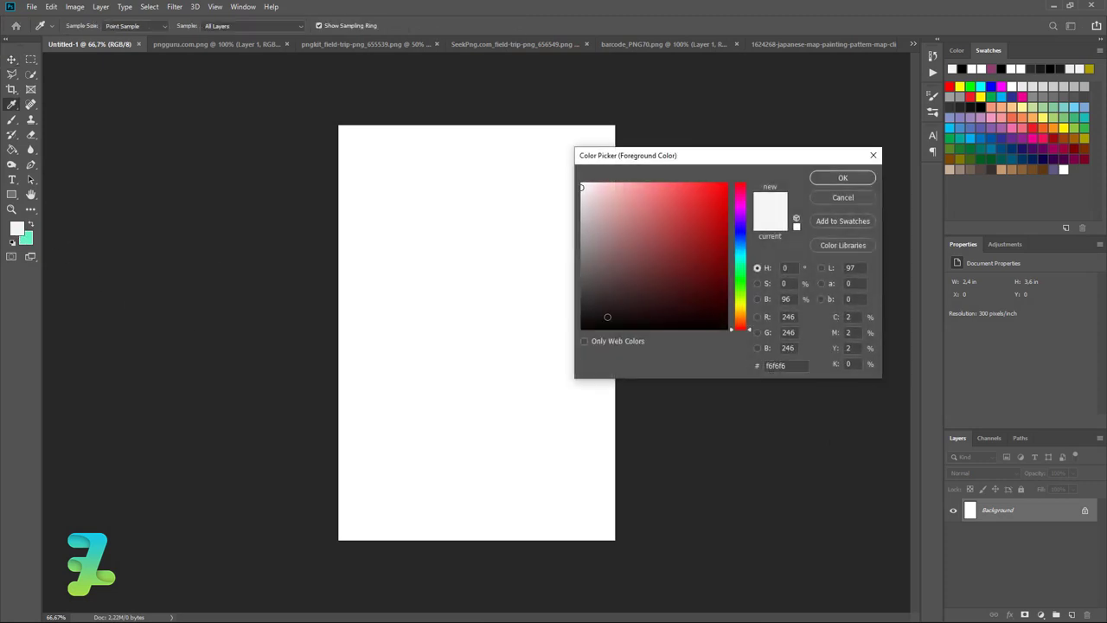
click(607, 317)
click(842, 177)
key(v)
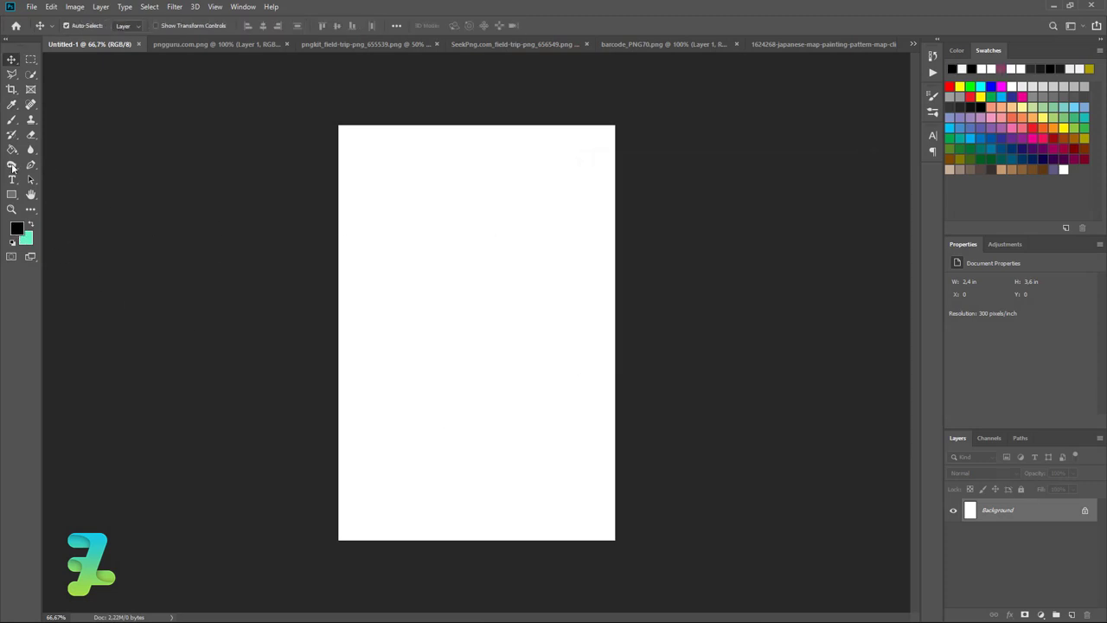
click(12, 148)
click(435, 287)
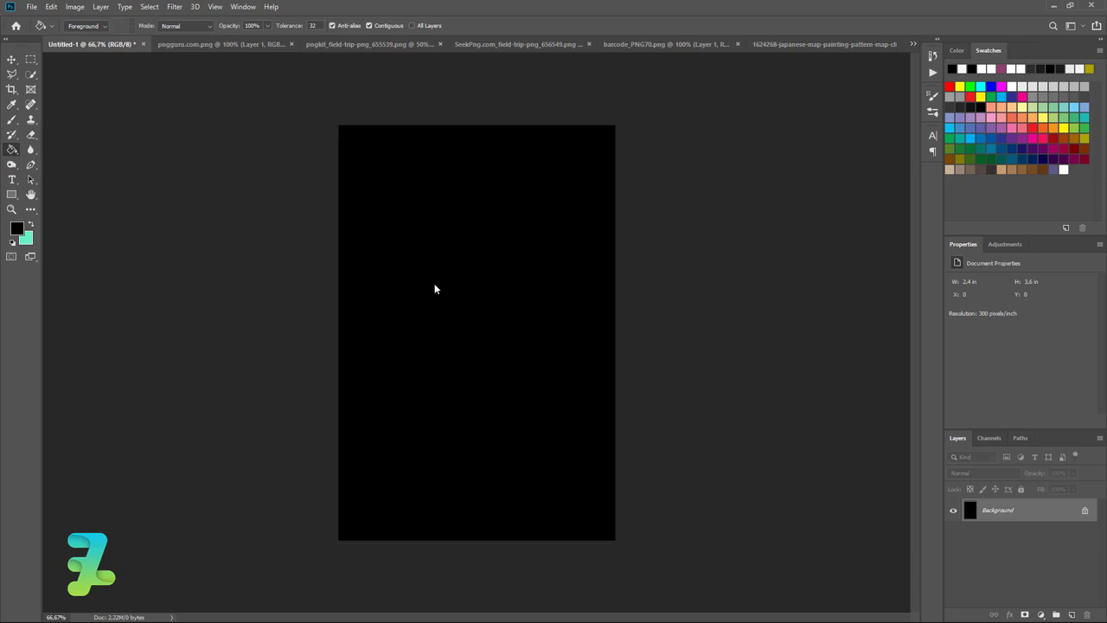
Set the foreground colour to white (#ffffff)
click(16, 231)
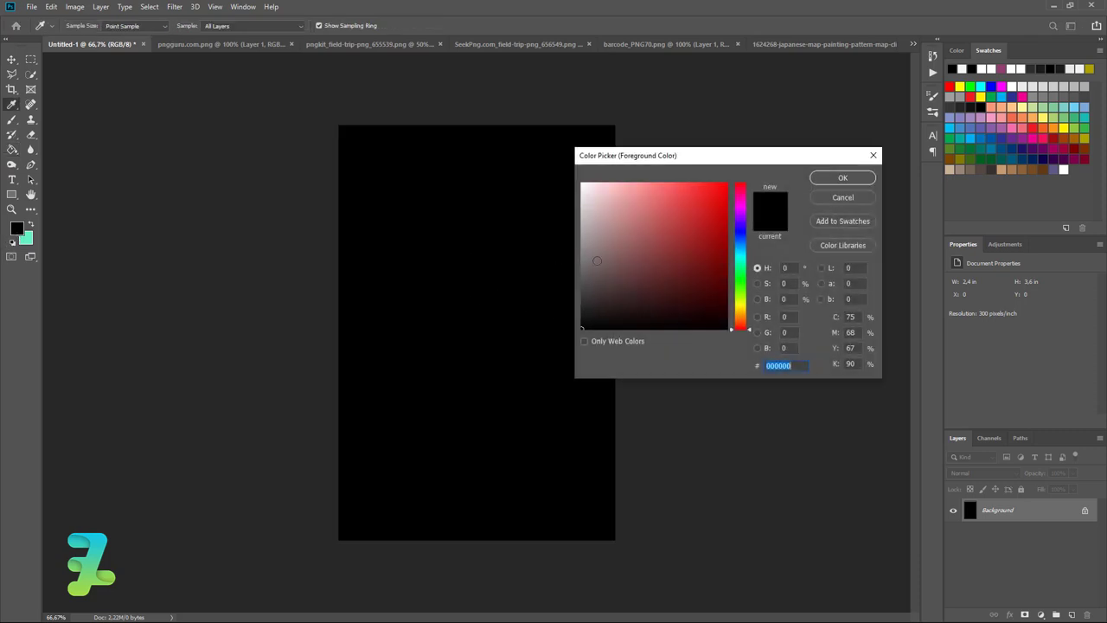
text(ffffff)
click(842, 178)
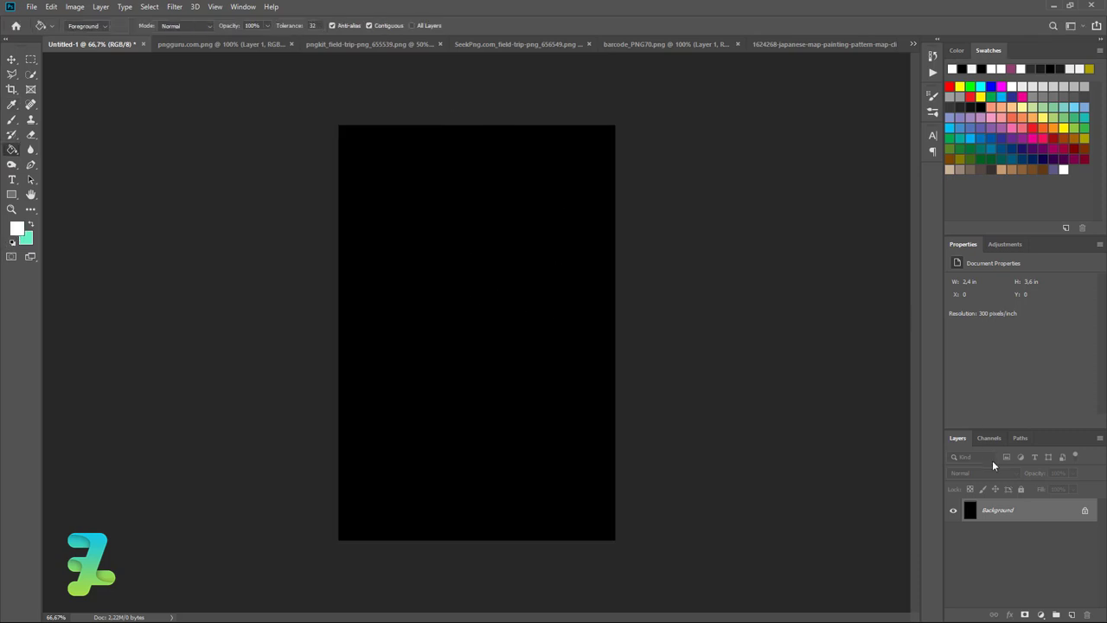
Add a 'Lorem Ipsum' text layer near the canvas top in Franklin Gothic Medium
click(1072, 613)
click(1071, 614)
click(1071, 614)
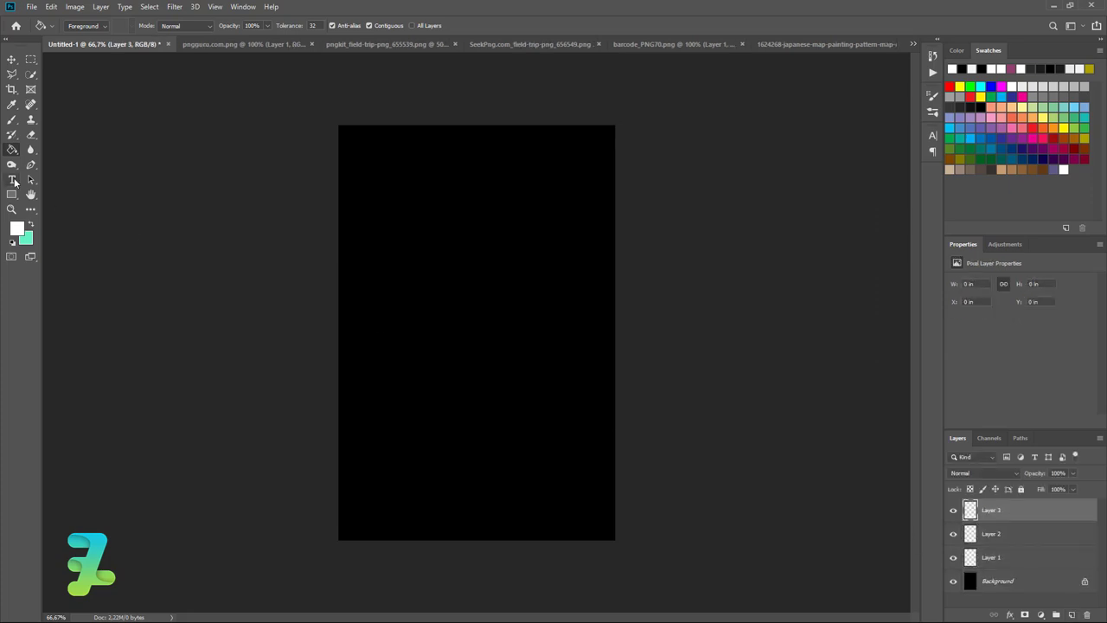
click(11, 179)
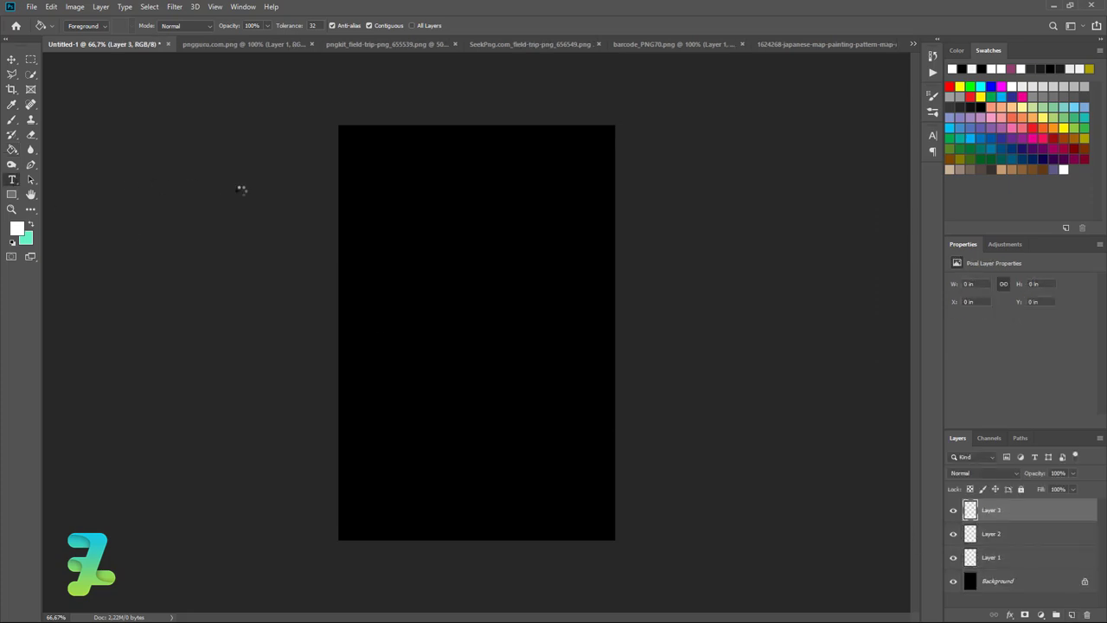
click(383, 202)
click(164, 26)
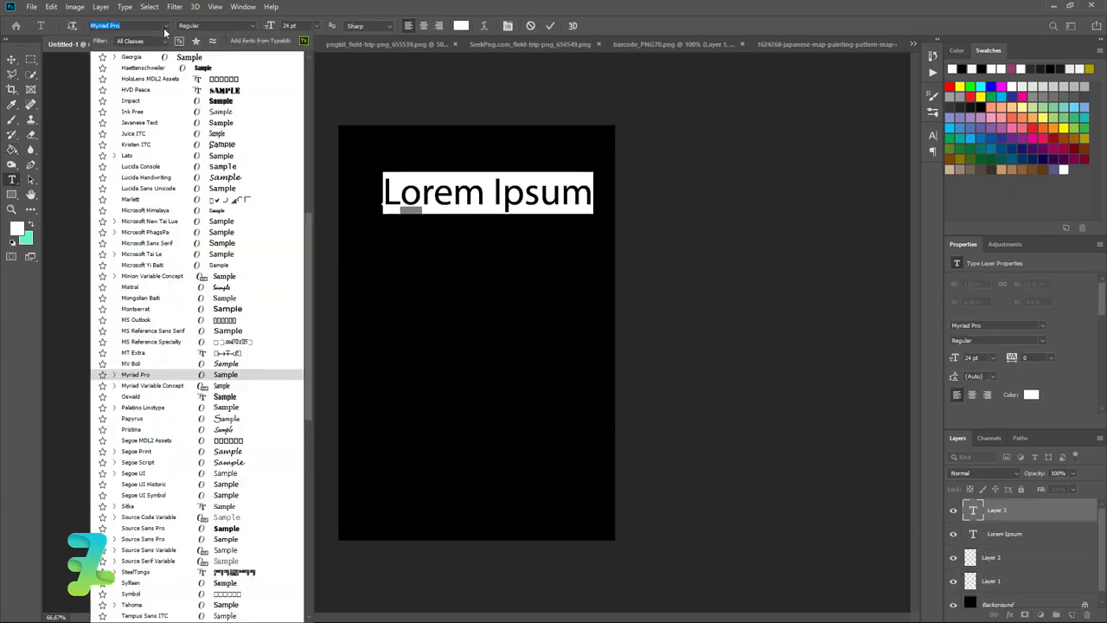
scroll(169, 153, up, 4)
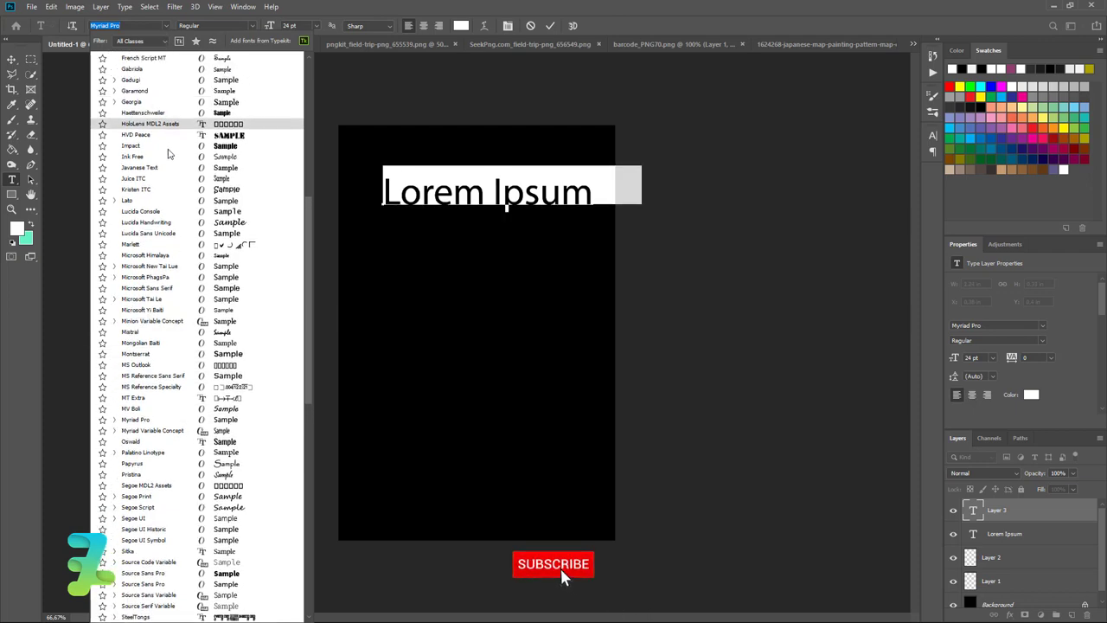
scroll(168, 154, up, 2)
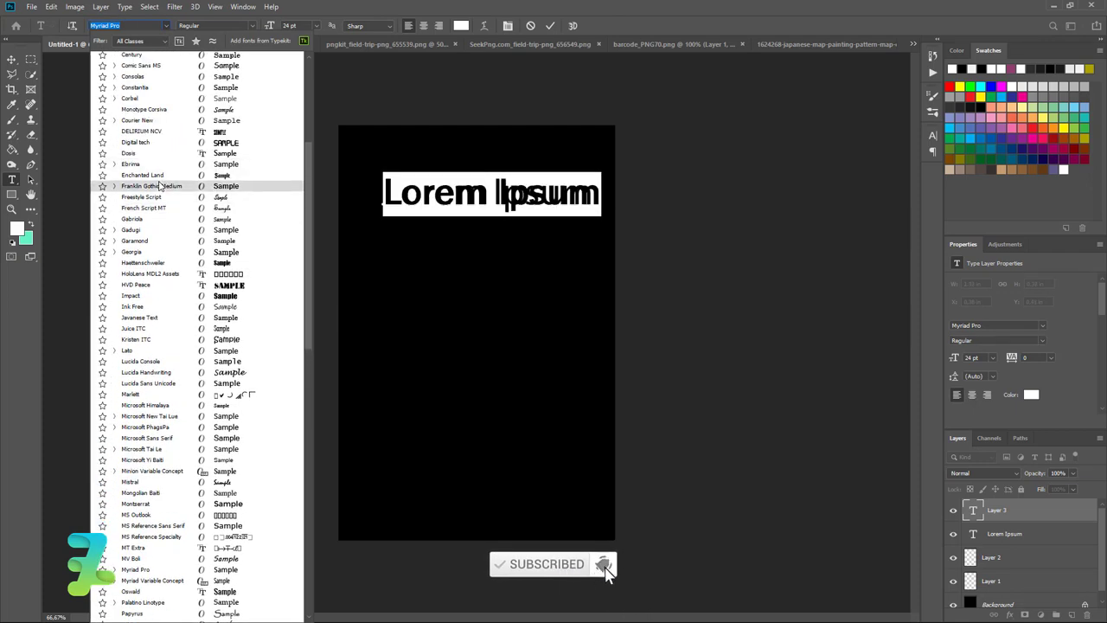
click(158, 185)
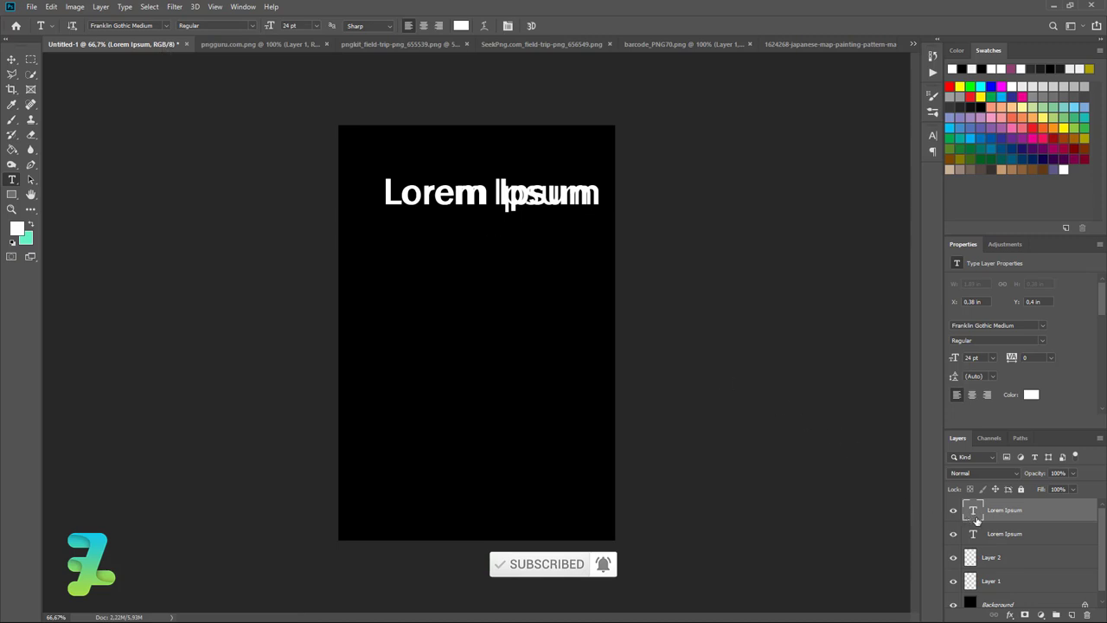
Delete empty Layers 1 and 2 and the duplicate Lorem Ipsum layer
click(988, 557)
shift+click(992, 580)
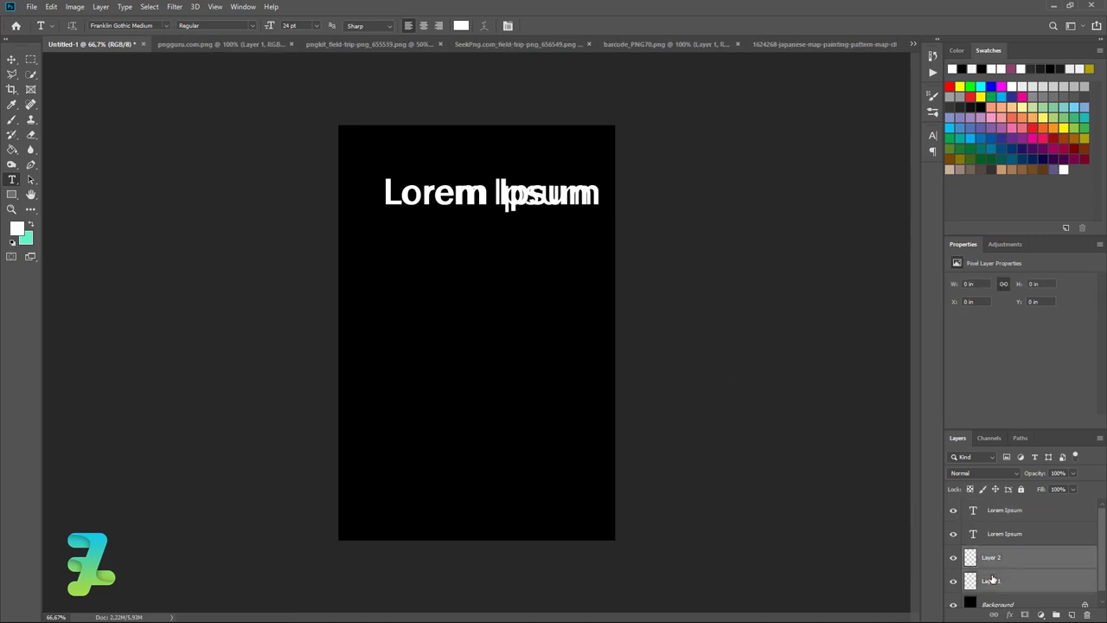
key(Delete)
click(994, 532)
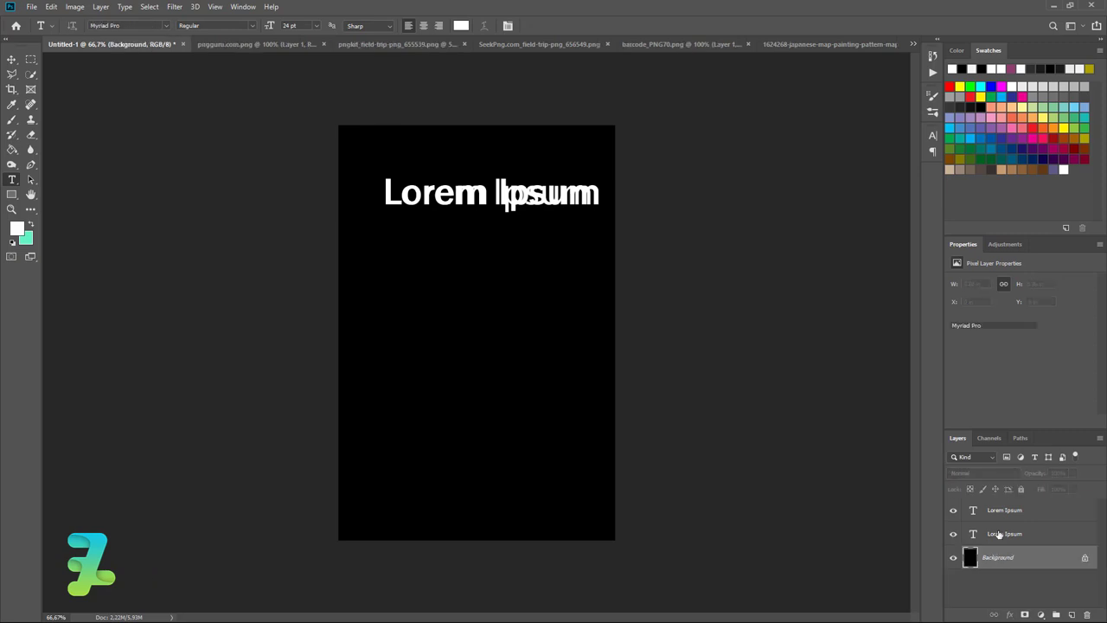
key(Delete)
click(970, 510)
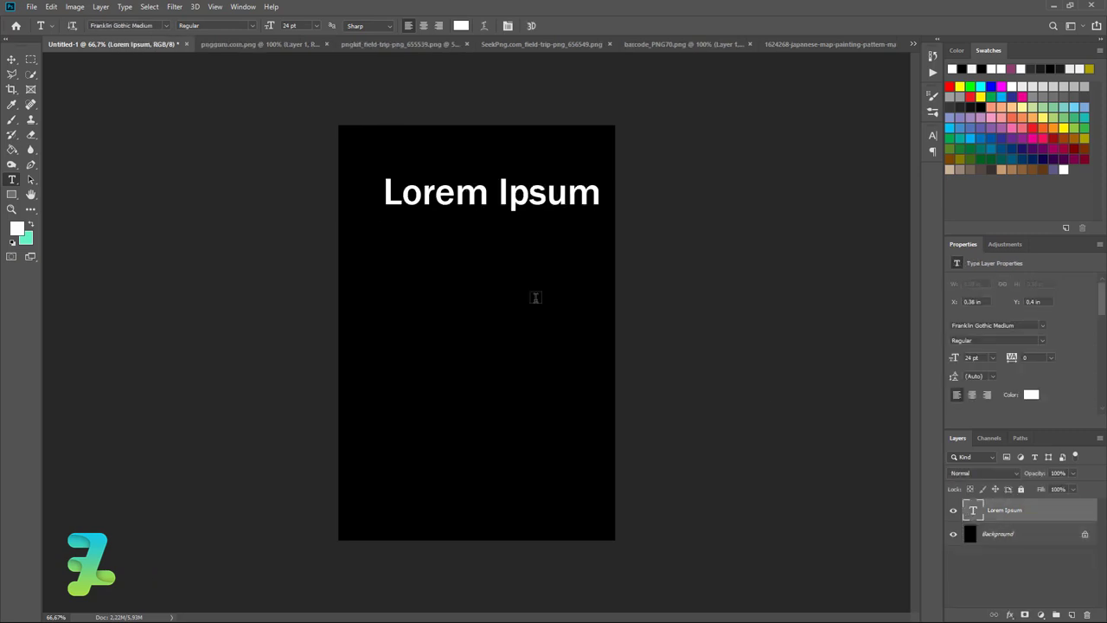
Change the text to 'SOUMA' in the Enchanted Land font
double_click(970, 510)
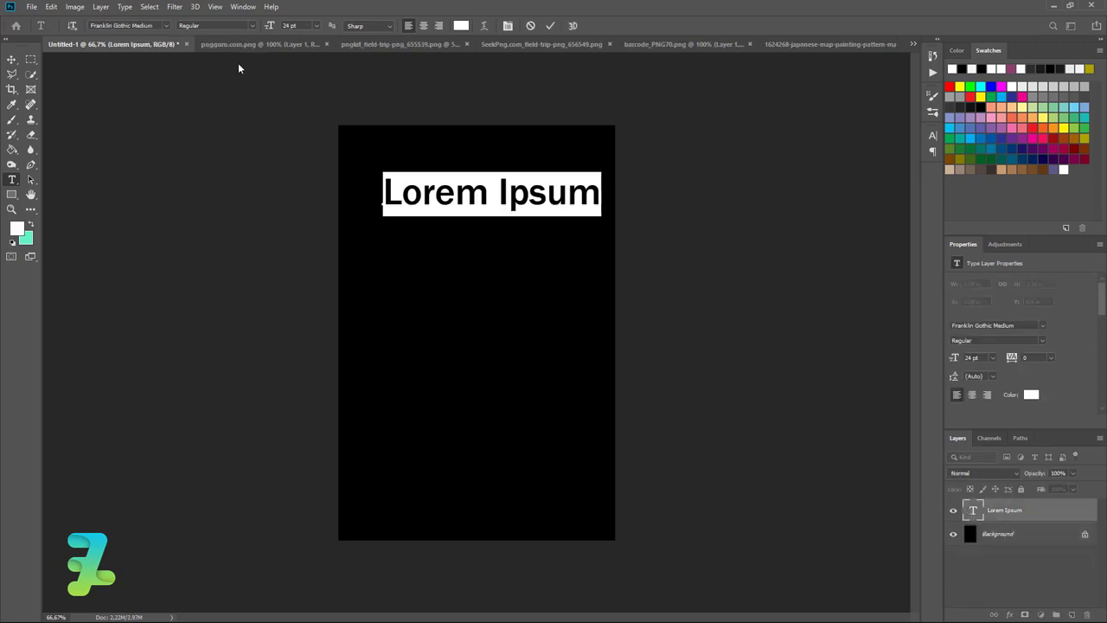
click(165, 27)
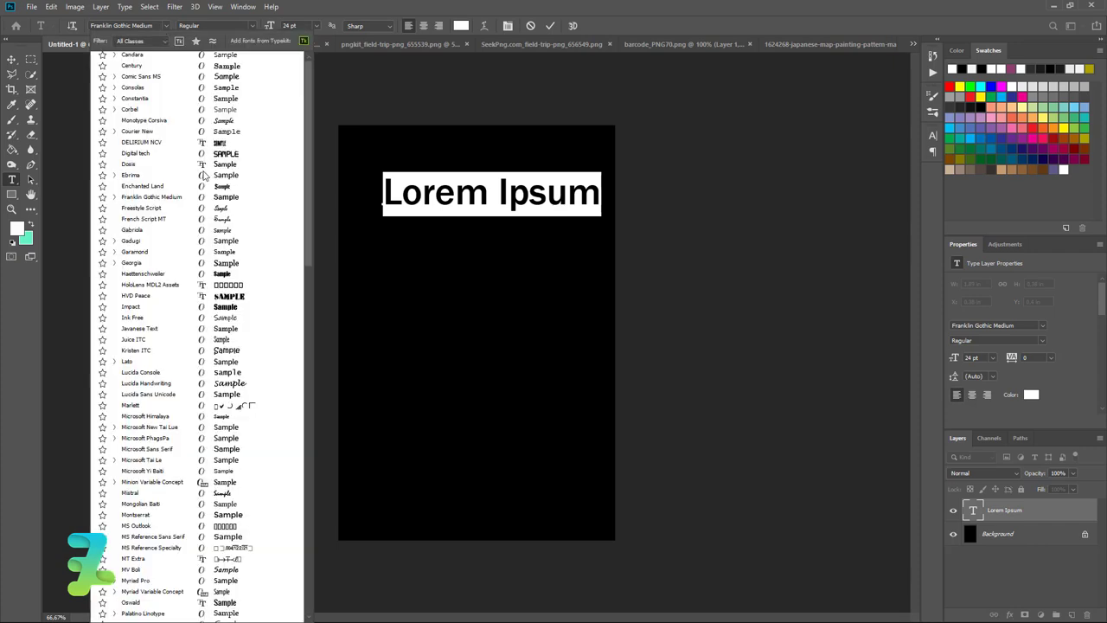
scroll(202, 175, up, 5)
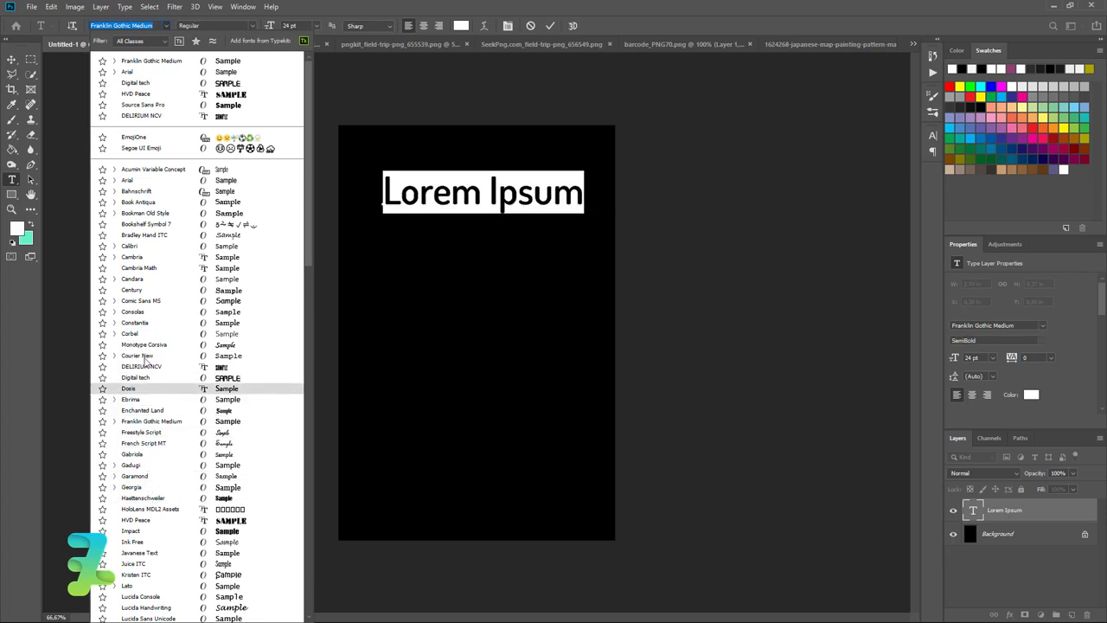
click(164, 410)
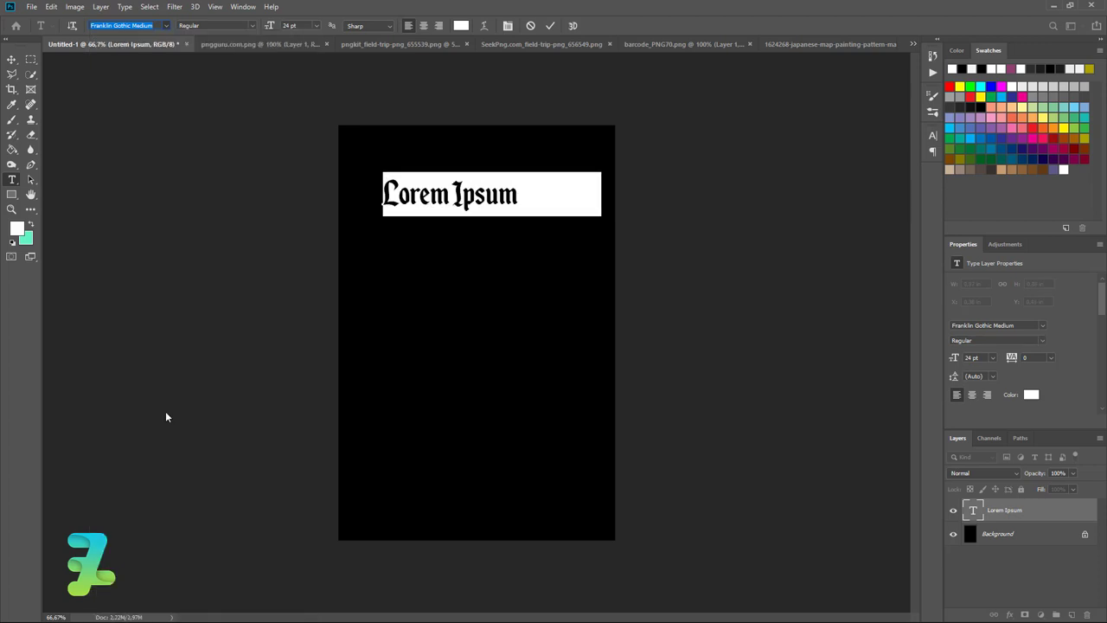
text(S)
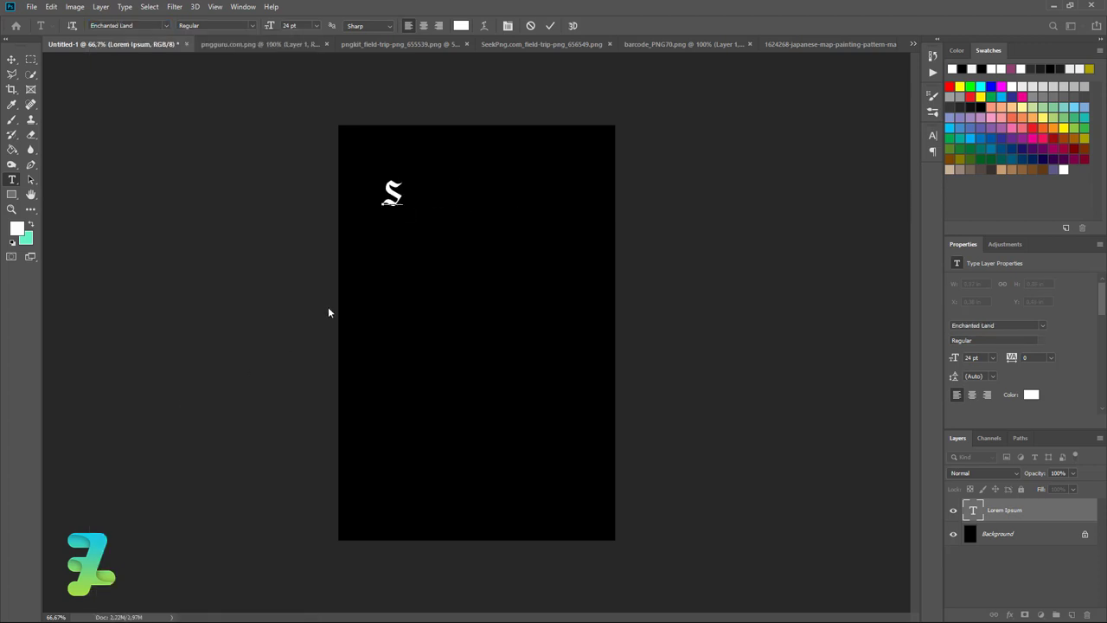
text(OUMA)
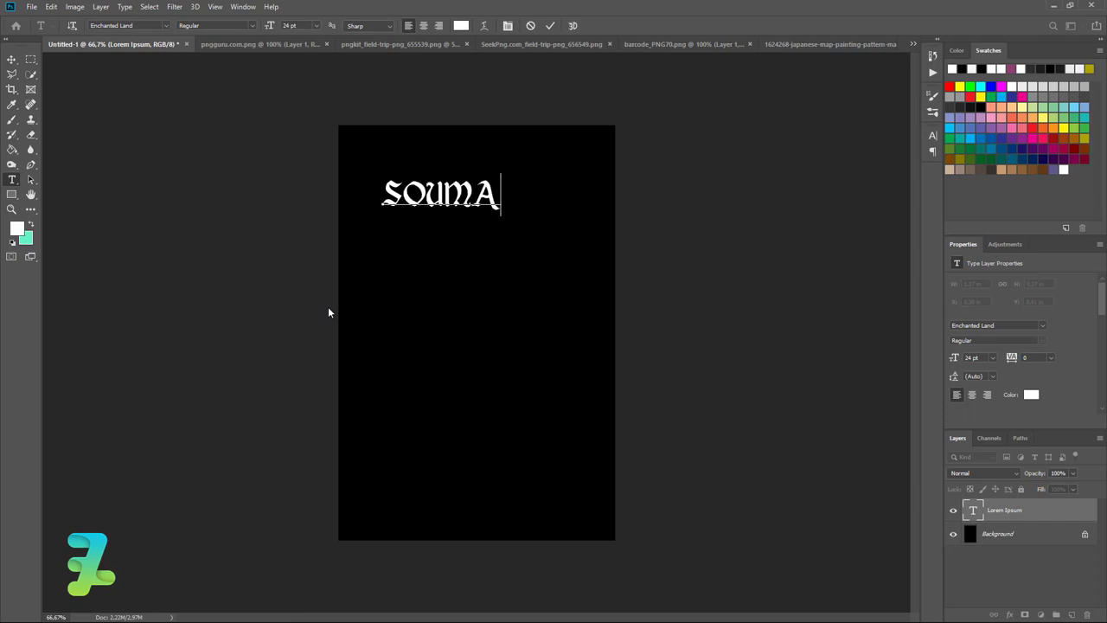
key(ctrl+a)
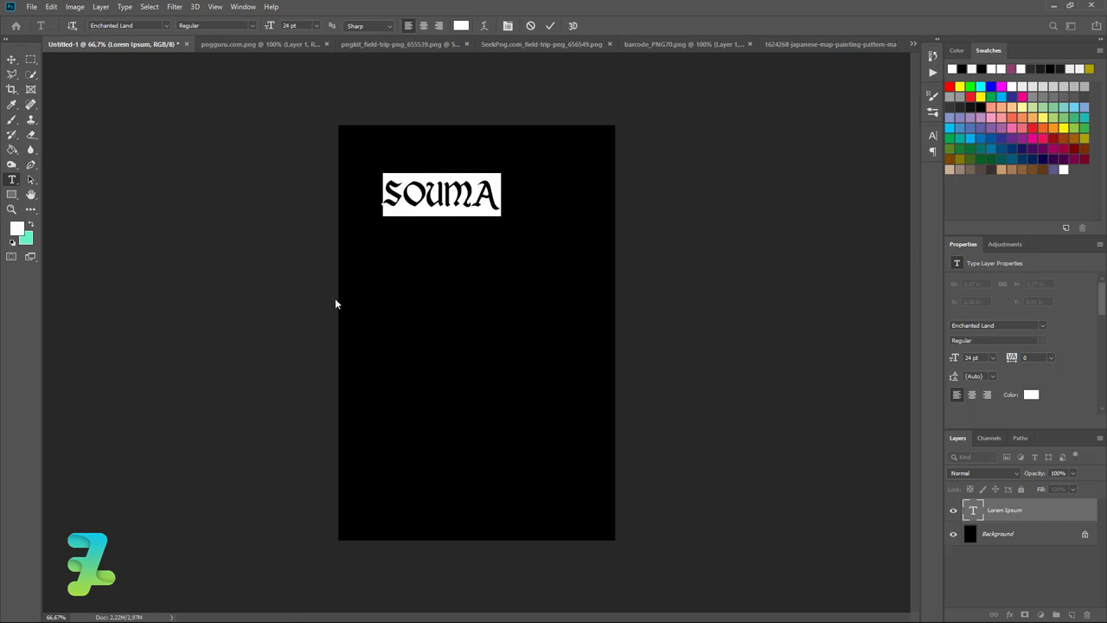
click(12, 59)
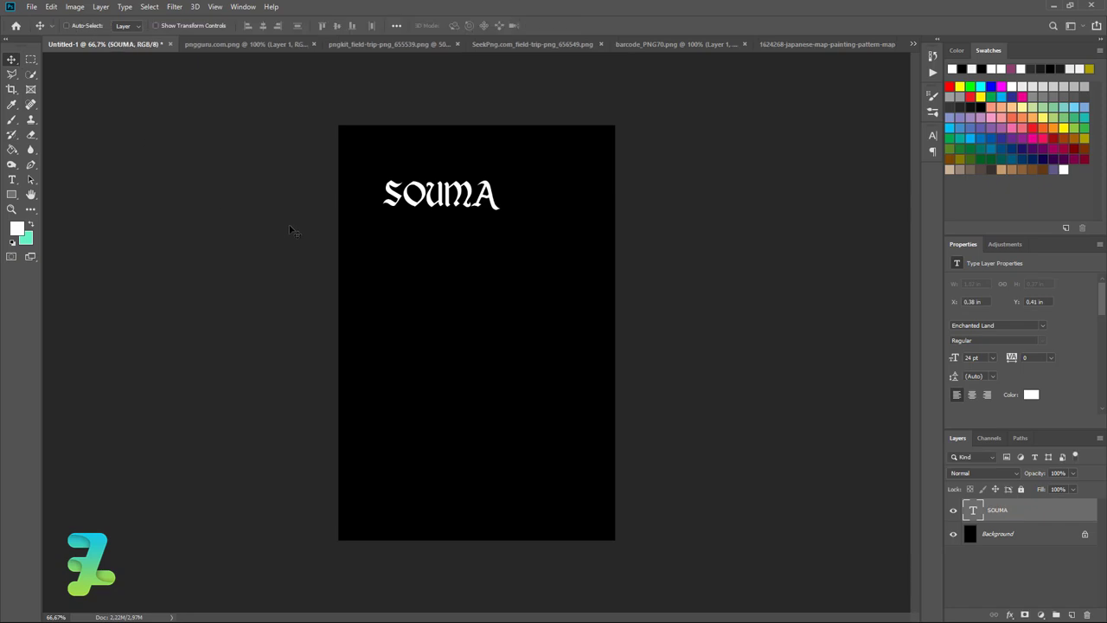
Scale SOUMA to about 167% and rotate it vertical along the canvas's left side
key(ctrl+t)
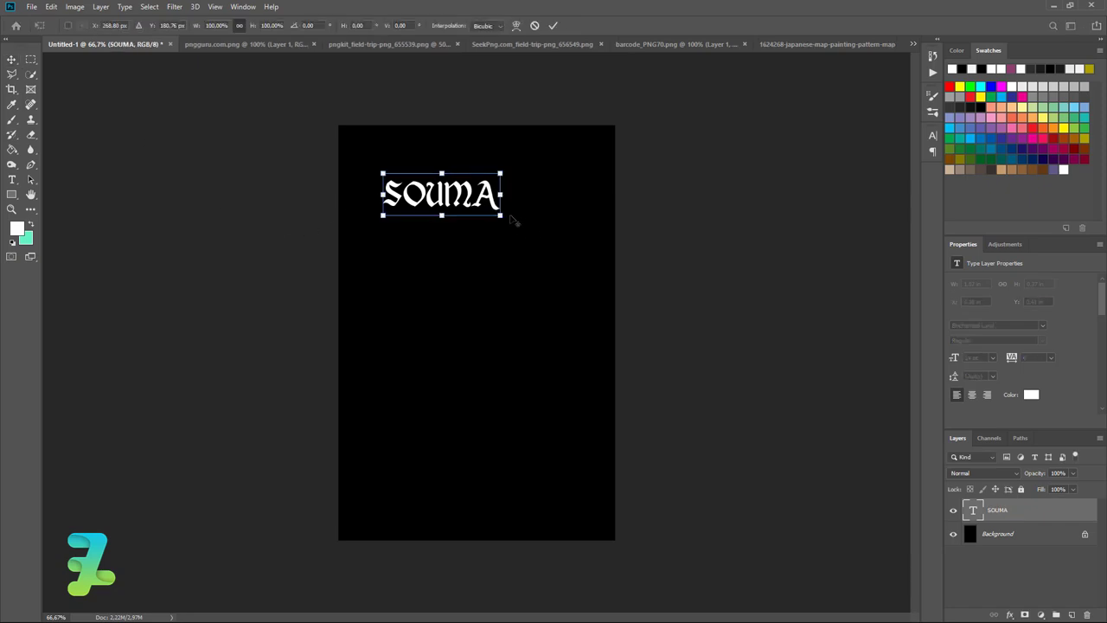
drag(500, 216, 537, 249)
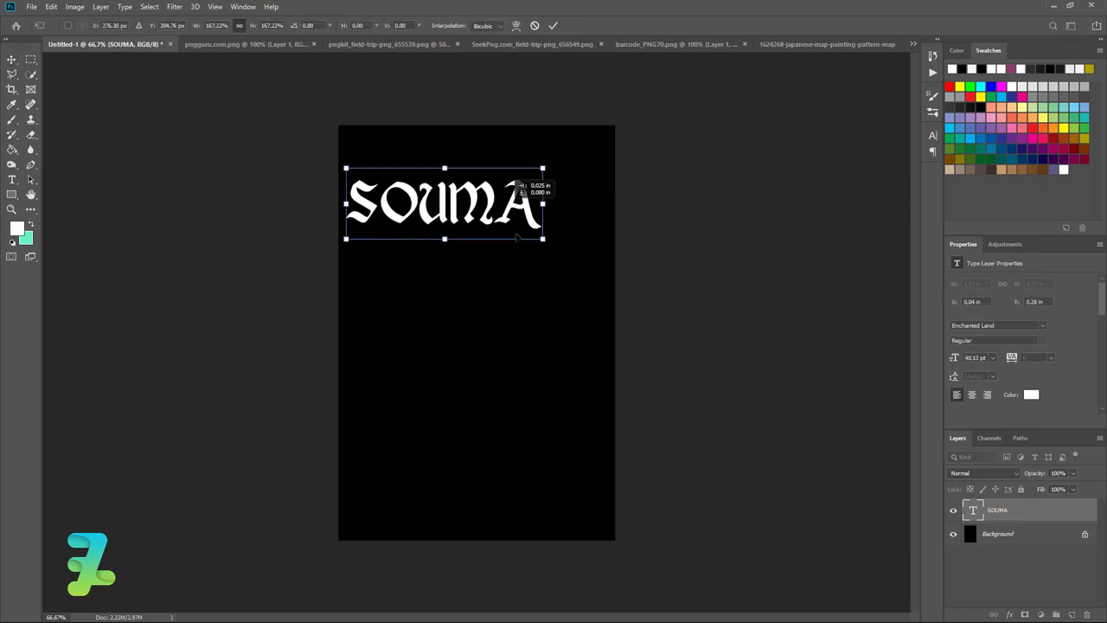
mouse_move(519, 207)
mouse_down()
mouse_move(538, 312)
mouse_move(524, 173)
mouse_up()
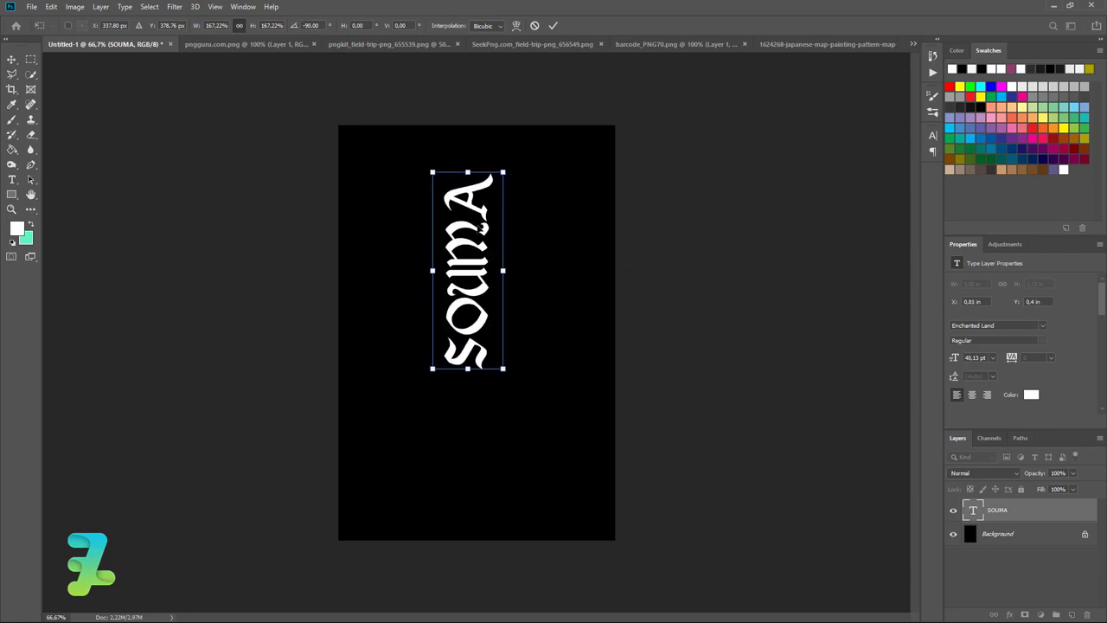
mouse_move(486, 208)
mouse_down()
mouse_move(391, 311)
mouse_move(414, 245)
mouse_up()
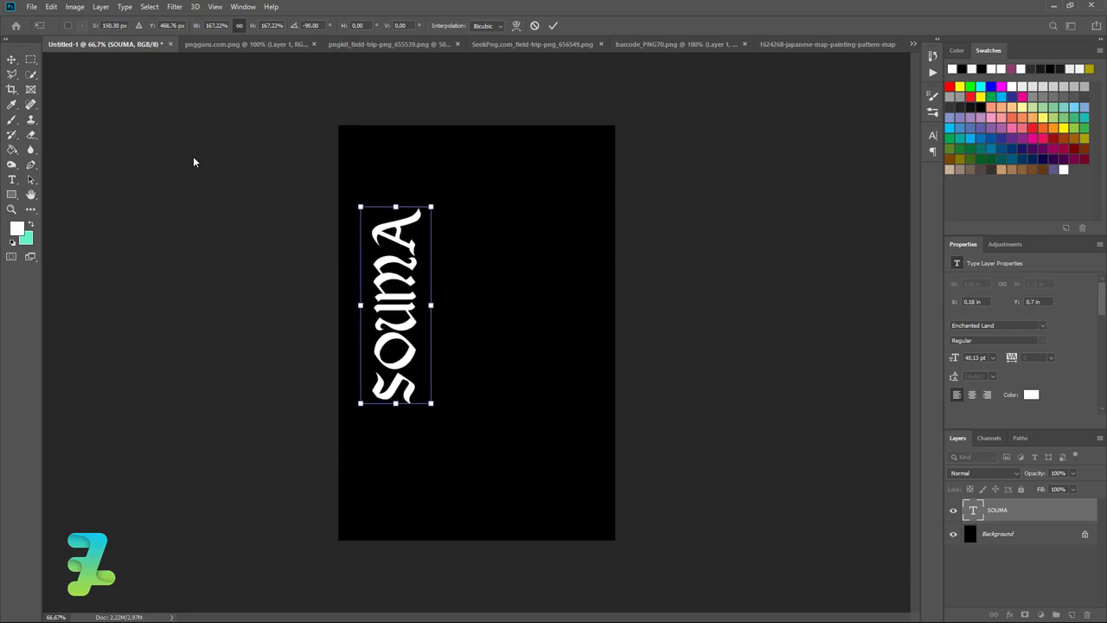
click(12, 61)
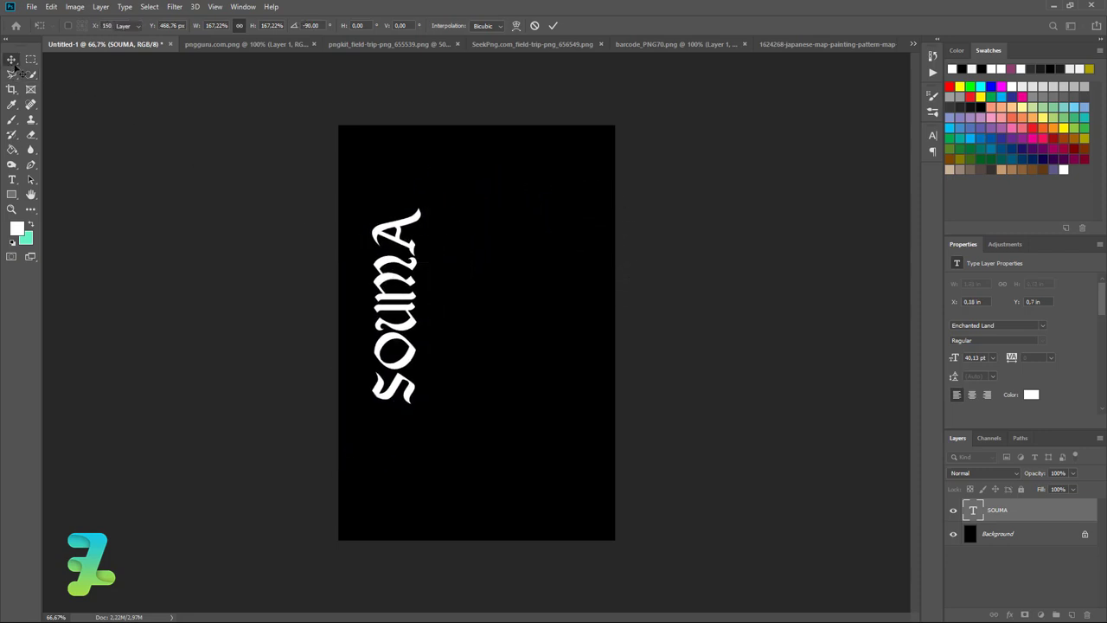
double_click(1042, 509)
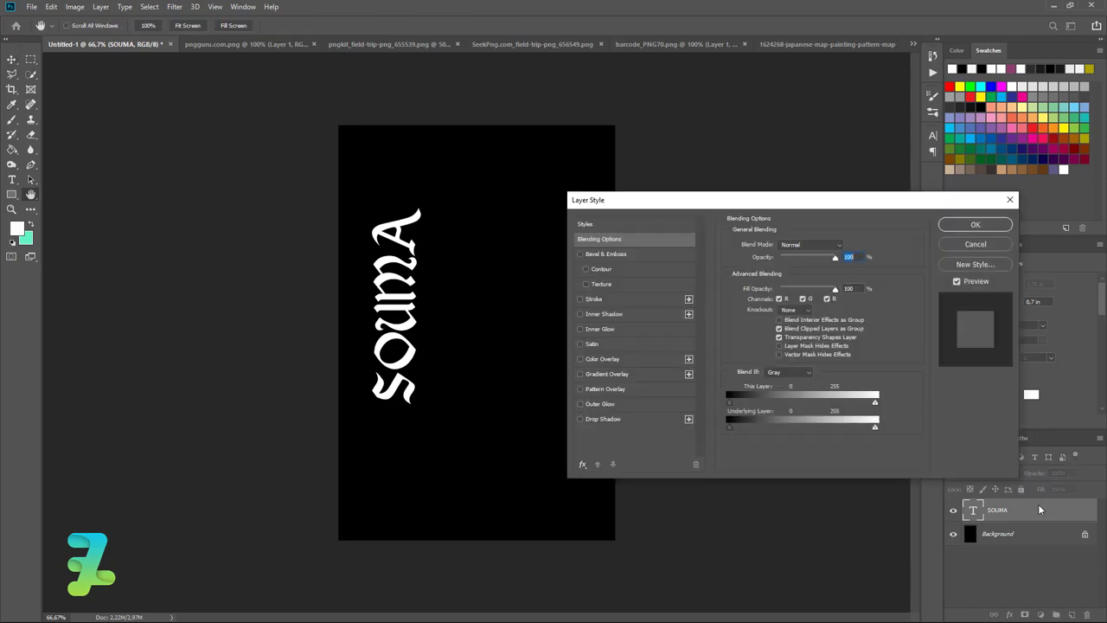
Add a striped Pattern Overlay to SOUMA and load the Artist Surfaces pattern set
click(580, 389)
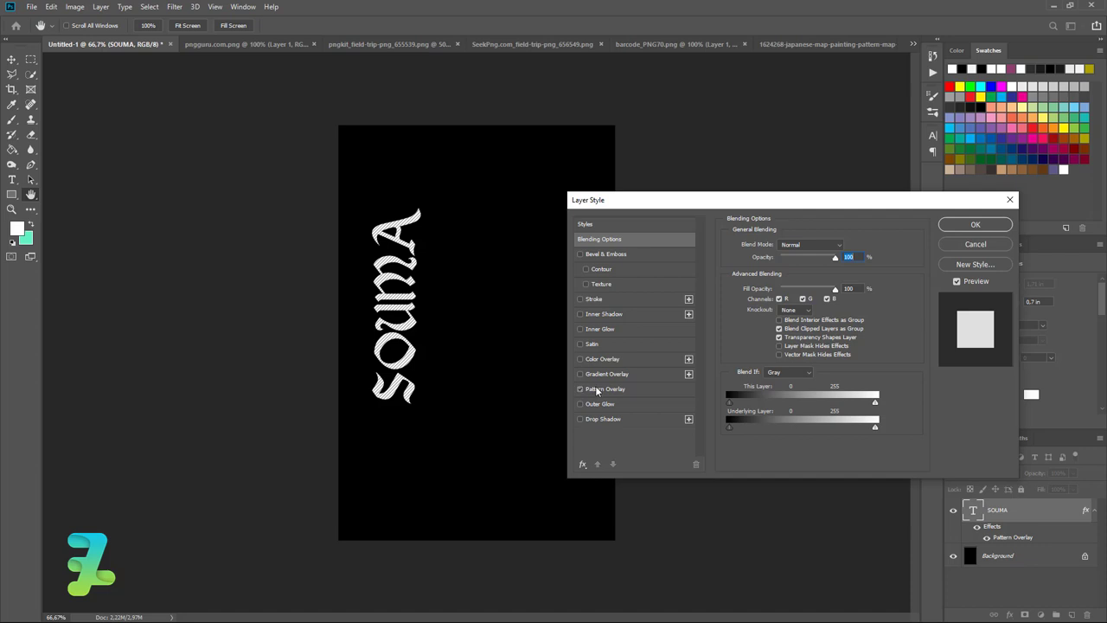
click(597, 389)
click(808, 284)
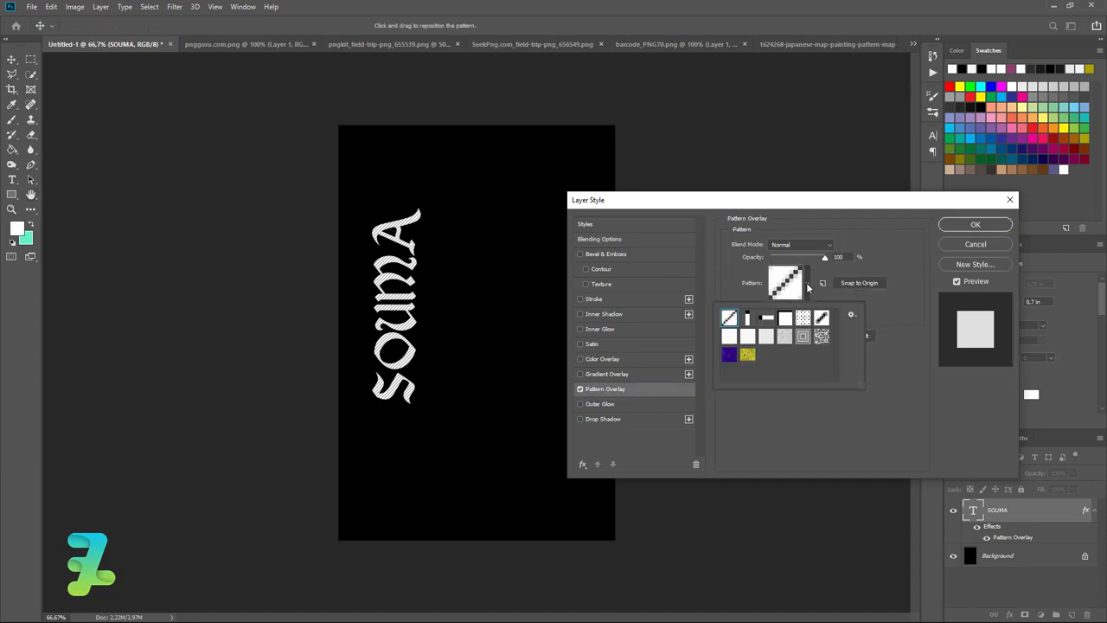
click(851, 313)
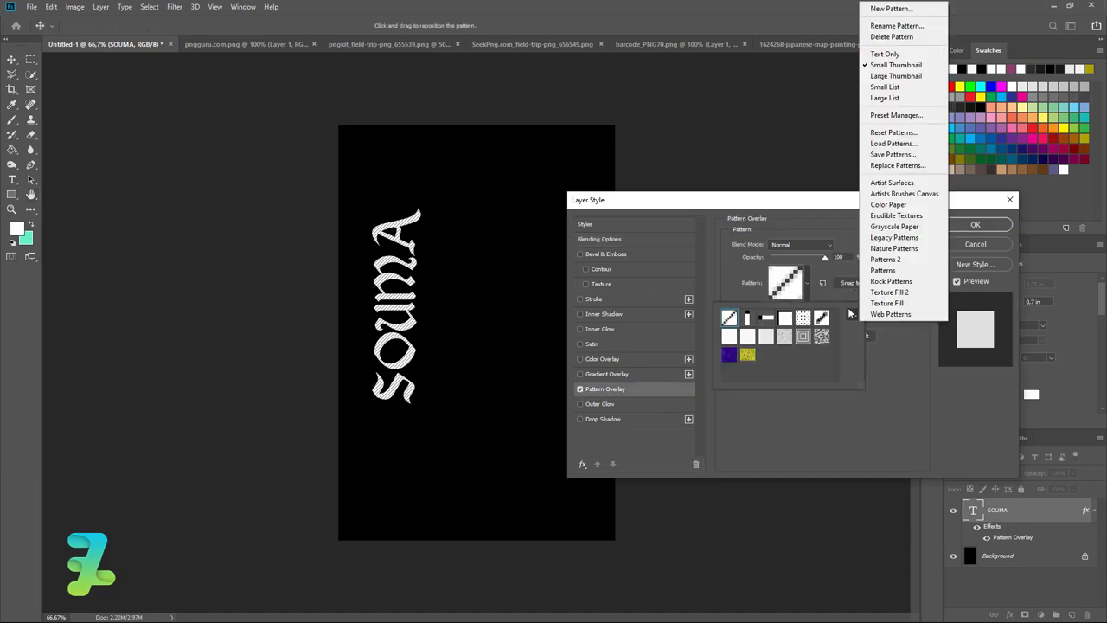
click(903, 183)
click(507, 233)
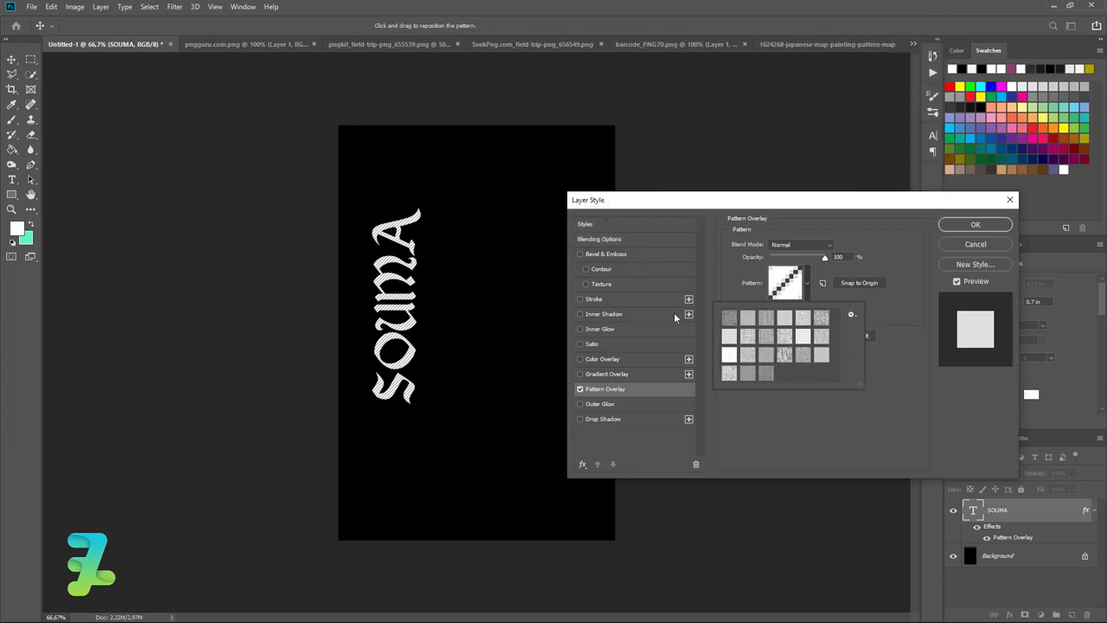
Skip the Artists Brushes Canvas set and load the Web Patterns set instead
click(851, 317)
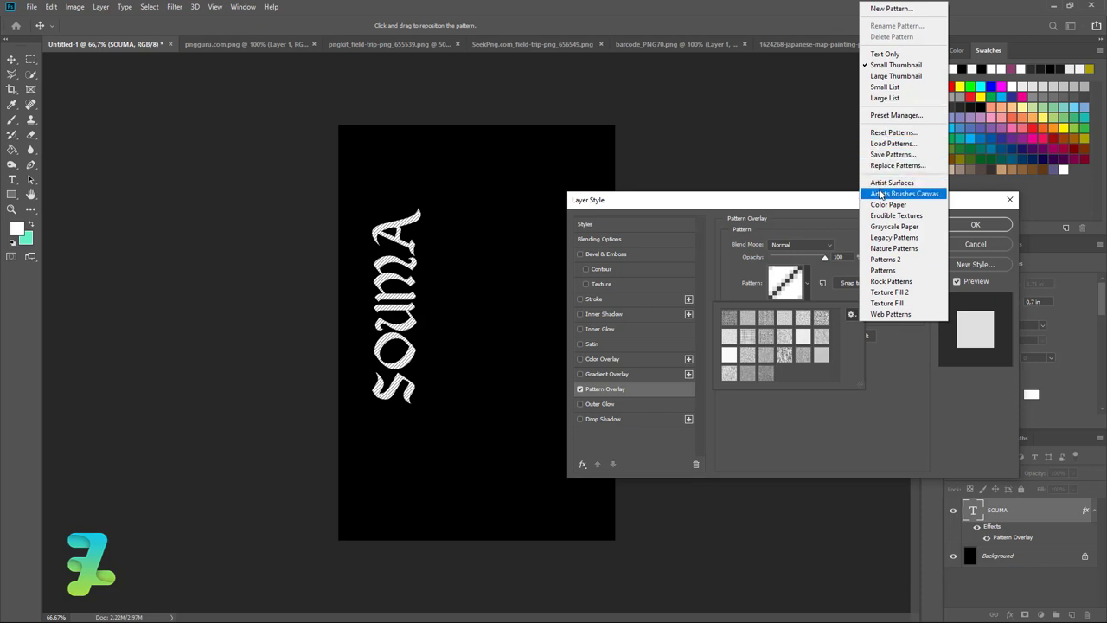
click(880, 194)
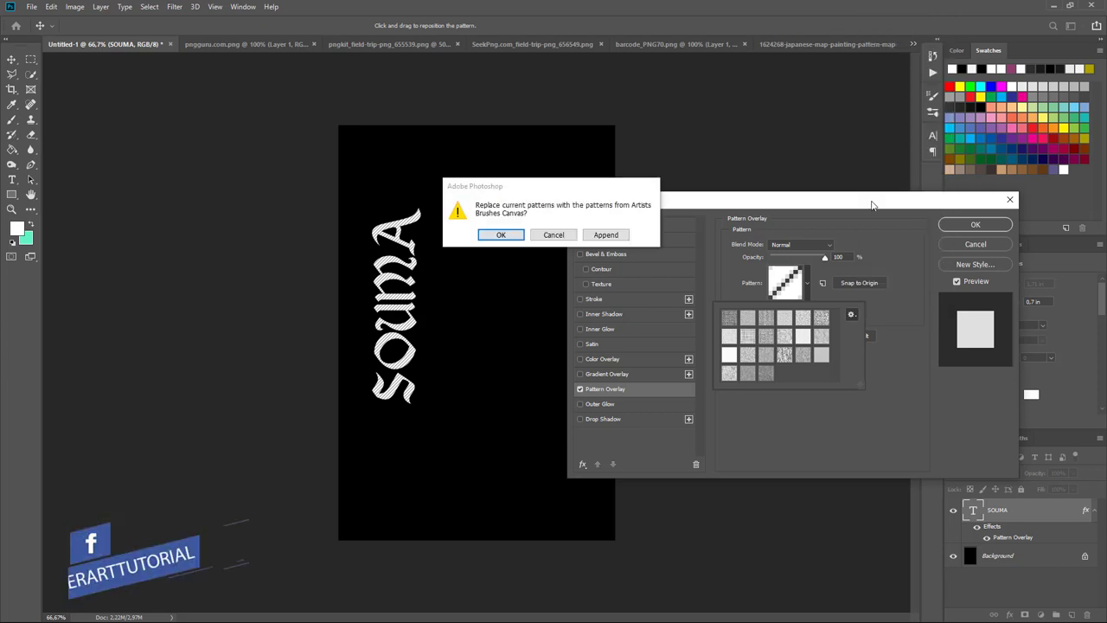
click(553, 234)
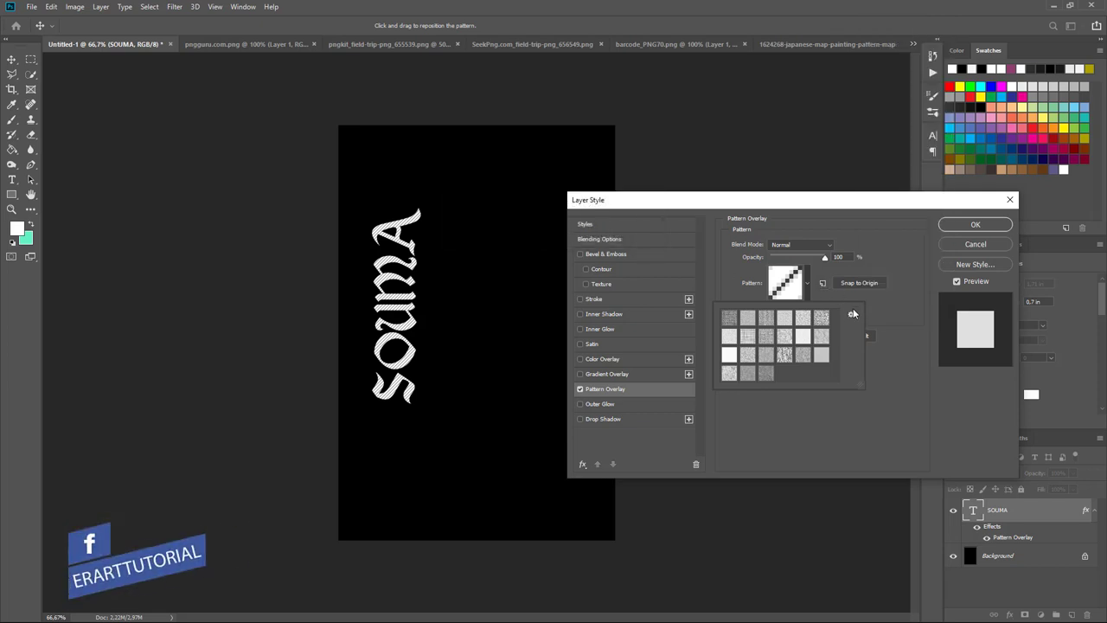
click(852, 315)
click(891, 314)
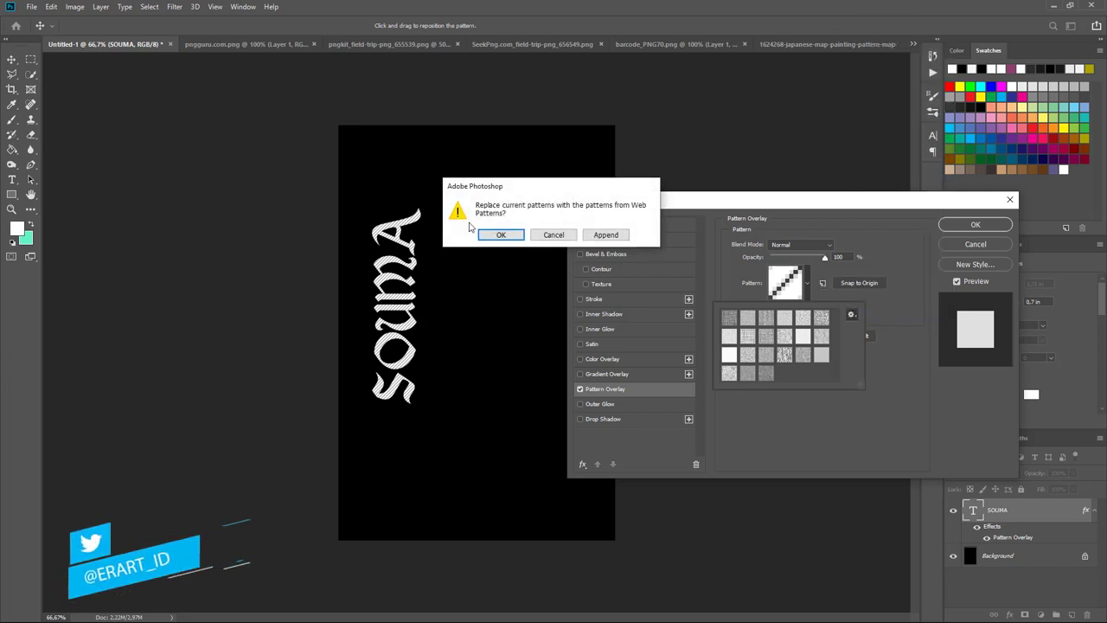
click(487, 235)
Load the Color Paper pattern set, then replace it with Texture Fill
click(851, 314)
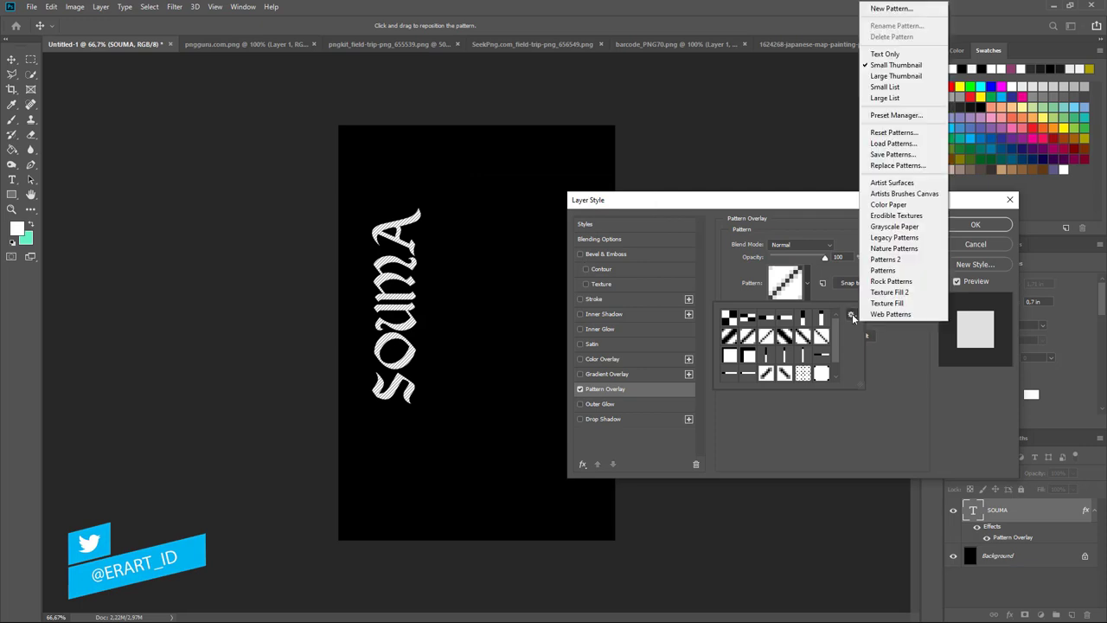
click(879, 205)
click(501, 236)
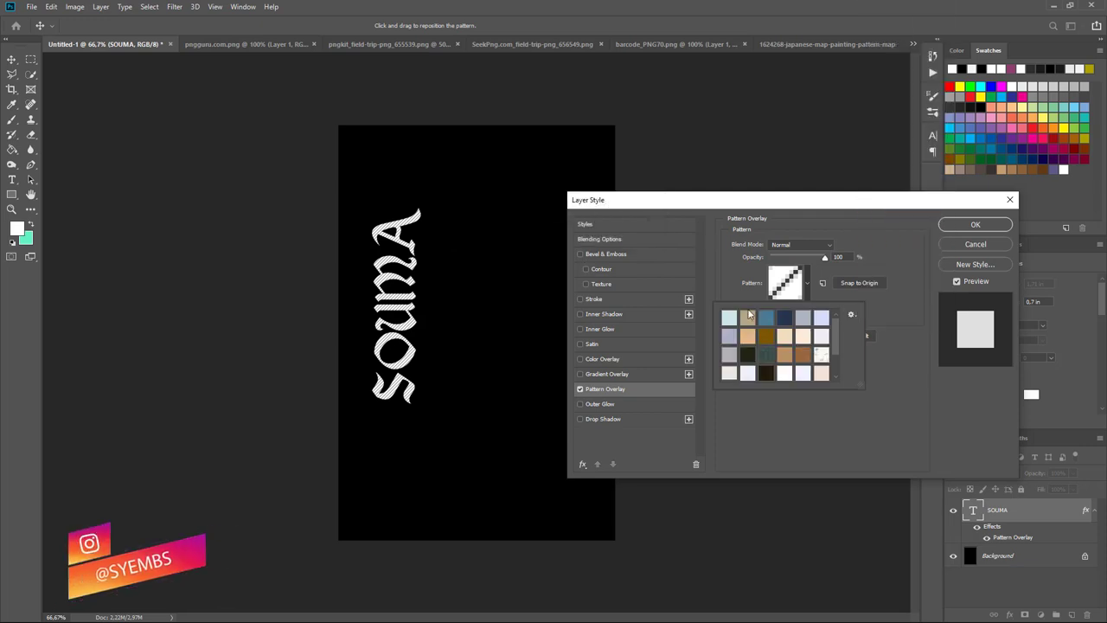
click(852, 315)
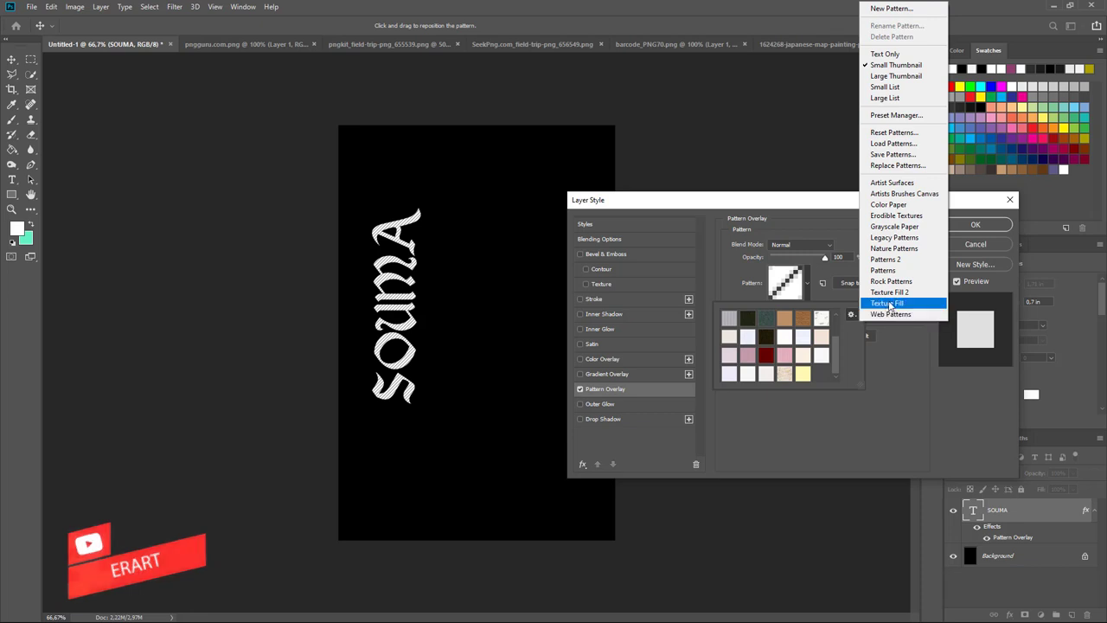
click(889, 304)
click(496, 235)
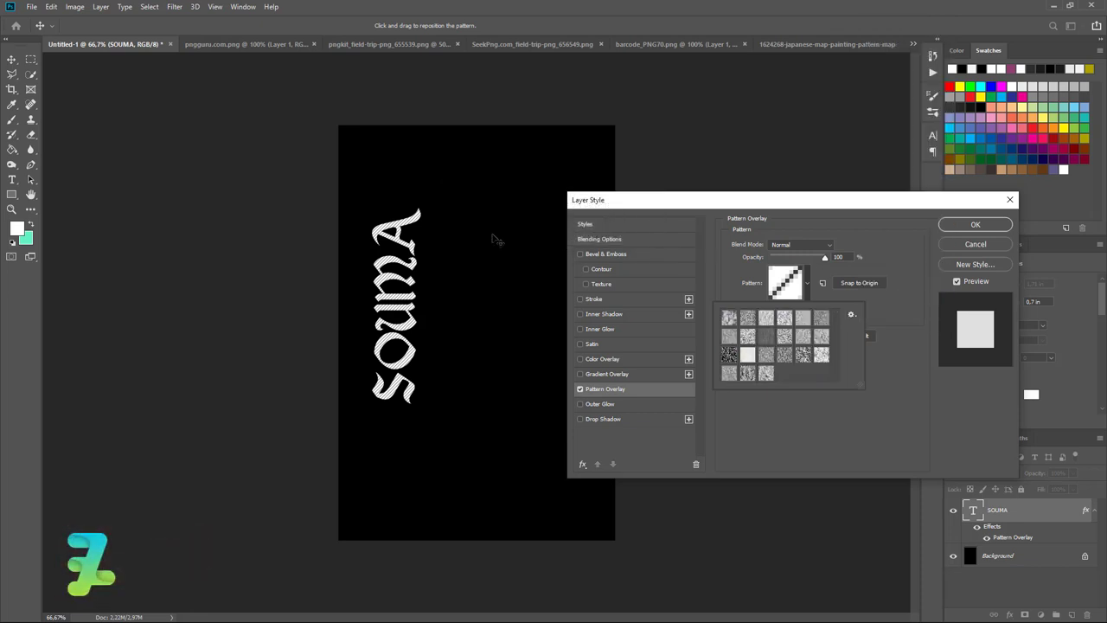
Use a grey stone Texture Fill pattern on SOUMA at 60% opacity
click(821, 317)
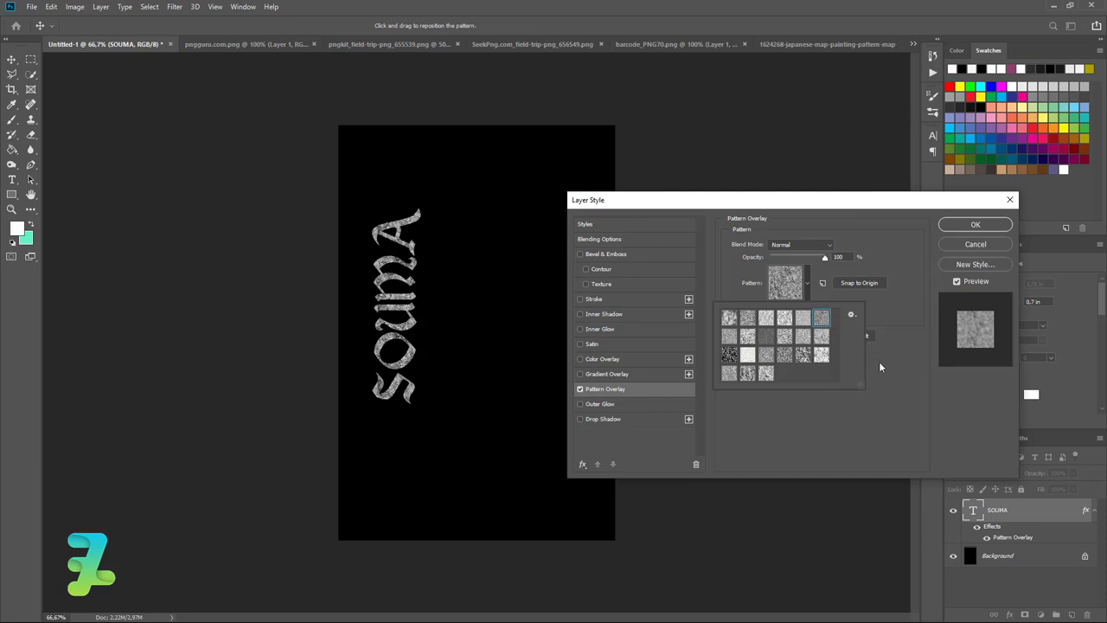
click(883, 393)
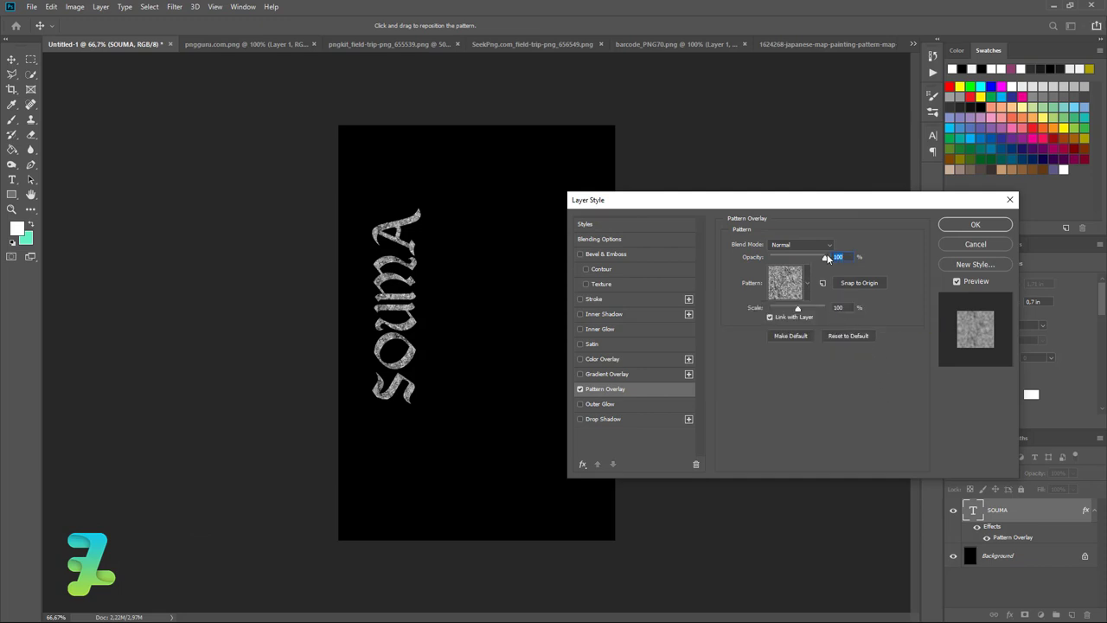
drag(828, 258, 807, 261)
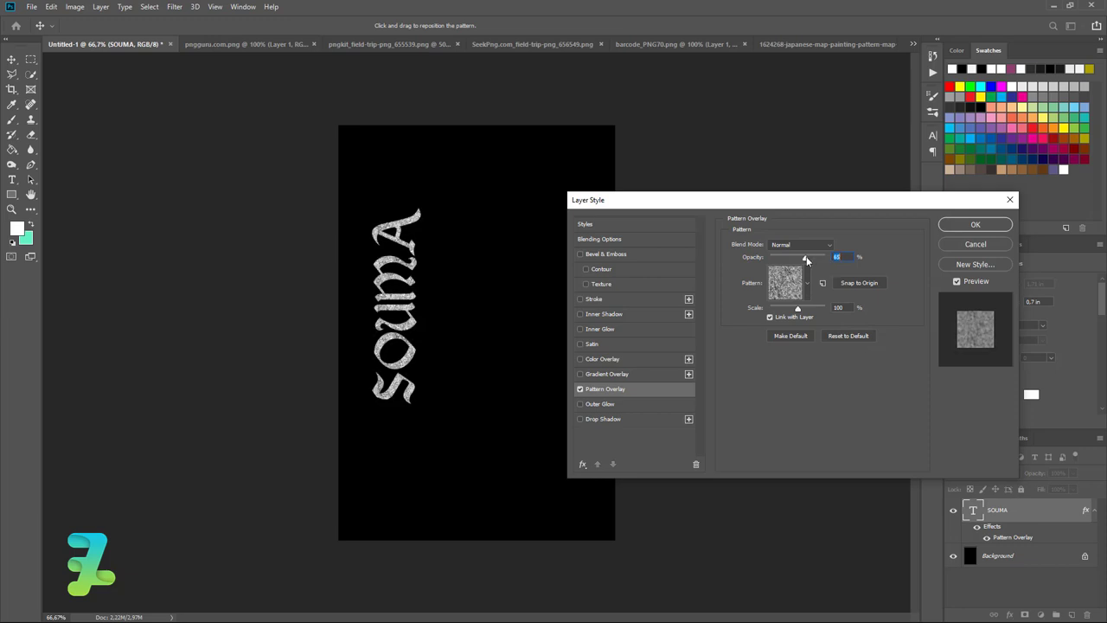
drag(806, 259, 803, 259)
Enable Bevel & Emboss on SOUMA and show its settings
click(581, 256)
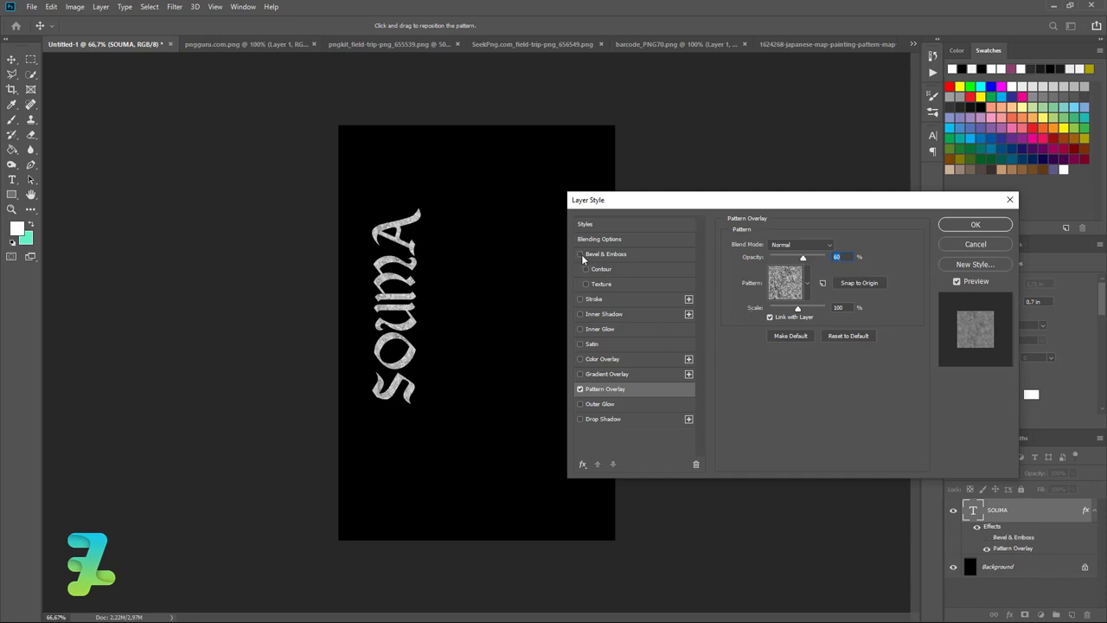
click(580, 254)
click(597, 256)
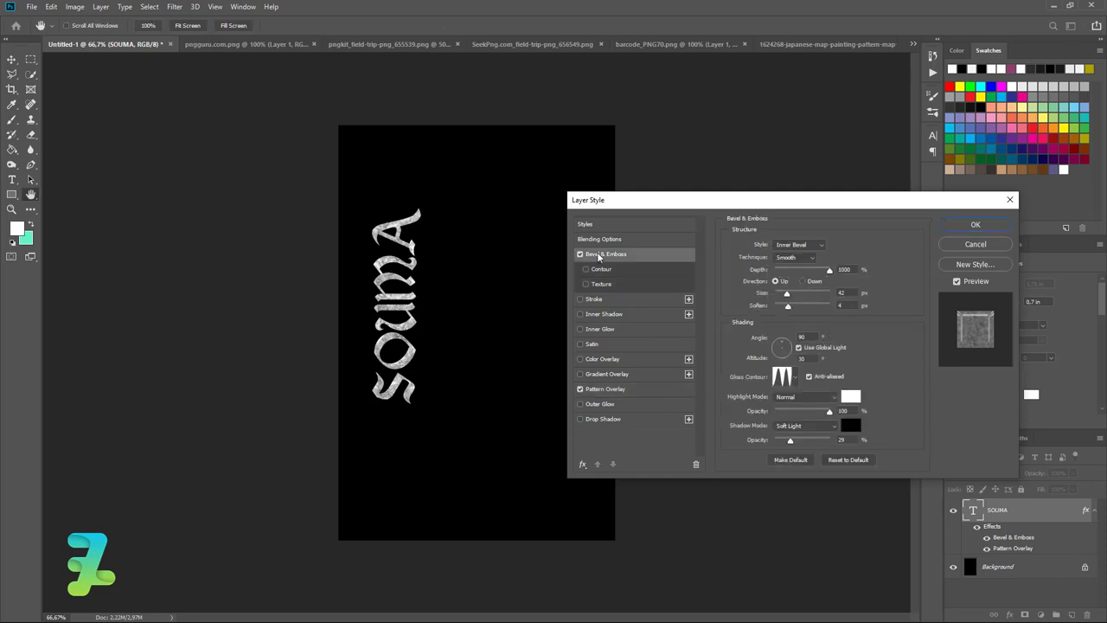
Set the bevel to Chisel Hard, Down, depth 157%, size 250 px, soften 1 px
click(803, 258)
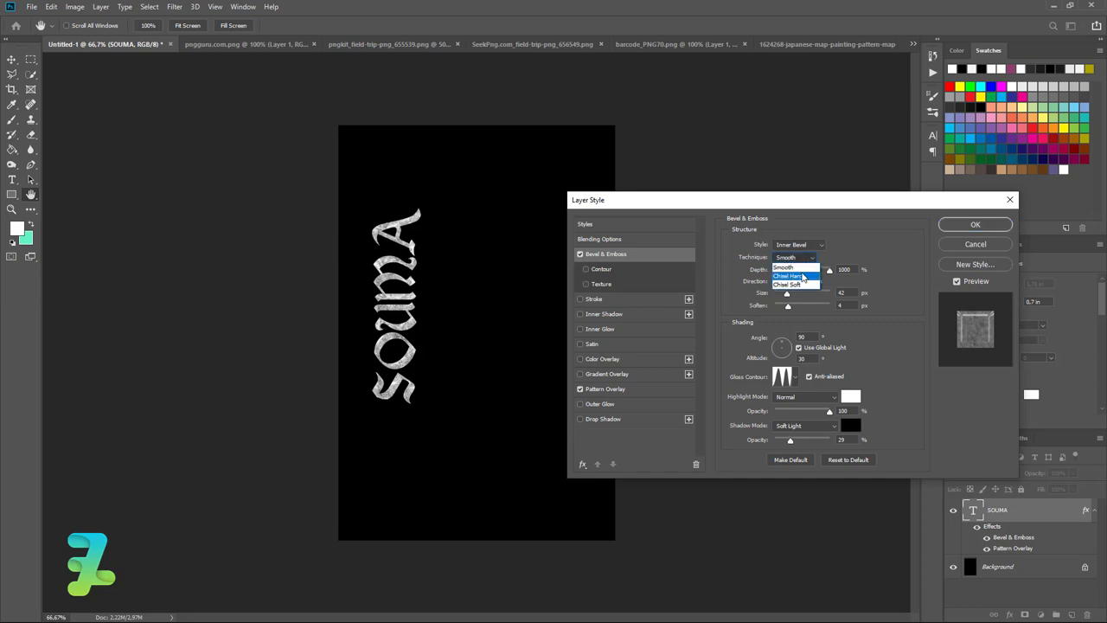
click(803, 275)
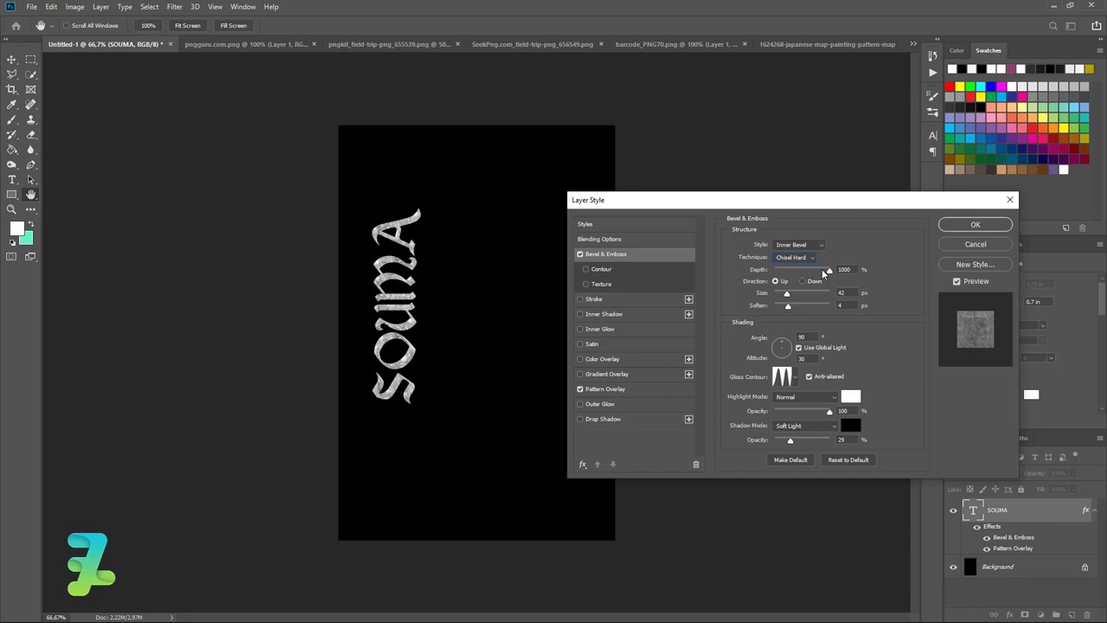
drag(833, 274, 783, 273)
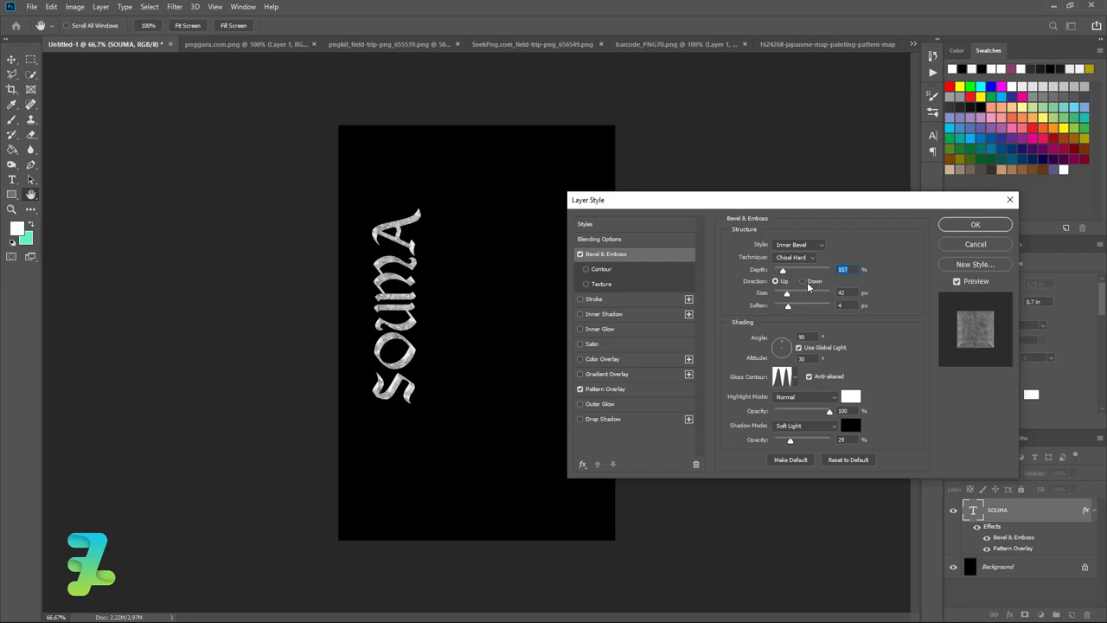
click(805, 281)
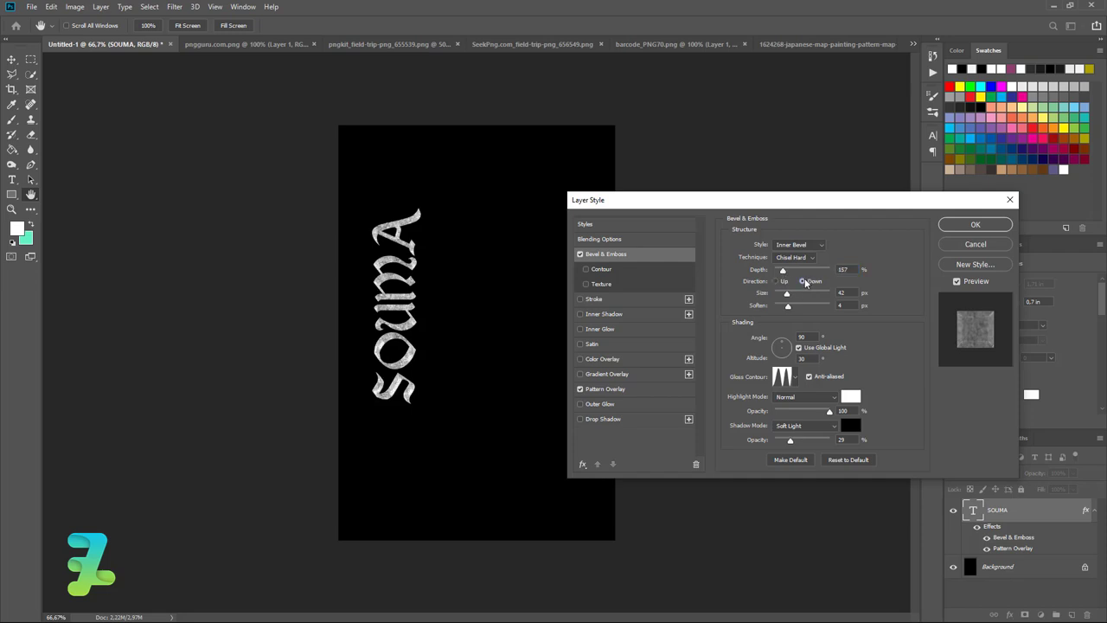
drag(789, 293, 830, 293)
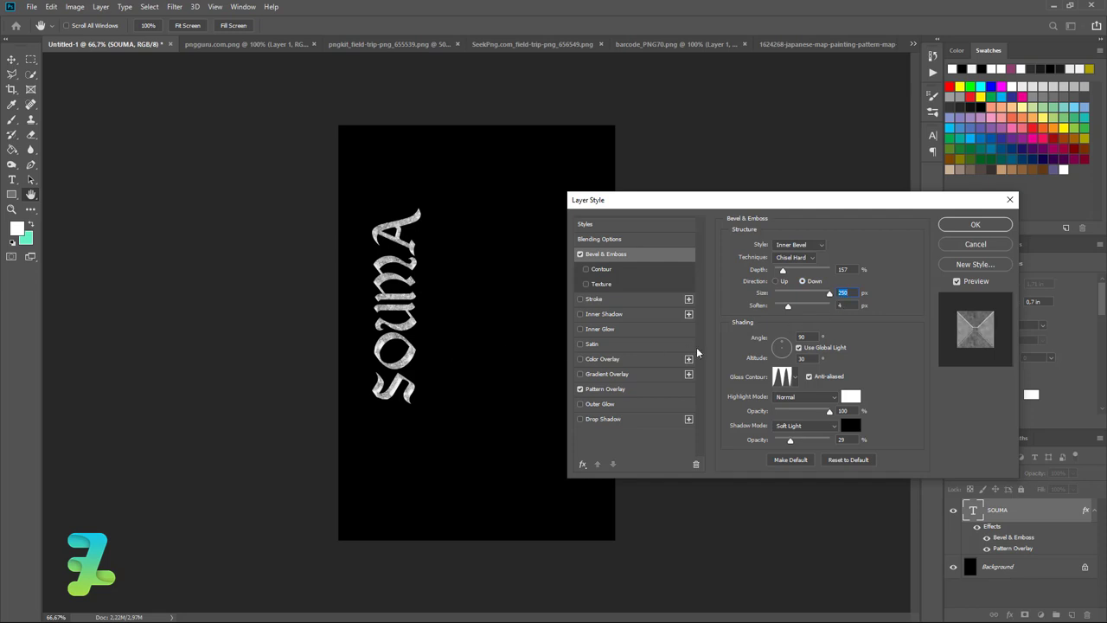
drag(789, 311, 769, 313)
Set the bevel's light angle and altitude both to 20°
click(783, 344)
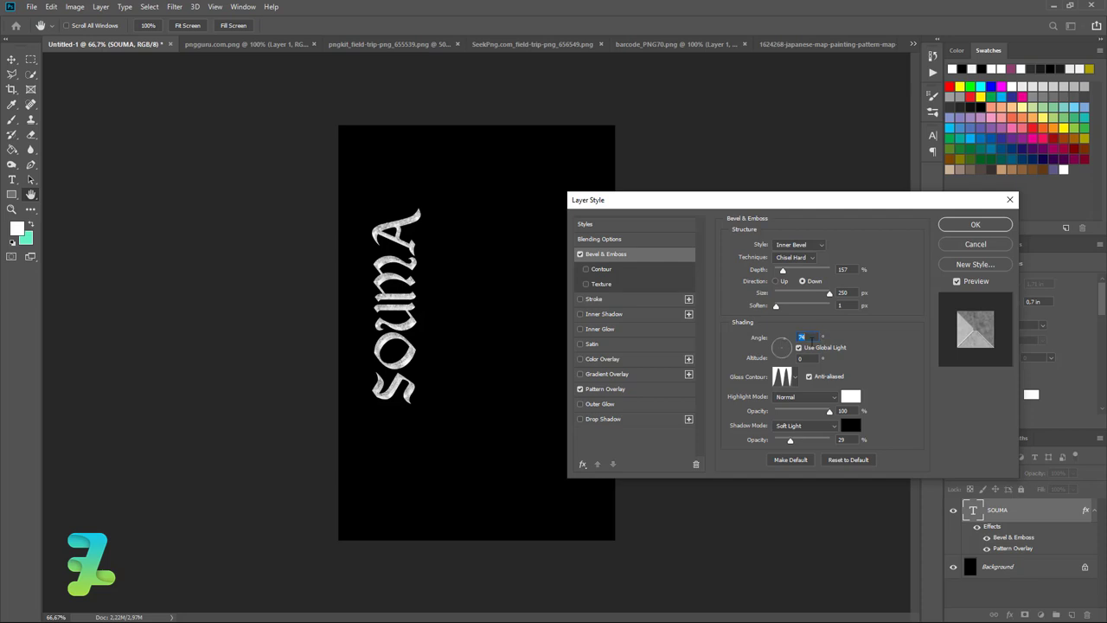
text(20)
key(Tab)
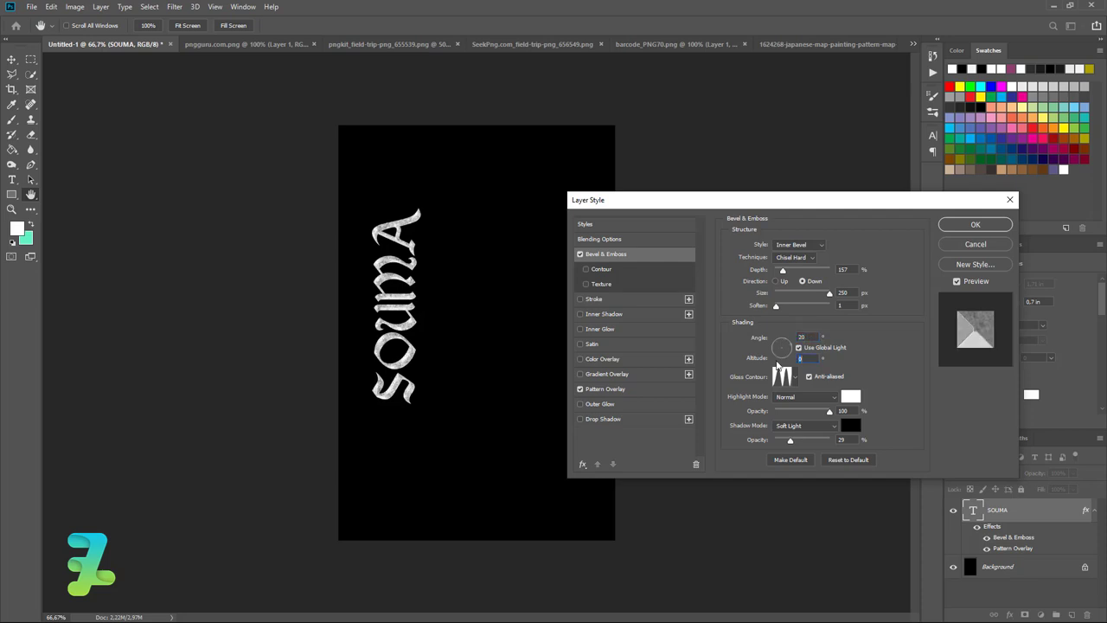
text(20)
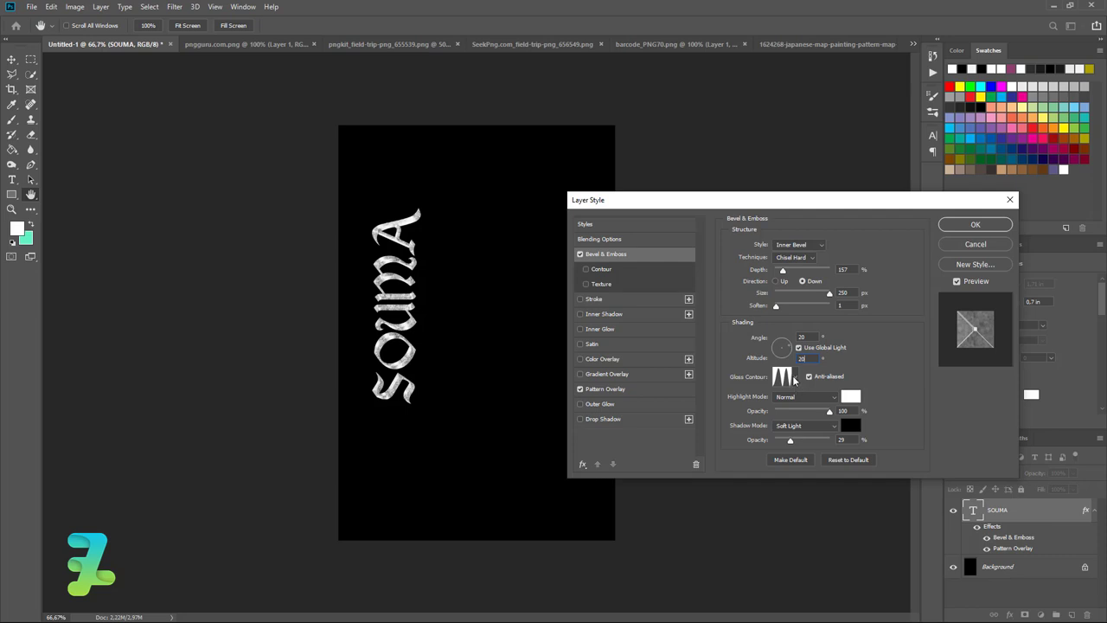
Give the bevel a different Gloss Contour preset
click(795, 380)
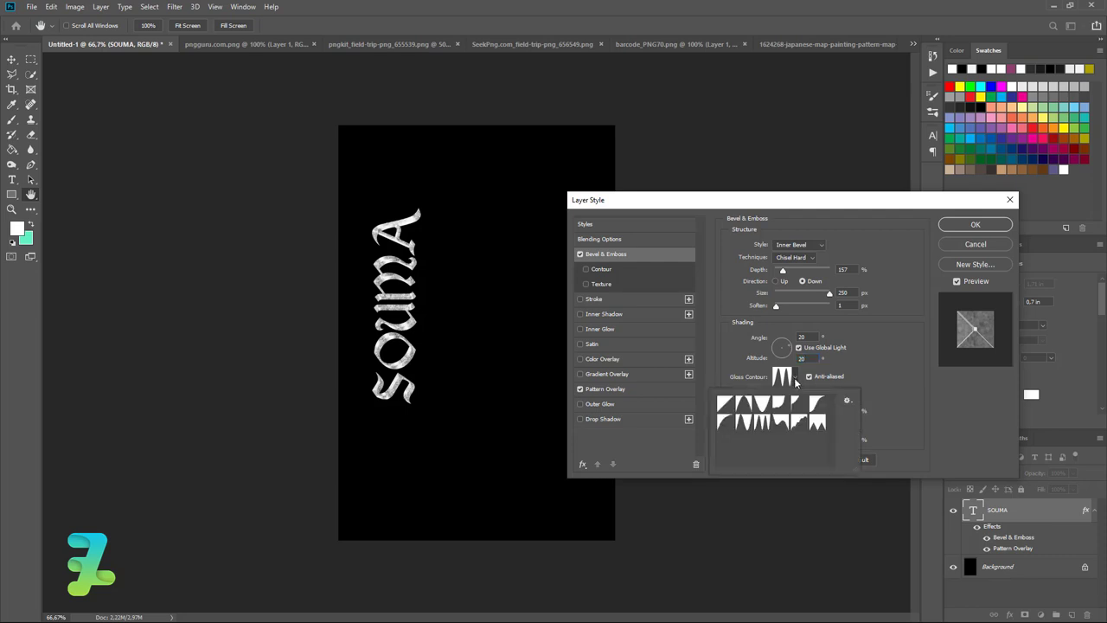
click(774, 423)
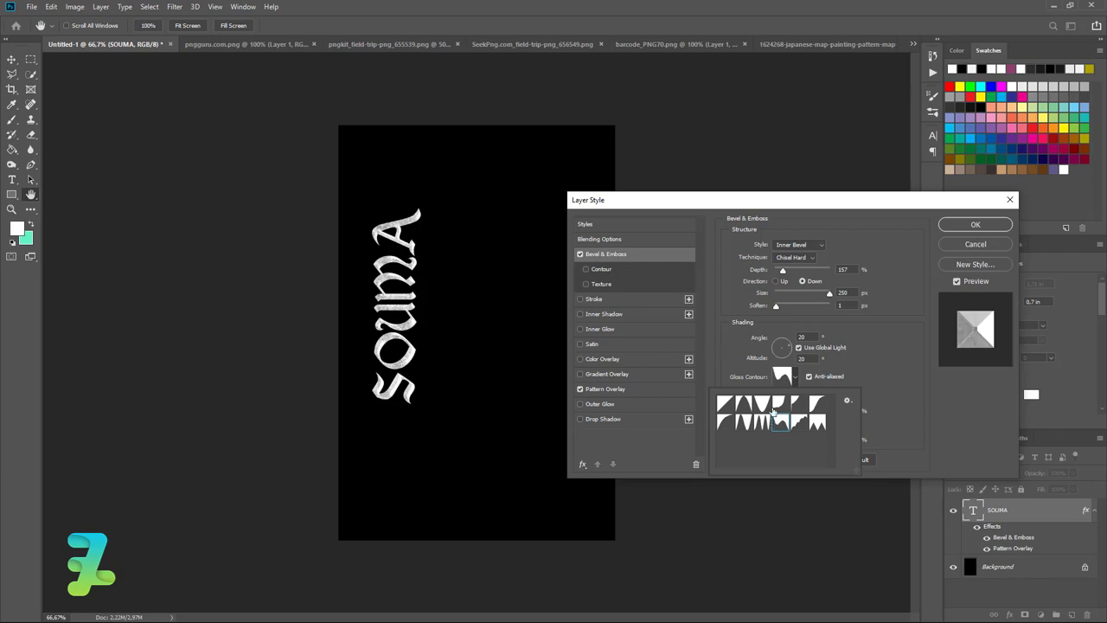
click(881, 356)
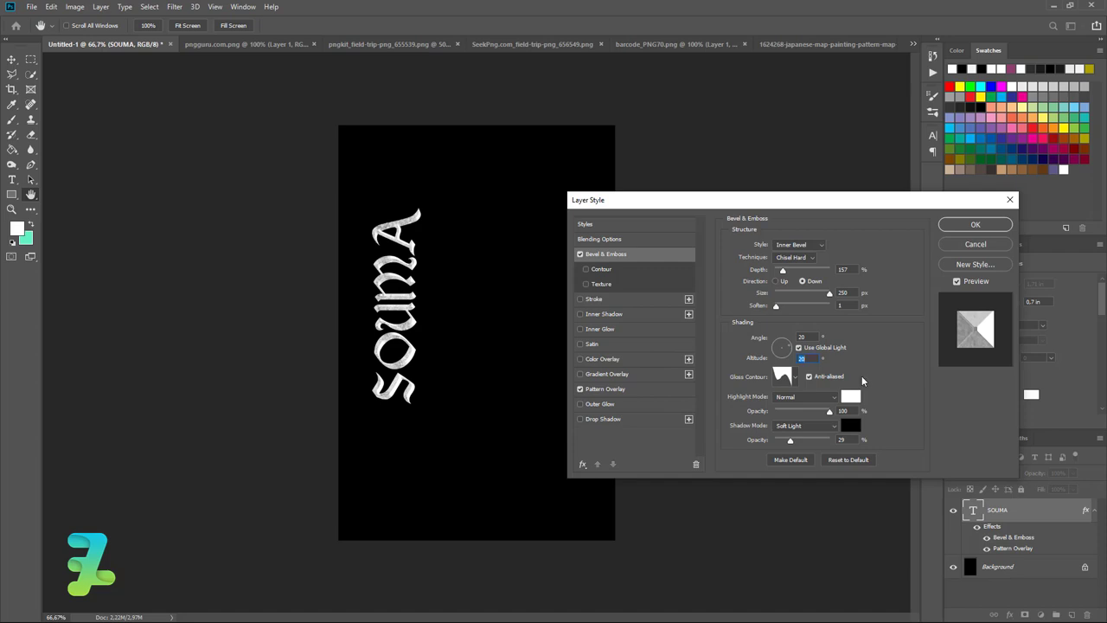
Set bevel highlights to Overlay at 80%, shadows to 100% opacity, and enable Contour
scroll(813, 397, down, 6)
click(813, 404)
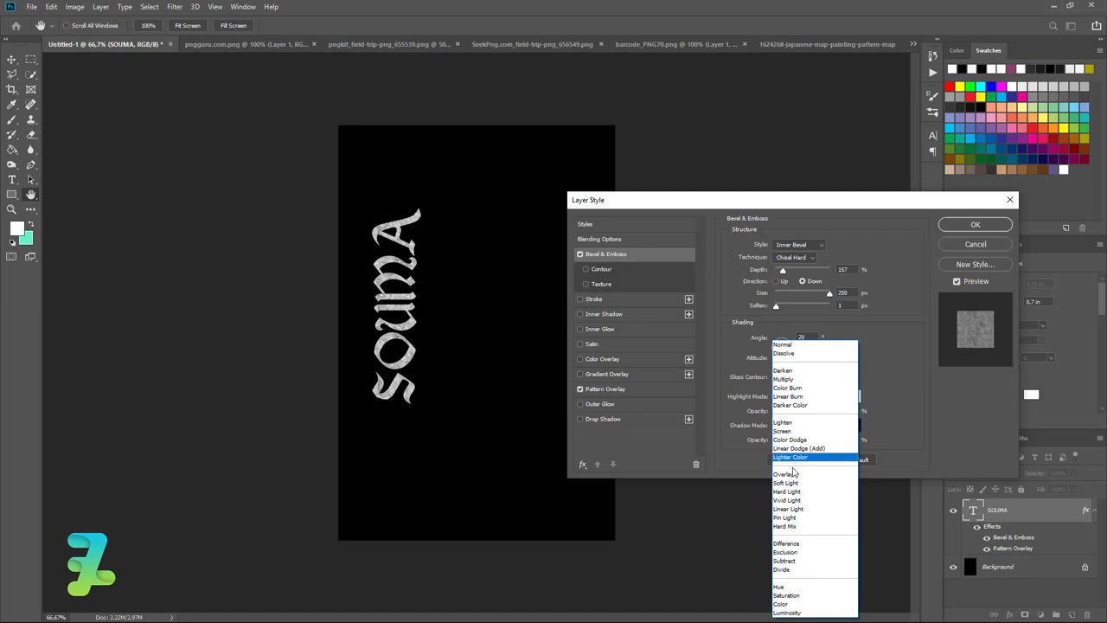
click(795, 474)
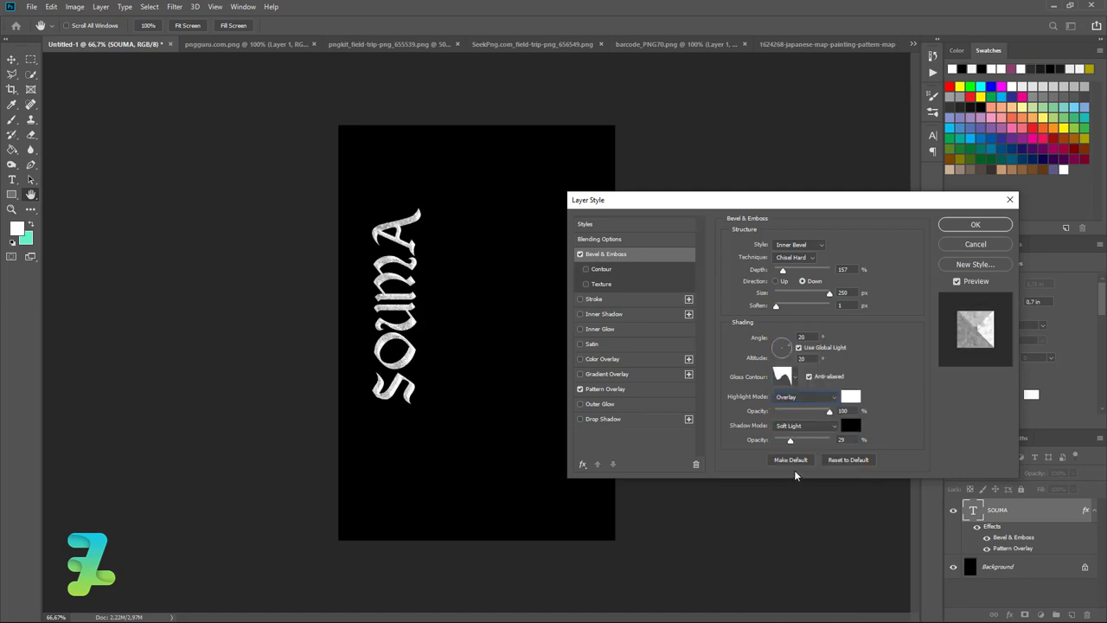
click(826, 409)
drag(823, 408, 817, 419)
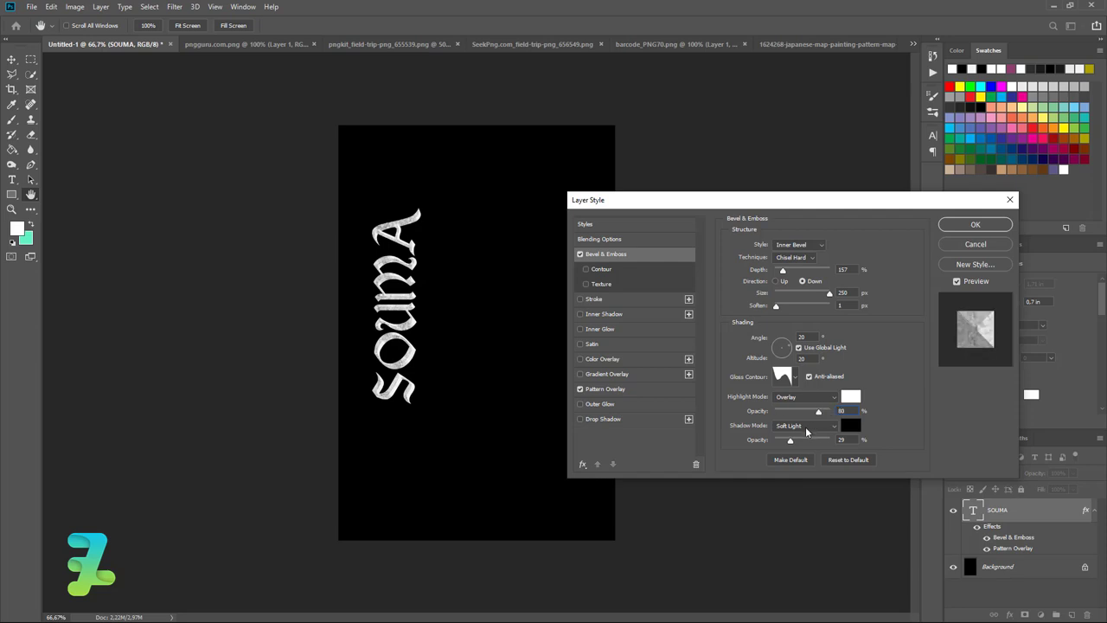
drag(789, 446, 848, 444)
click(586, 269)
Apply the Cone contour to the bevel and enable a Gradient Overlay on SOUMA
click(600, 270)
click(775, 251)
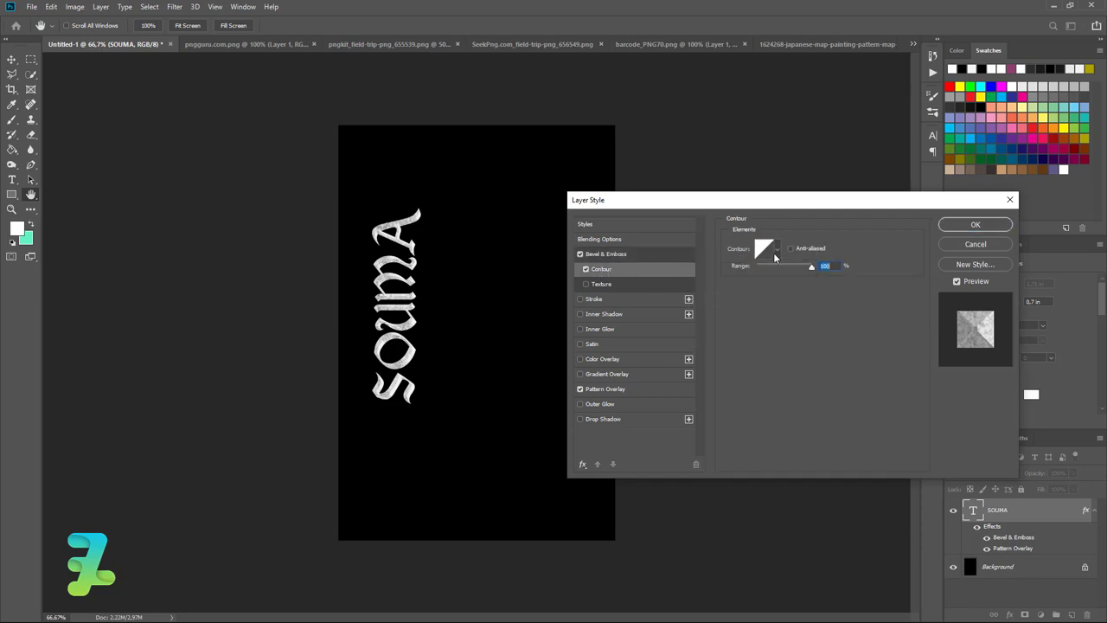
click(776, 251)
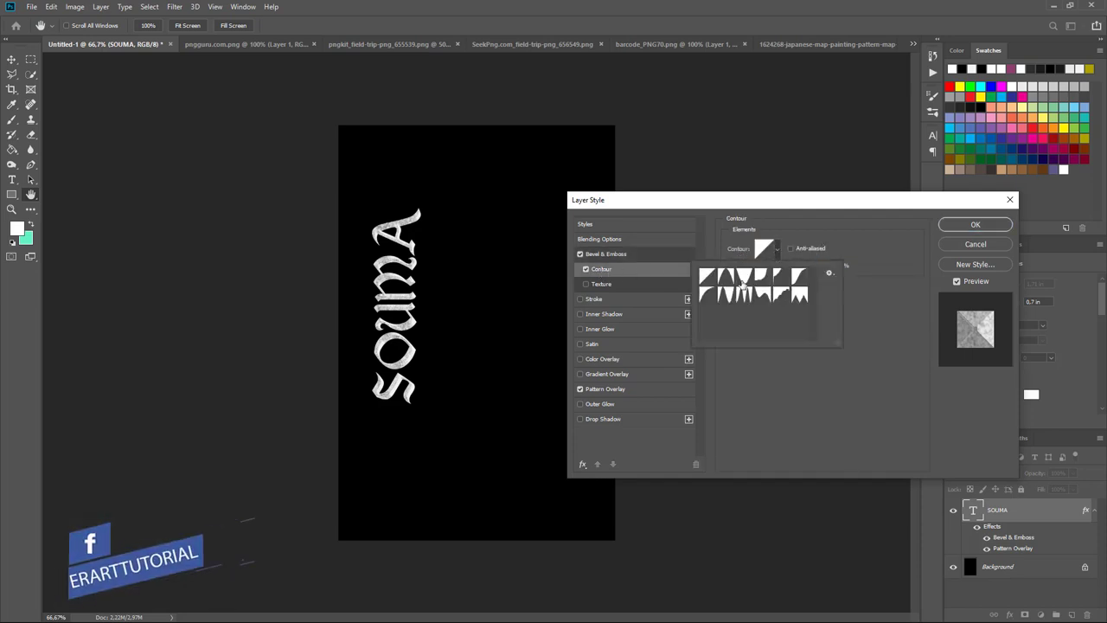
click(742, 278)
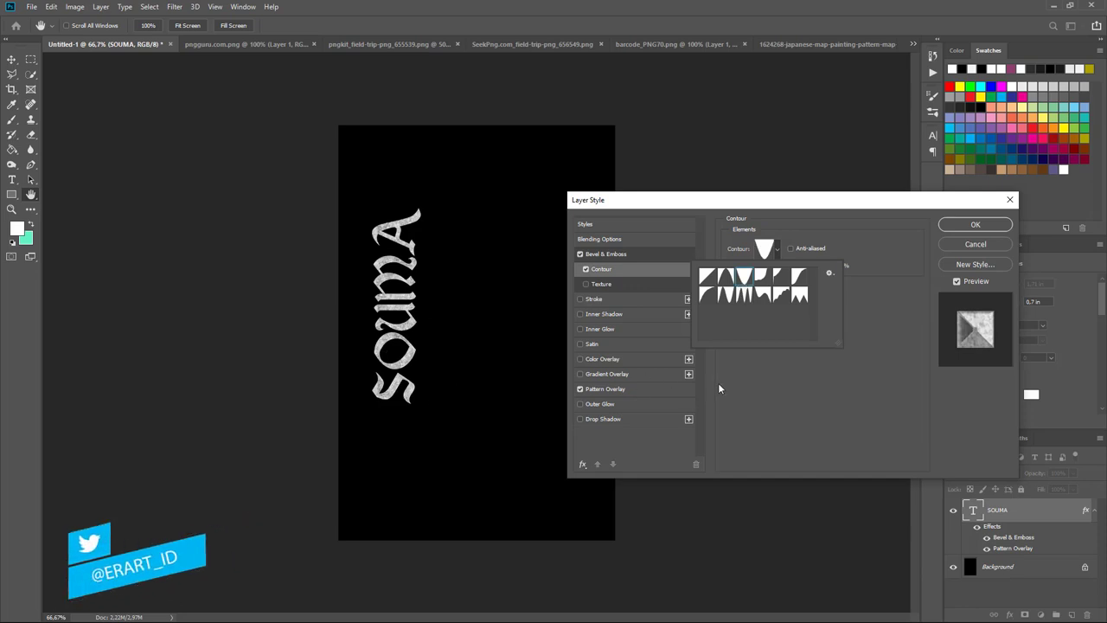
click(887, 320)
click(579, 374)
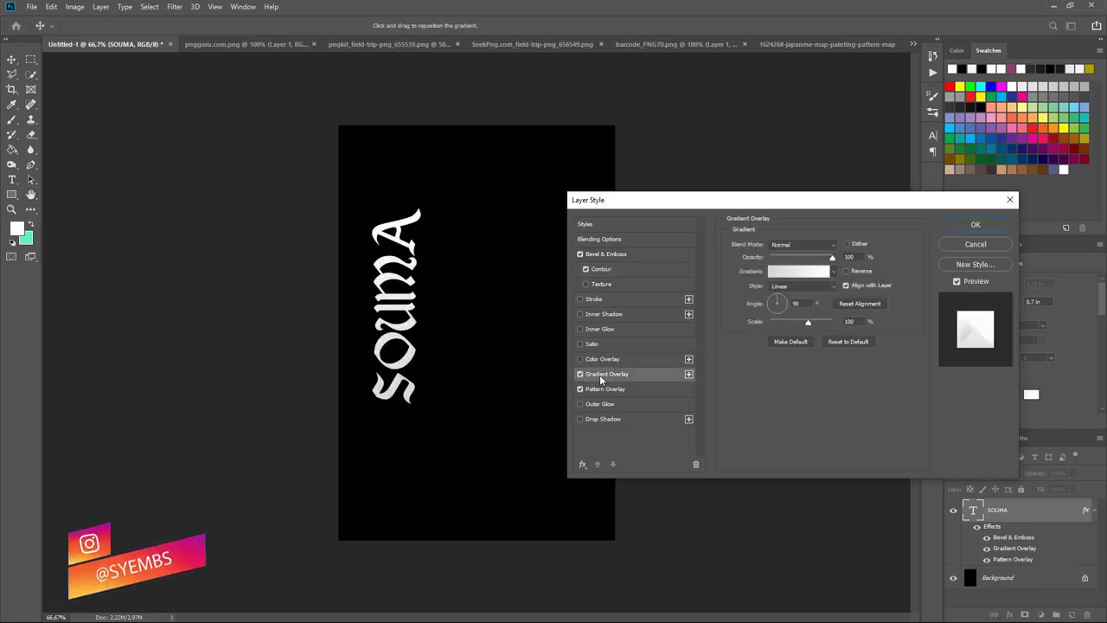
Start from the Black, White gradient and make its left stop pink (#FF3984)
click(811, 268)
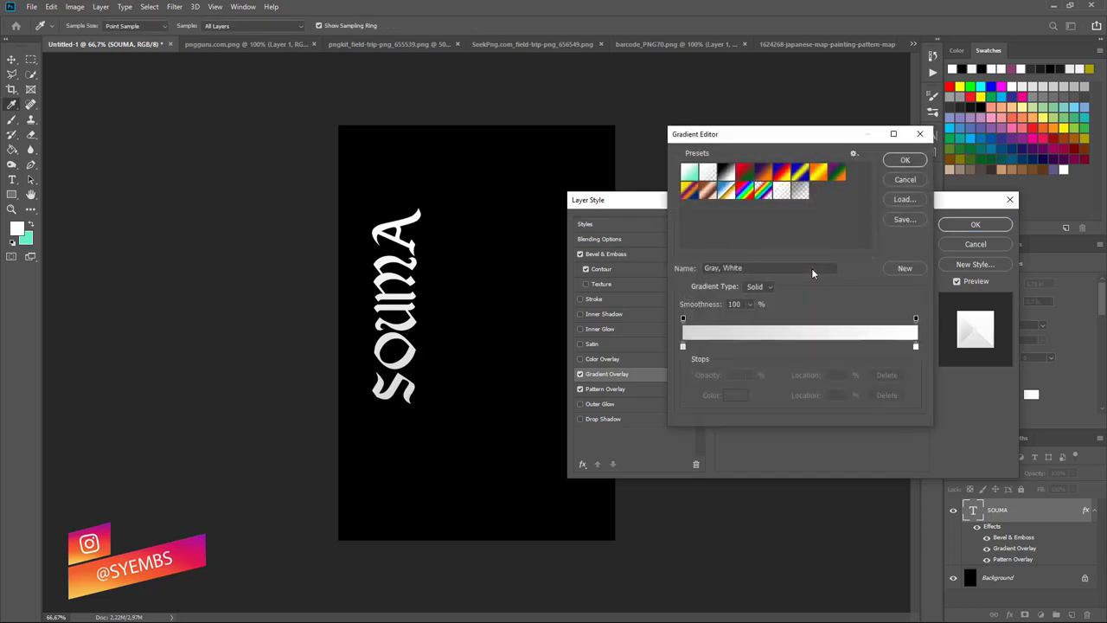
click(727, 173)
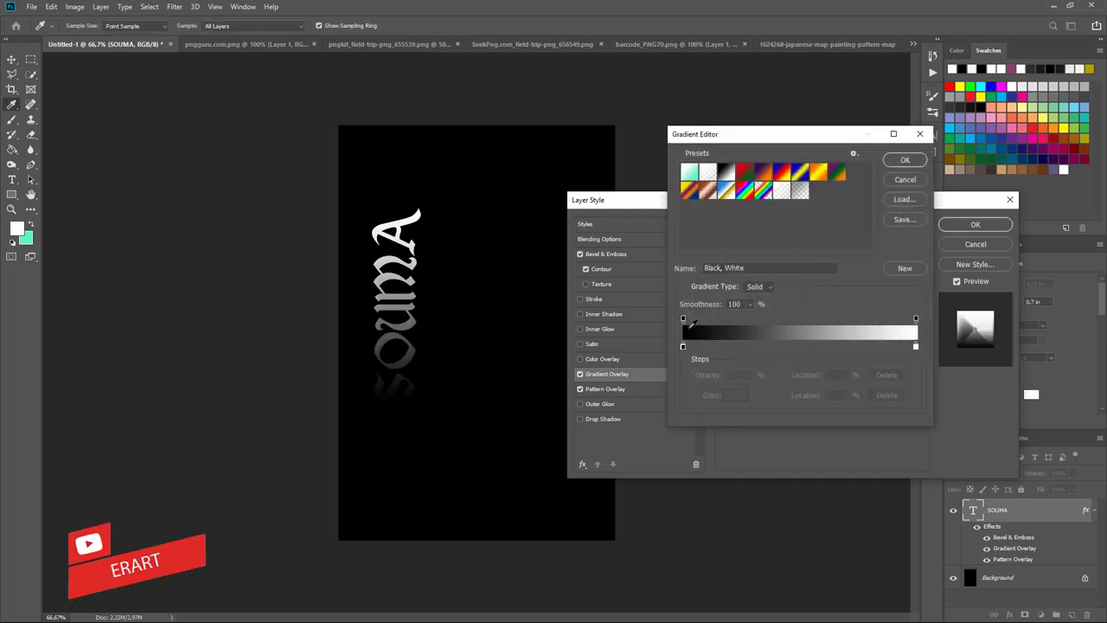
click(683, 346)
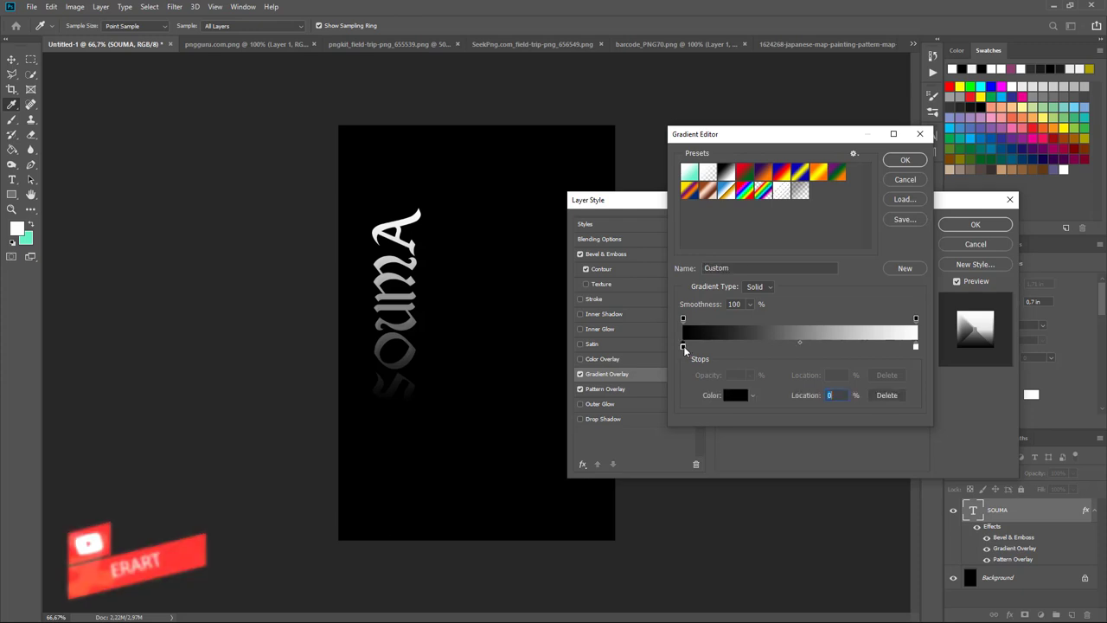
double_click(682, 347)
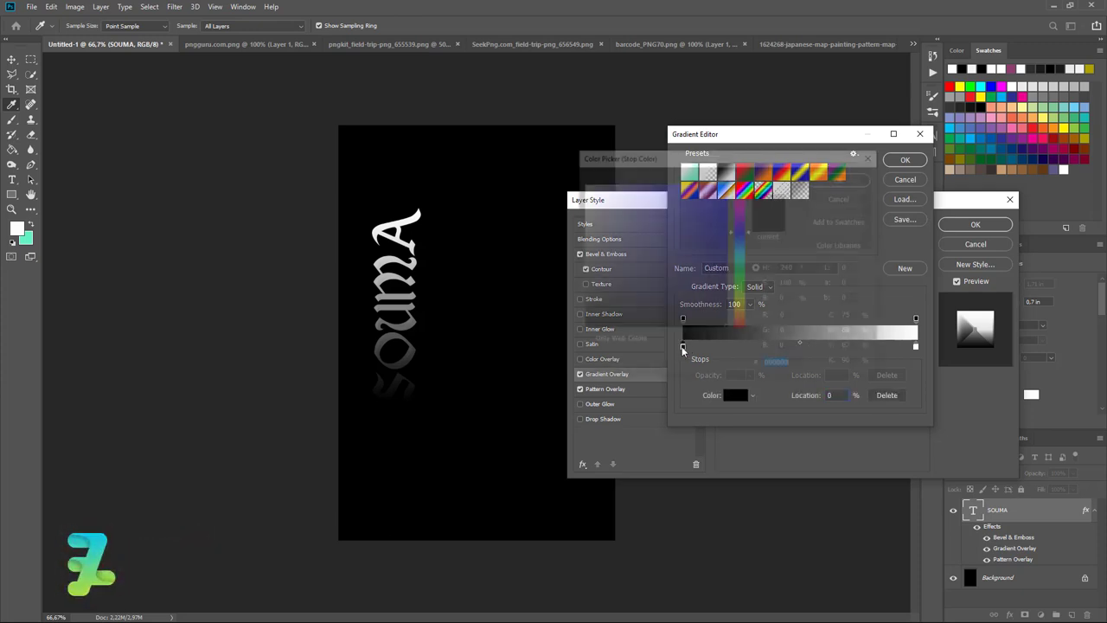
drag(741, 218, 742, 195)
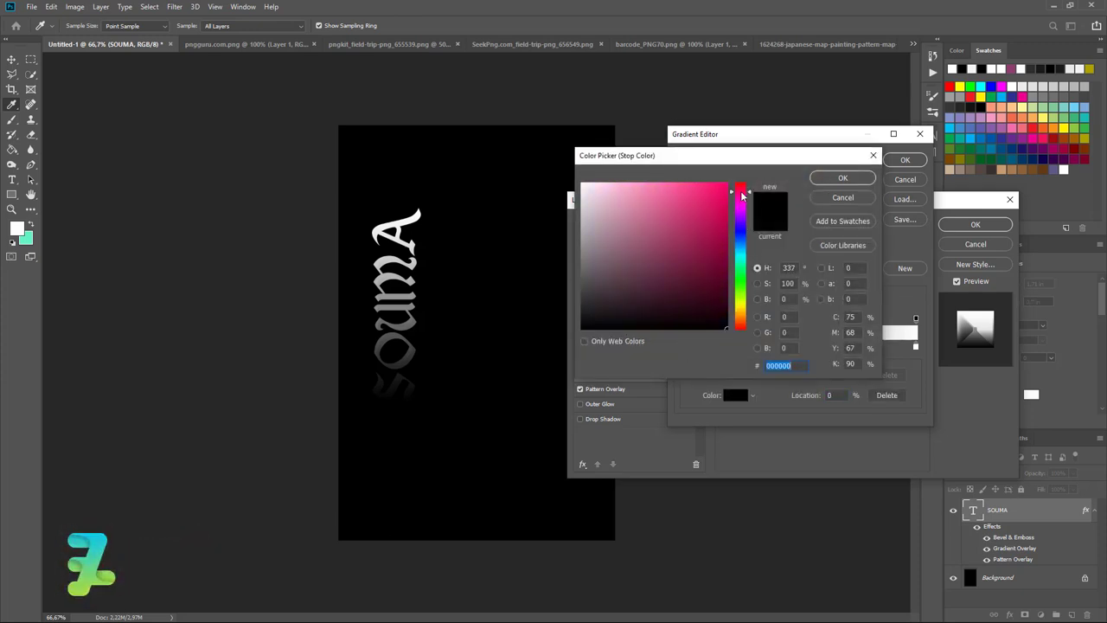
drag(704, 234, 694, 181)
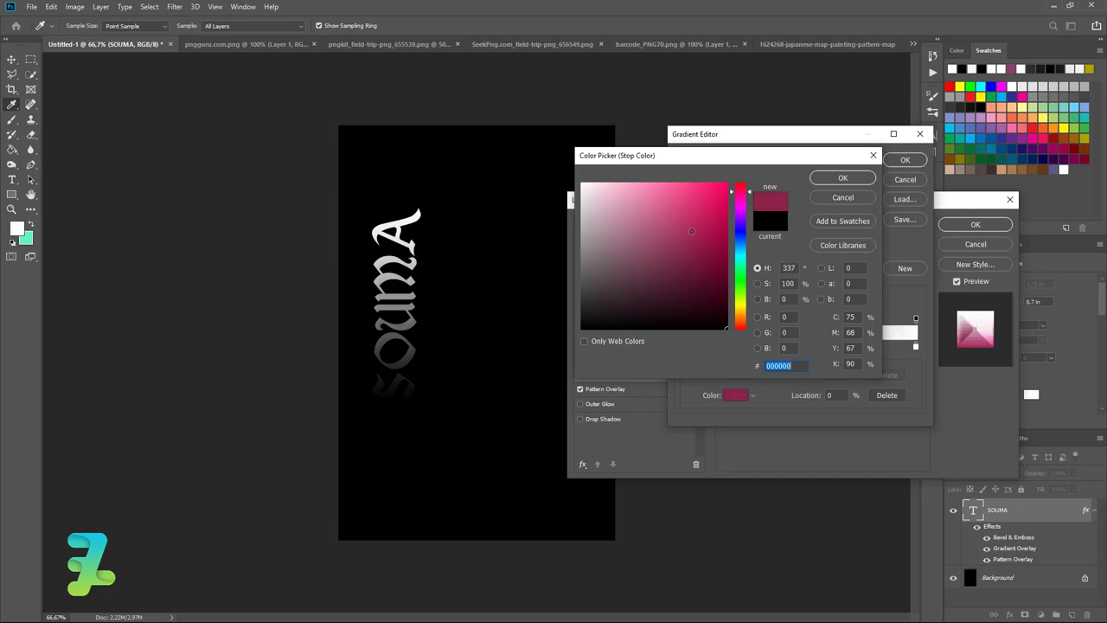
click(861, 183)
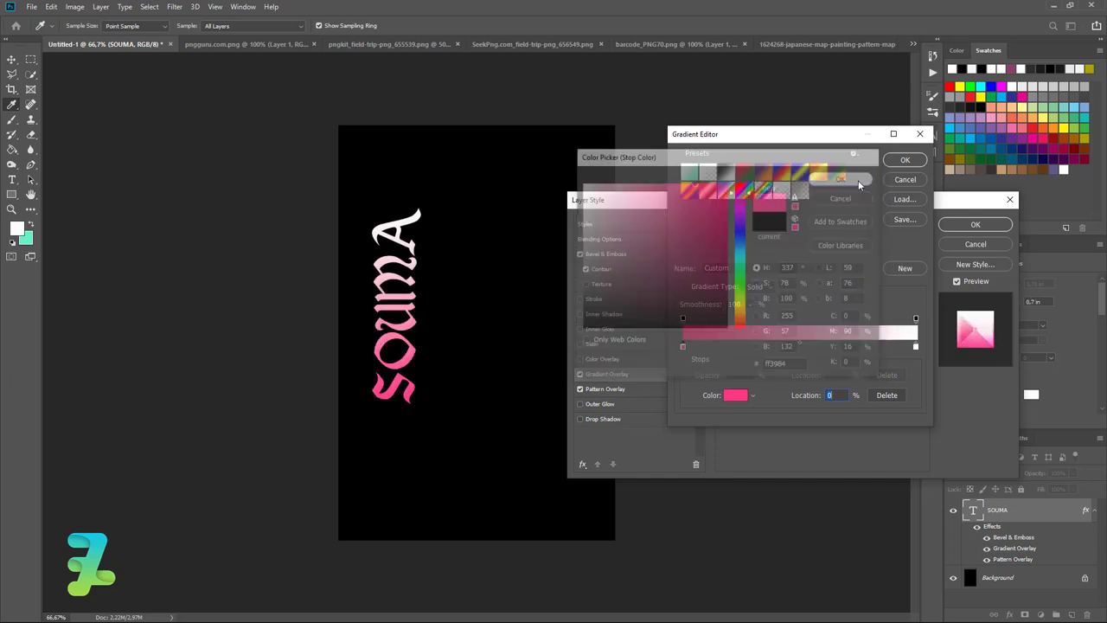
Make the gradient's right stop blue and accept the pink-to-blue gradient
double_click(915, 346)
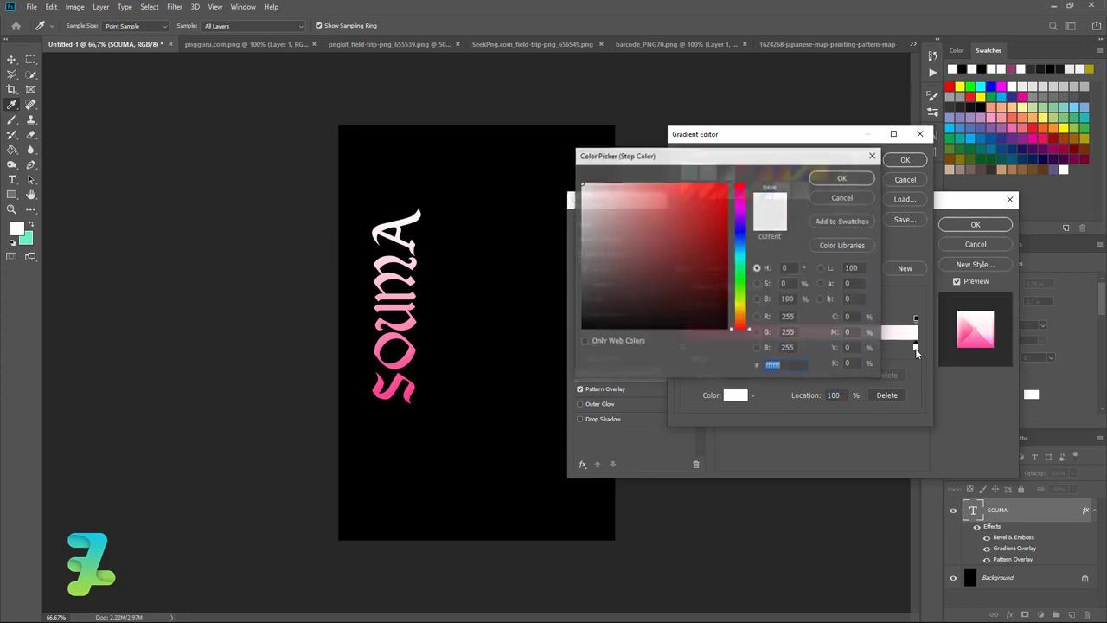
mouse_move(740, 222)
mouse_down()
mouse_move(740, 211)
mouse_move(741, 239)
mouse_up()
click(702, 225)
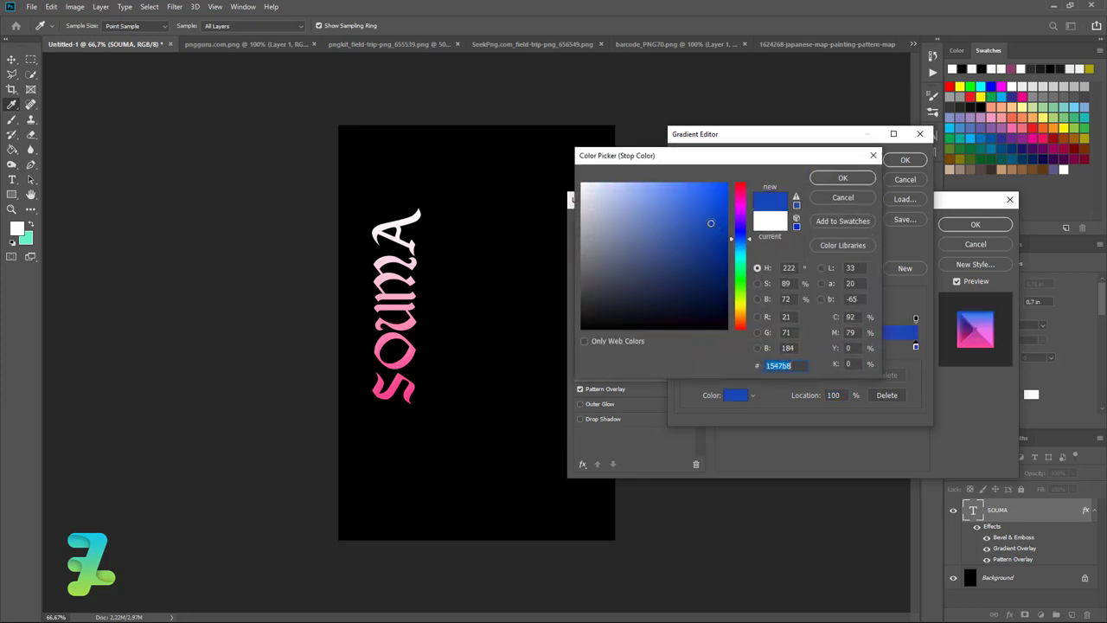
click(838, 179)
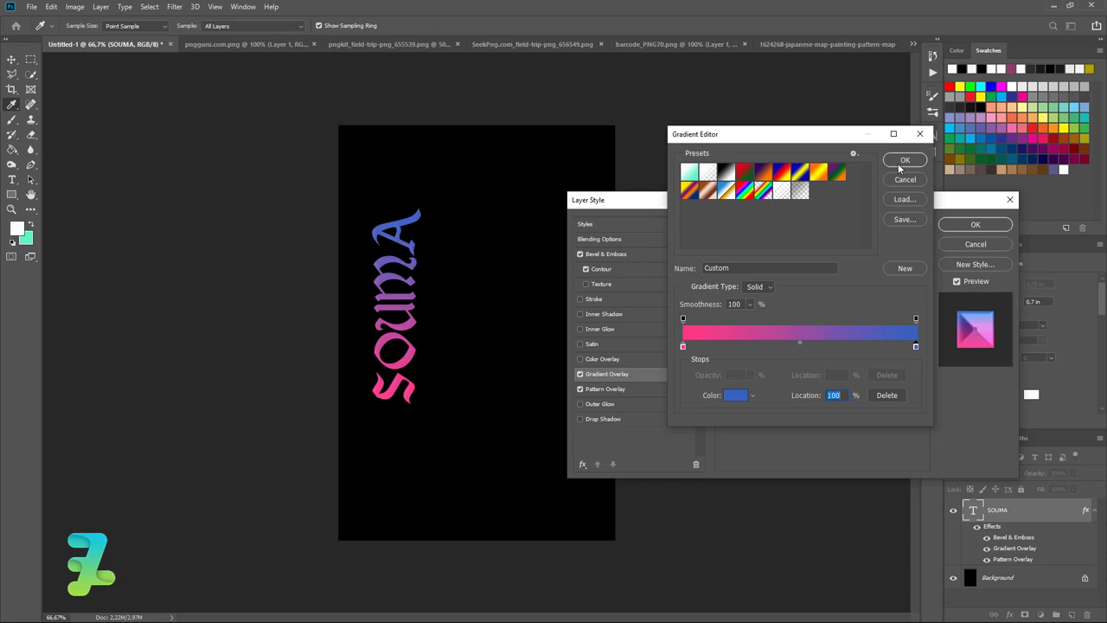
click(903, 161)
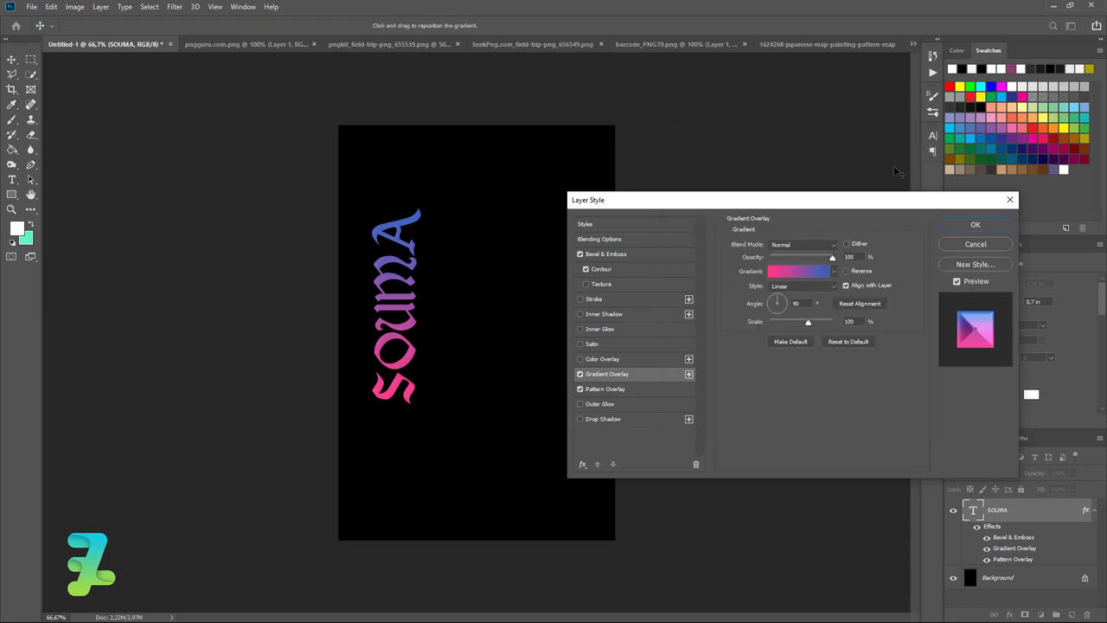
Try Overlay, then keep the gradient overlay on Normal at 65% opacity
click(805, 244)
click(790, 384)
click(828, 249)
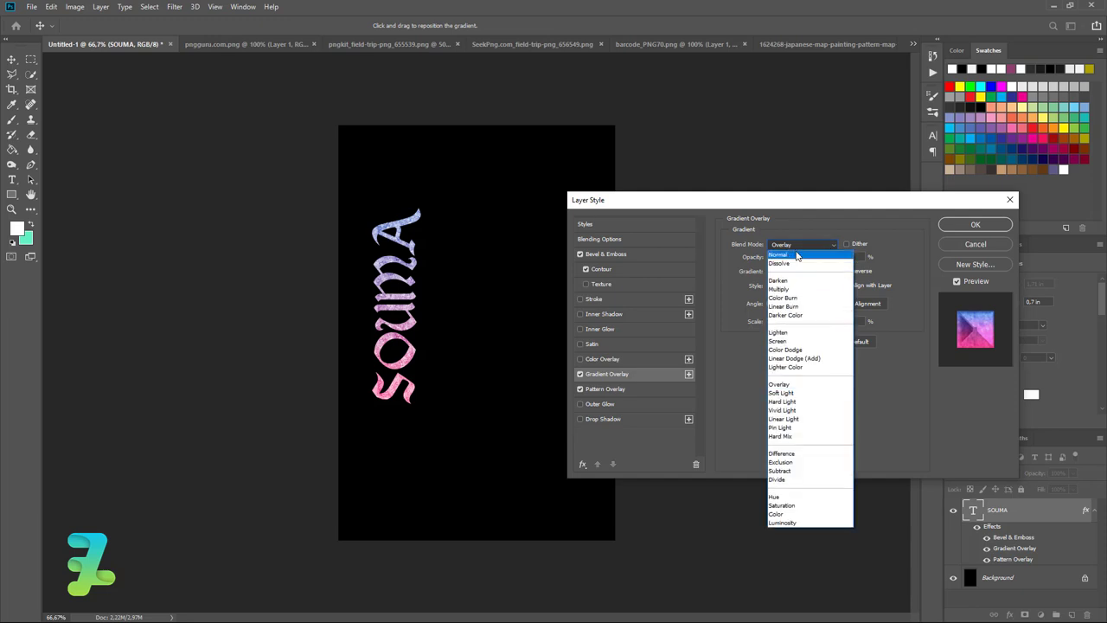
click(823, 253)
drag(831, 257, 819, 257)
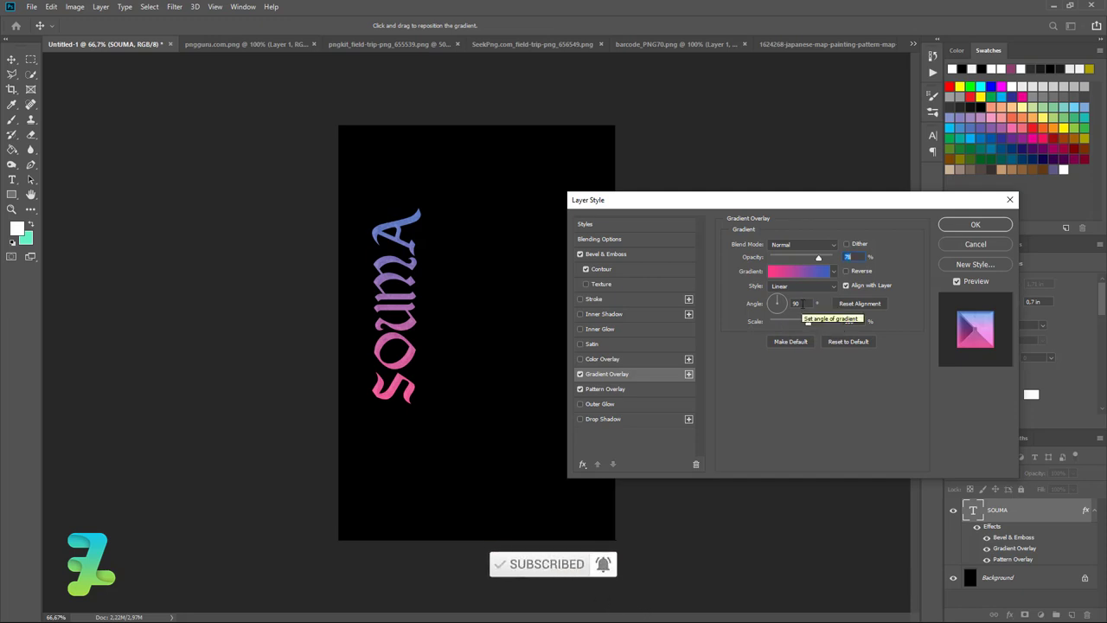
Enable Satin on SOUMA with a pink colour and Soft Light blend mode
click(580, 344)
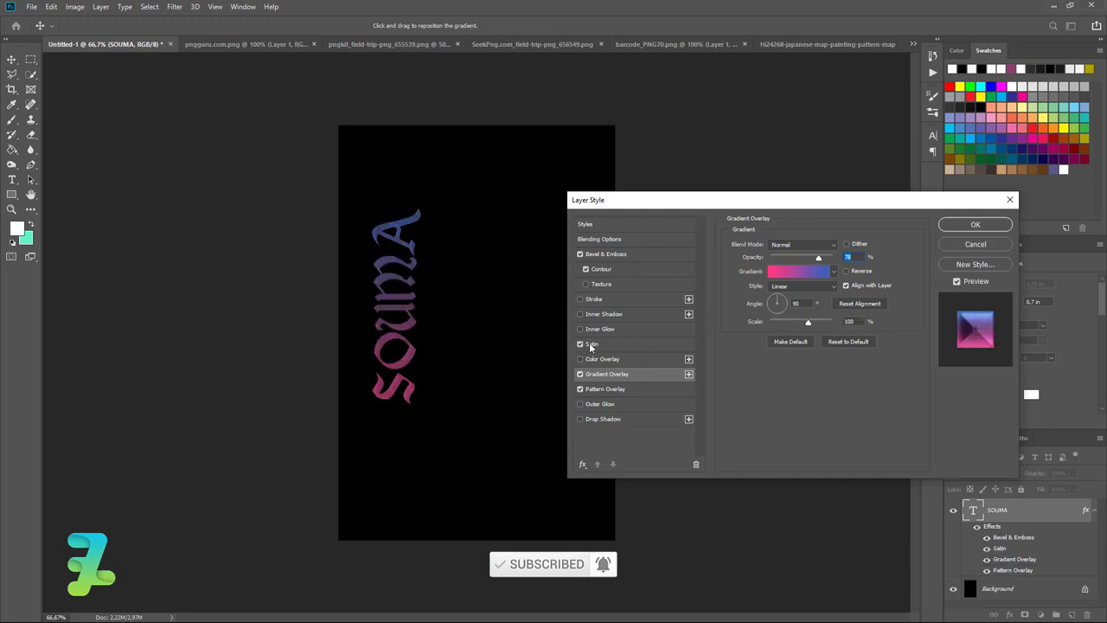
click(591, 344)
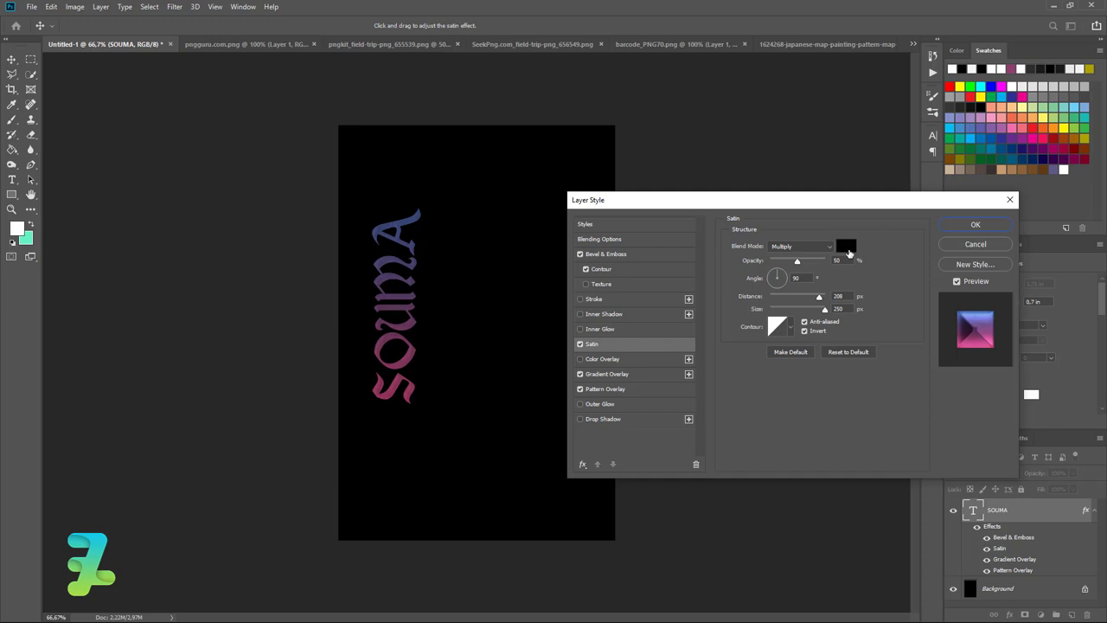
click(848, 250)
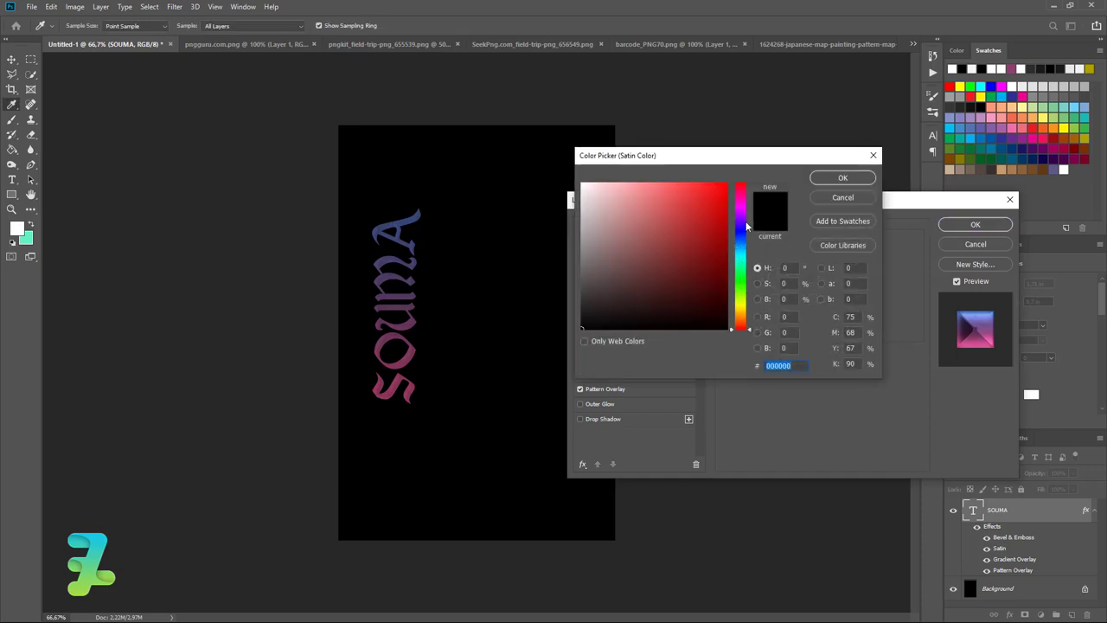
drag(744, 198, 756, 164)
click(822, 180)
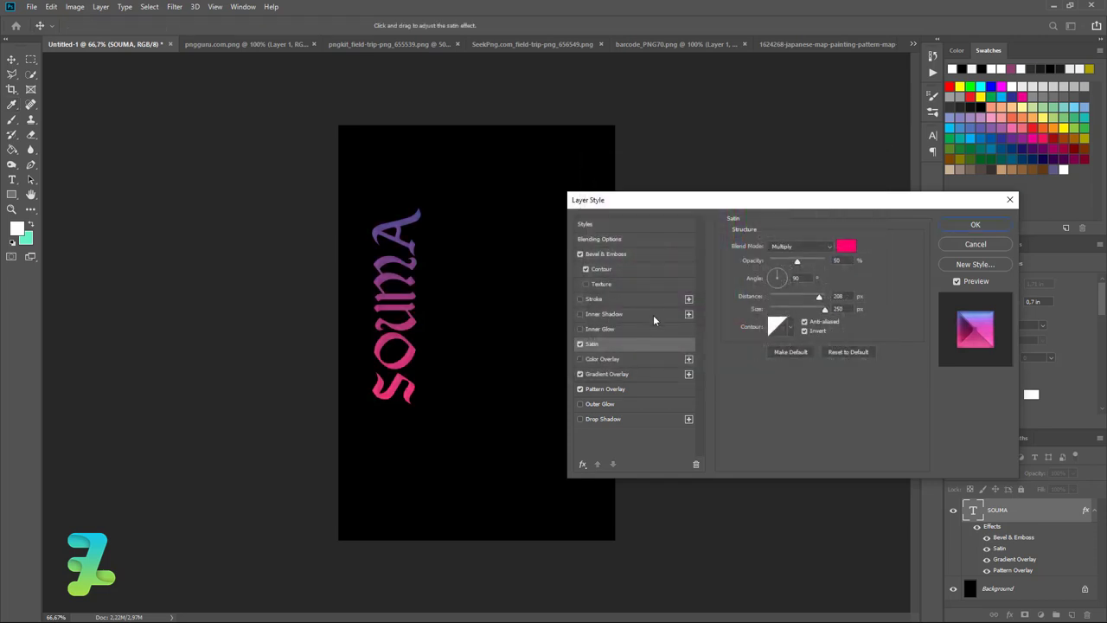
click(802, 247)
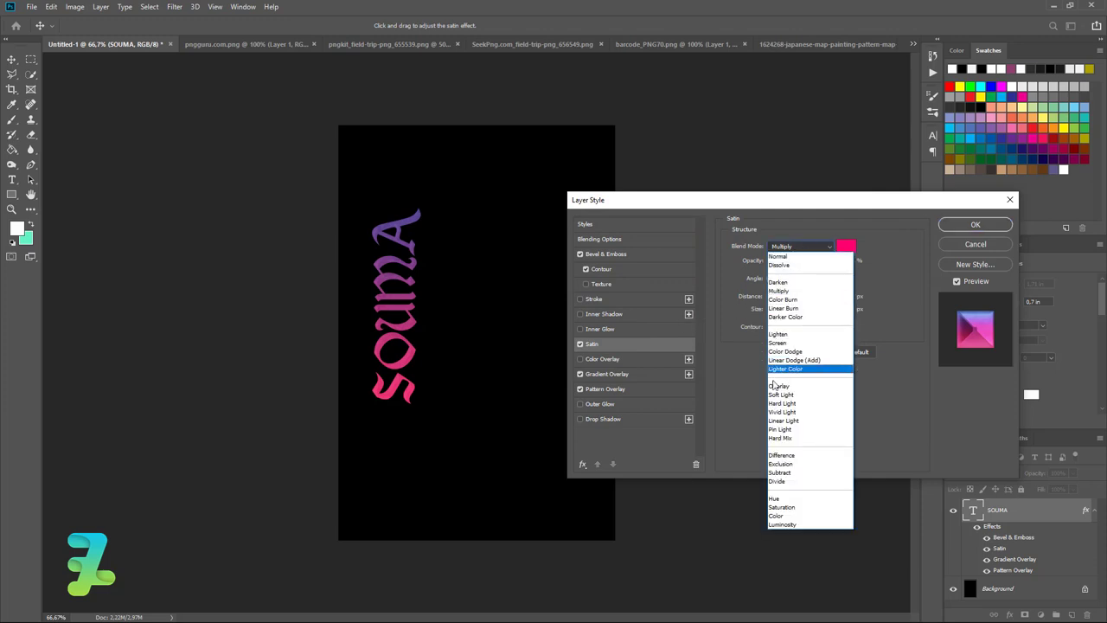
click(780, 396)
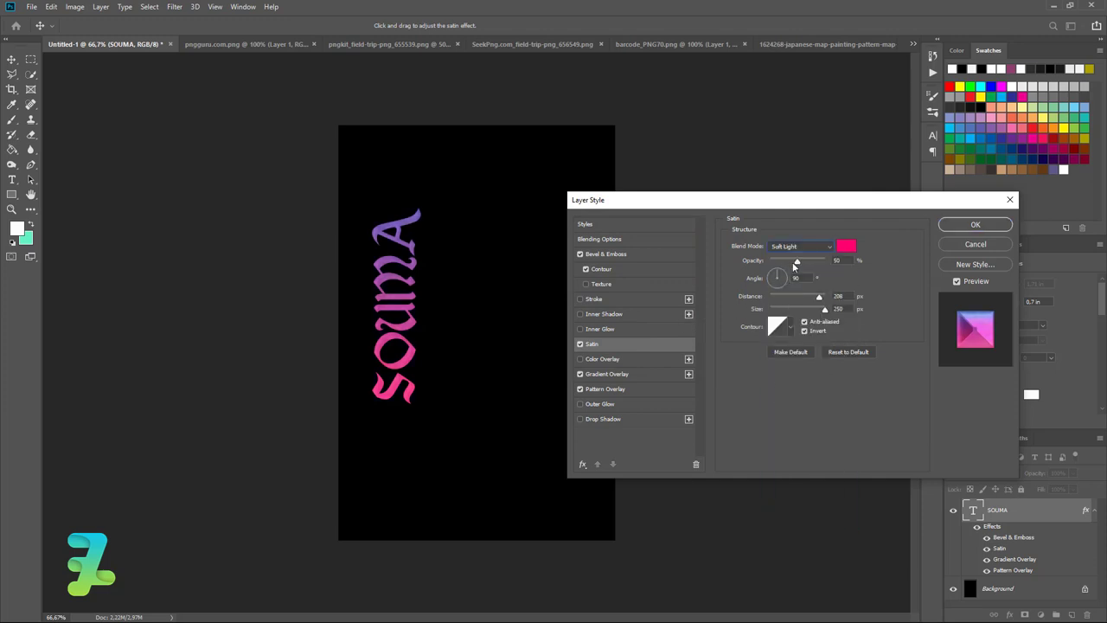
Set the satin to 38% opacity, angle 19, distance 17, size 18, with a new contour
drag(794, 262, 788, 264)
drag(788, 263, 772, 276)
click(799, 275)
drag(816, 299, 772, 294)
drag(826, 312, 777, 309)
click(790, 328)
click(776, 353)
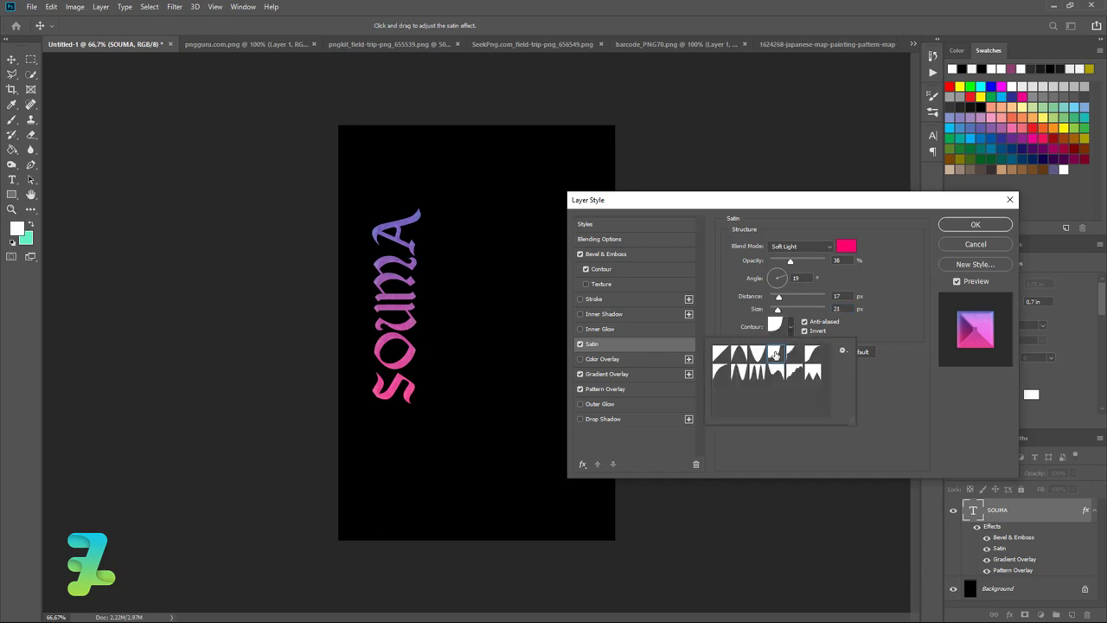
click(885, 380)
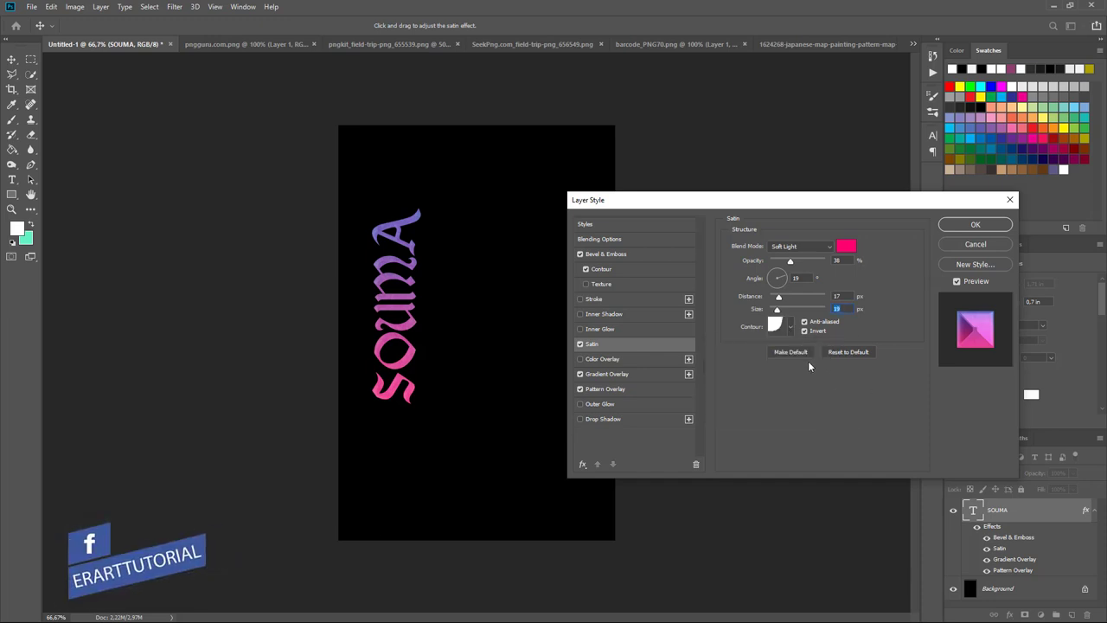
key(Down)
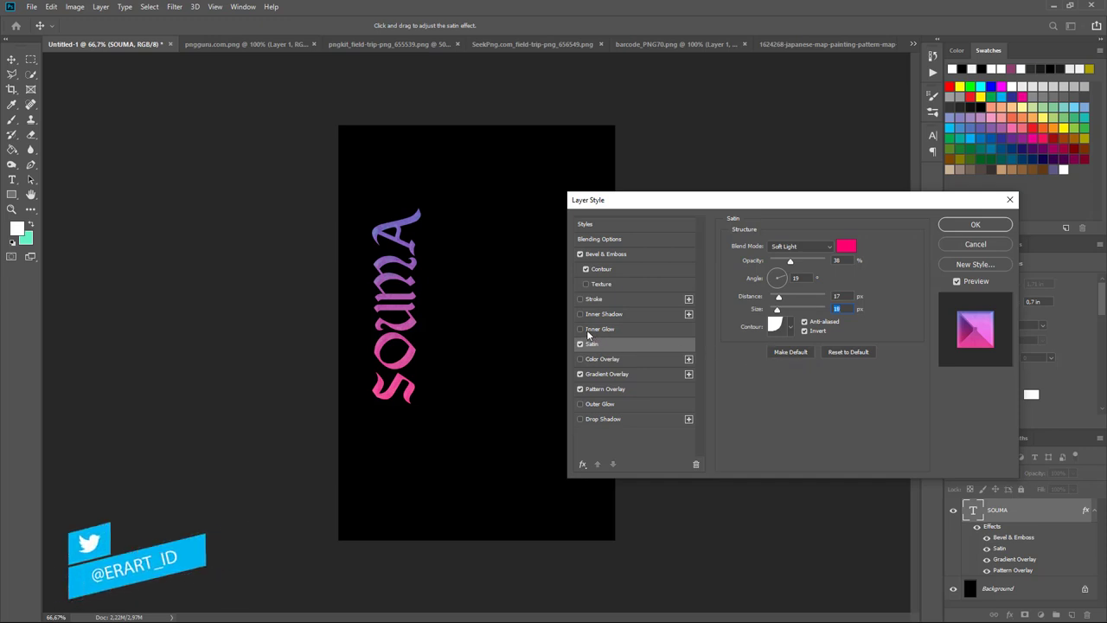
Enable Inner Glow on SOUMA in Color Dodge at 24% opacity
click(595, 331)
click(598, 329)
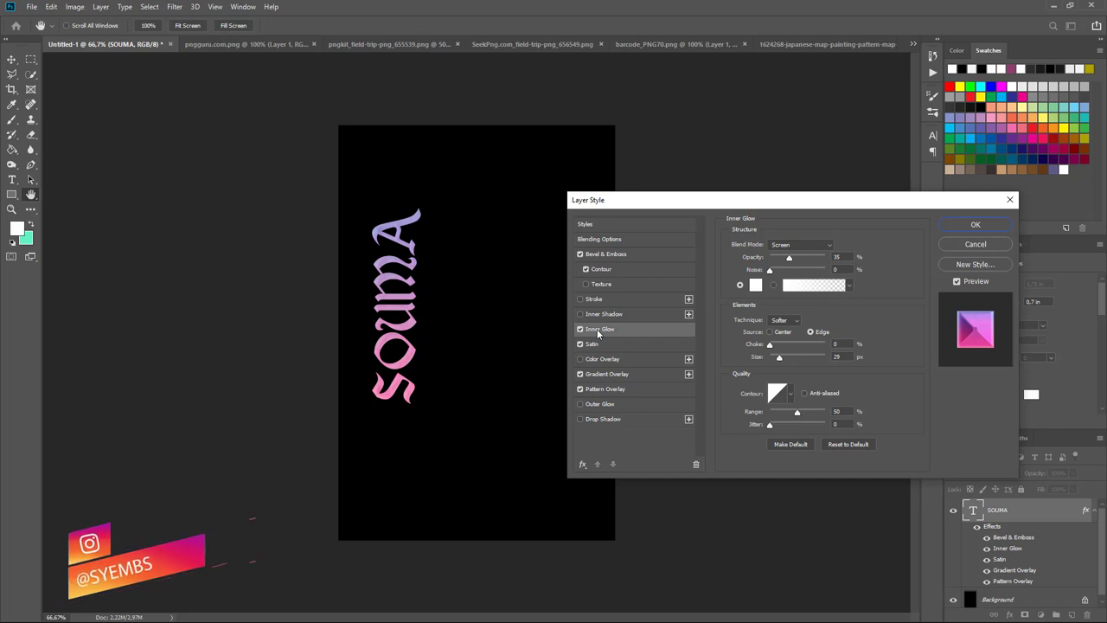
click(800, 246)
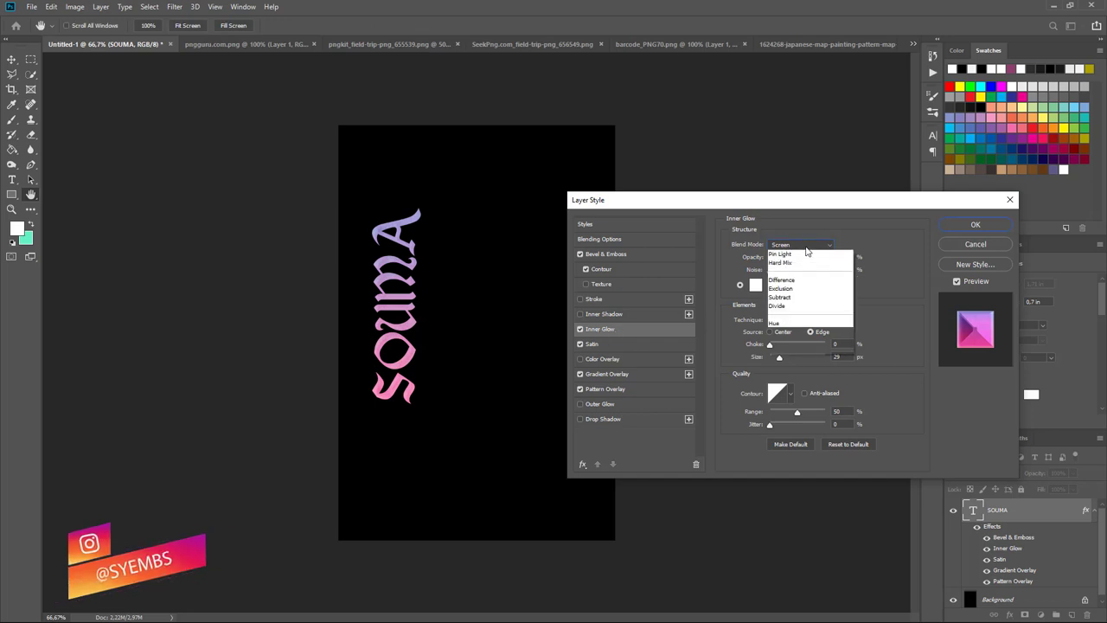
click(789, 349)
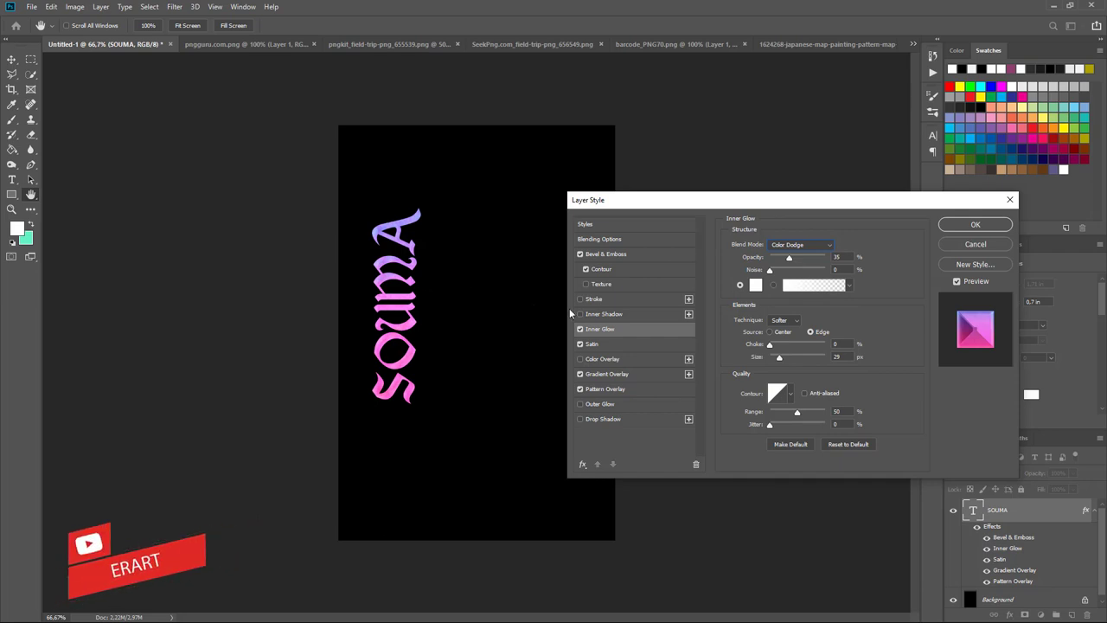
drag(788, 258, 815, 257)
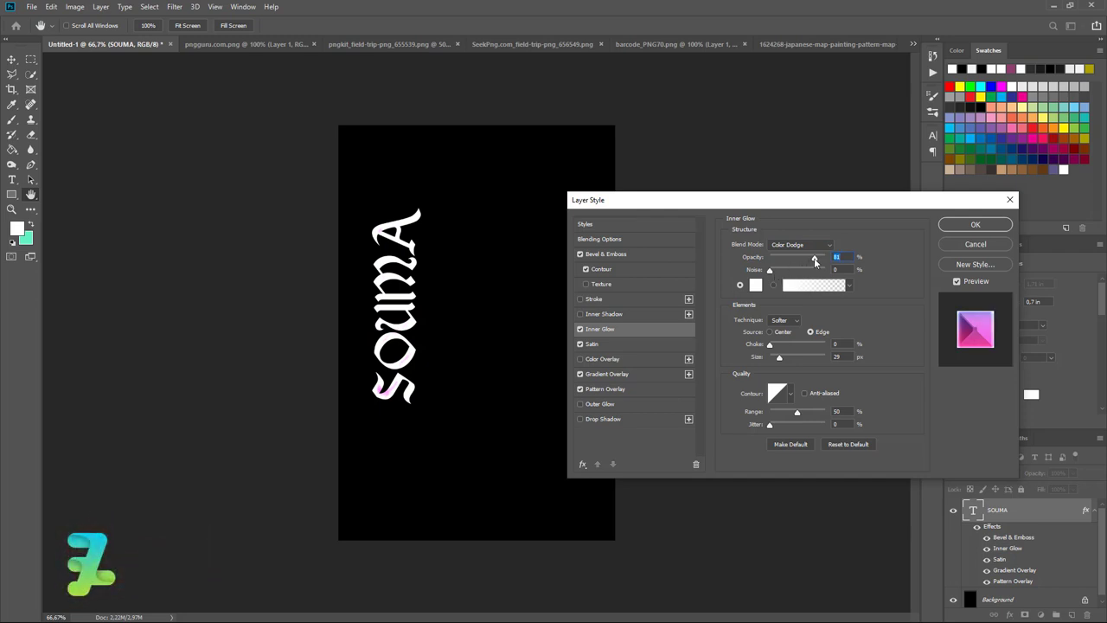
mouse_move(815, 257)
mouse_down()
mouse_move(782, 258)
mouse_move(784, 267)
mouse_up()
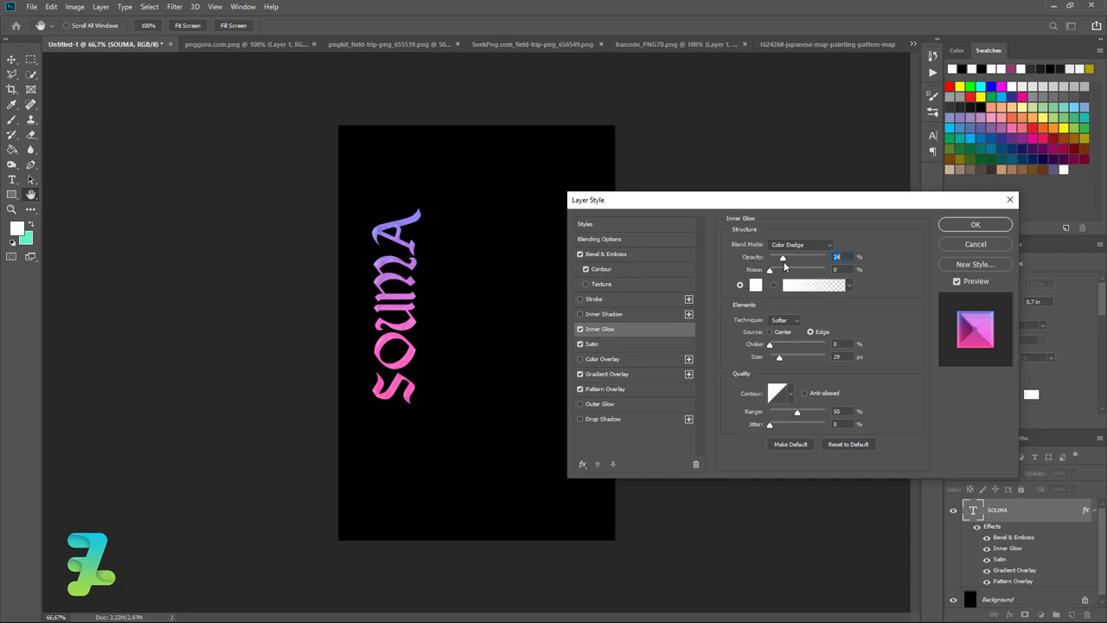
Make the inner glow Precise from the Center at about 55 px, leaving Outer Glow off
click(786, 322)
click(768, 332)
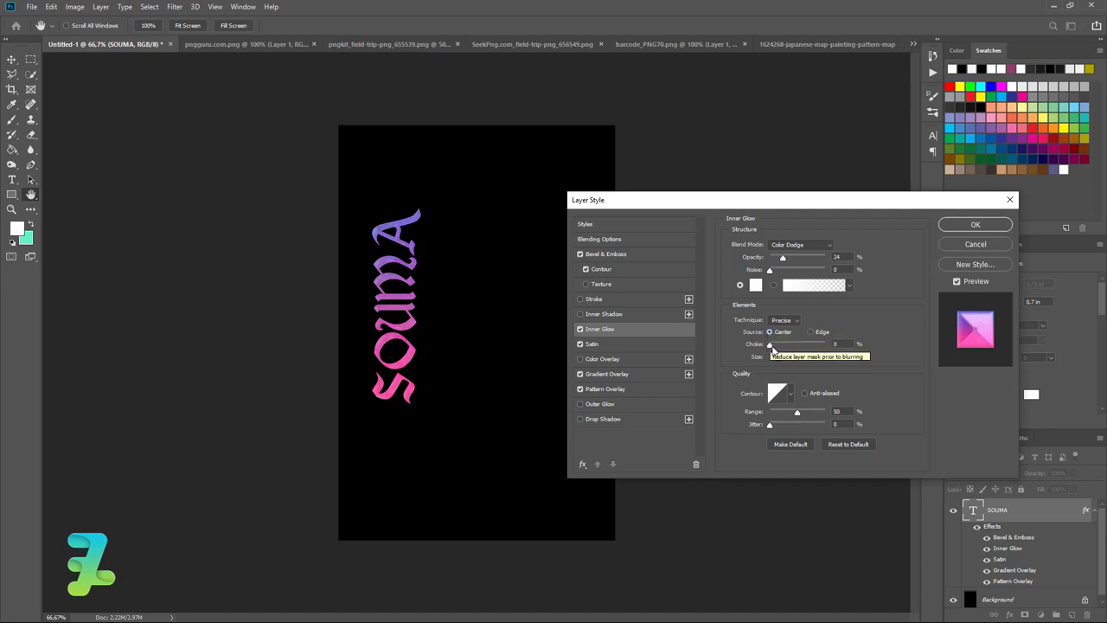
drag(779, 357, 785, 360)
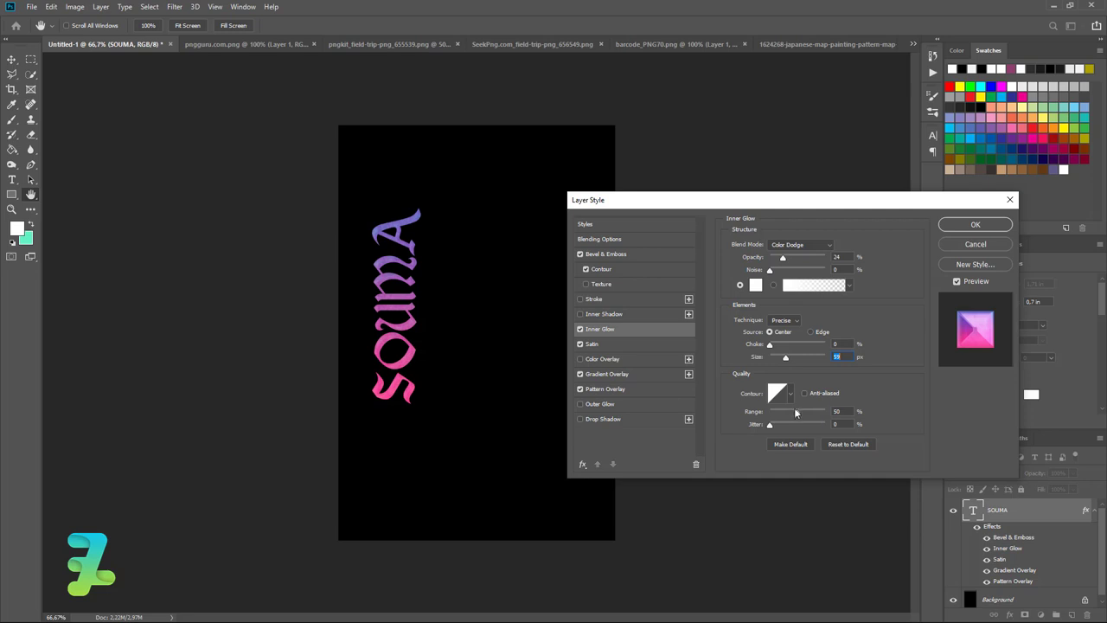
key(Down)
key(Down)
key(Up)
click(583, 405)
click(583, 405)
click(581, 405)
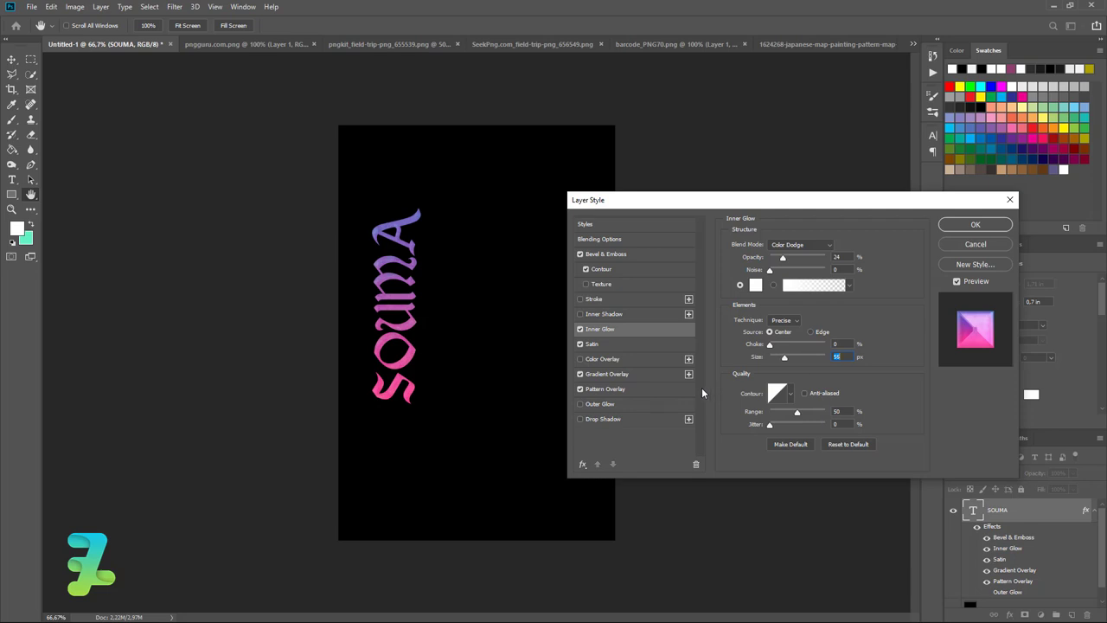
Give SOUMA a black, Normal-mode Outer Glow at 35% opacity, sized down to 10 px
click(580, 403)
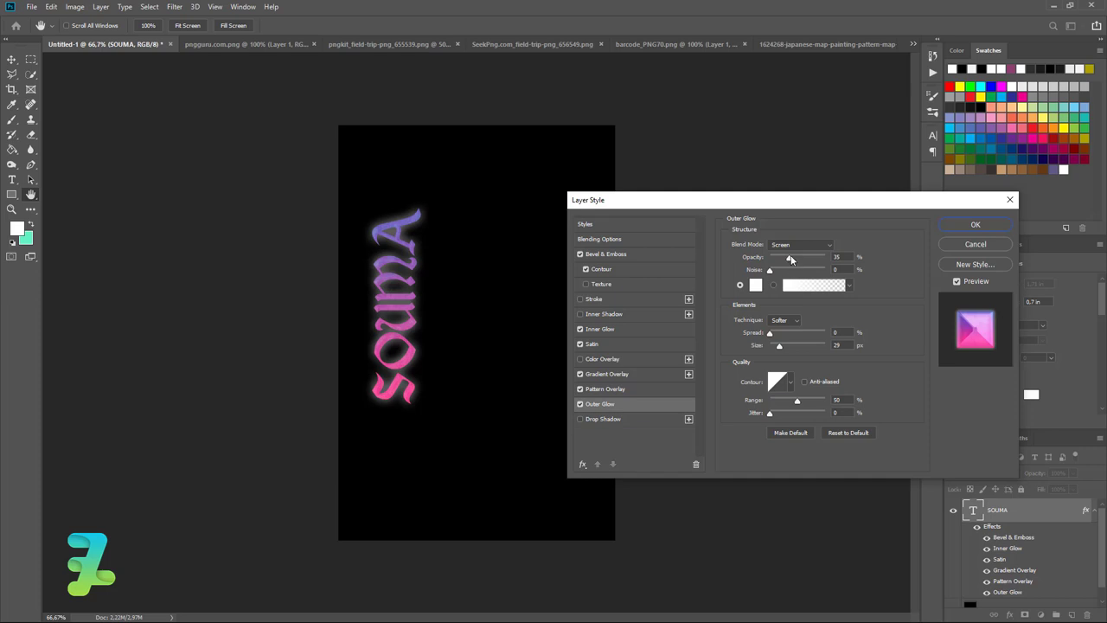
click(791, 247)
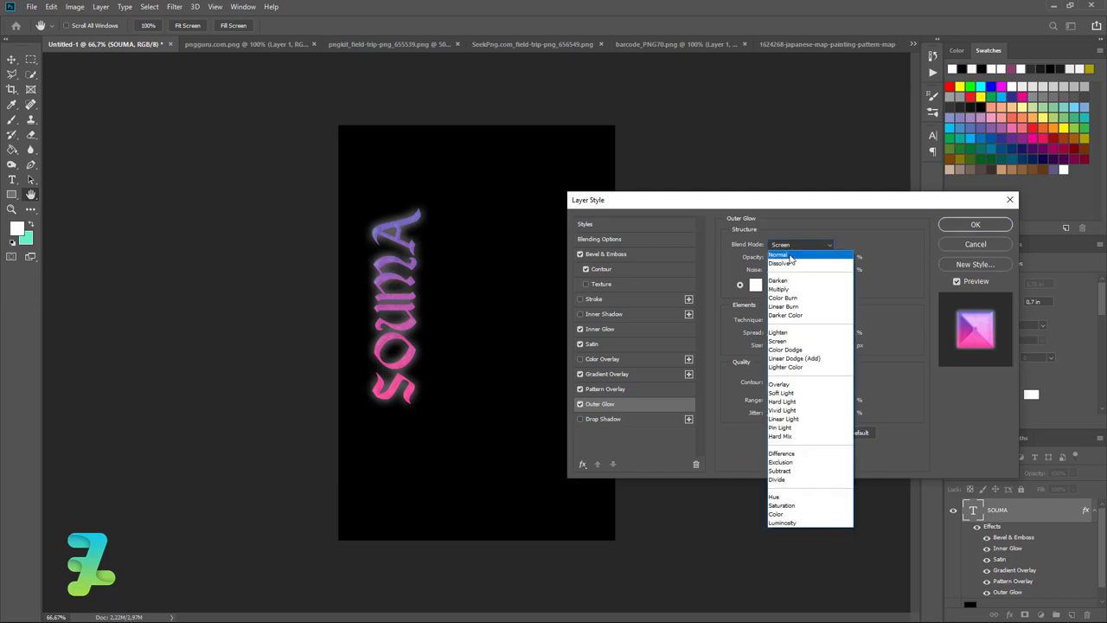
click(789, 248)
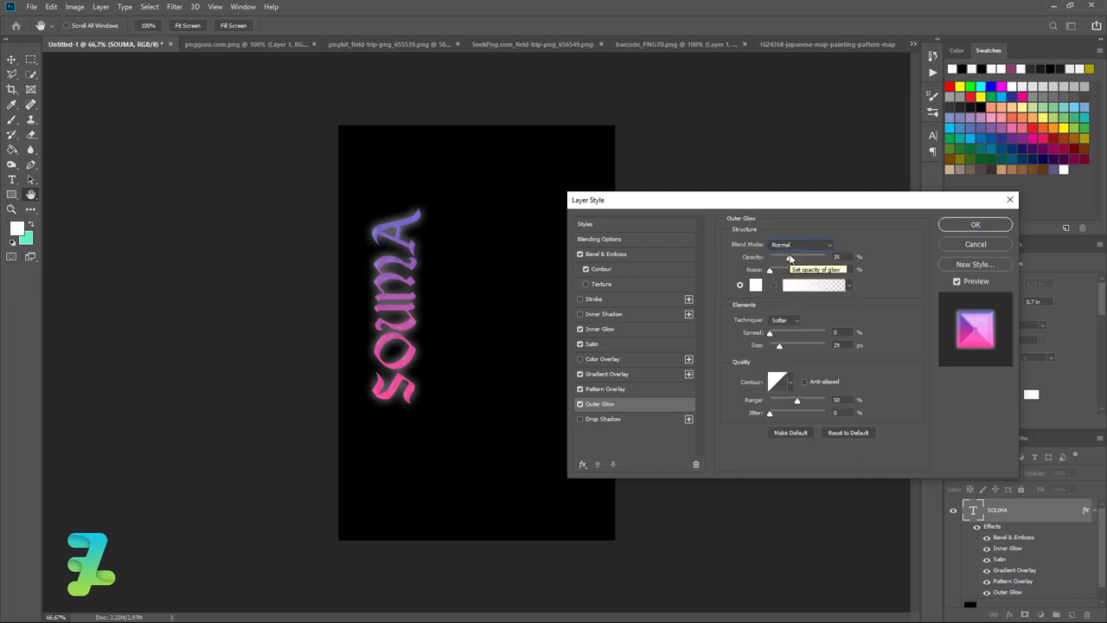
click(754, 288)
click(474, 400)
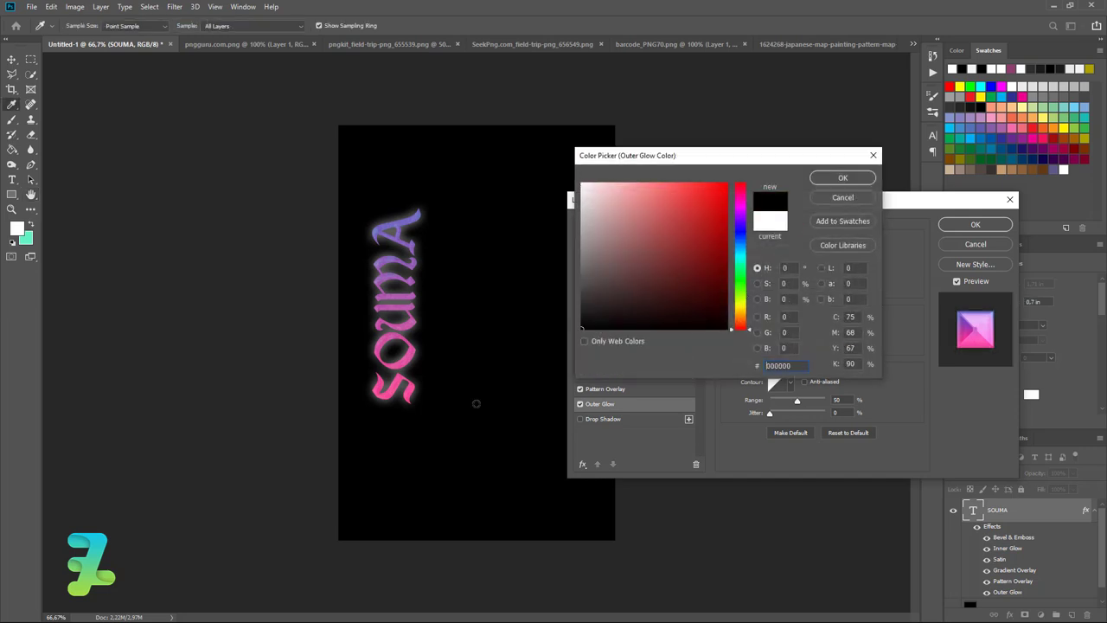
click(842, 178)
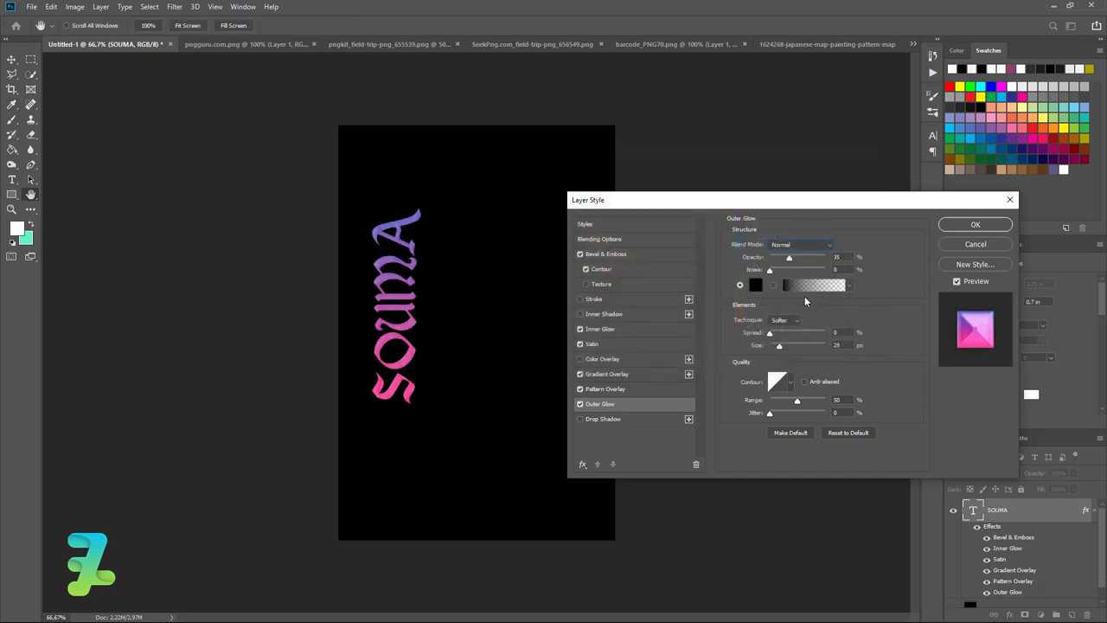
drag(781, 345, 775, 348)
Set SOUMA's bevel to size 193, depth 115%, light at about 79°/11°, and apply
click(624, 255)
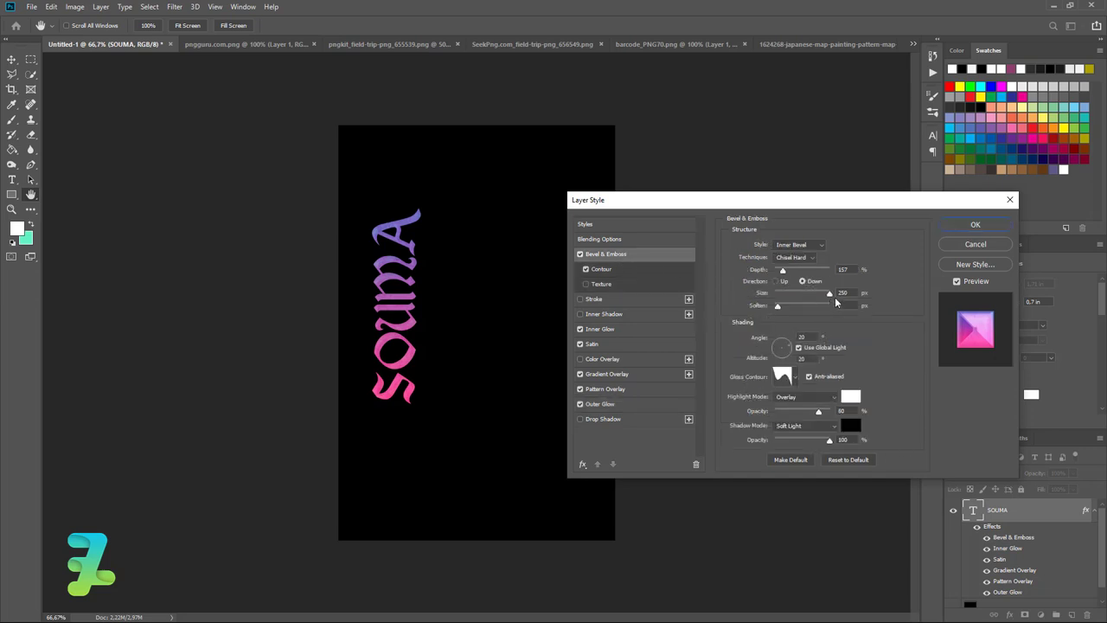
drag(830, 294, 800, 295)
drag(784, 275, 790, 311)
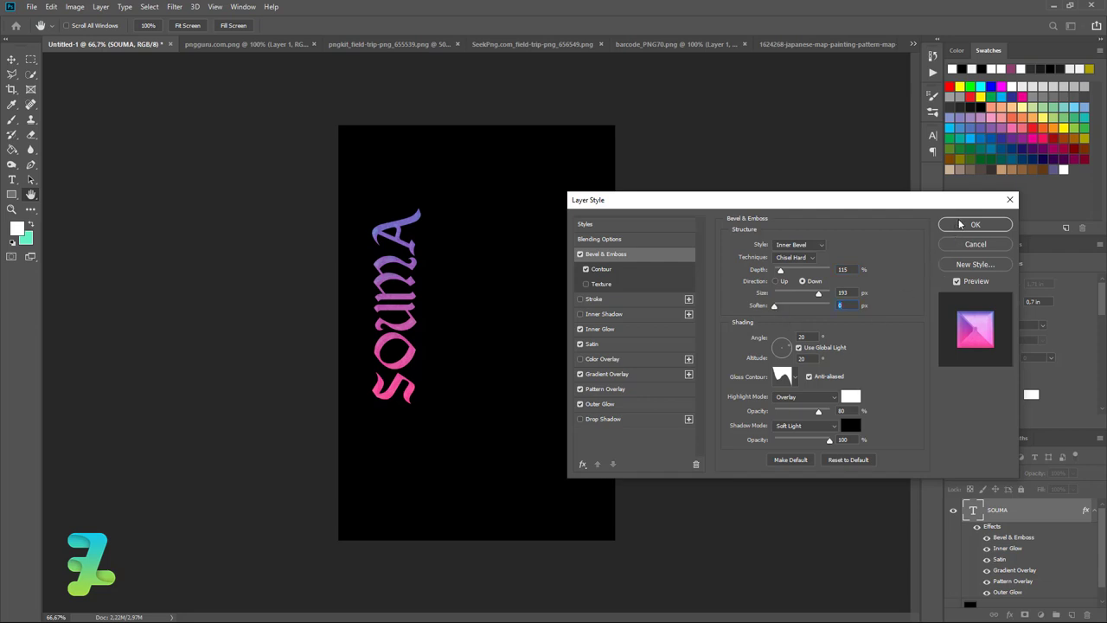
click(784, 345)
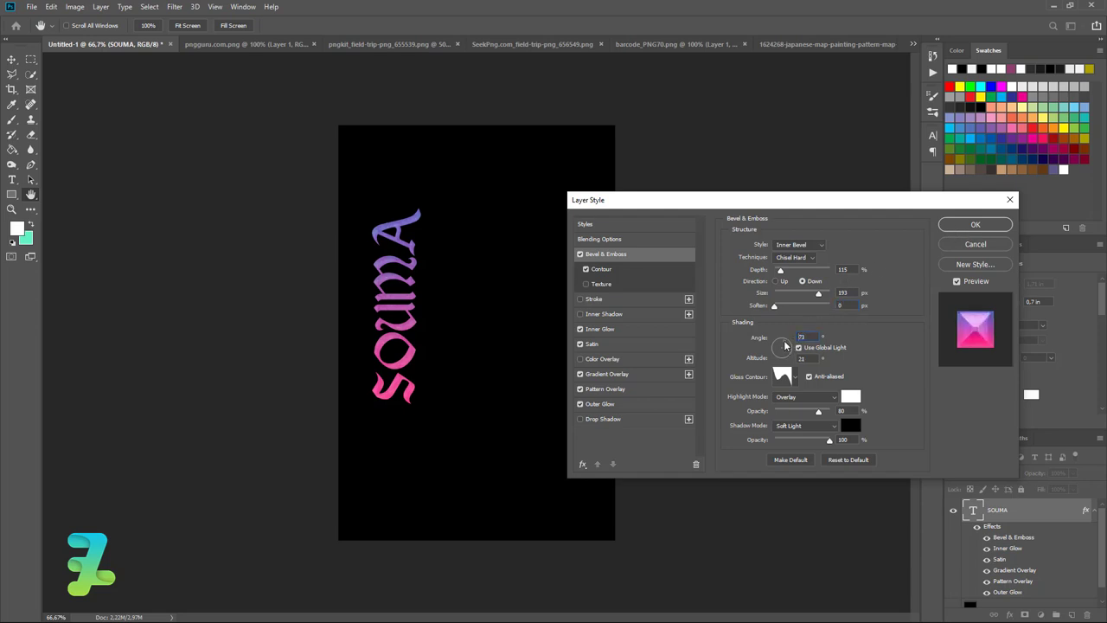
mouse_move(784, 345)
mouse_down()
mouse_move(754, 358)
mouse_move(785, 353)
mouse_up()
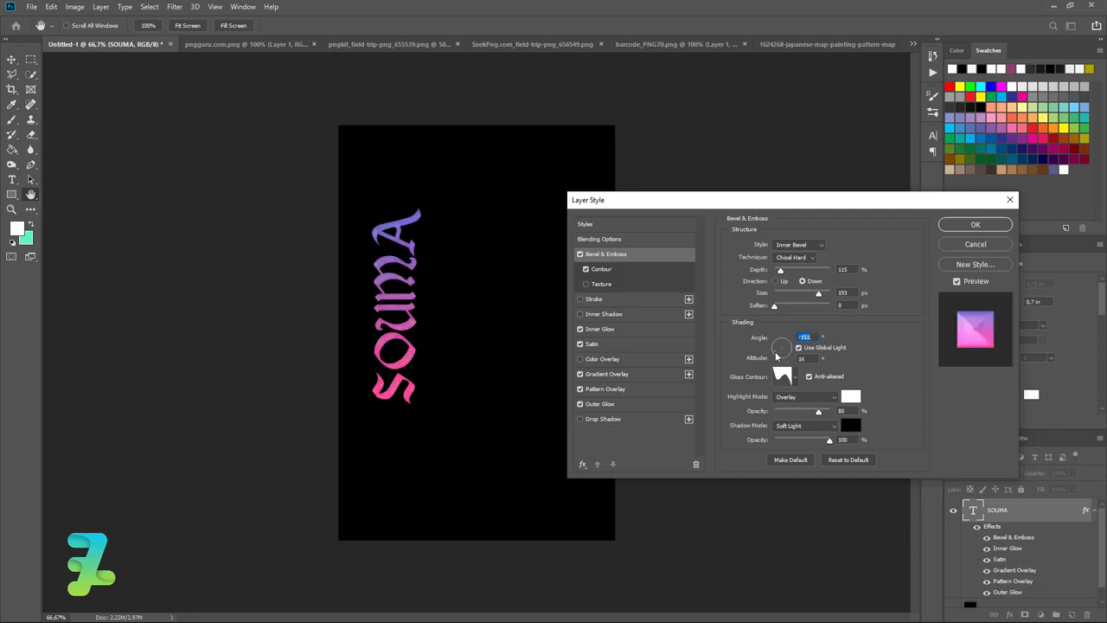
drag(785, 356, 779, 350)
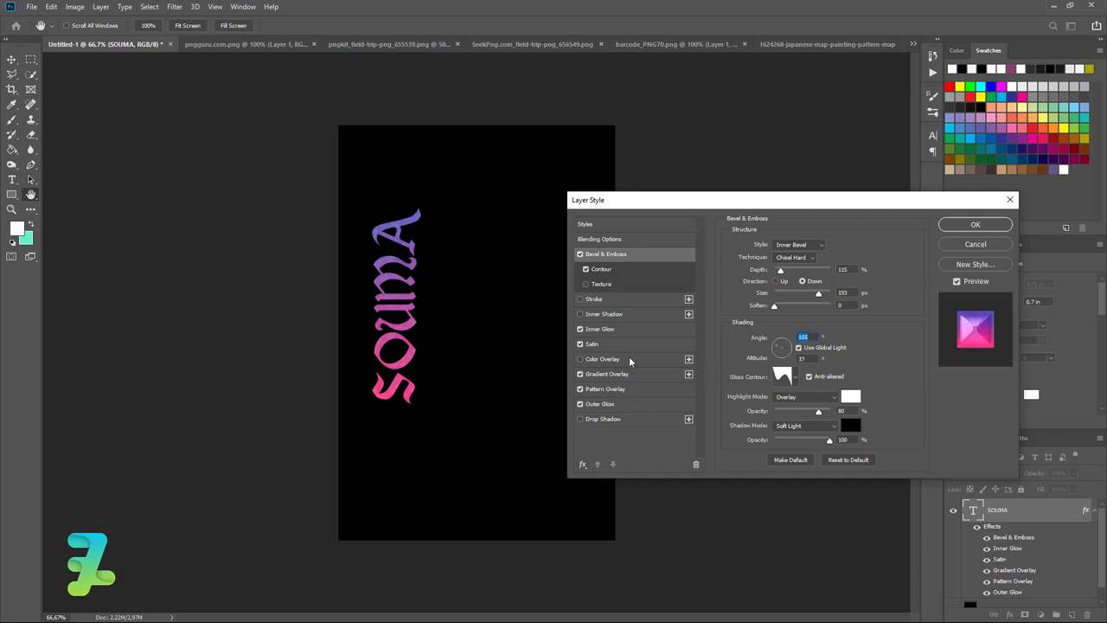
click(785, 346)
drag(785, 347, 786, 338)
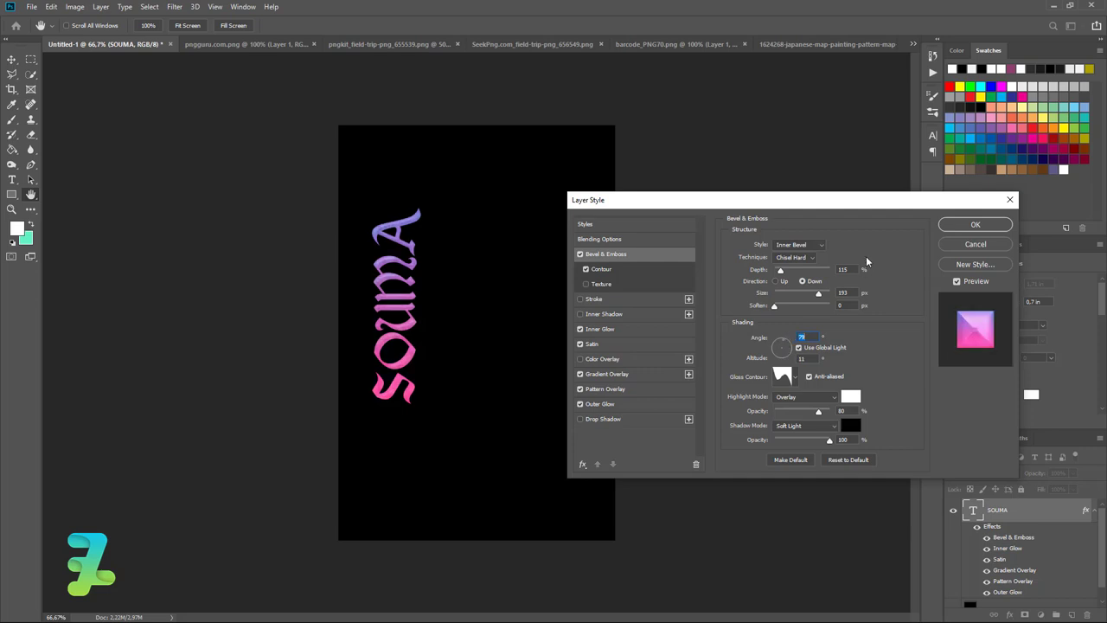
click(951, 227)
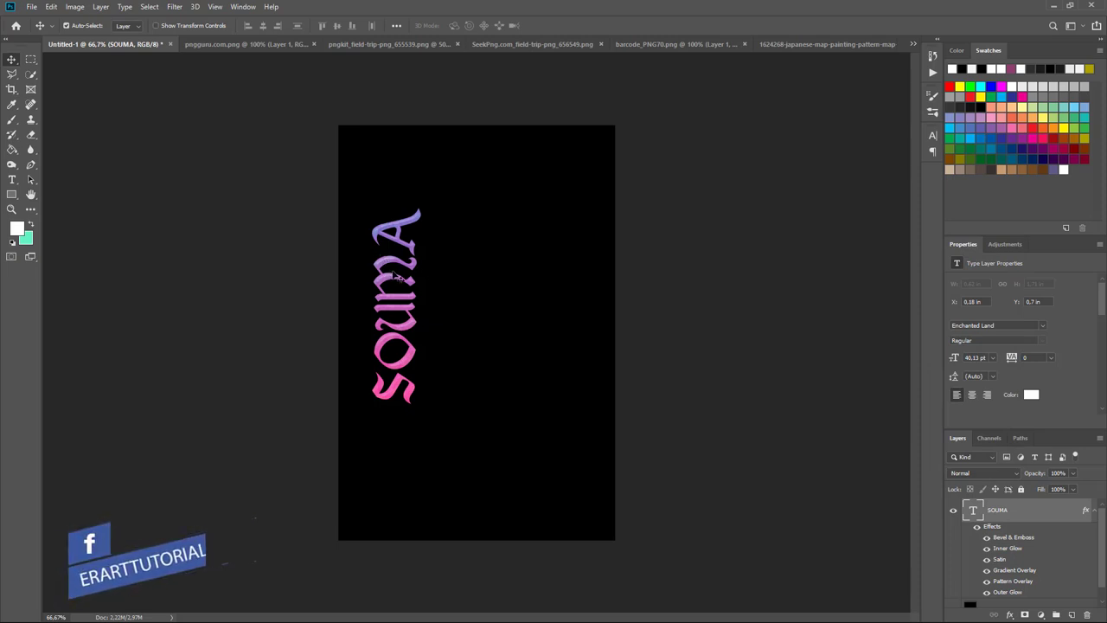
Nudge SOUMA slightly down-left and type 'kAZANKI' as a new text layer beside it
mouse_move(397, 292)
mouse_down()
mouse_move(393, 314)
mouse_move(393, 302)
mouse_up()
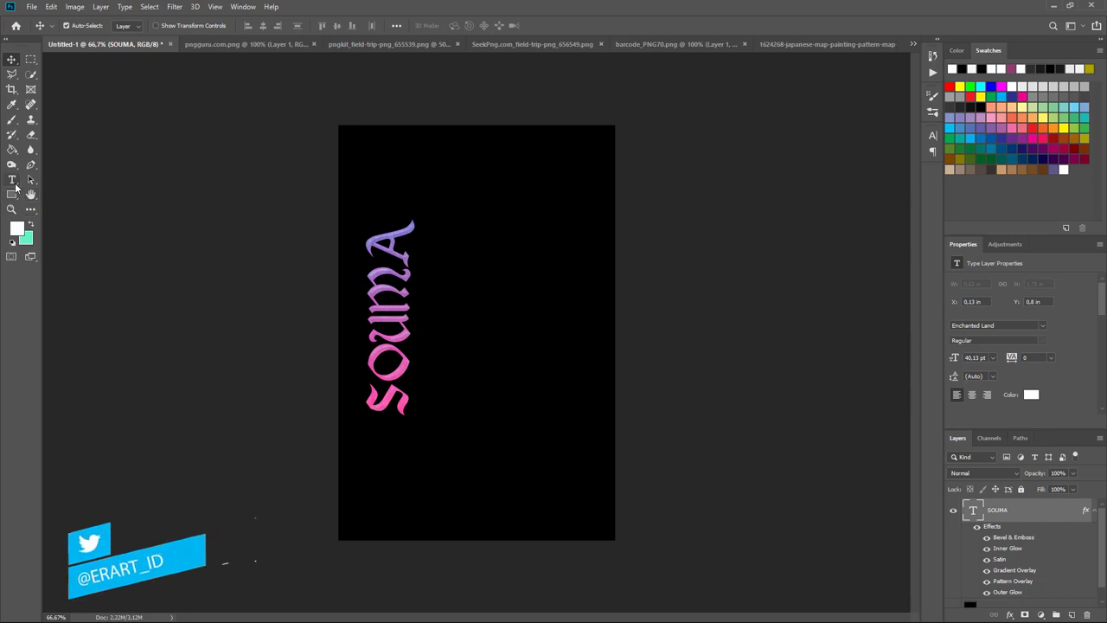
click(12, 181)
click(449, 357)
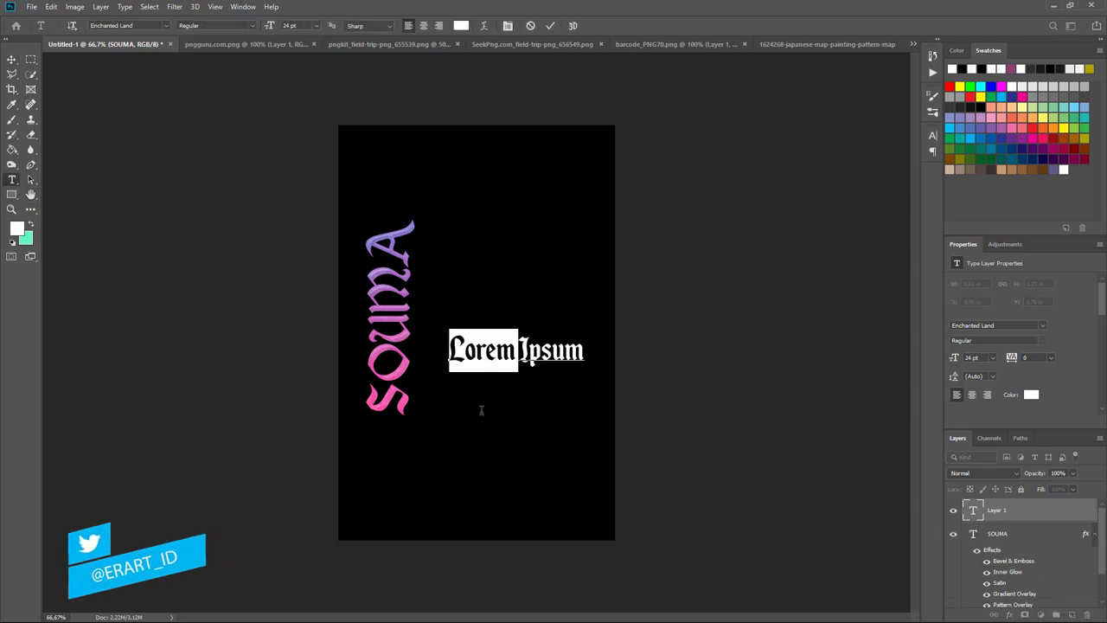
text(k)
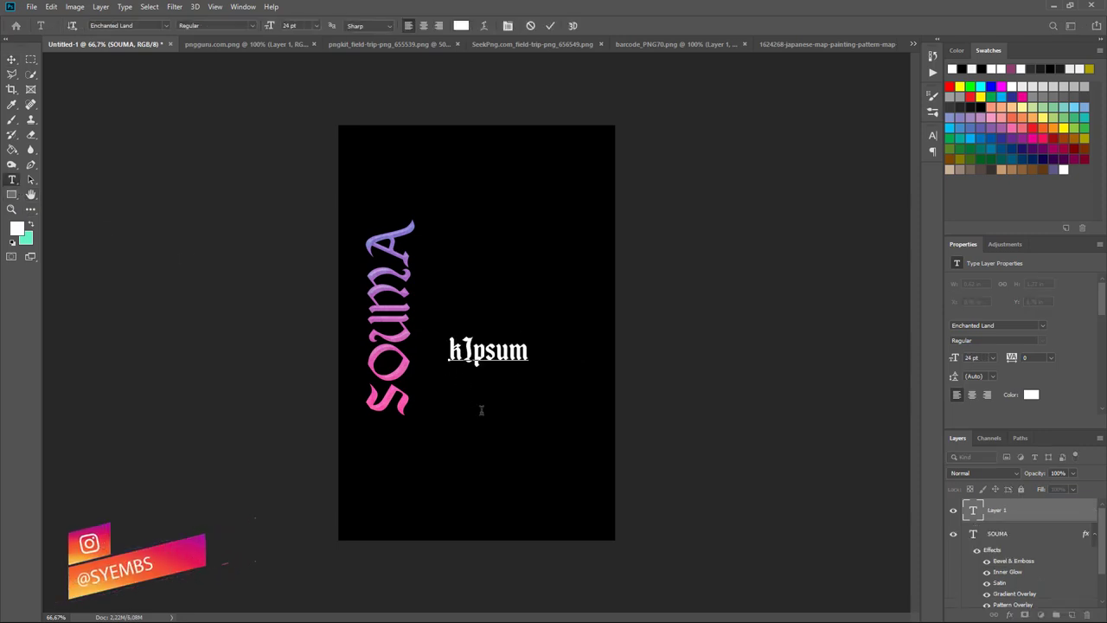
text(A)
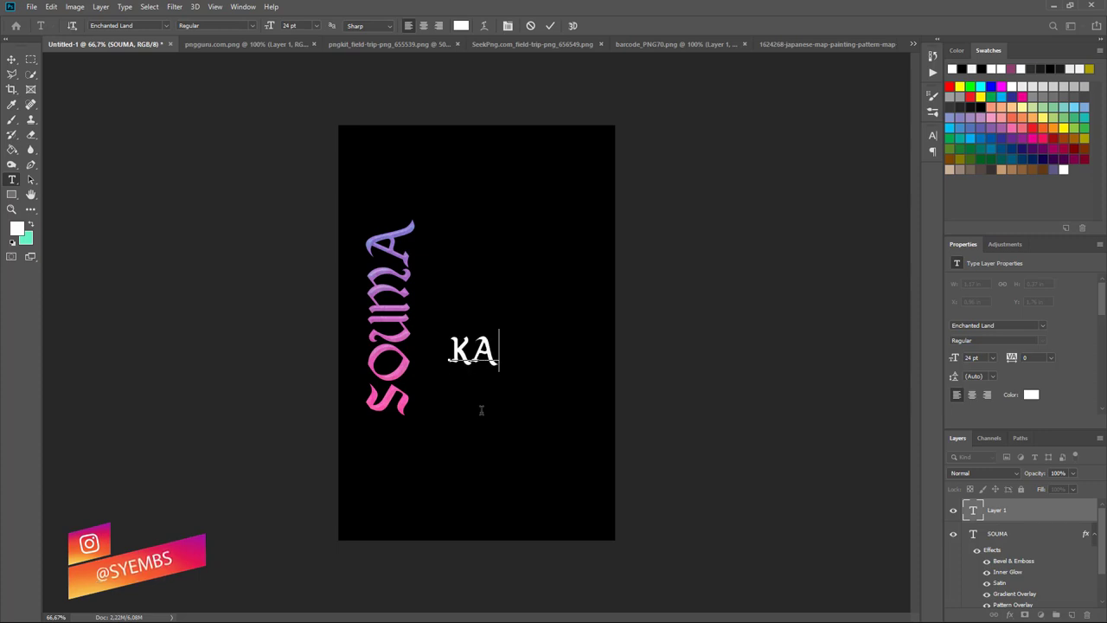
text(ZAN)
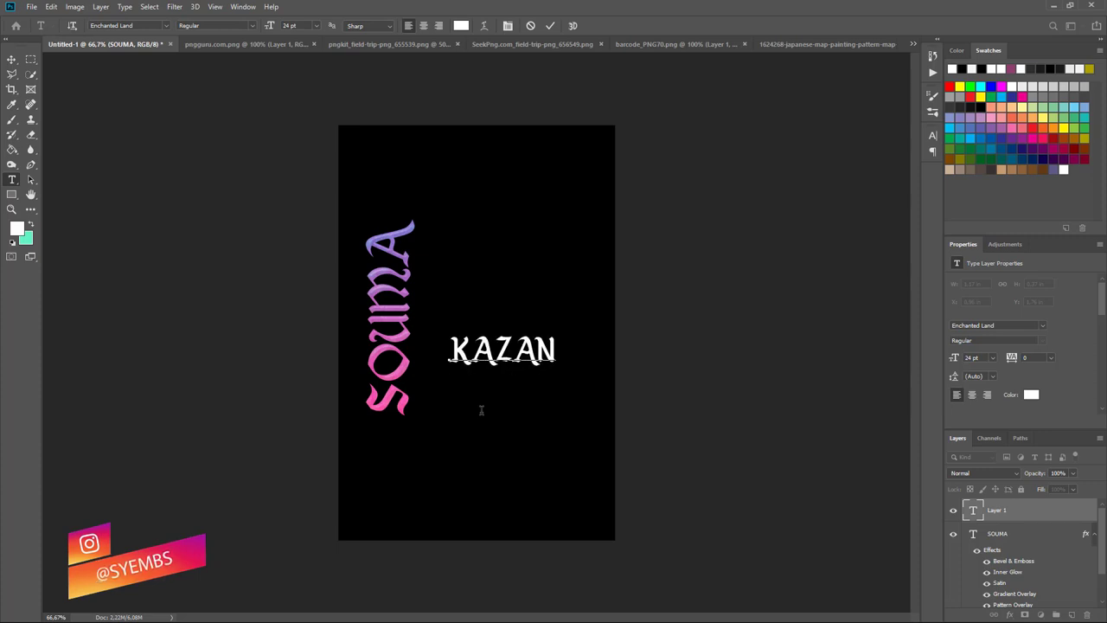
text(KI)
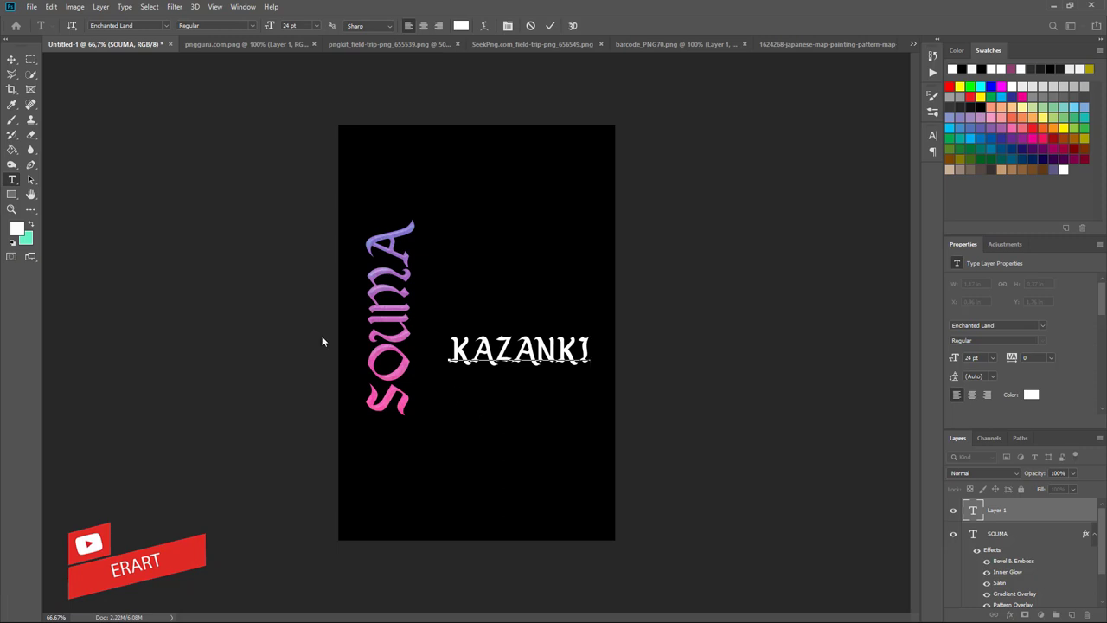
Set the KAZANKI text in Arial Black
key(ctrl+a)
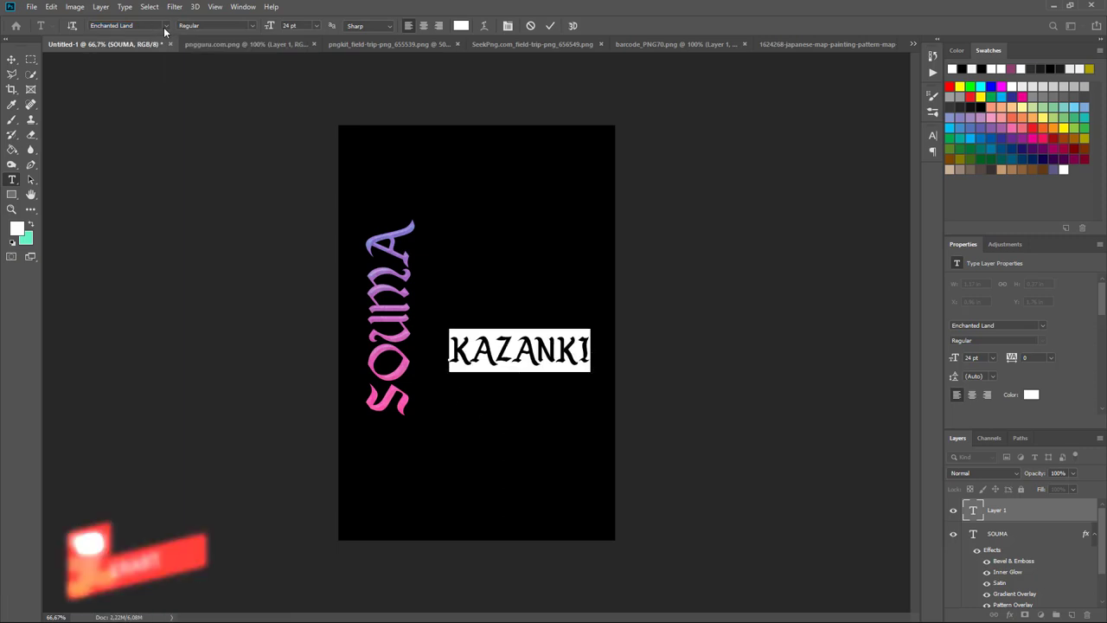
click(166, 26)
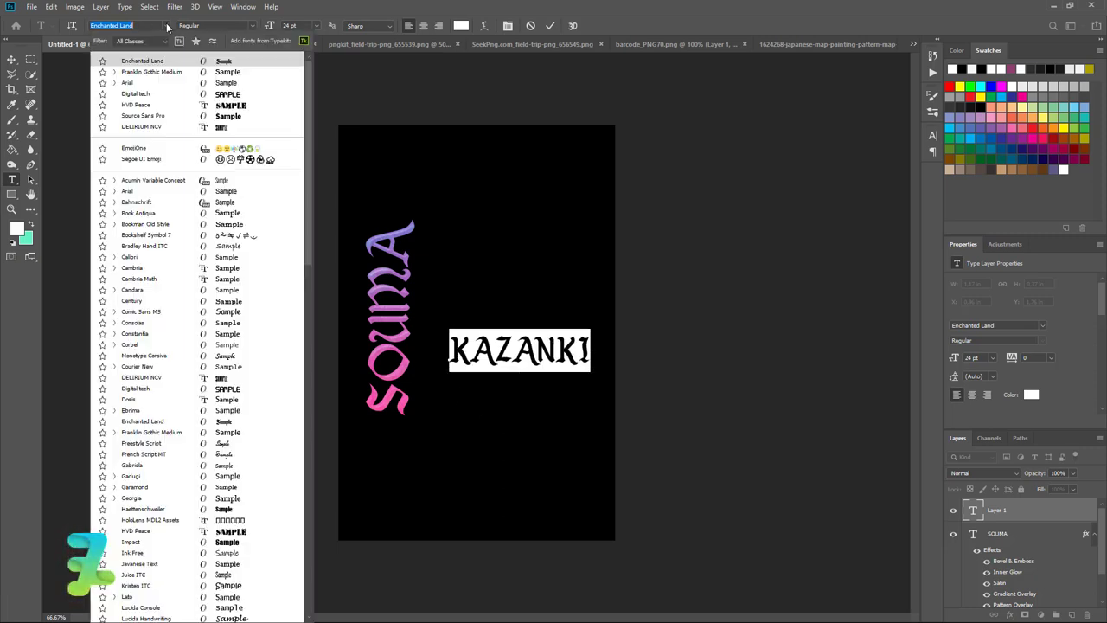
click(152, 82)
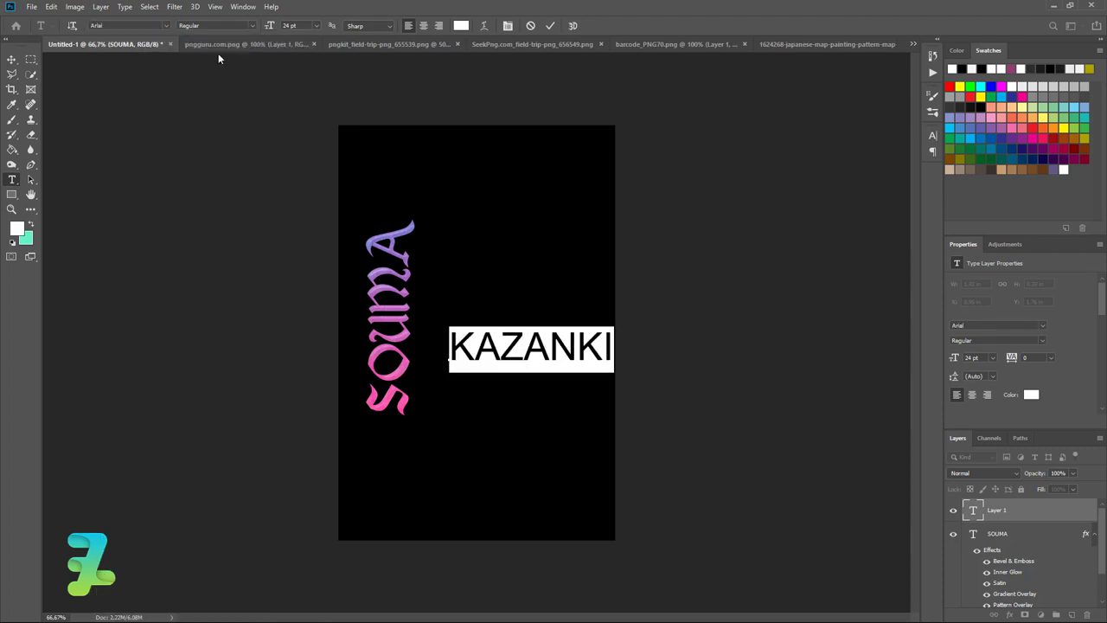
click(251, 25)
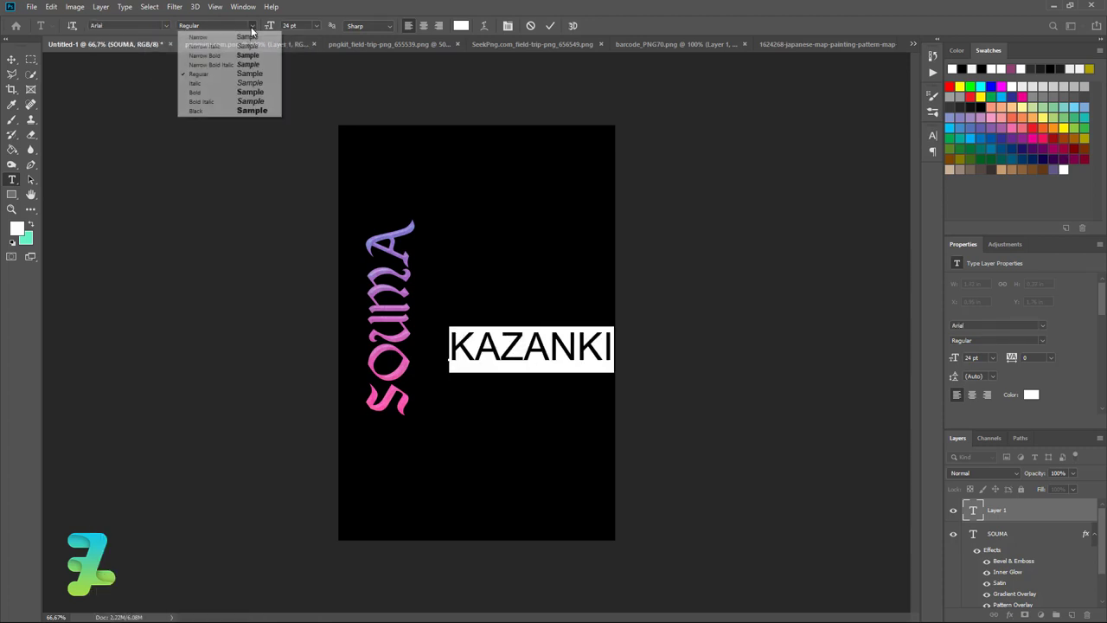
click(230, 110)
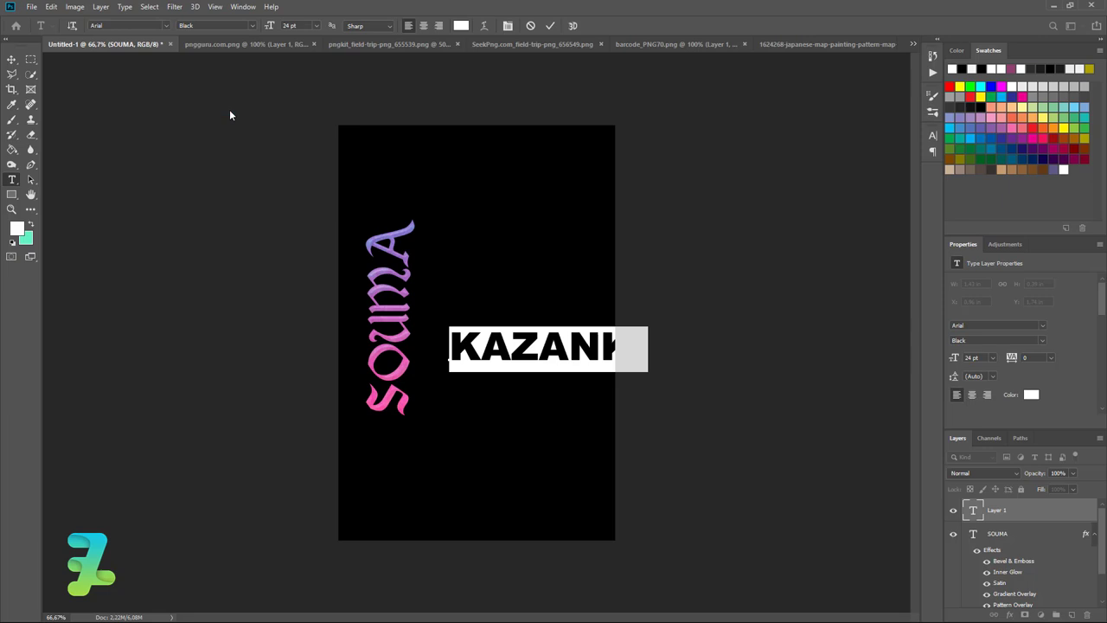
Rotate KAZANKI vertical, place it beside SOUMA, and move its layer below SOUMA
click(13, 61)
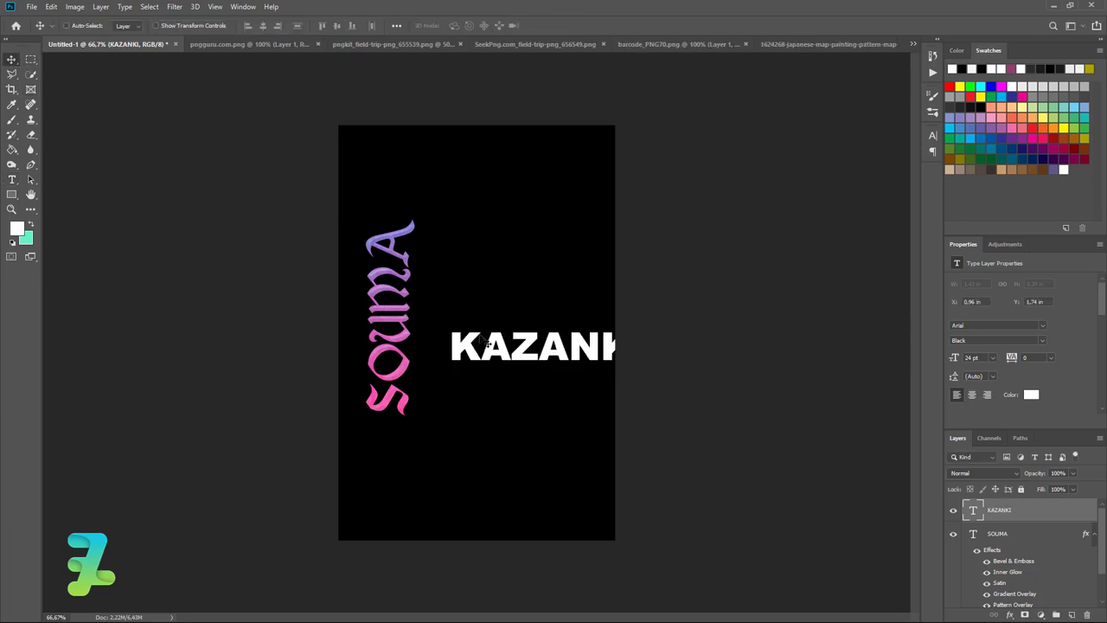
key(ctrl+t)
mouse_move(659, 327)
mouse_down()
mouse_move(623, 264)
mouse_move(484, 194)
mouse_up()
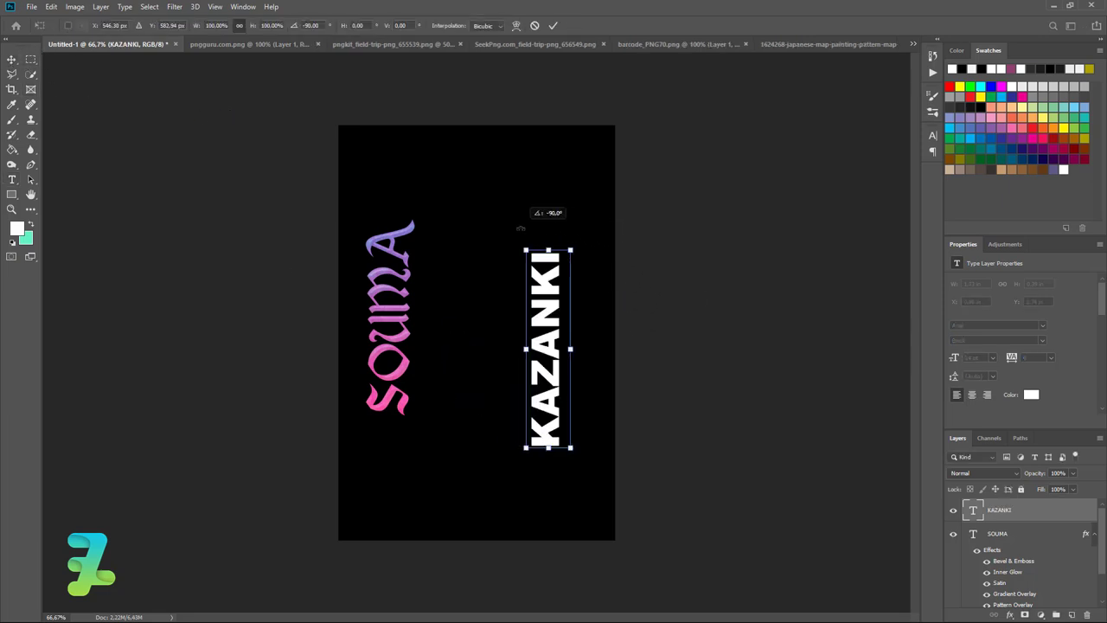
key(Return)
drag(545, 276, 426, 248)
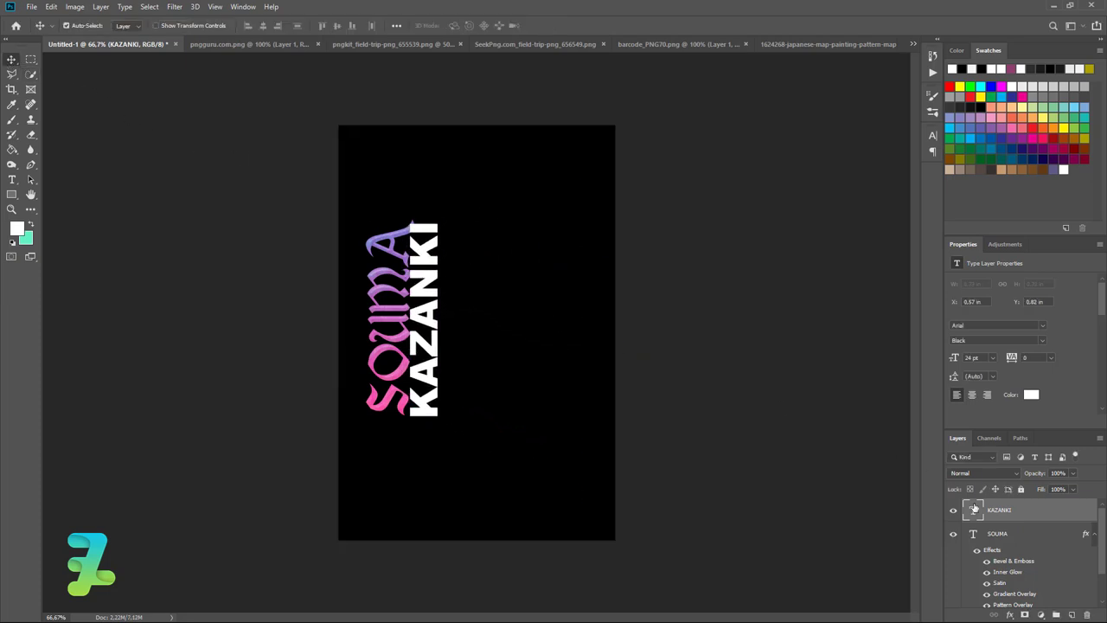
drag(979, 511, 983, 582)
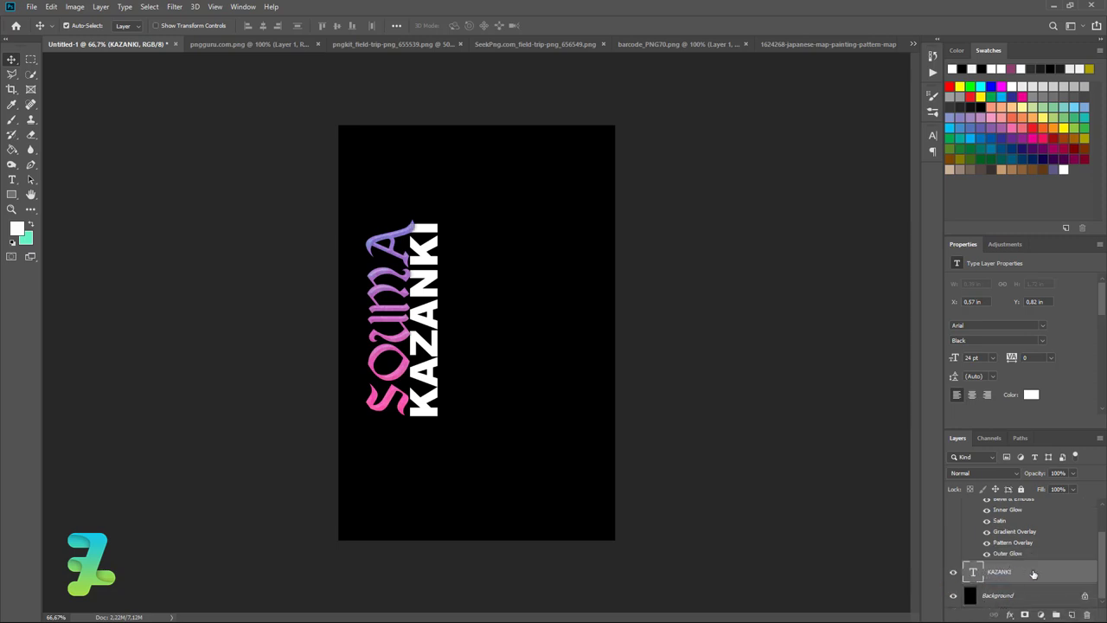
Give KAZANKI a Stroke effect with 0% Fill and nudge it beside SOUMA
double_click(1033, 574)
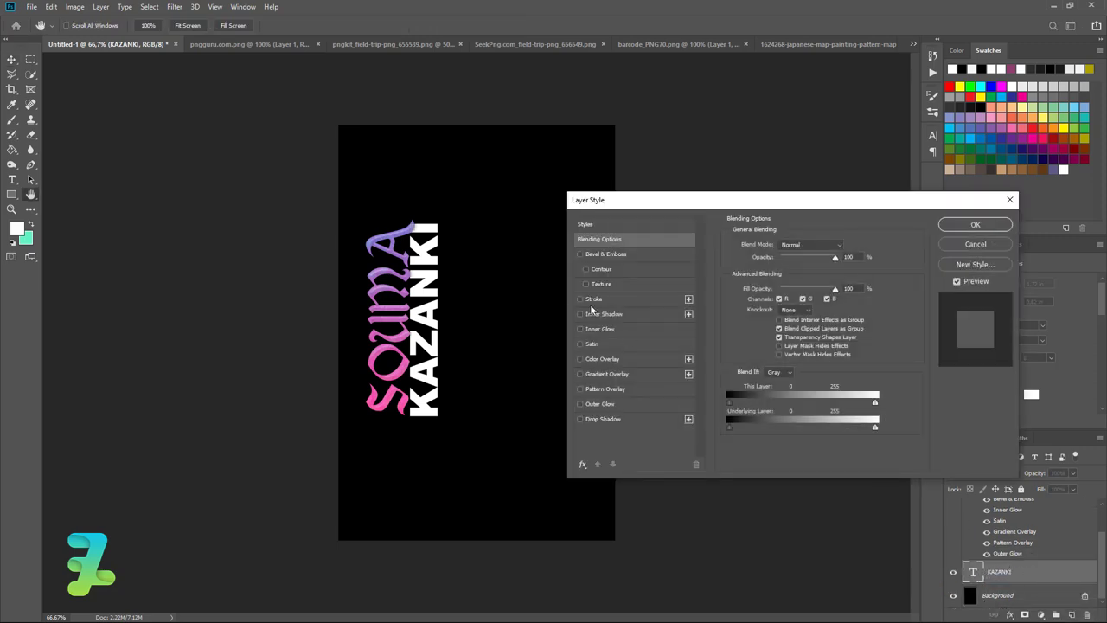
click(580, 299)
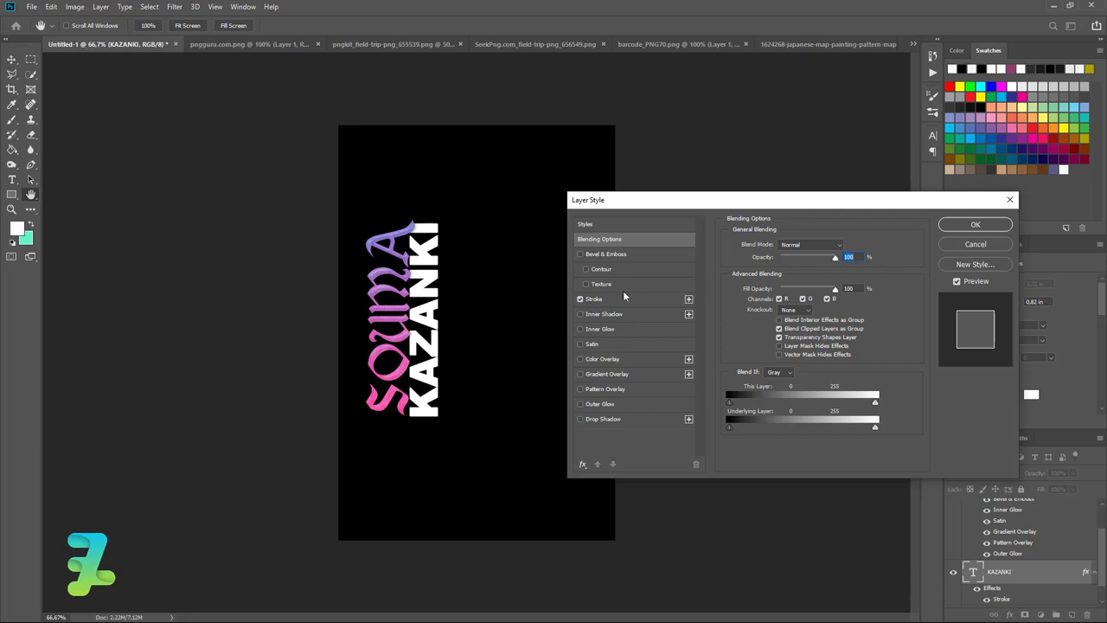
click(956, 226)
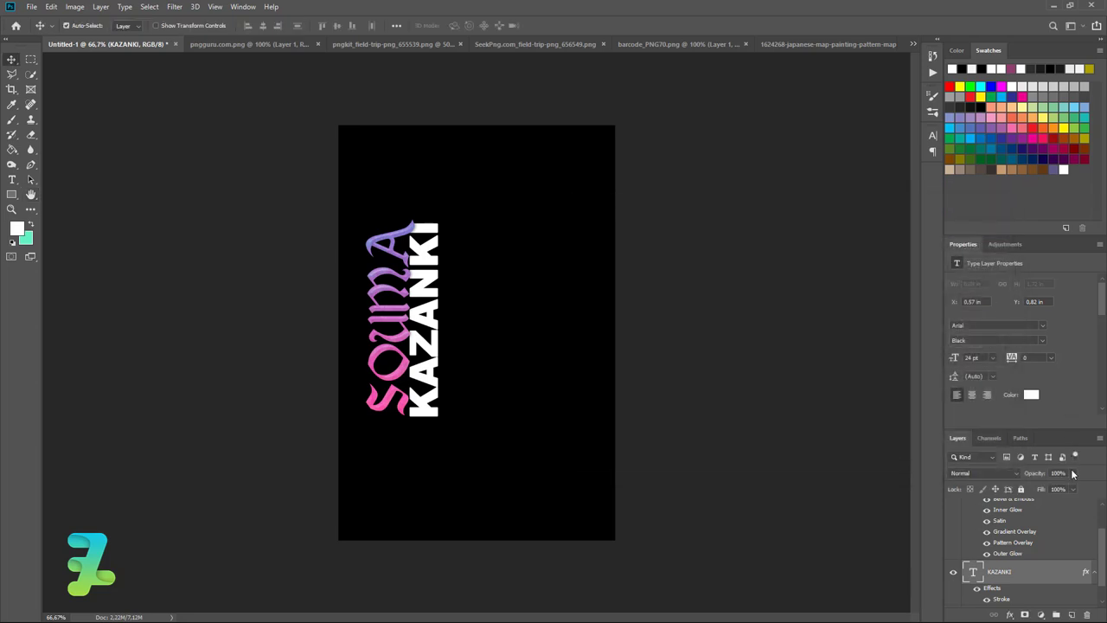
click(1073, 489)
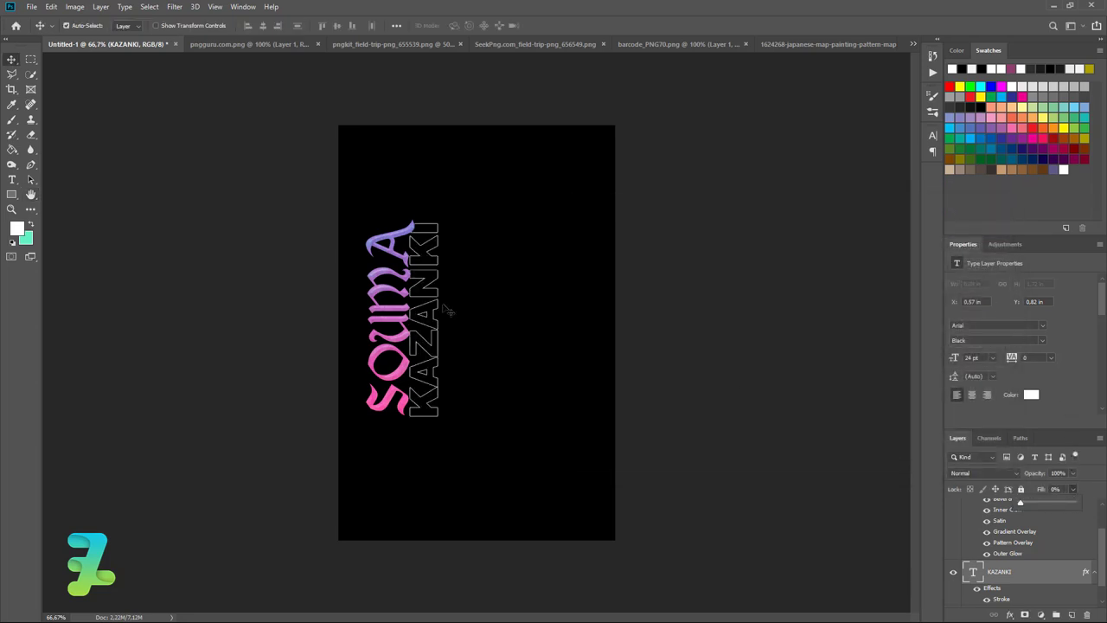
mouse_move(418, 276)
mouse_down()
mouse_move(424, 268)
mouse_move(430, 295)
mouse_up()
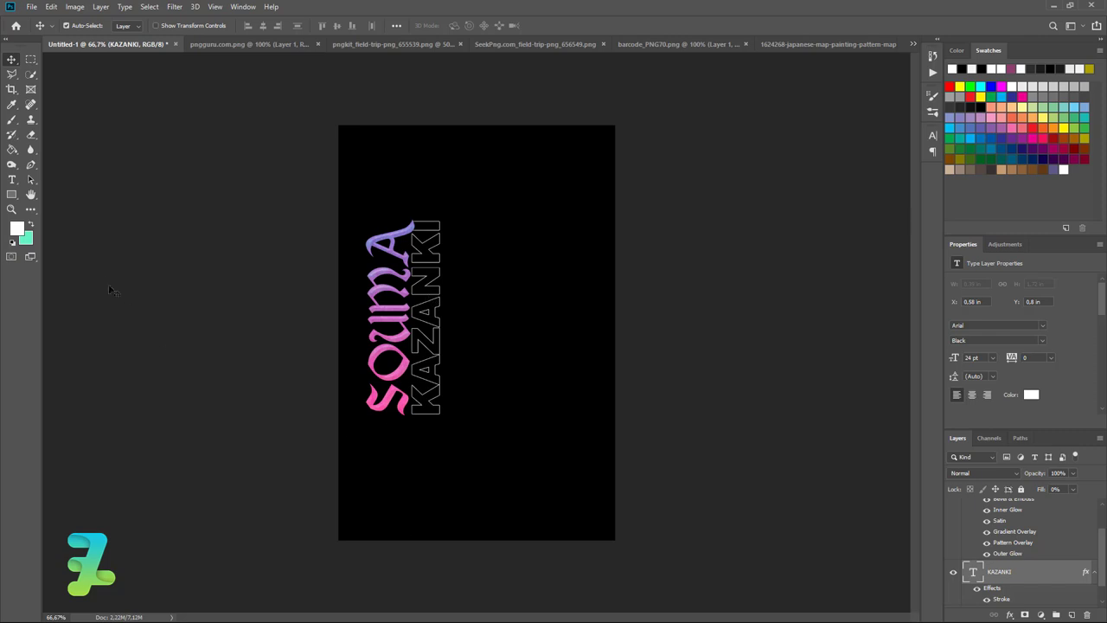
click(13, 180)
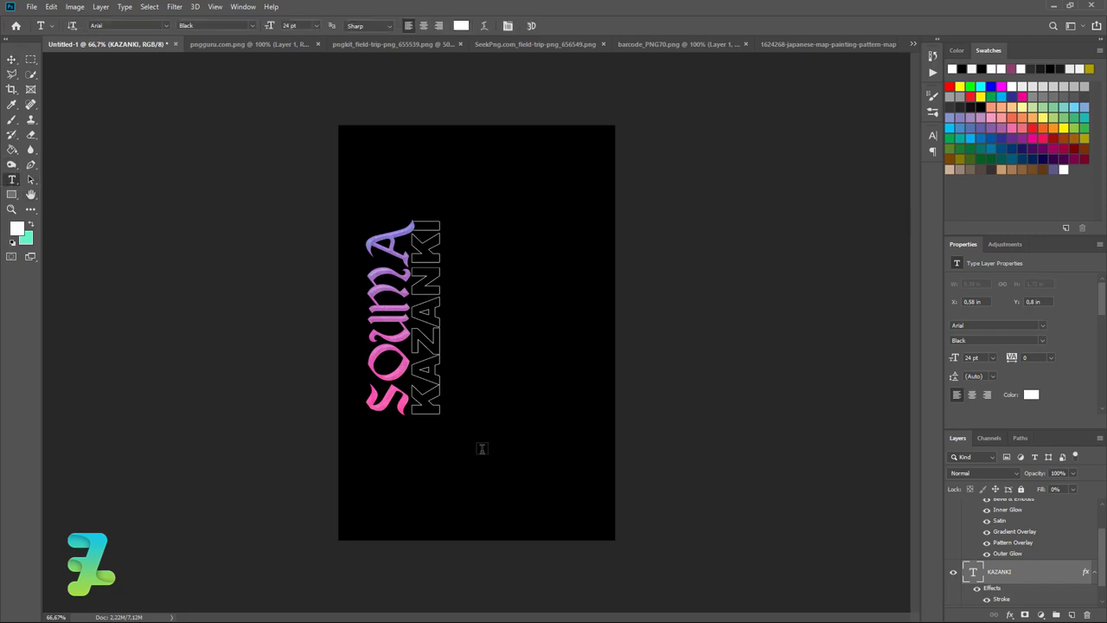
Paste the Korean text 칸자키 소마 일러스트 as a new text layer in Malgun Gothic
click(481, 450)
key(ctrl+v)
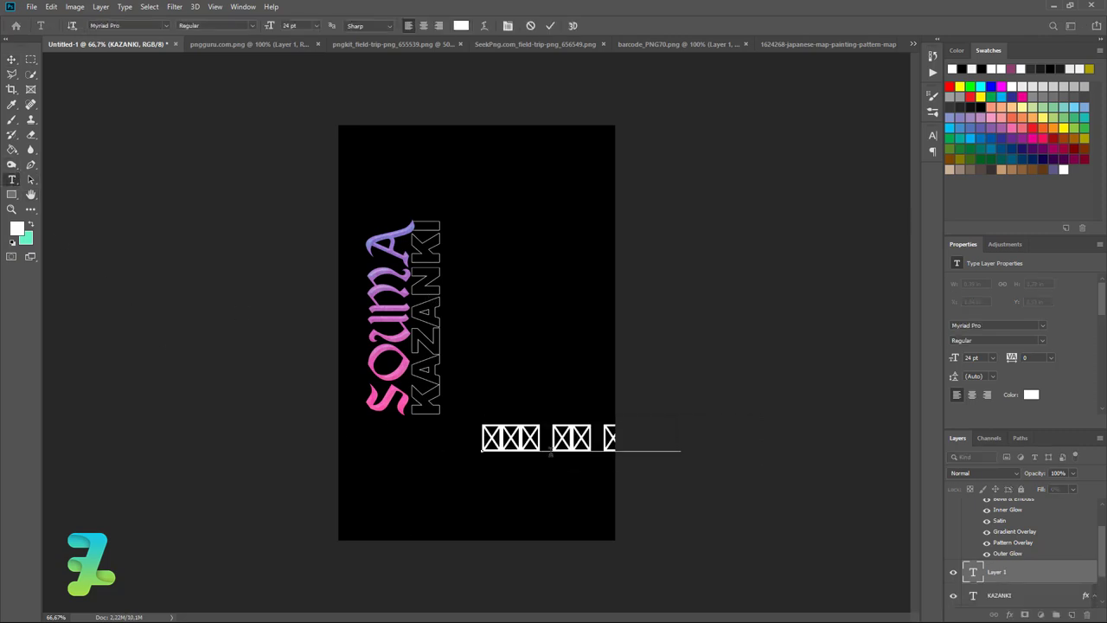
key(ctrl+a)
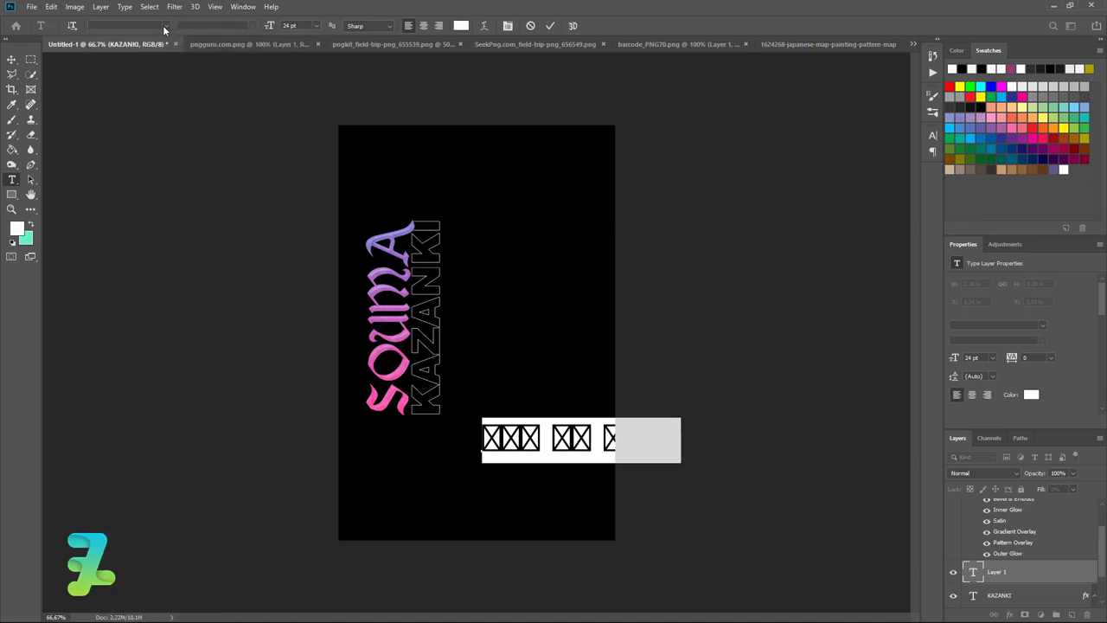
click(169, 26)
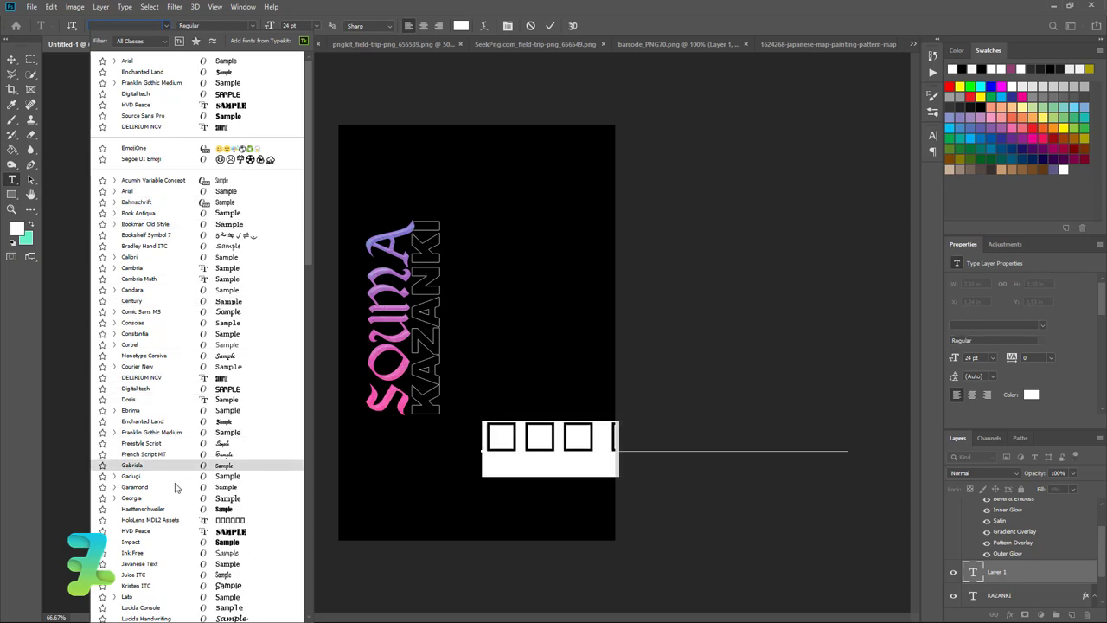
scroll(175, 486, down, 3)
scroll(179, 497, down, 3)
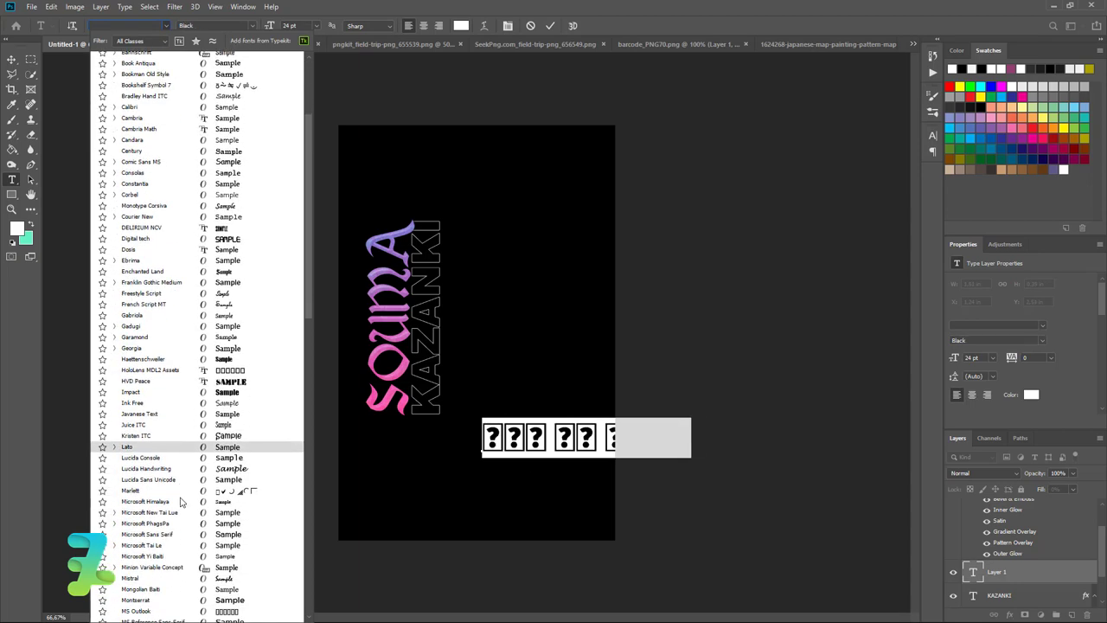
scroll(179, 497, down, 3)
scroll(171, 427, down, 2)
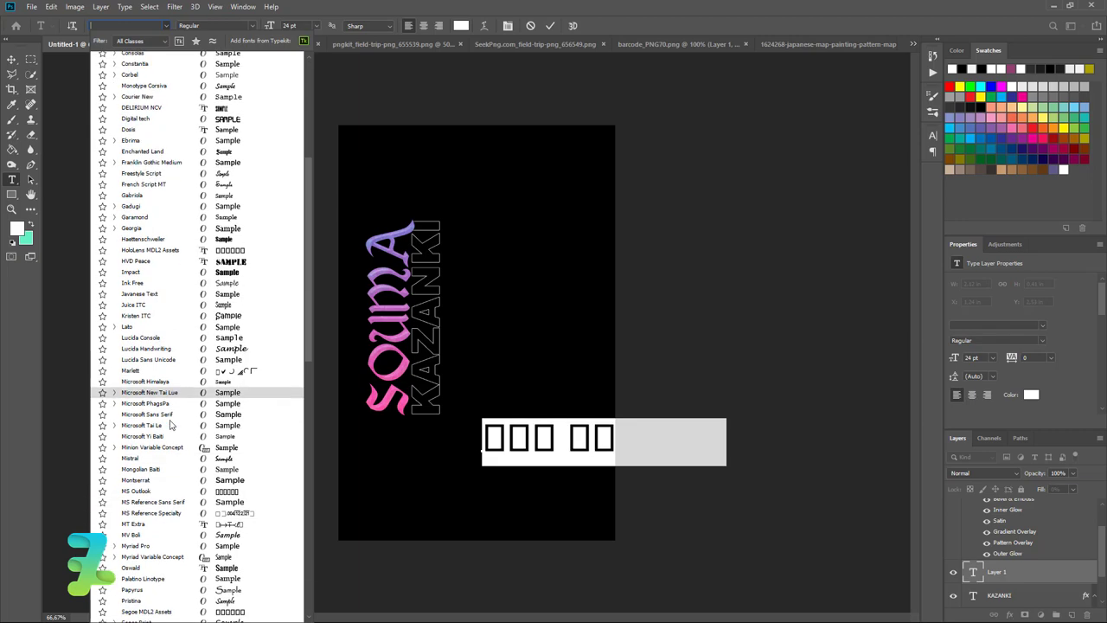
scroll(170, 424, down, 3)
scroll(169, 380, down, 3)
scroll(175, 346, down, 3)
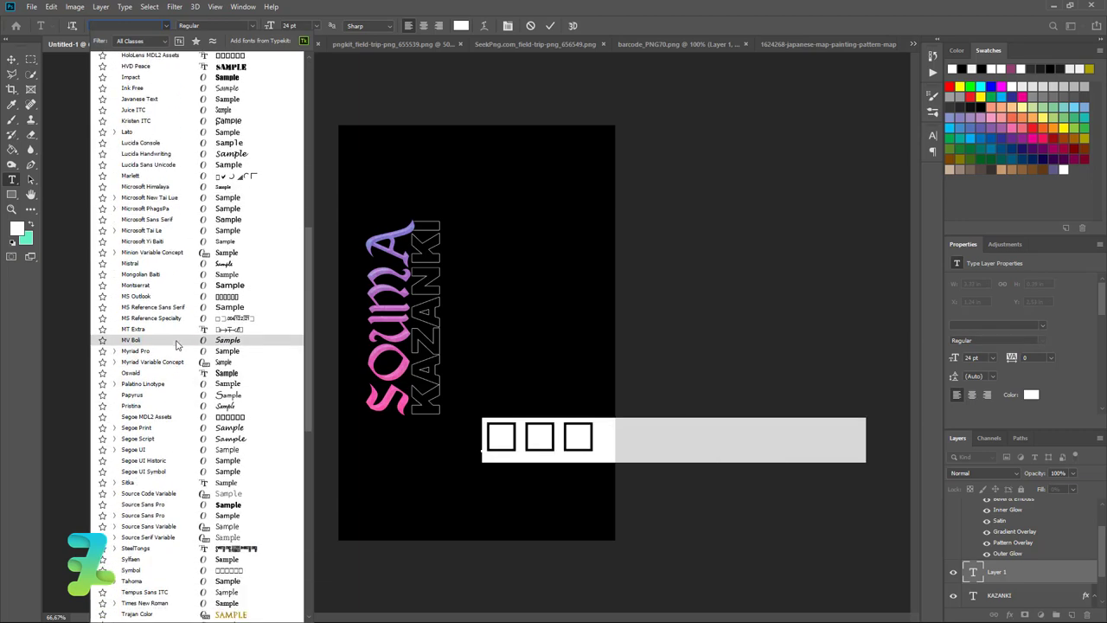
scroll(176, 337, down, 4)
scroll(175, 337, down, 5)
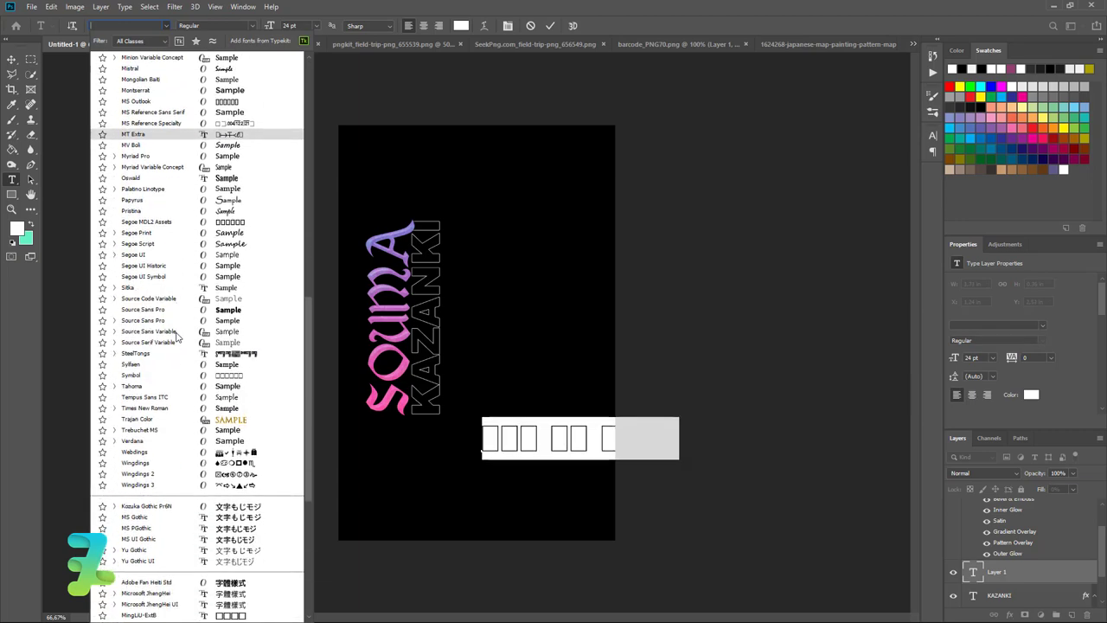
scroll(175, 336, down, 3)
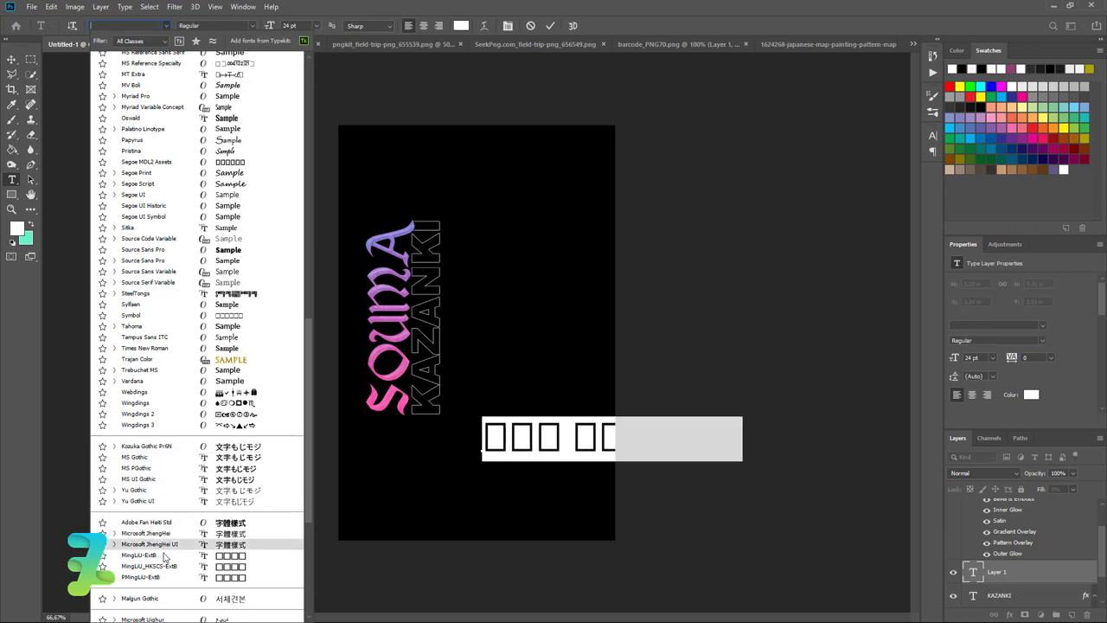
scroll(164, 545, down, 3)
scroll(165, 529, down, 4)
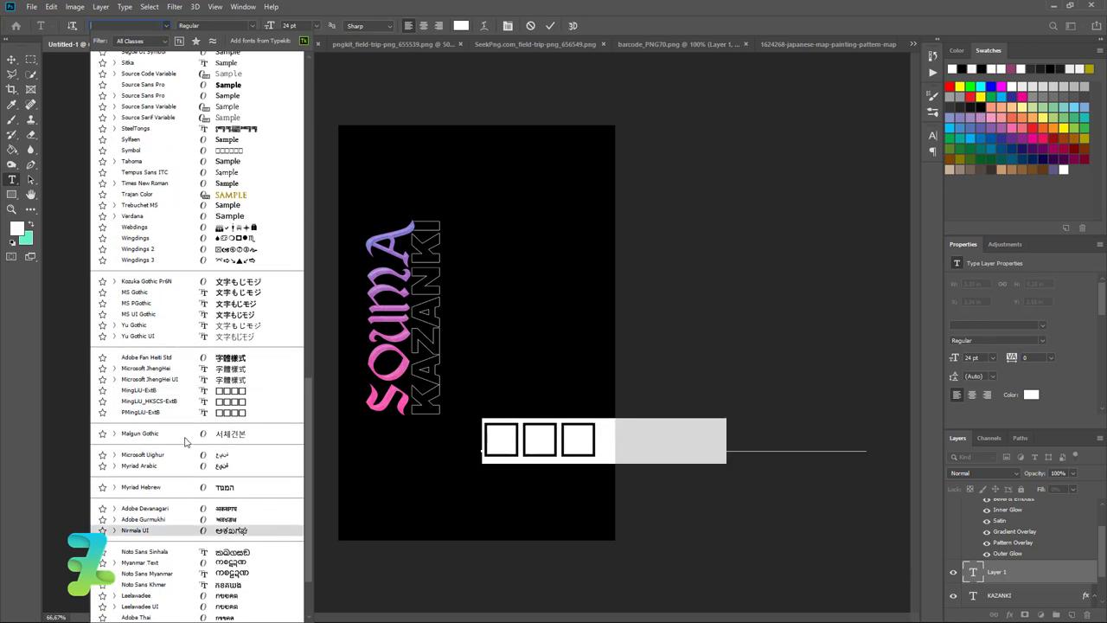
click(246, 438)
Rotate the Korean text to run vertically and position it overlapping KAZANKI
click(12, 59)
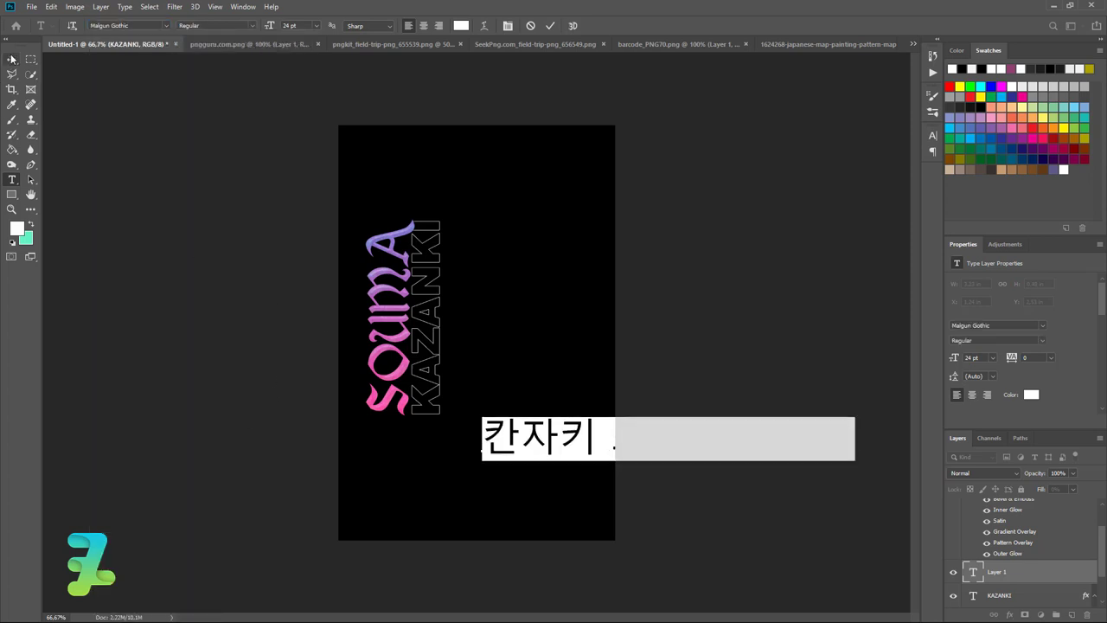
drag(519, 423, 303, 406)
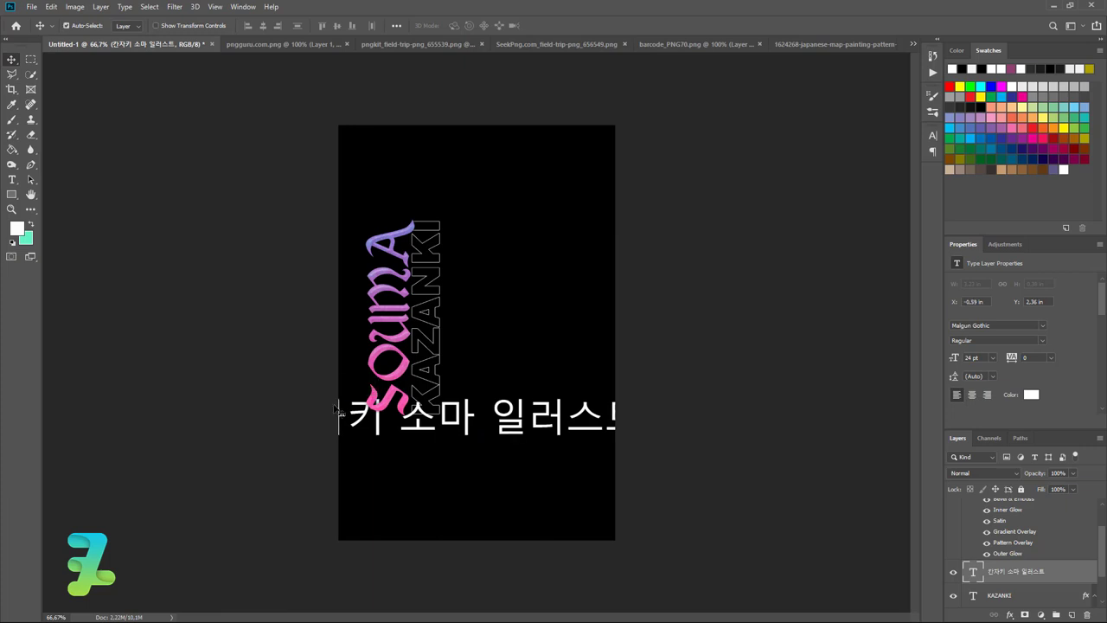
key(ctrl+t)
drag(637, 365, 445, 253)
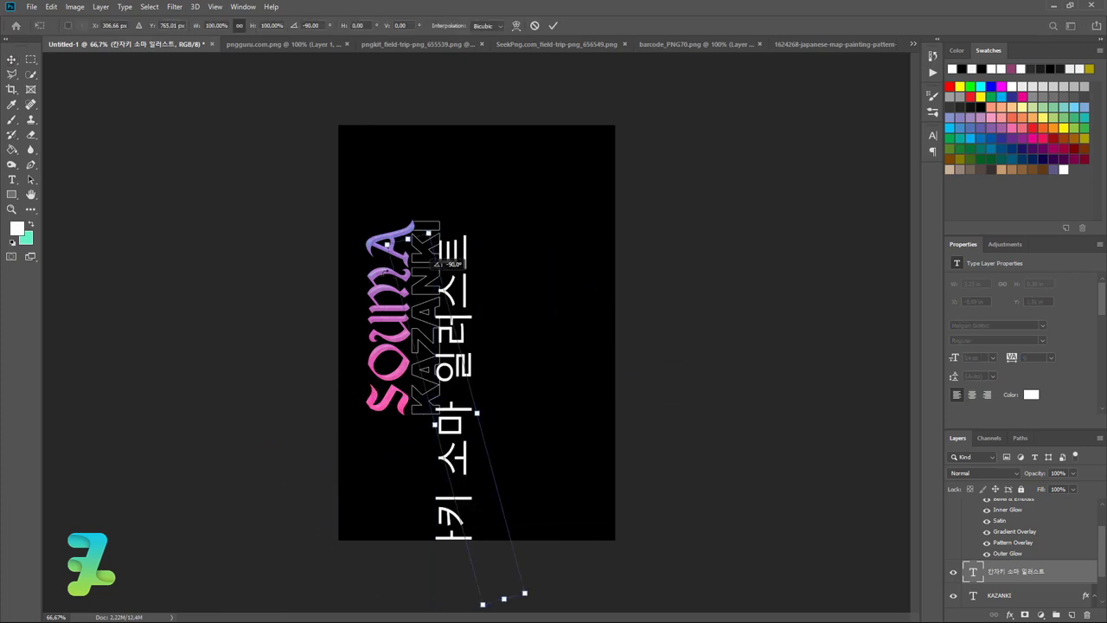
click(12, 59)
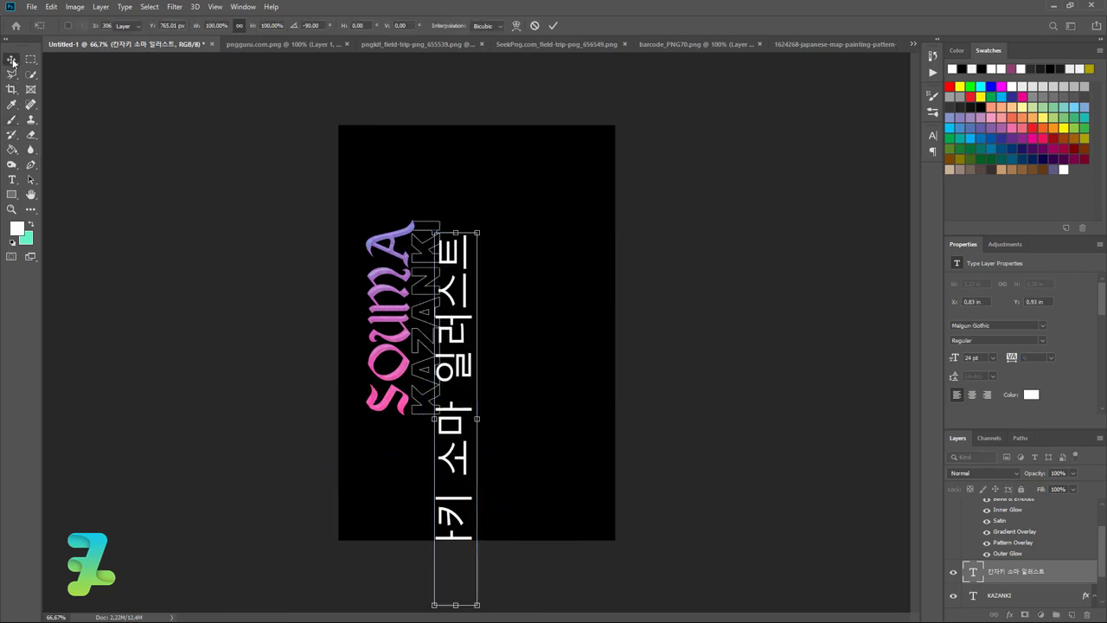
drag(449, 370, 460, 288)
double_click(458, 274)
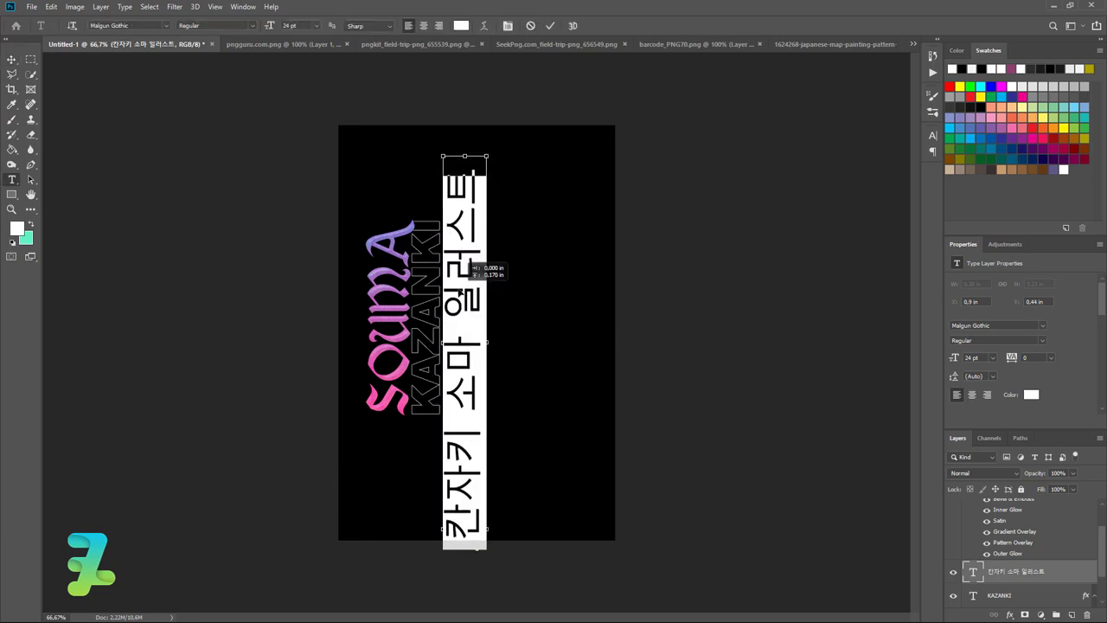
click(12, 58)
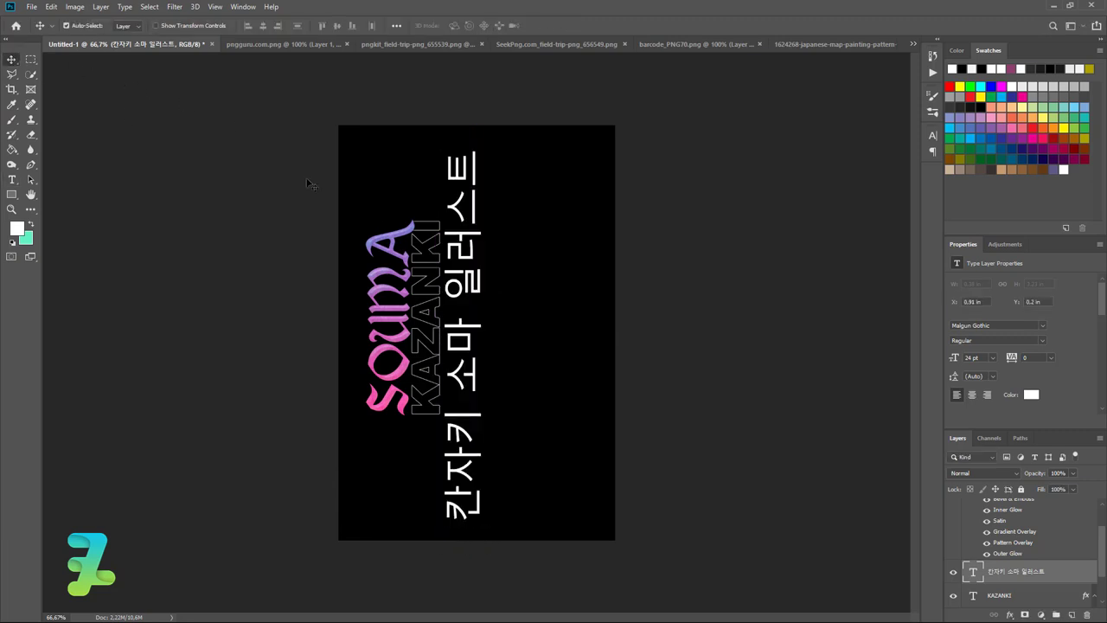
drag(427, 274, 459, 272)
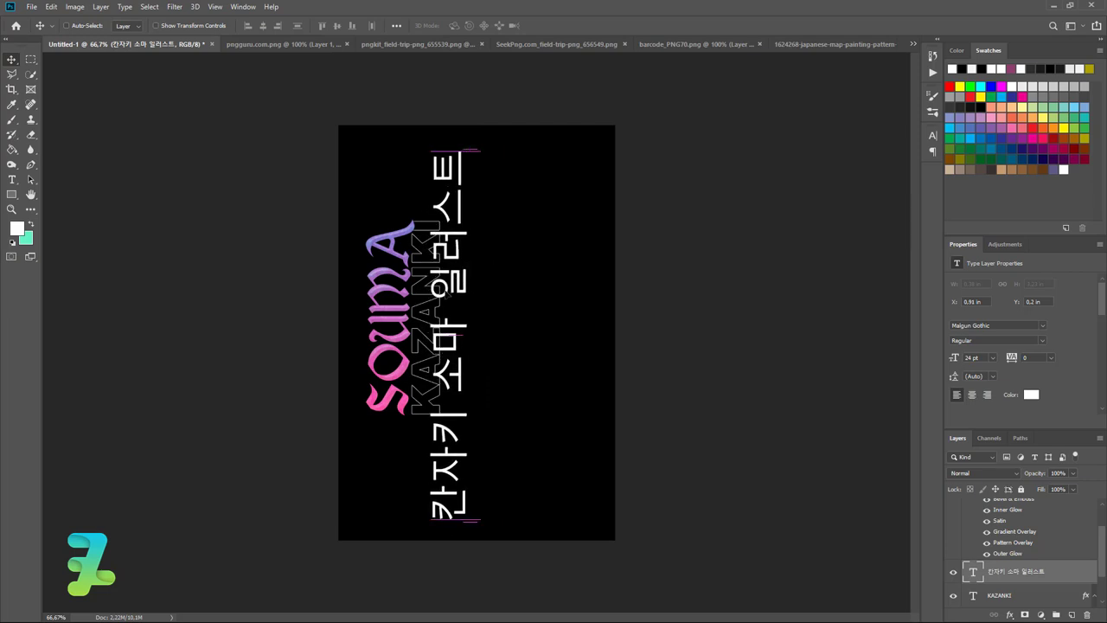
Drag the window-frame image from pngguru.com.png into the poster as Layer 1
click(271, 44)
right_click(271, 44)
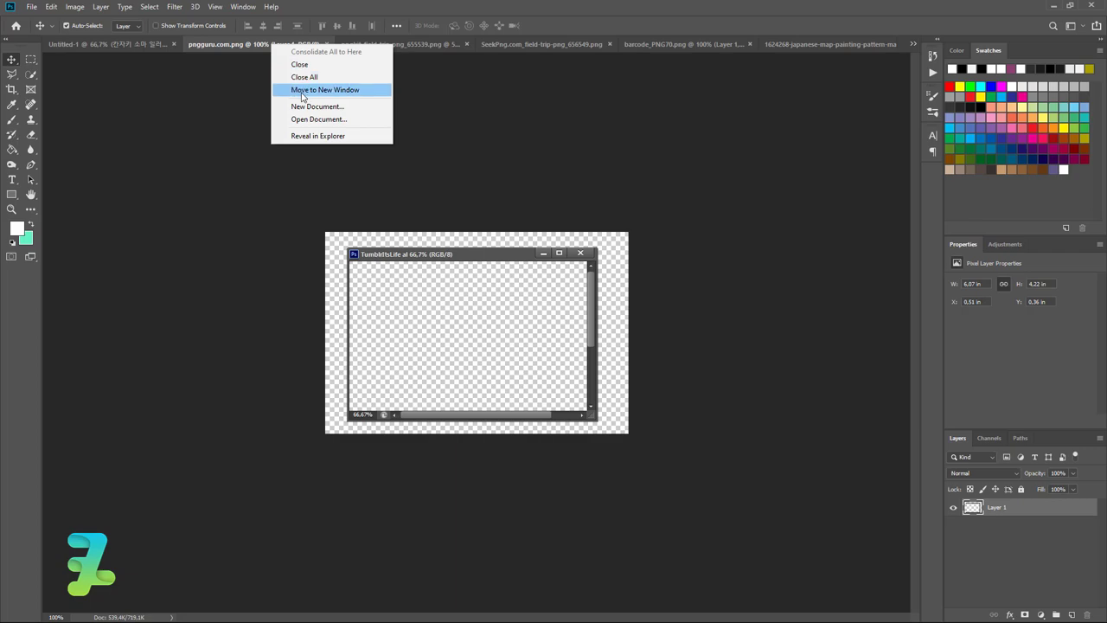
click(301, 90)
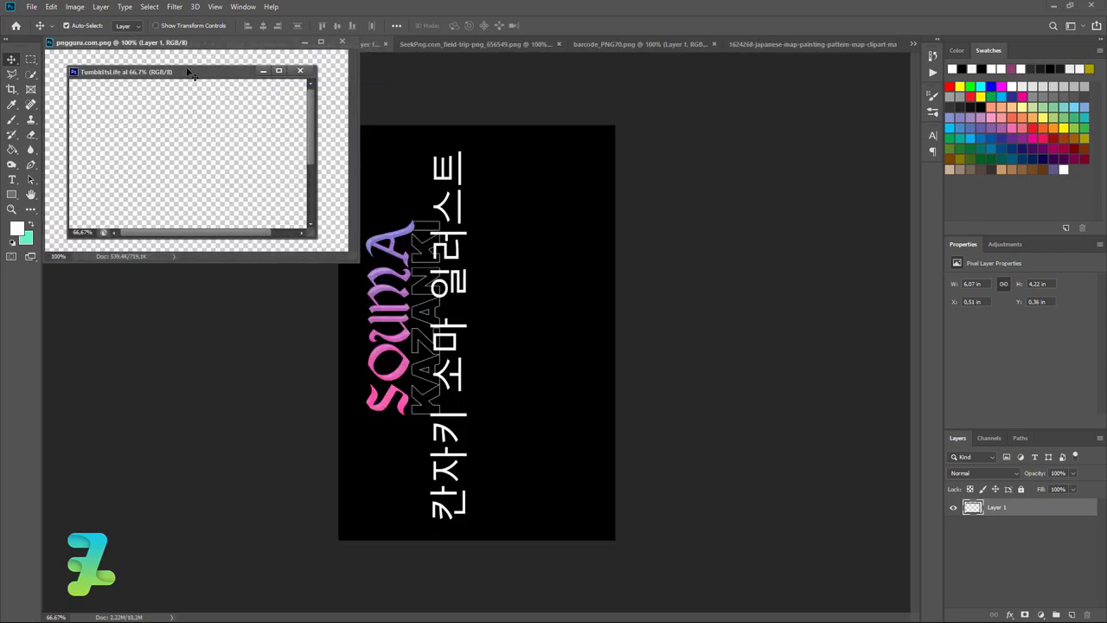
drag(189, 72, 489, 251)
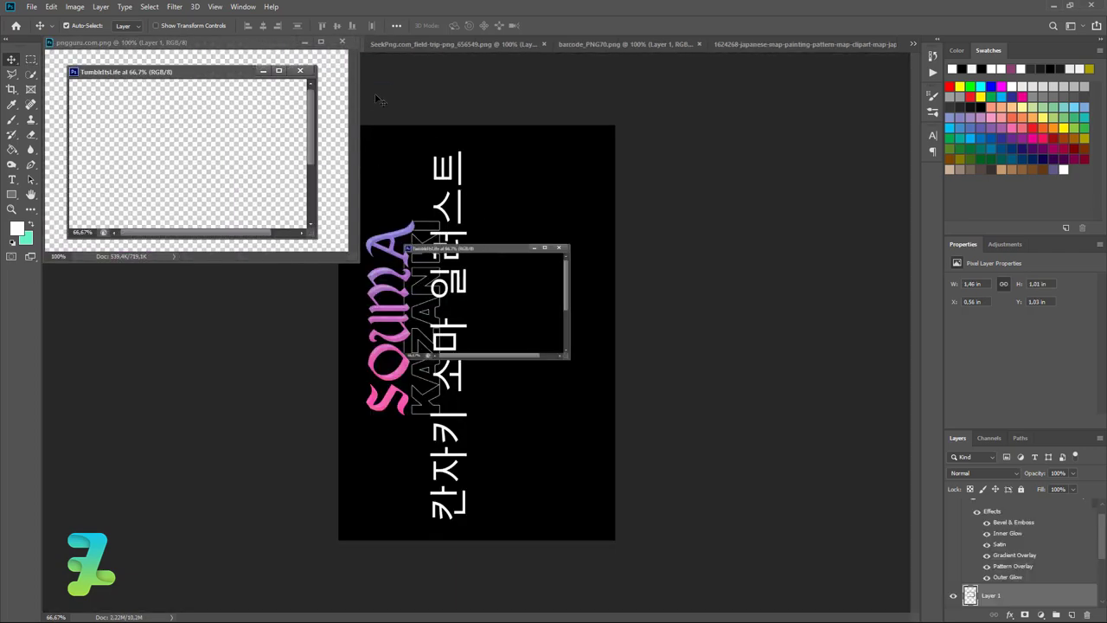
click(342, 43)
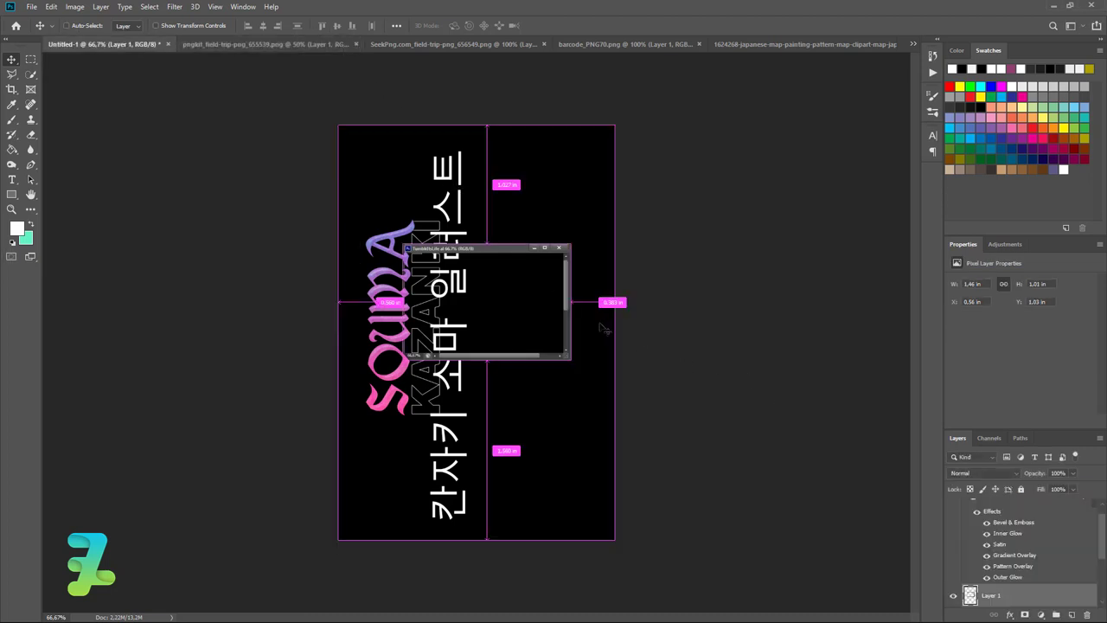
Rotate the frame image -90° and enlarge it over the poster's centre
key(ctrl+t)
drag(584, 242, 417, 171)
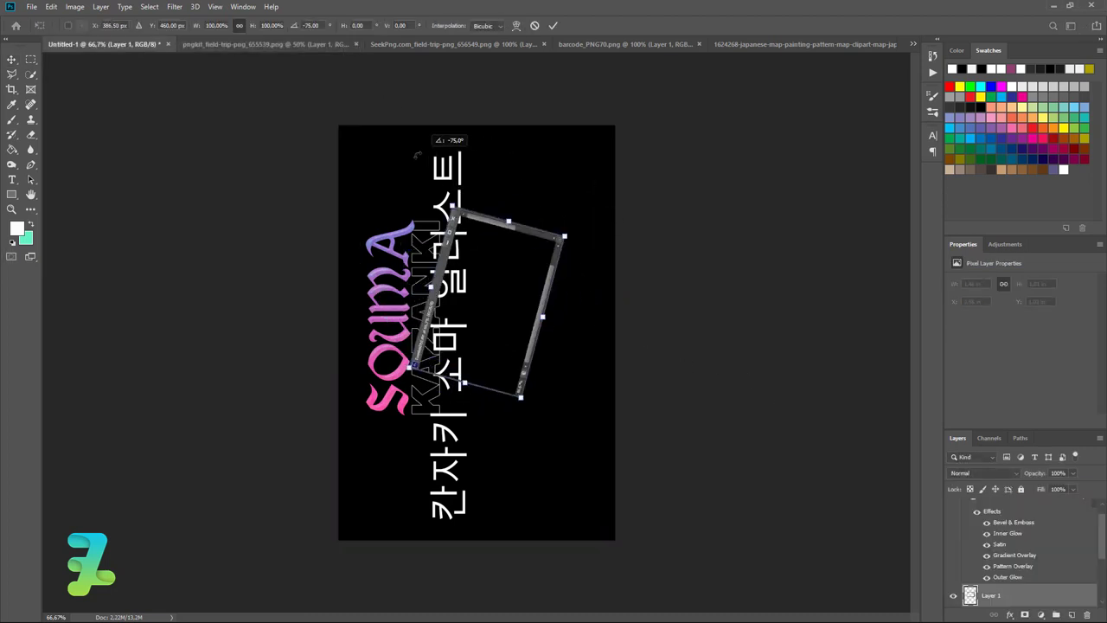
drag(502, 346, 502, 346)
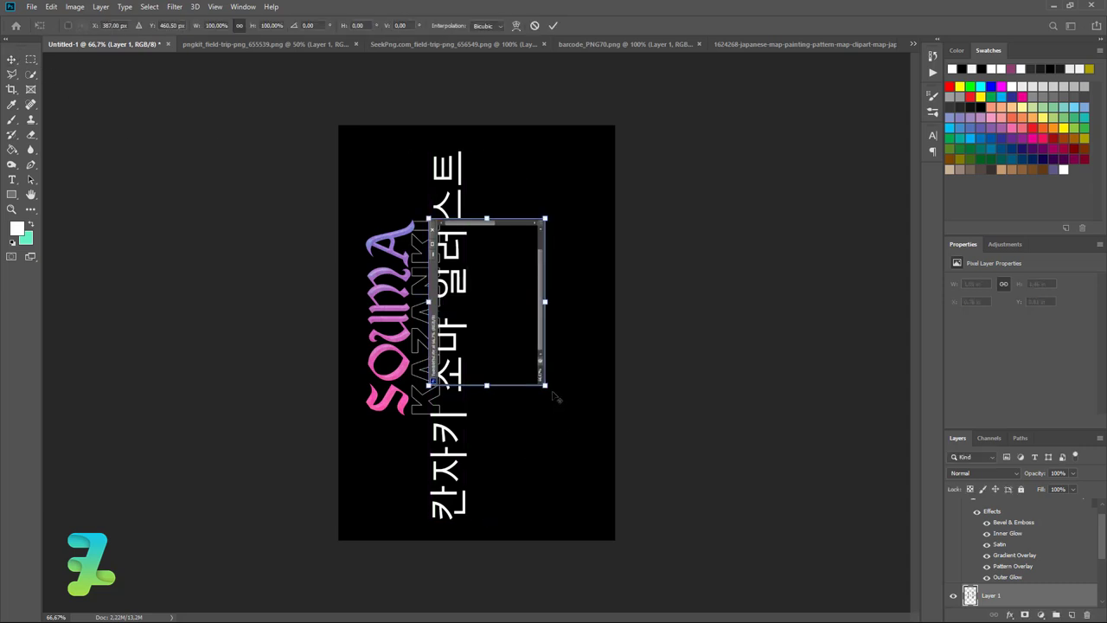
mouse_move(545, 384)
mouse_down()
mouse_move(582, 440)
mouse_move(560, 394)
mouse_up()
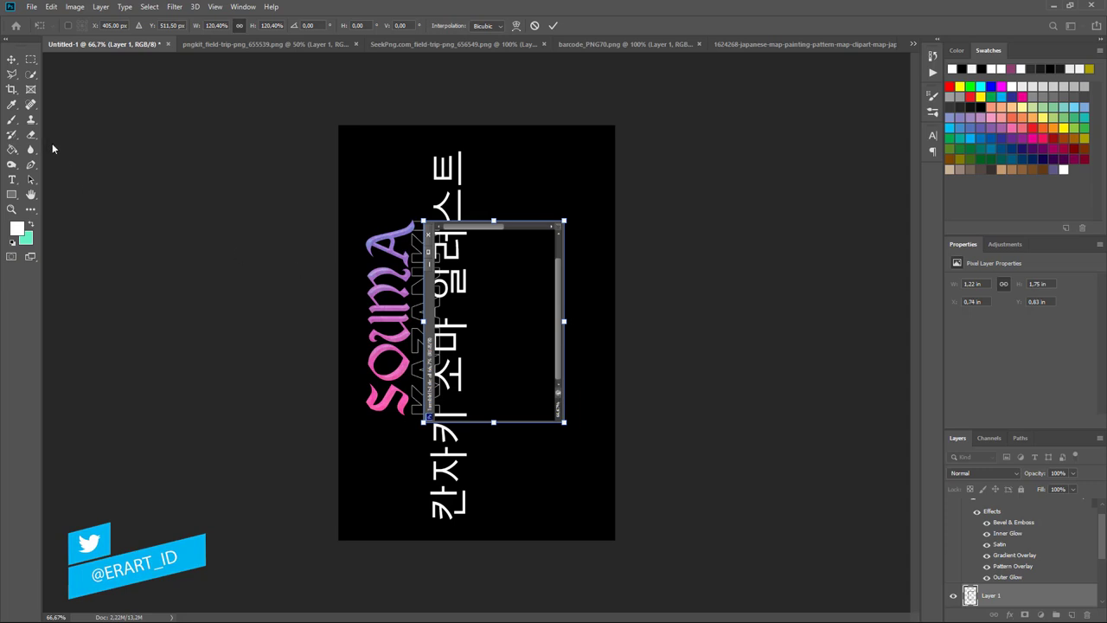
key(Return)
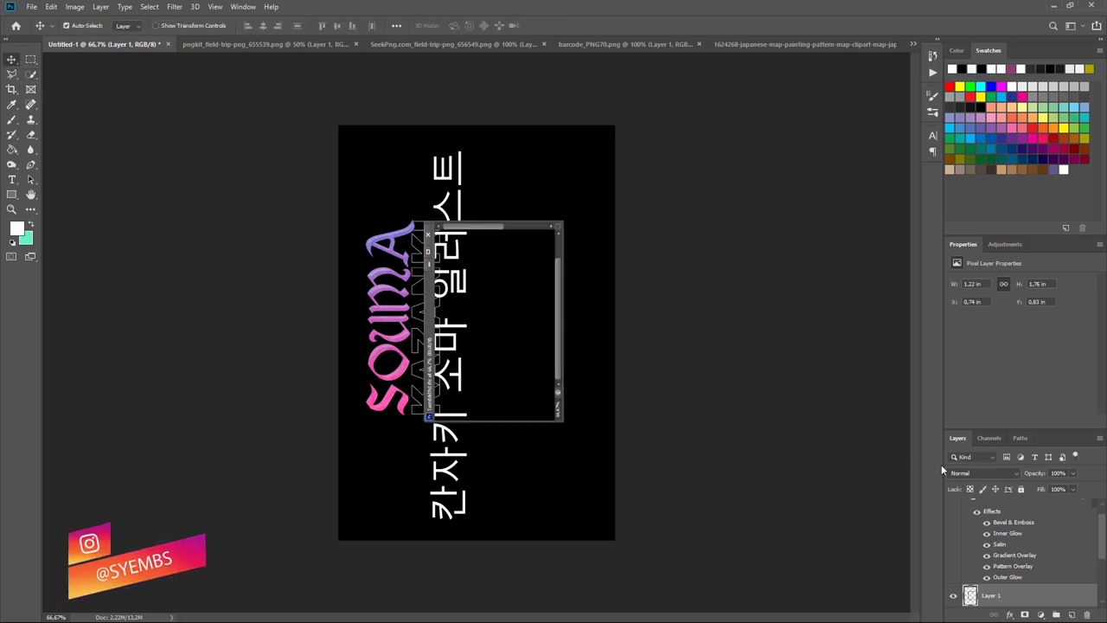
Move Layer 1 to the top of the layer stack, above SOUMA
scroll(960, 557, down, 1)
scroll(960, 557, down, 1)
scroll(962, 580, down, 1)
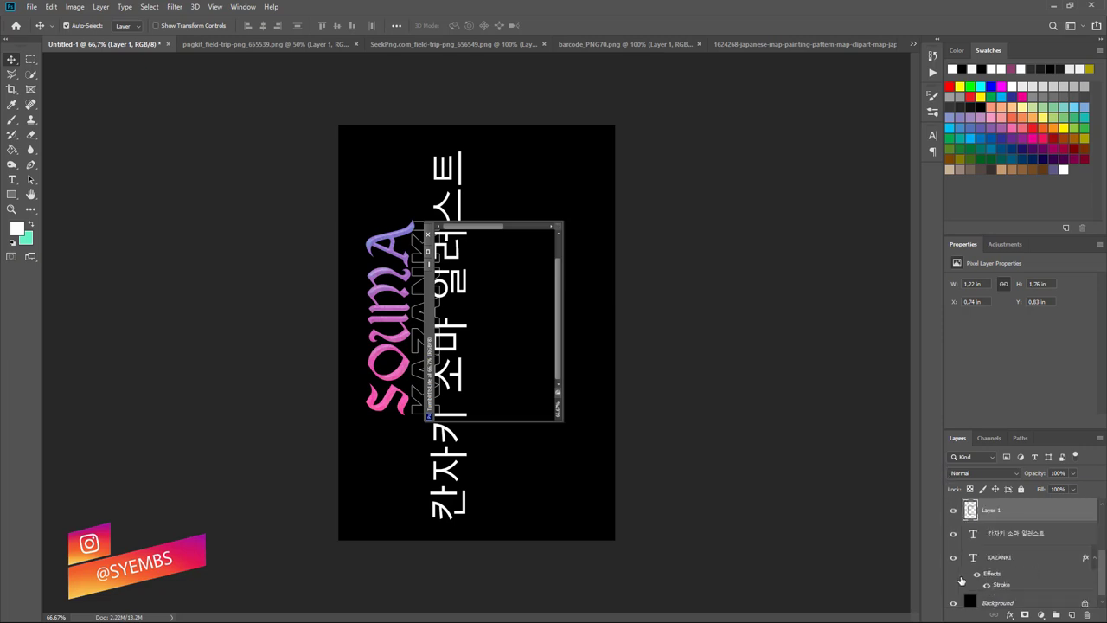
drag(970, 509, 969, 510)
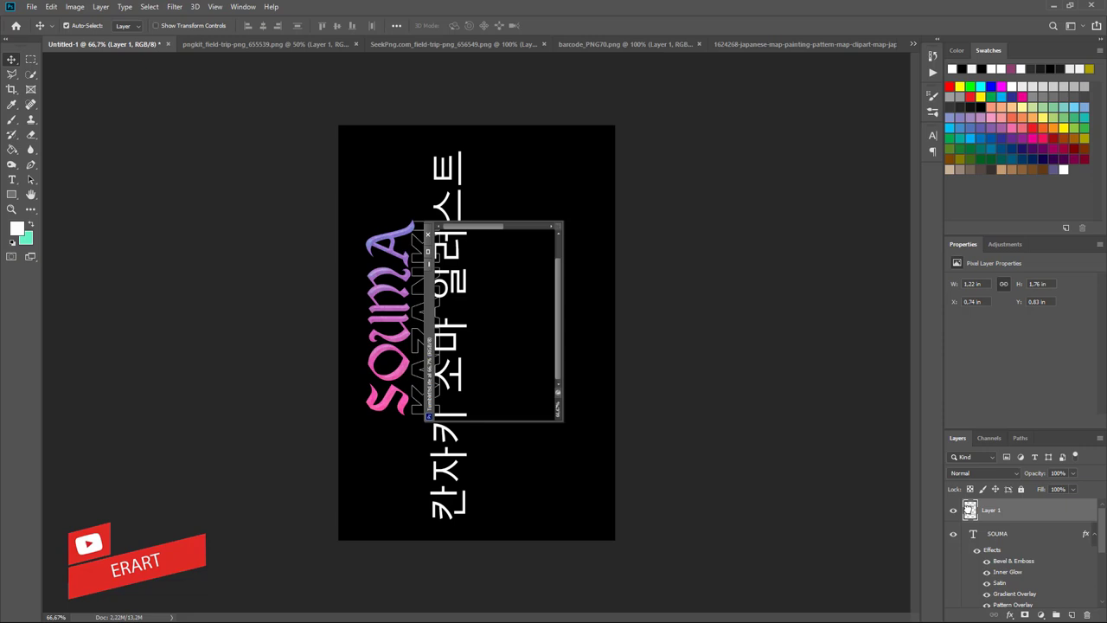
Add an empty Layer 2 and zoom the view to 100% on the frame
click(1069, 614)
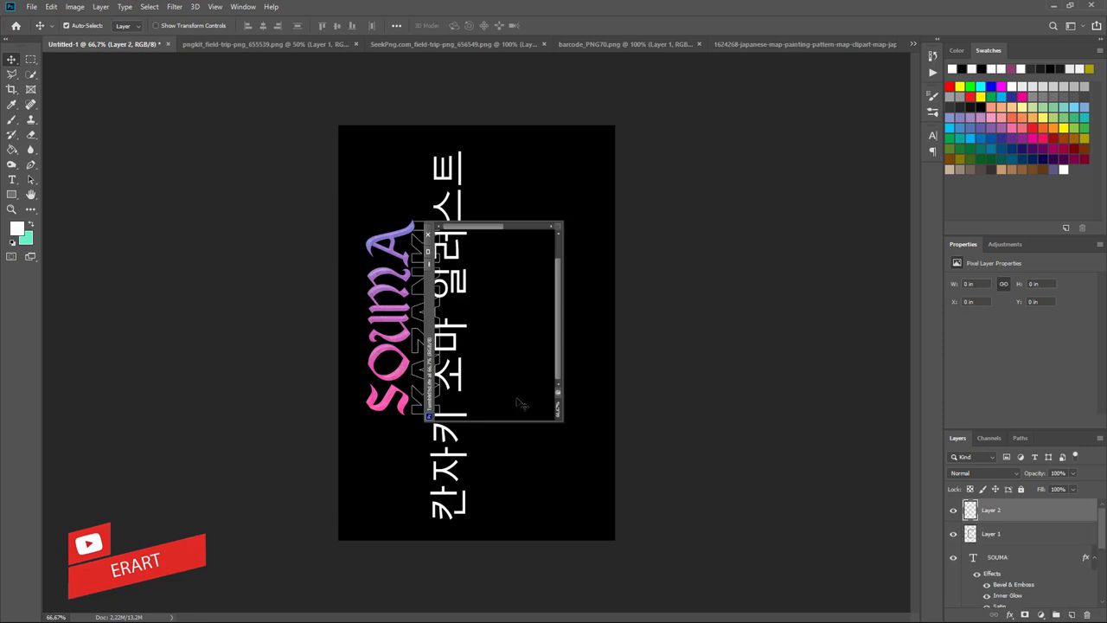
click(31, 58)
key(ctrl+1)
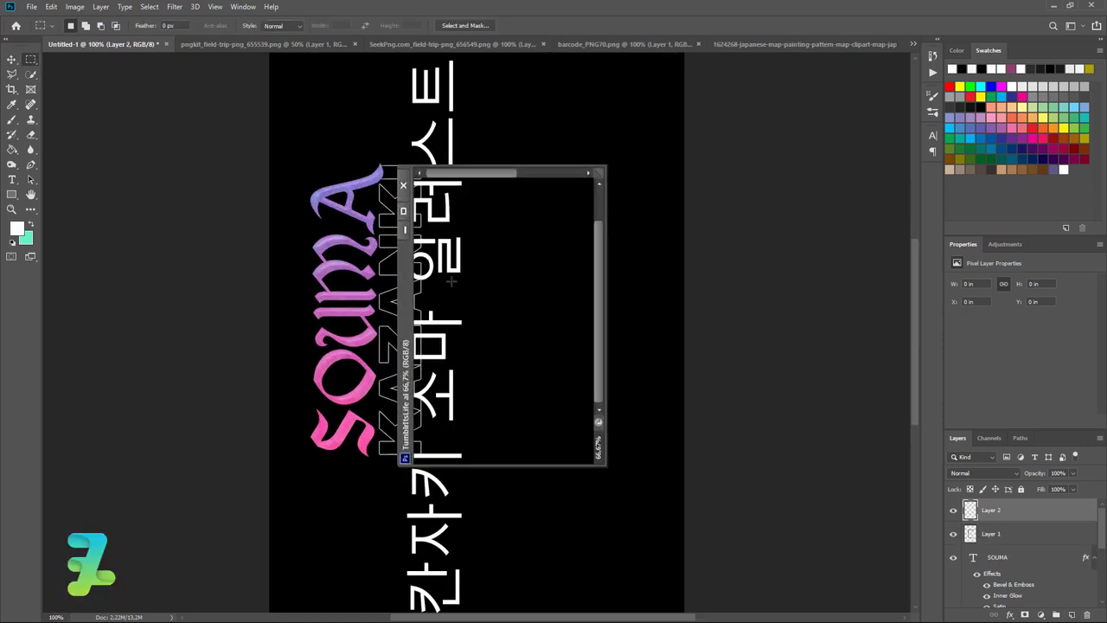
key(ctrl+BackSpace)
key(ctrl+z)
key(ctrl+plus)
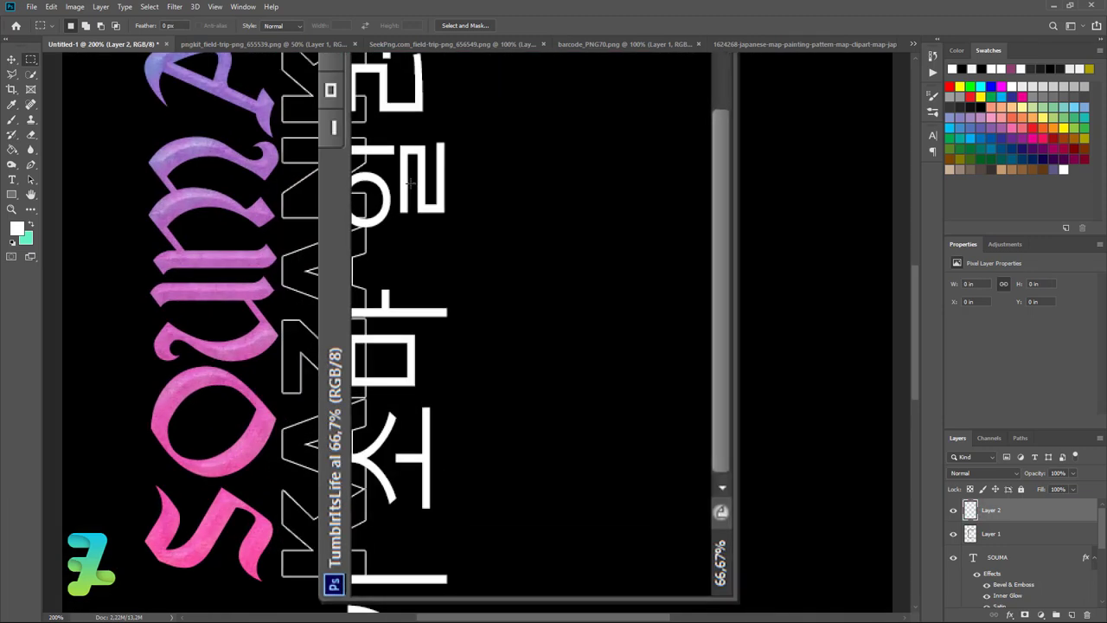
key(ctrl+minus)
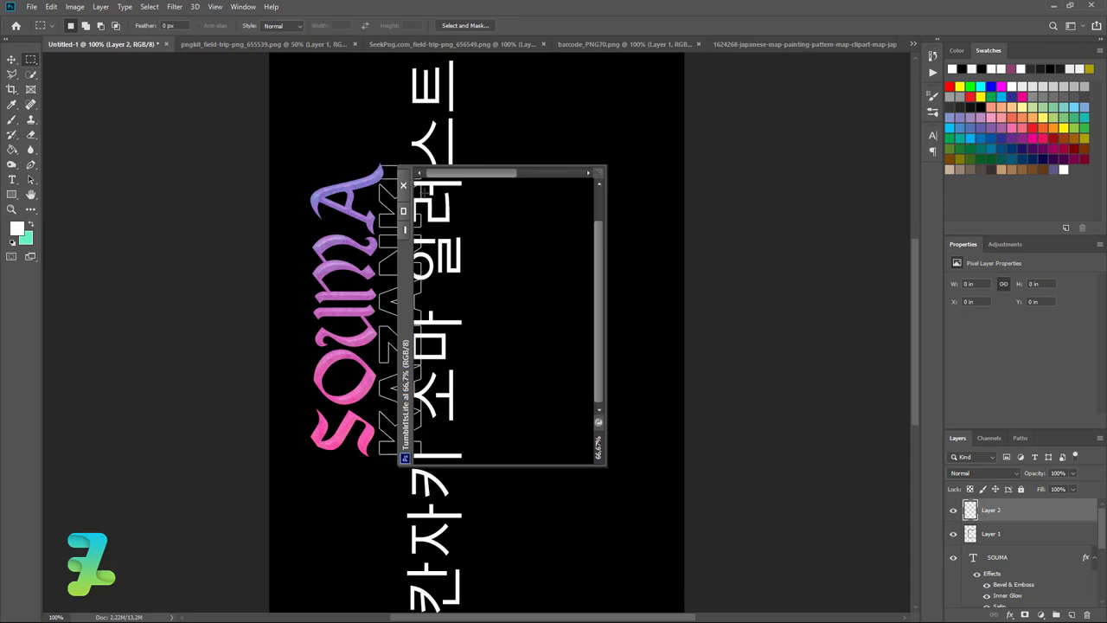
Fill a rectangle inside the window frame with white on Layer 2
drag(415, 175, 596, 463)
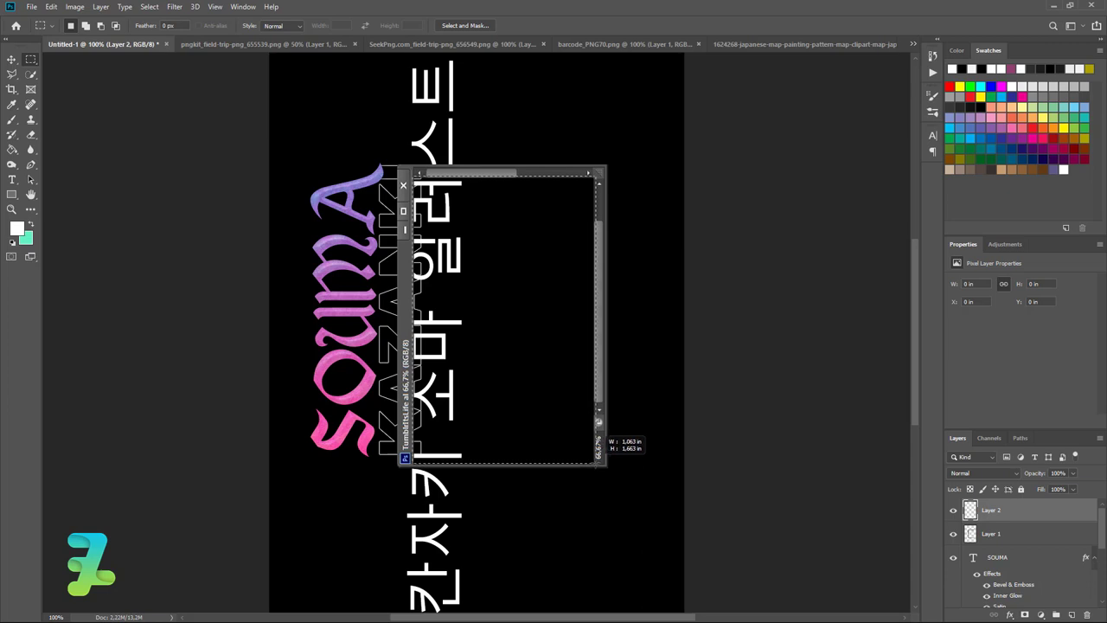
drag(595, 463, 595, 462)
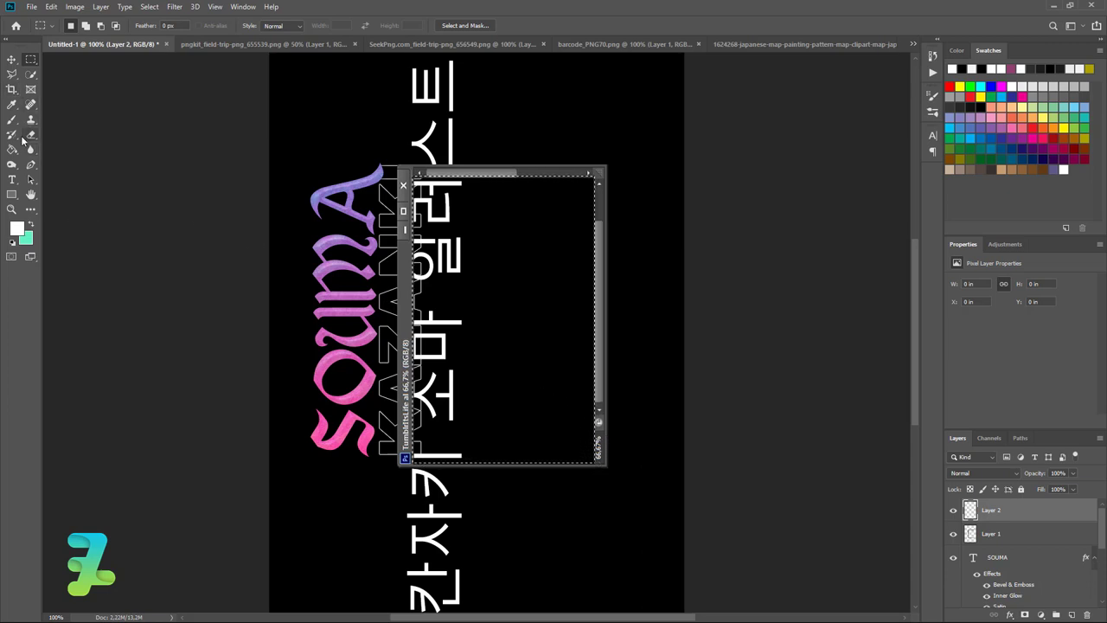
click(12, 148)
click(482, 265)
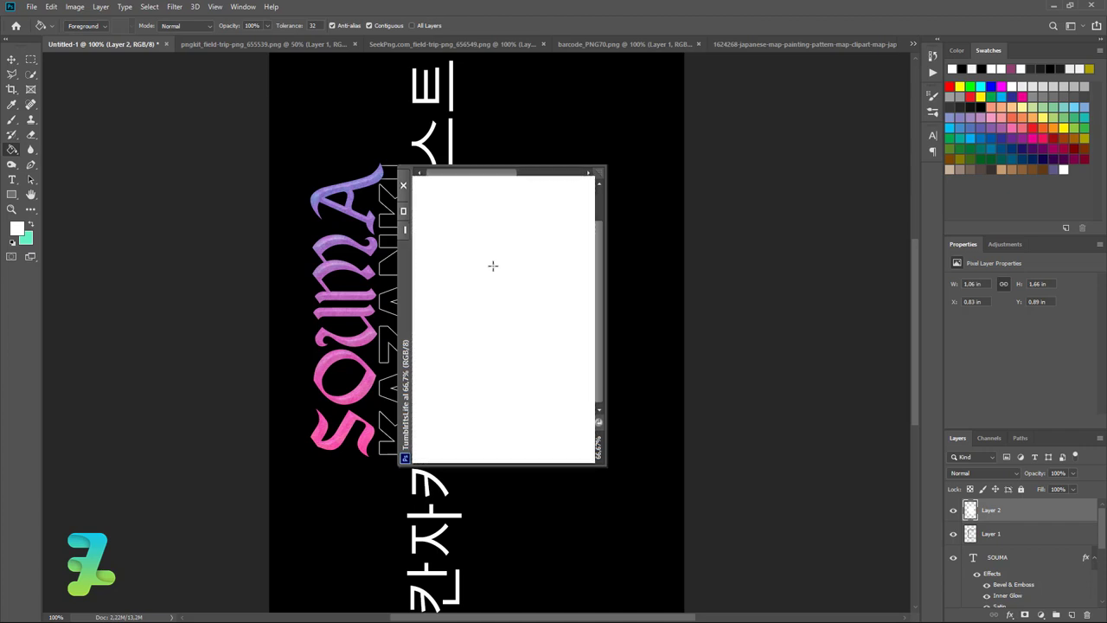
Move Layer 2 below Layer 1 and group both as Group 1
drag(974, 512, 985, 538)
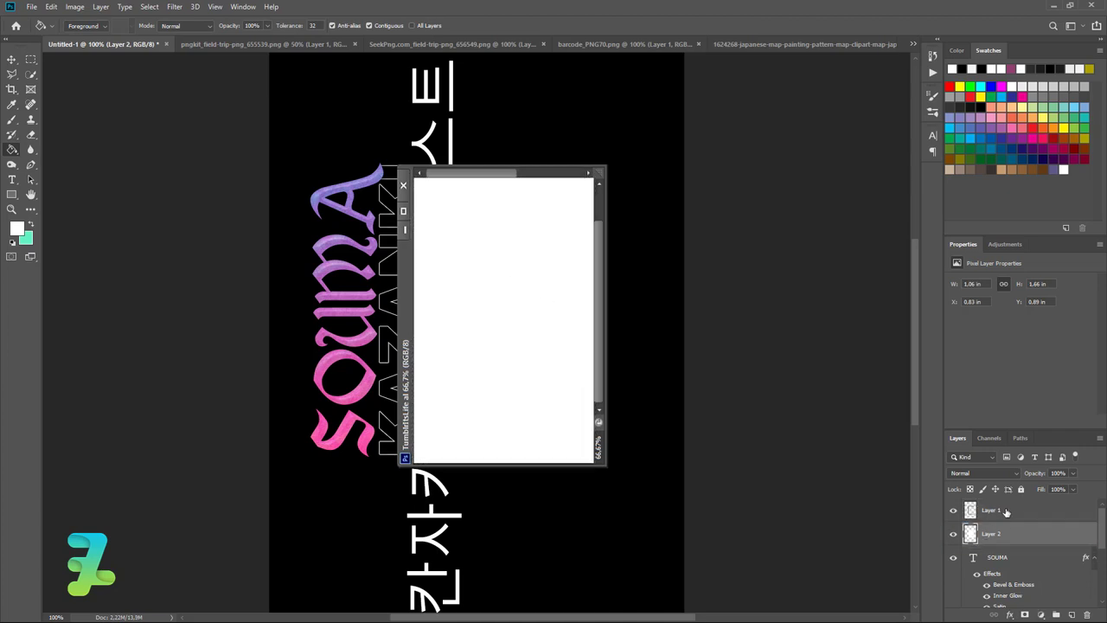
shift+click(1005, 511)
key(ctrl+g)
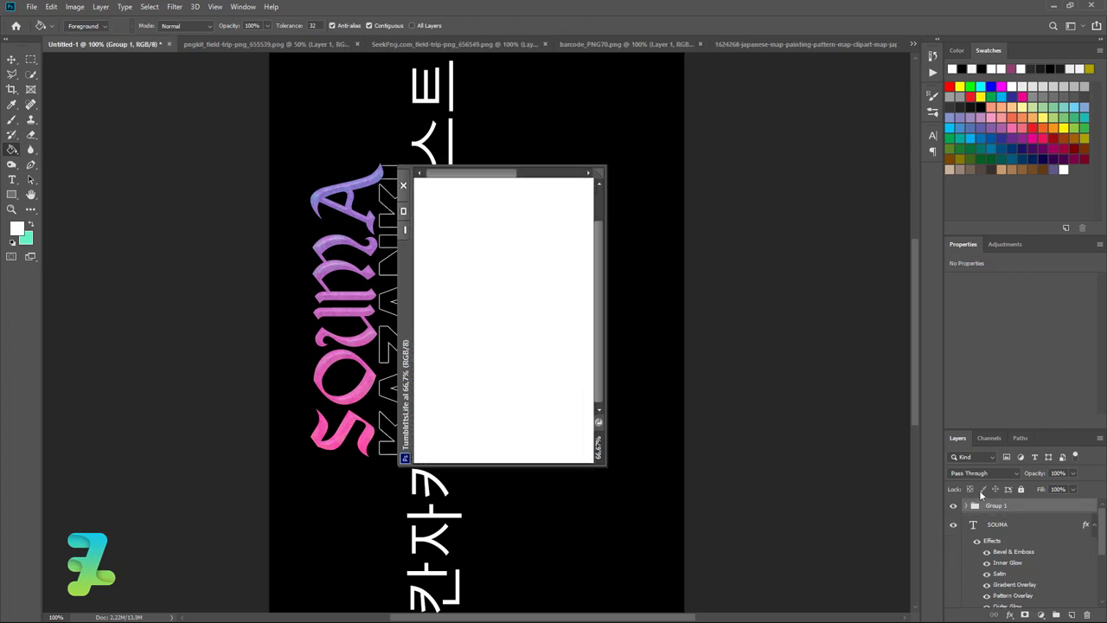
Copy the pngkit samurai character into the poster as Layer 3, then close pngkit
click(305, 45)
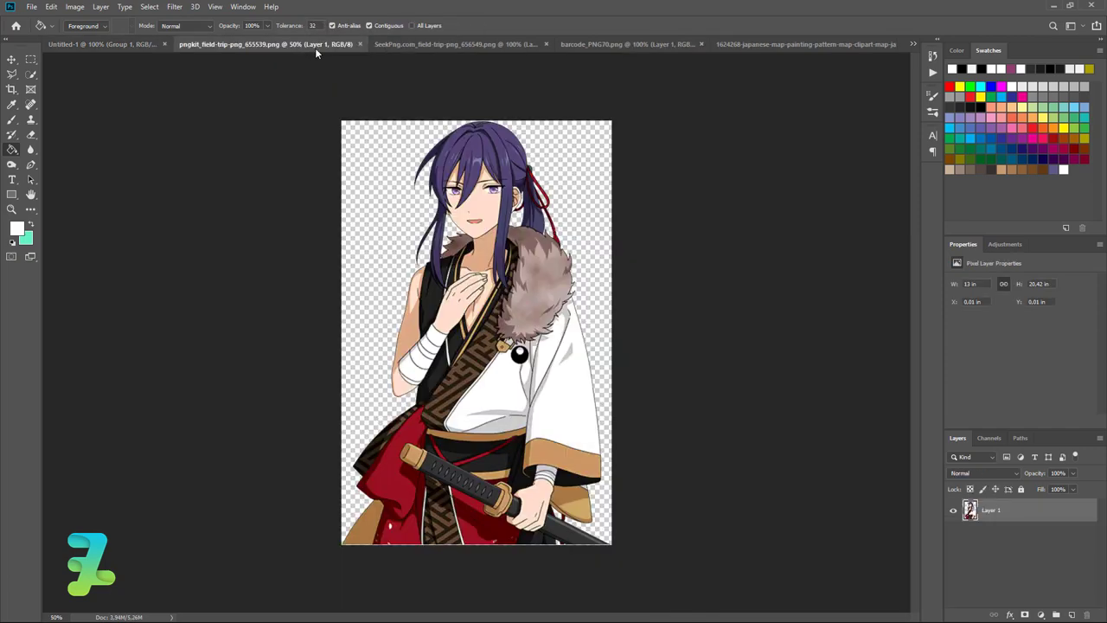
right_click(311, 49)
click(364, 94)
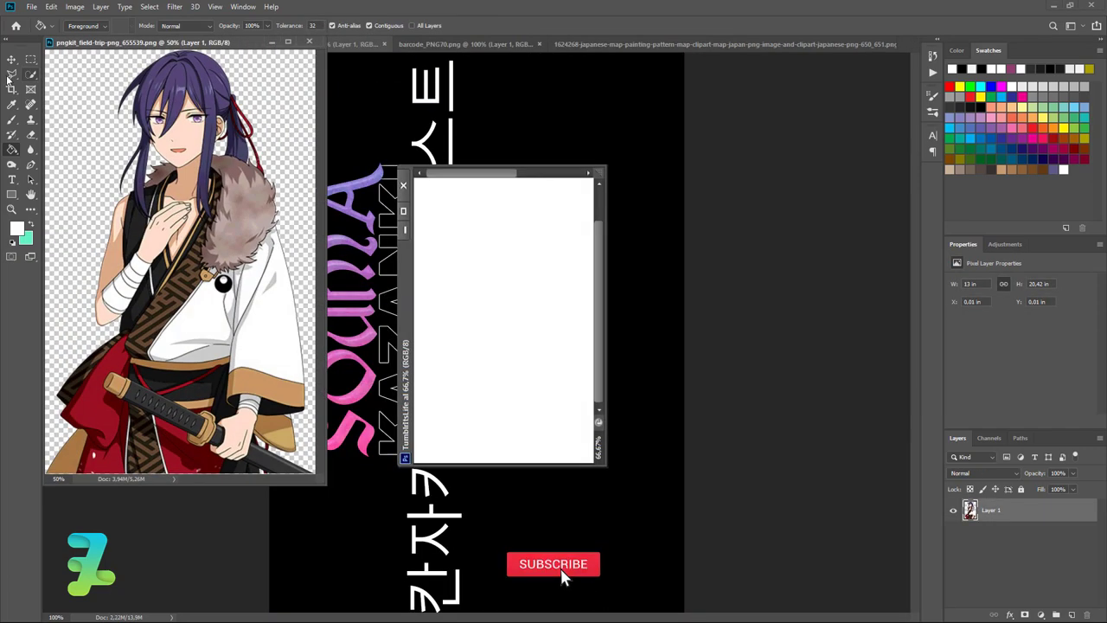
click(11, 59)
drag(198, 192, 453, 276)
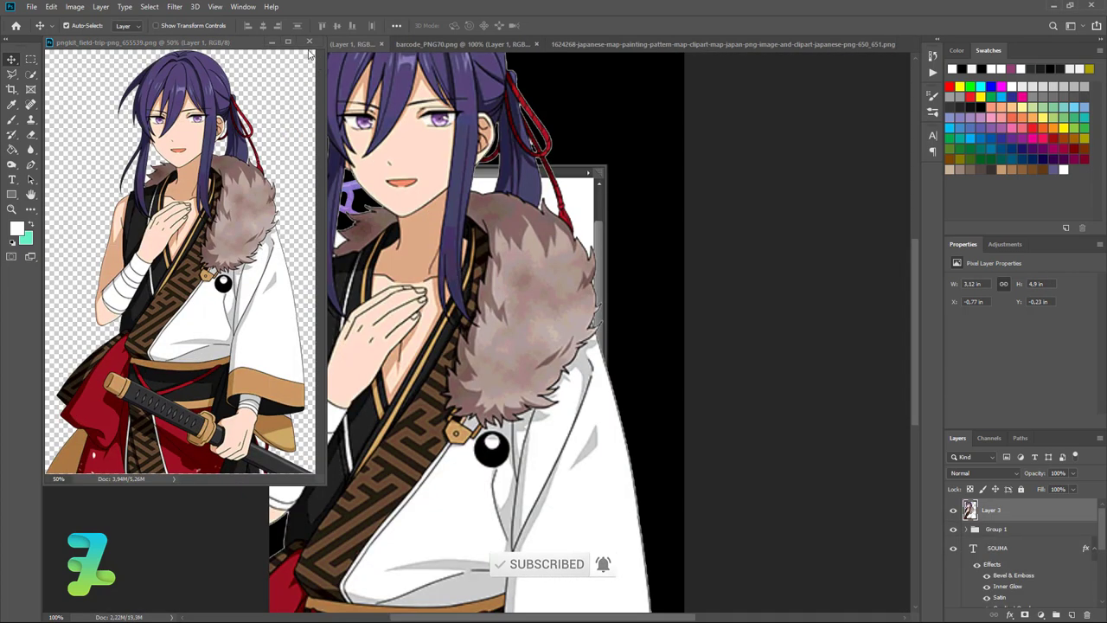
click(310, 54)
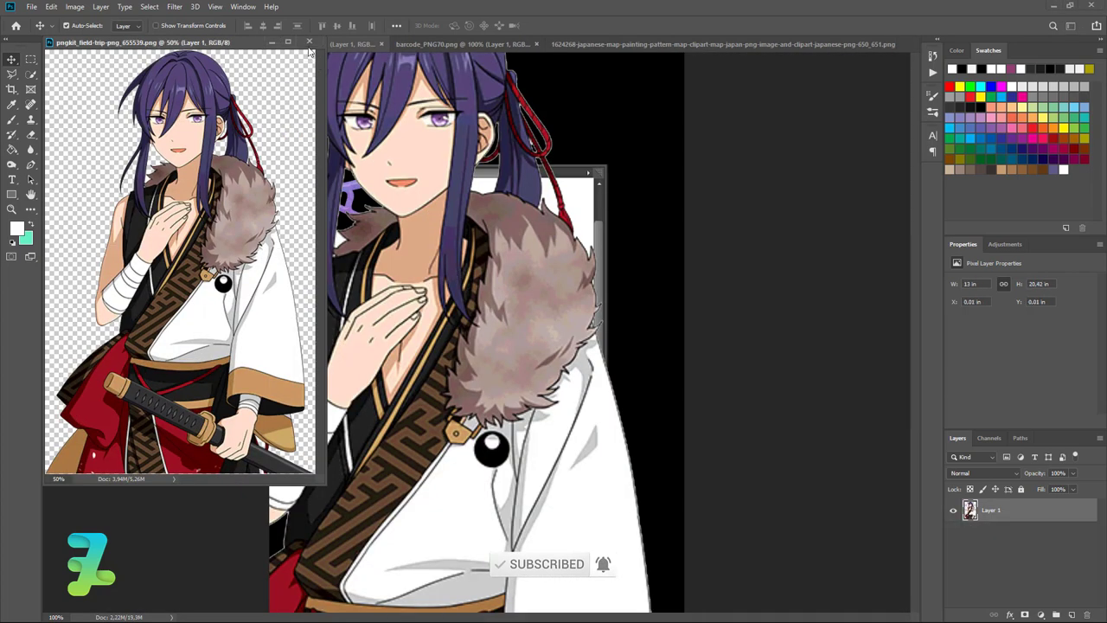
click(309, 42)
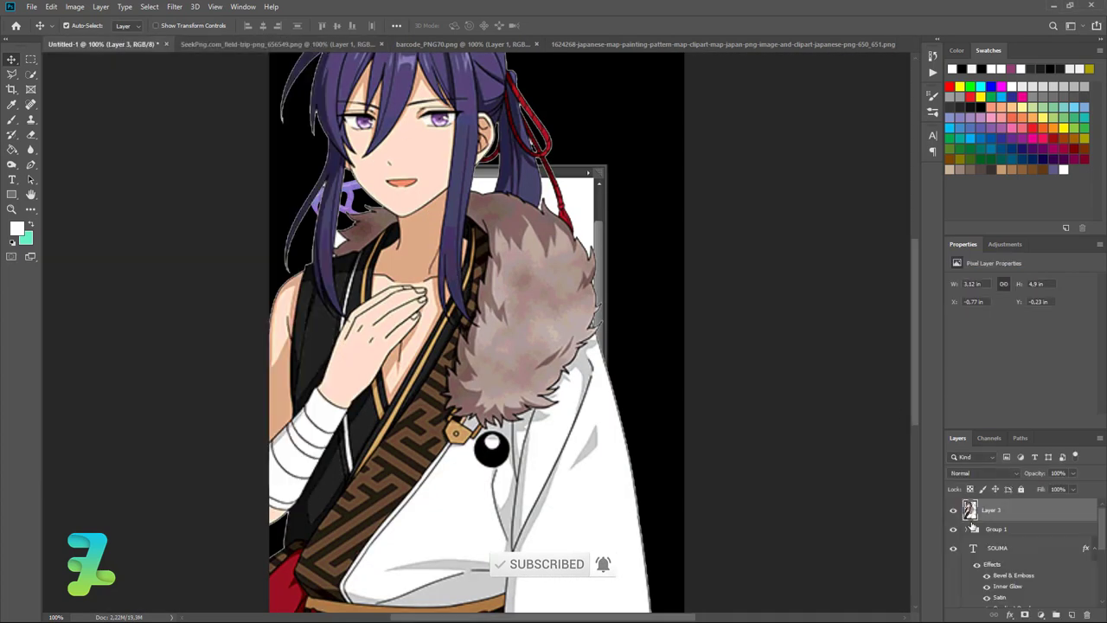
Move Layer 3 into Group 1 and scale the character to about 30% over the white panel
click(968, 529)
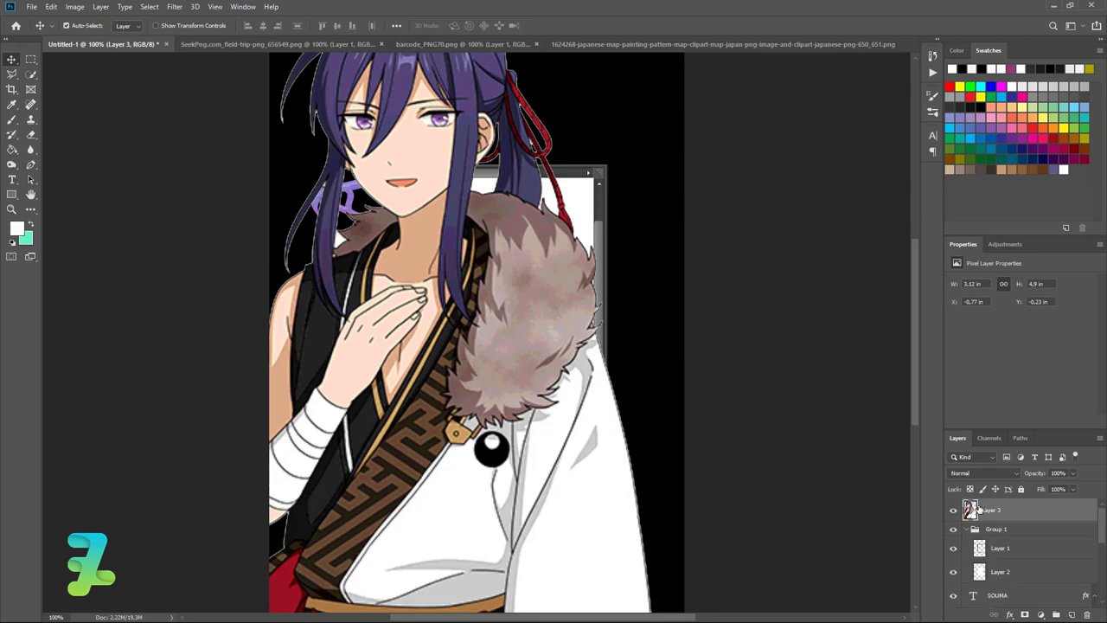
drag(977, 510, 988, 556)
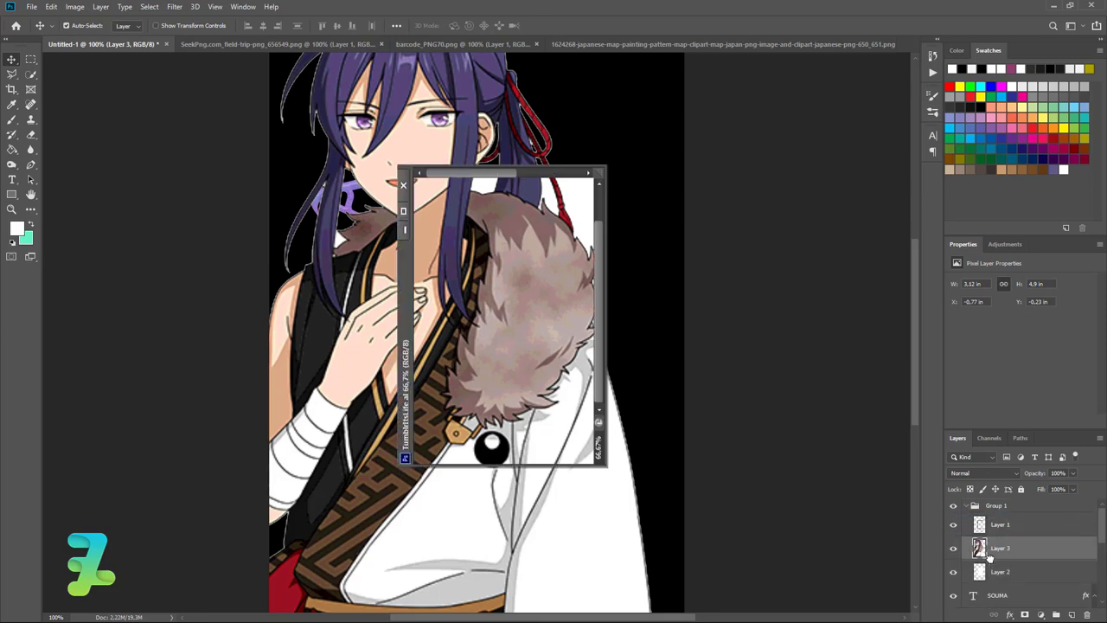
key(ctrl+t)
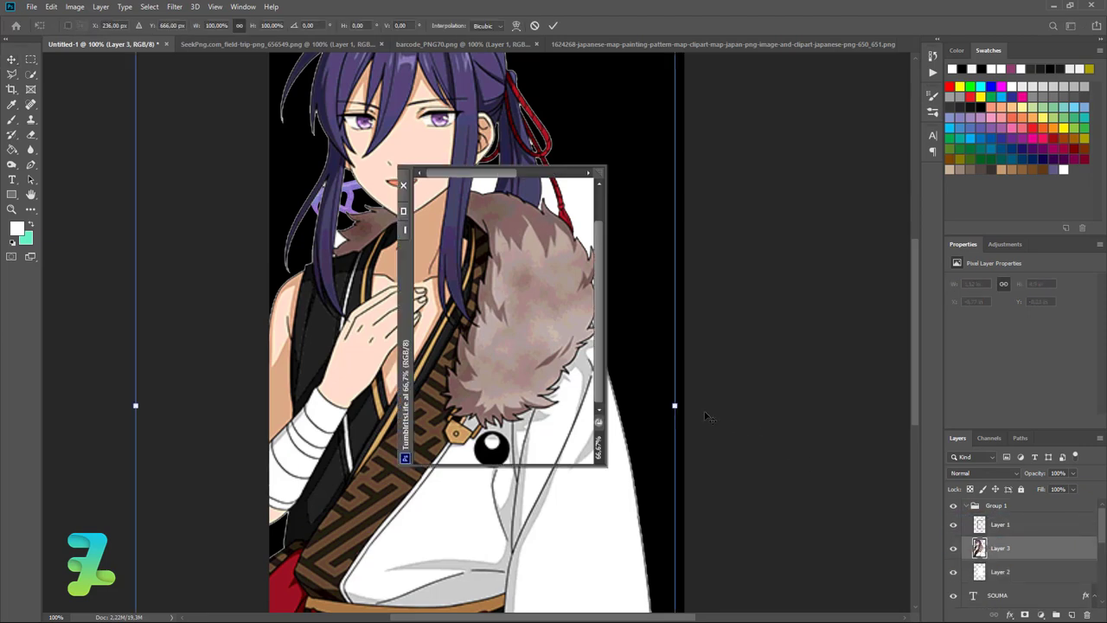
key(ctrl+minus)
key(ctrl+minus)
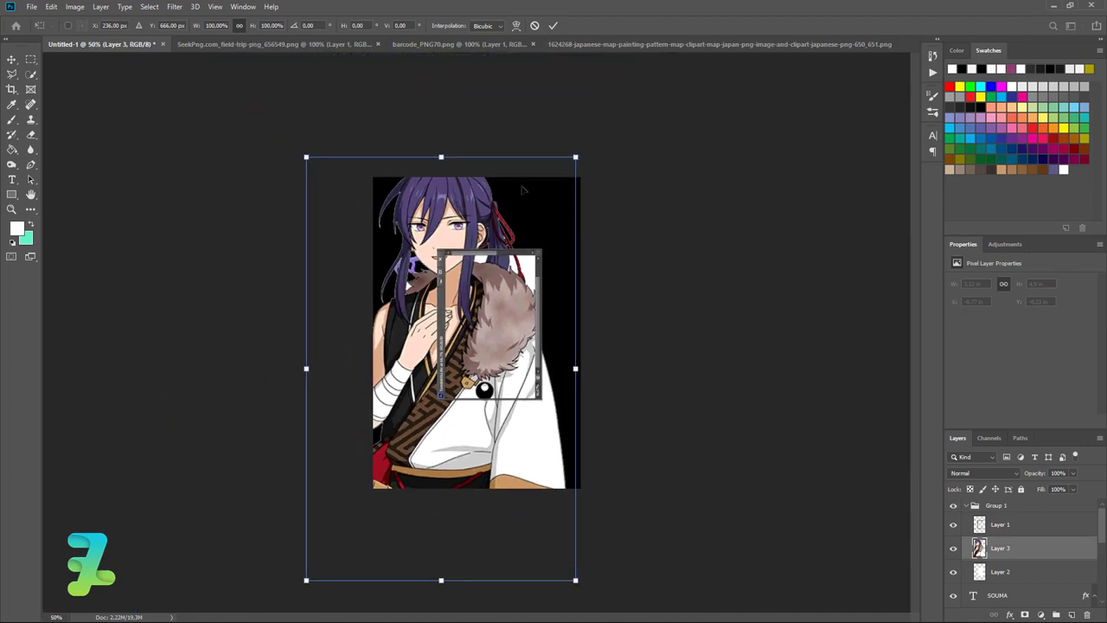
drag(576, 158, 481, 304)
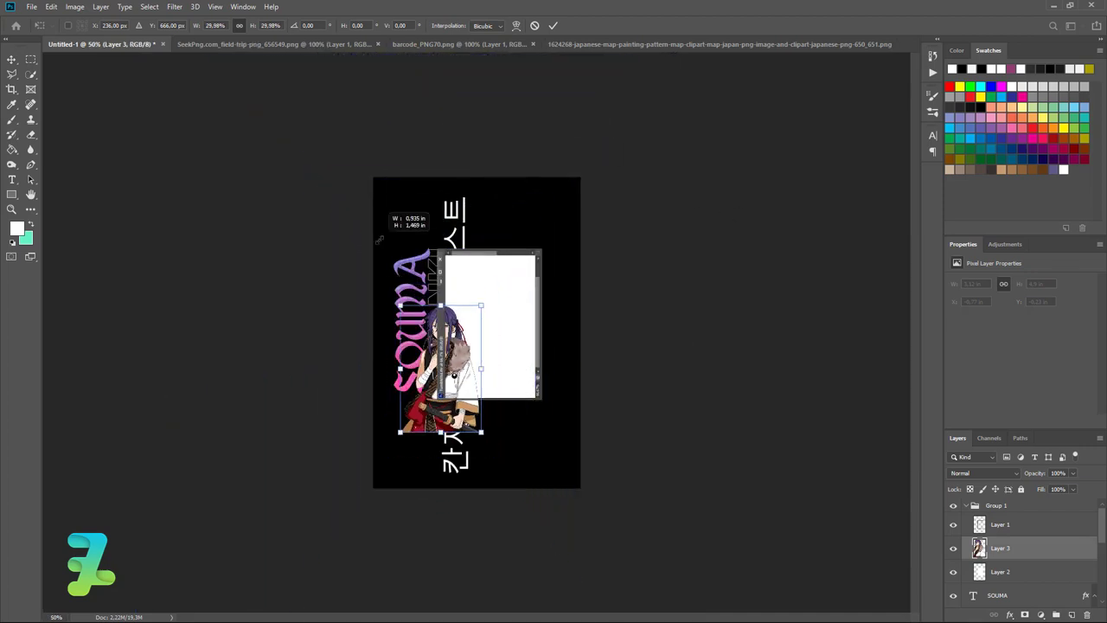
drag(464, 355, 510, 321)
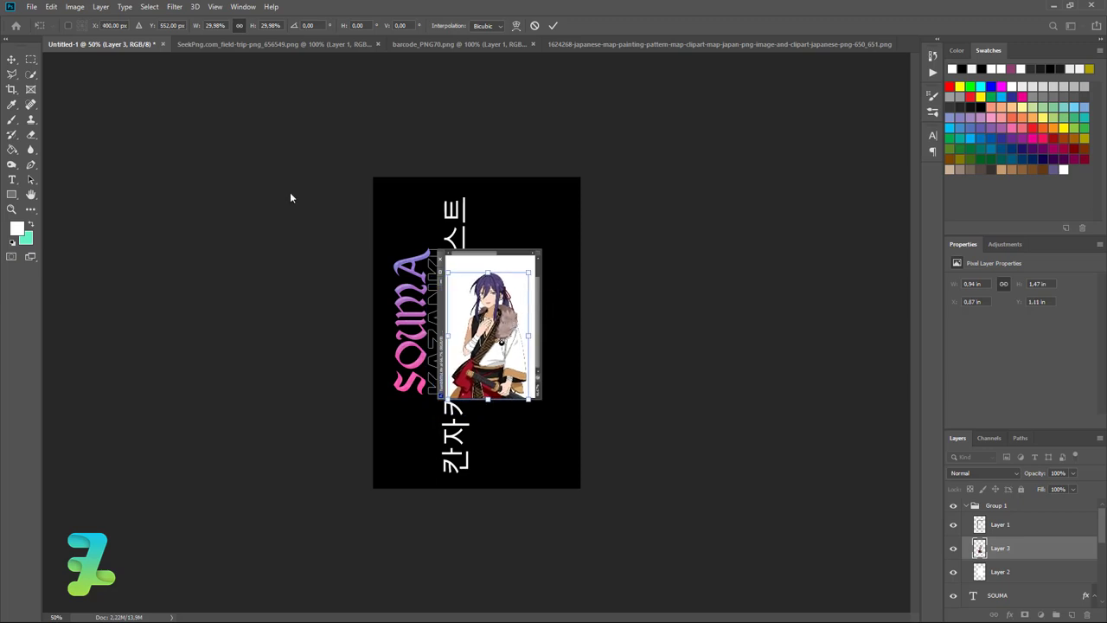
key(Return)
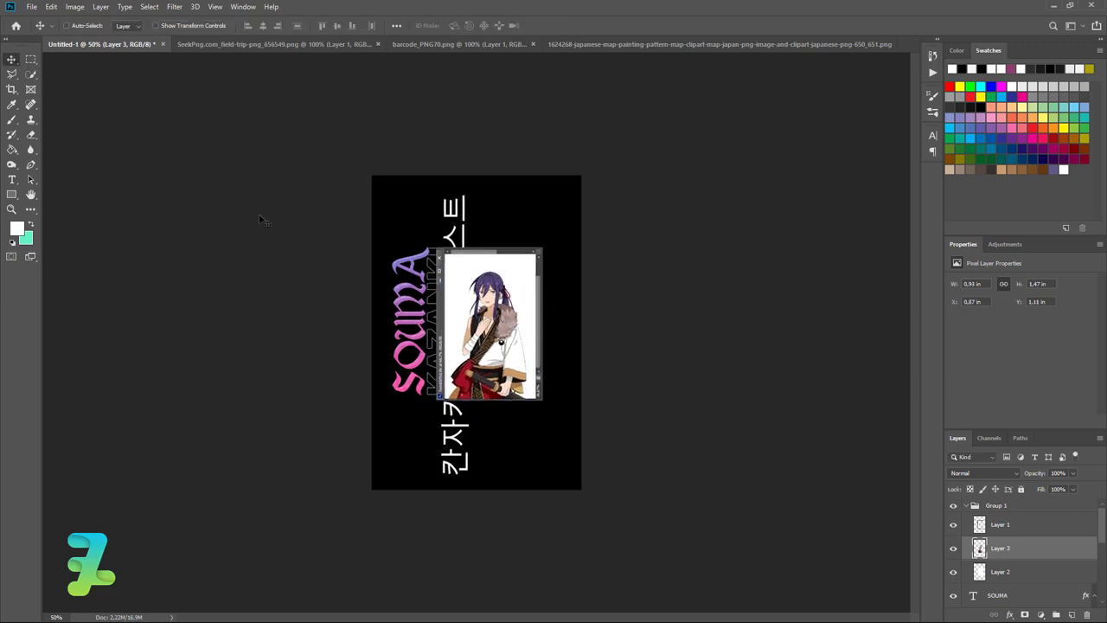
Clip Layer 3 to the white Layer 2 panel and fine-tune the character's position
key(ctrl+plus)
key(ctrl+plus)
key(ctrl+plus)
key(ctrl+minus)
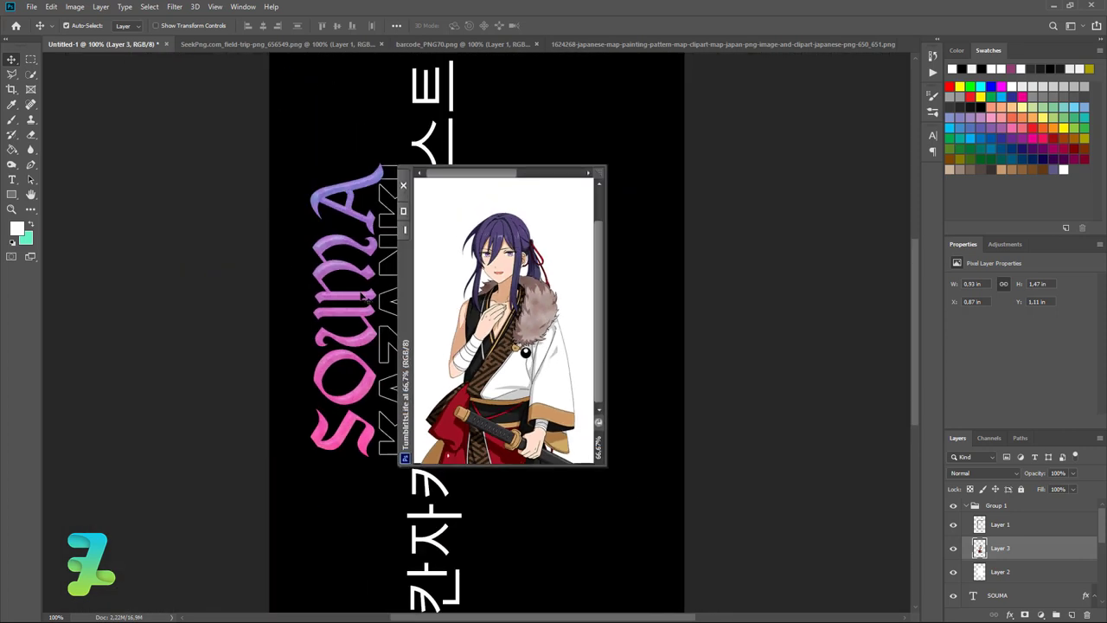
drag(519, 317, 526, 279)
right_click(1026, 547)
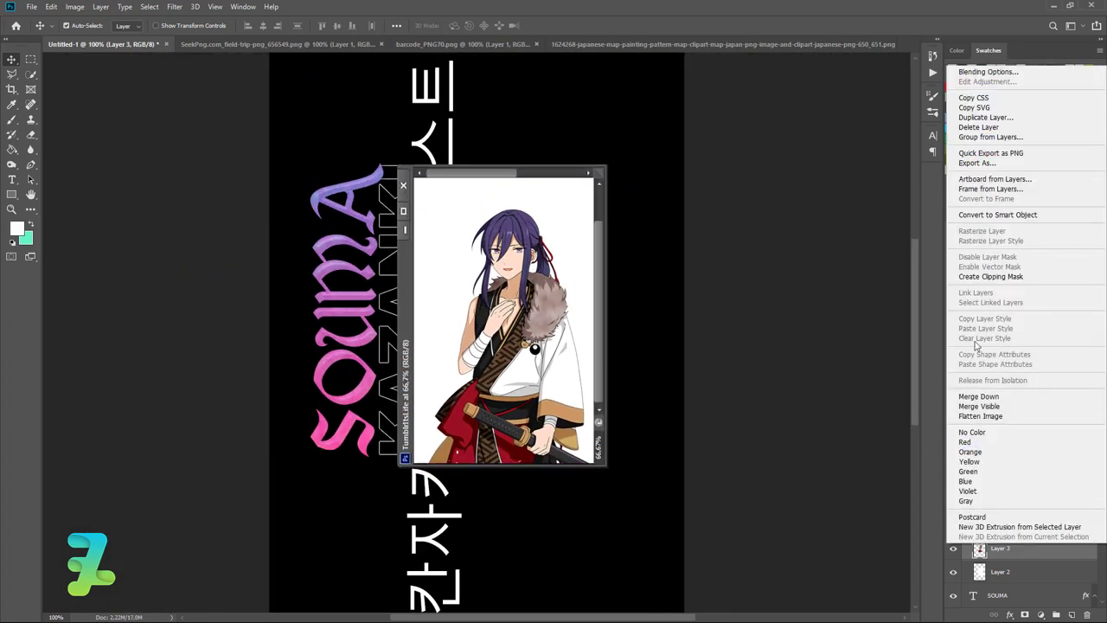
click(991, 282)
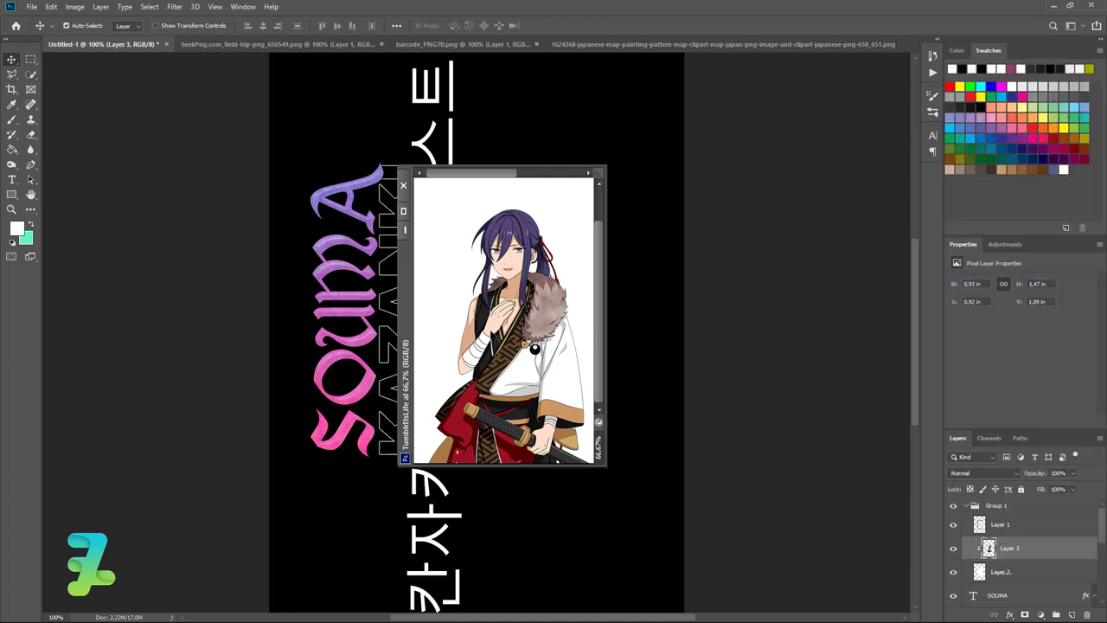
drag(505, 337, 502, 338)
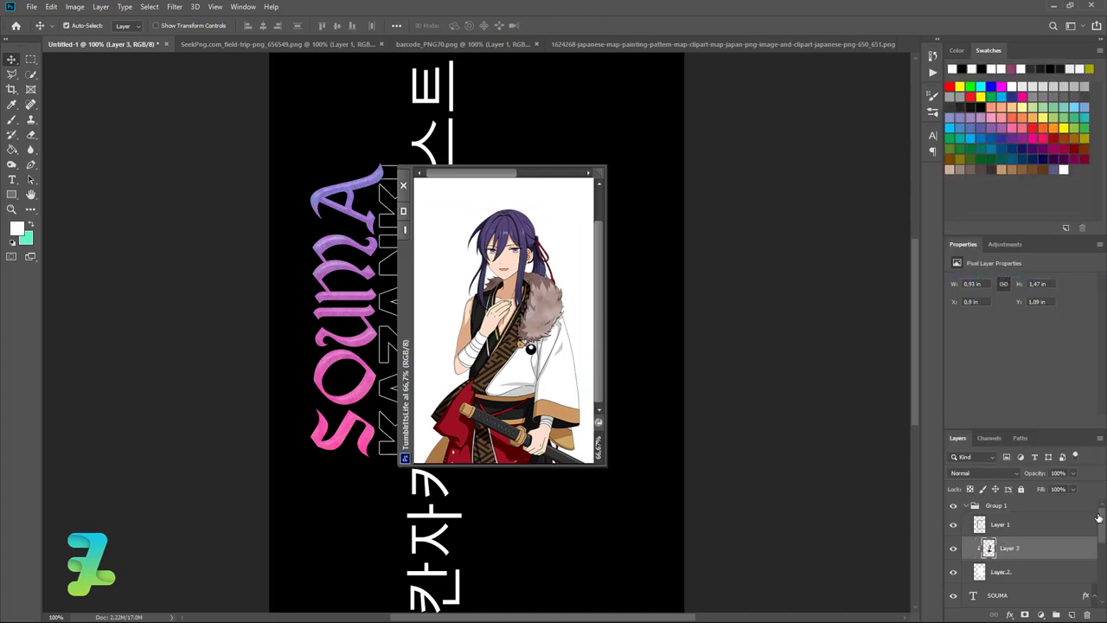
double_click(966, 506)
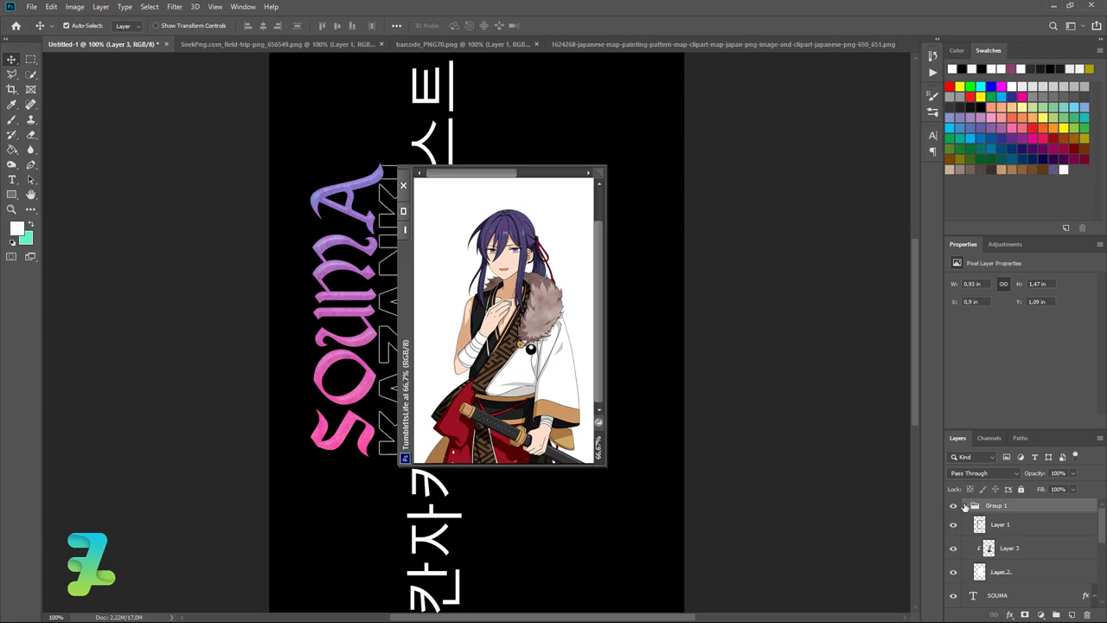
Duplicate the Group 1 character frame and offset the copy down-left, overlapping the original
click(995, 248)
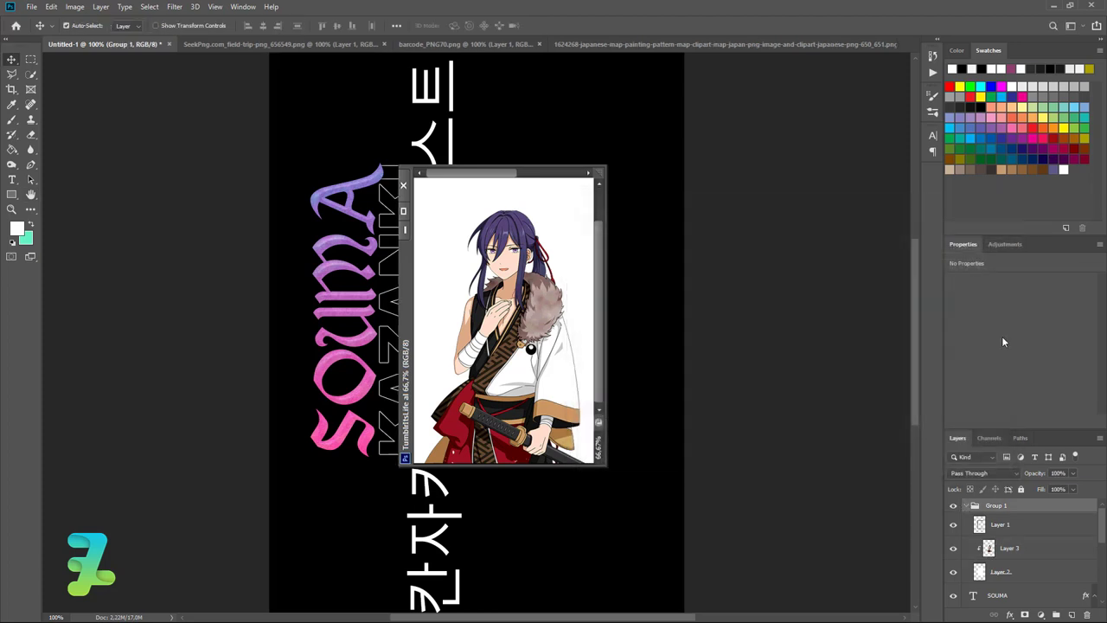
click(967, 506)
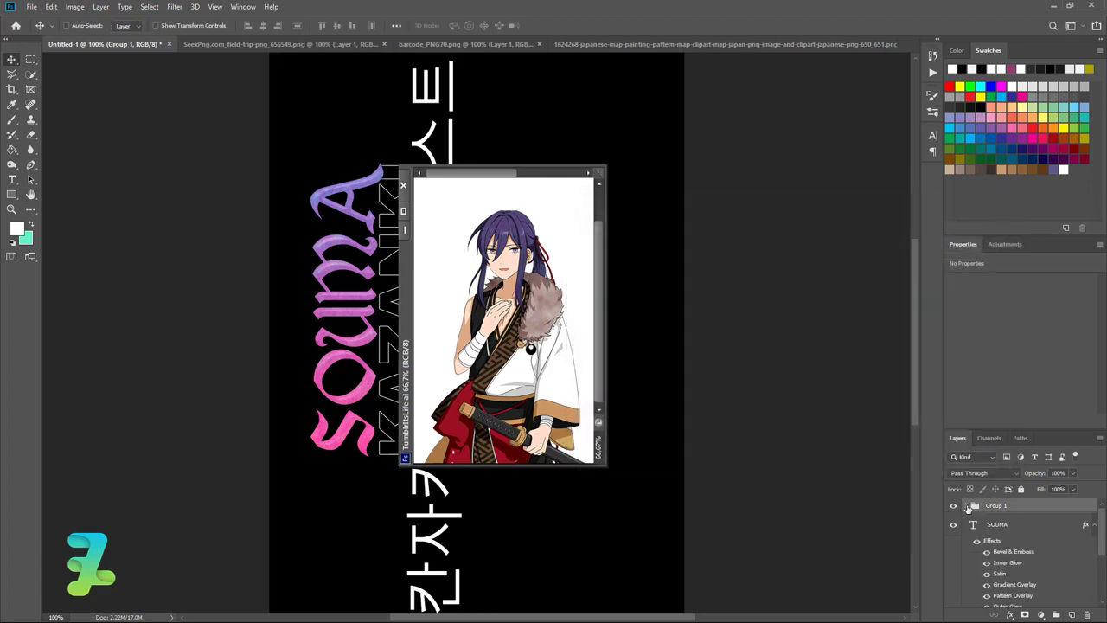
key(ctrl+j)
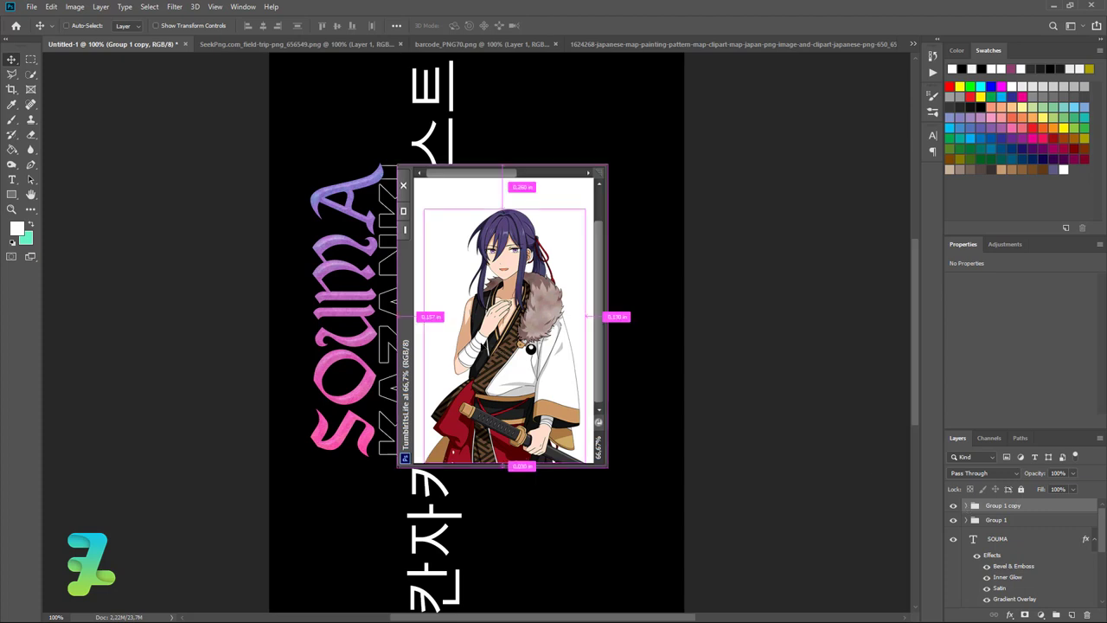
mouse_move(505, 316)
mouse_down()
mouse_move(457, 340)
mouse_move(445, 375)
mouse_up()
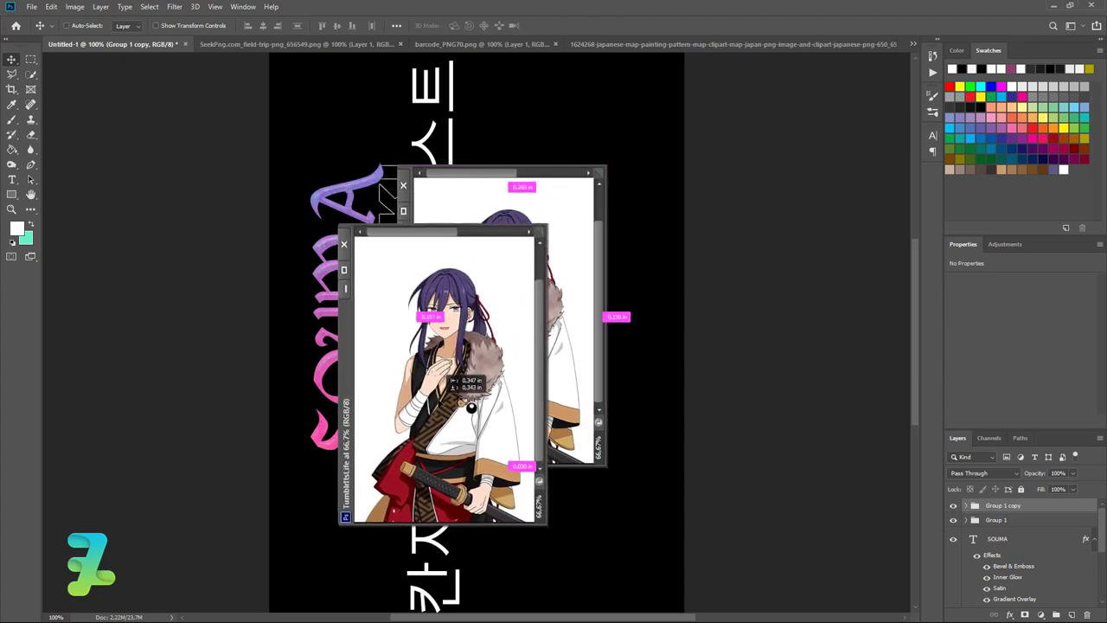
Copy the SeekPng sword-holding character into the poster, then close SeekPng
click(306, 44)
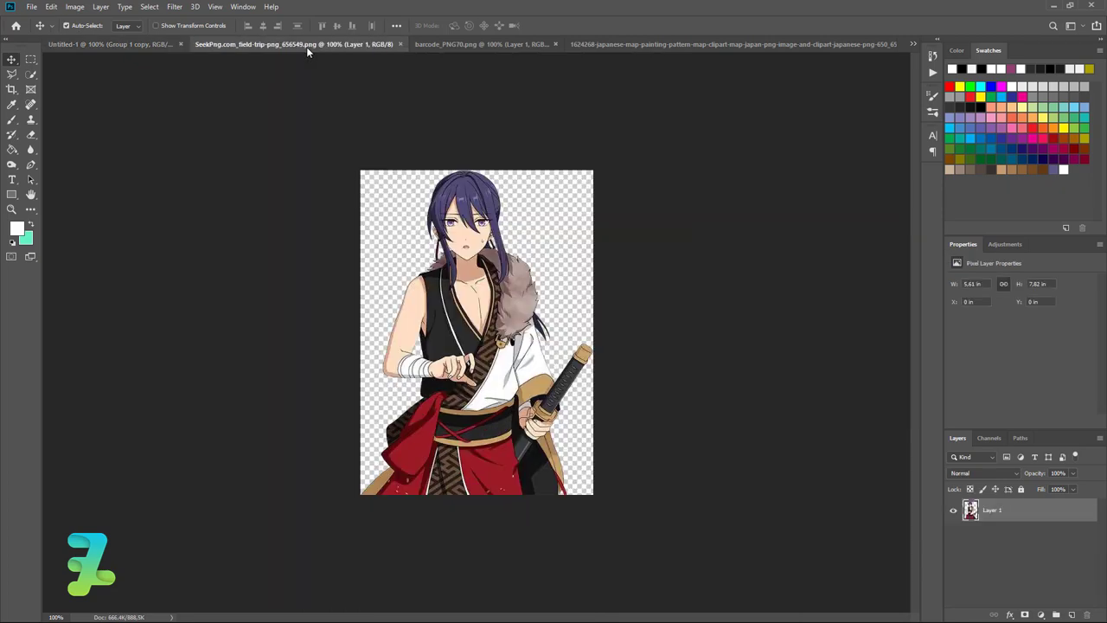
right_click(306, 46)
click(371, 91)
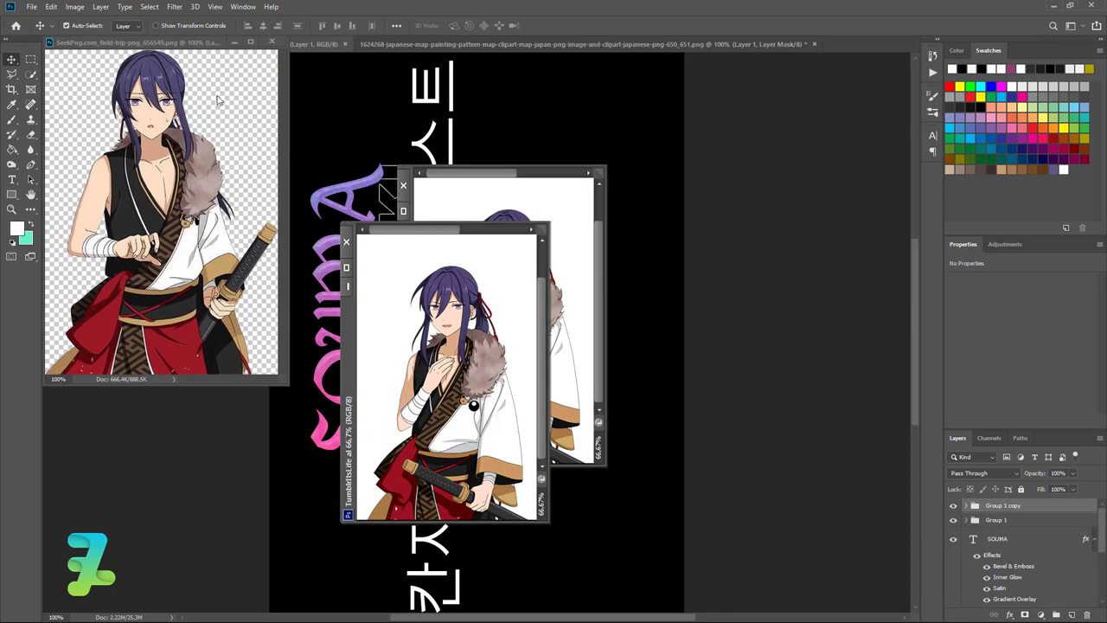
click(173, 126)
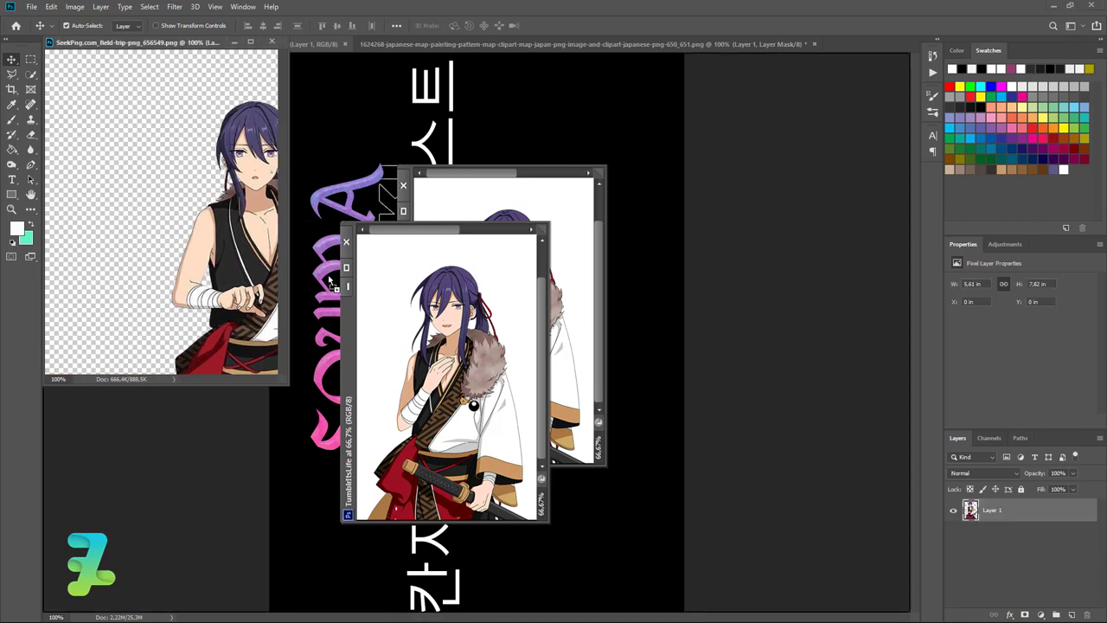
drag(189, 200, 437, 318)
click(271, 43)
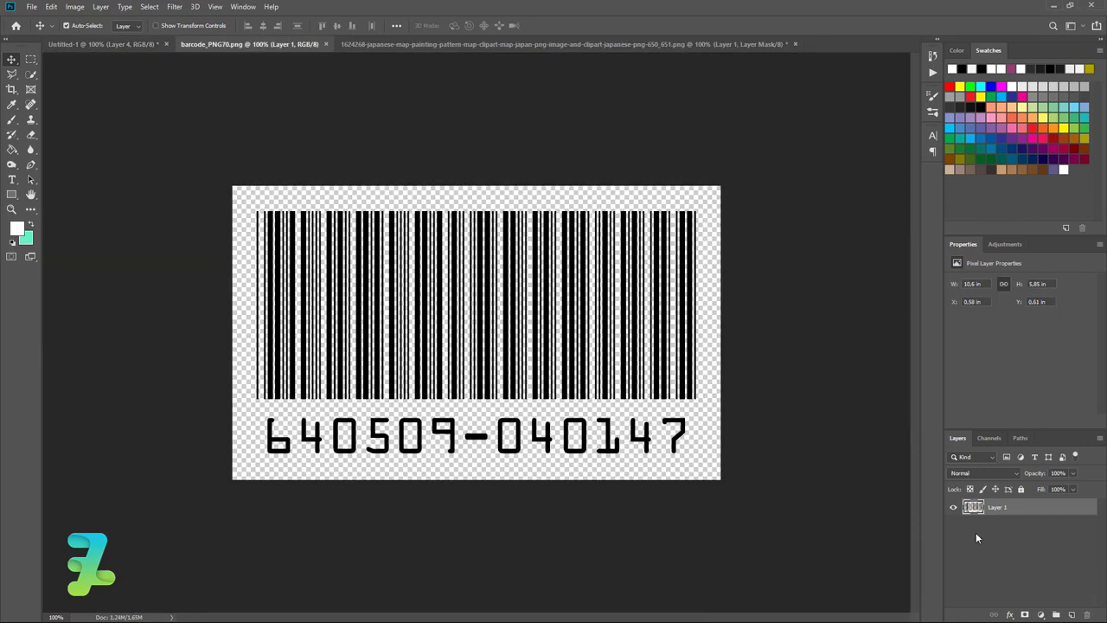
click(129, 43)
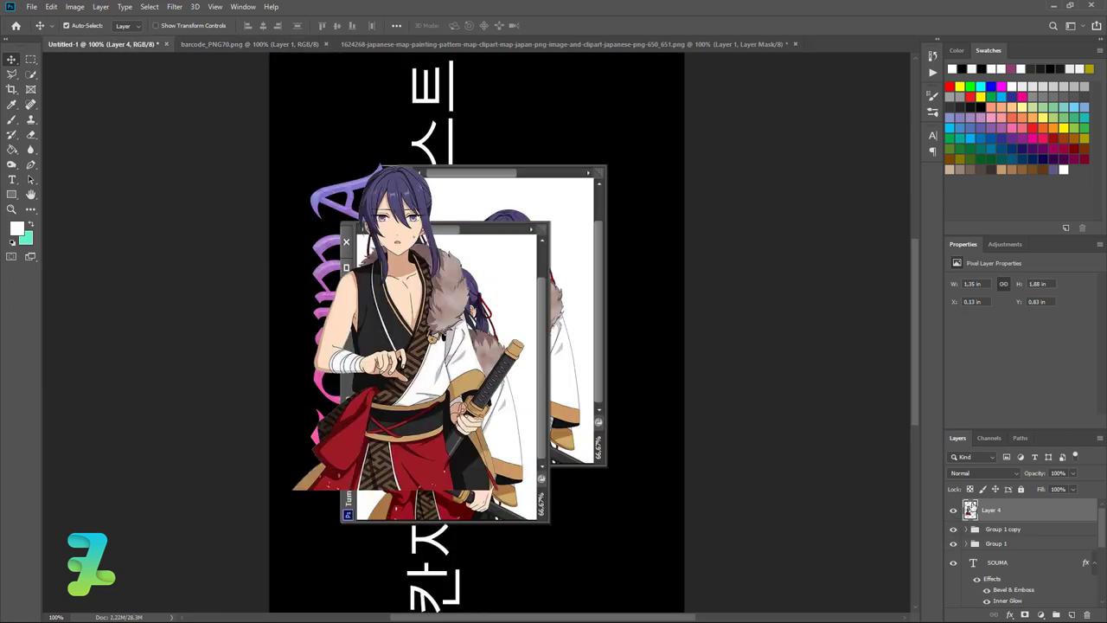
scroll(966, 535, down, 1)
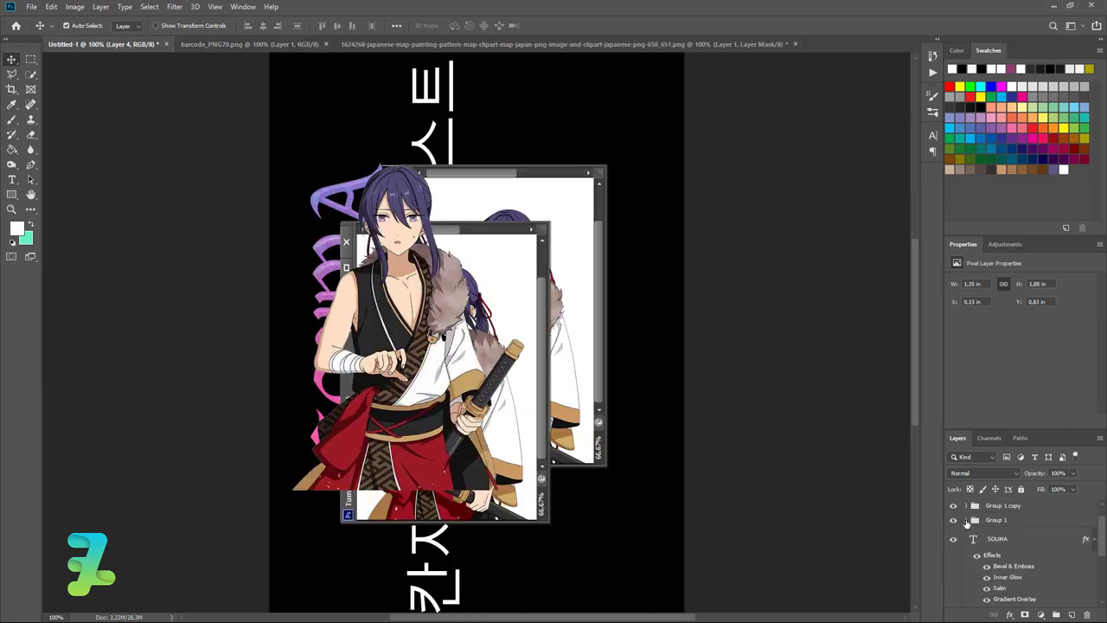
Move Layer 4 into Group 1, clip it to the white panel, and delete Layer 3
click(966, 520)
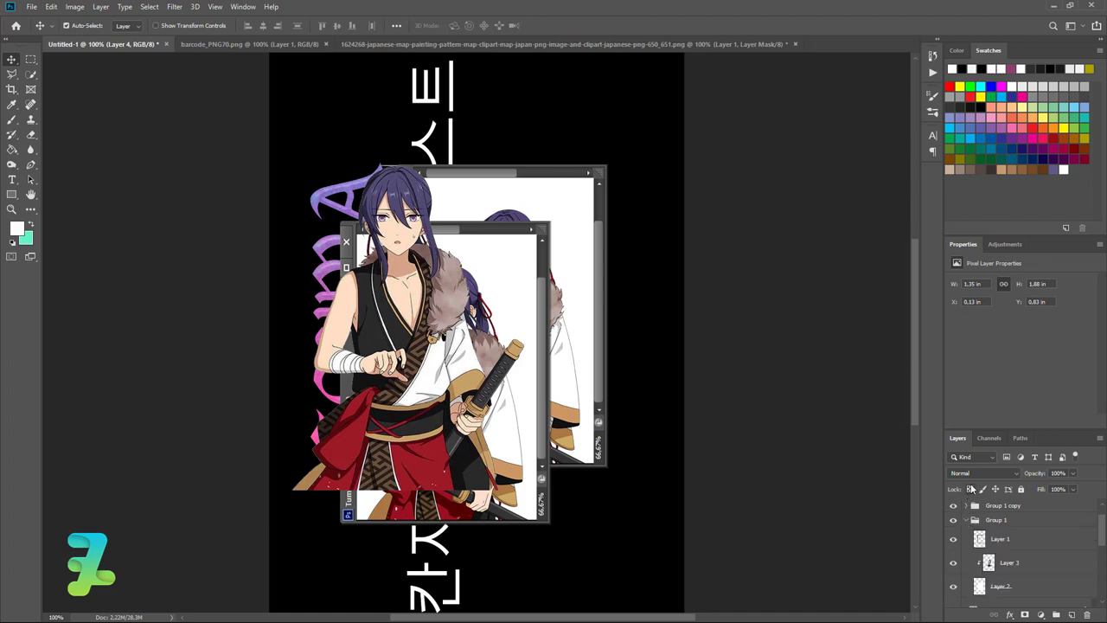
key(ctrl+bracketleft)
key(ctrl+bracketleft)
key(ctrl+bracketleft)
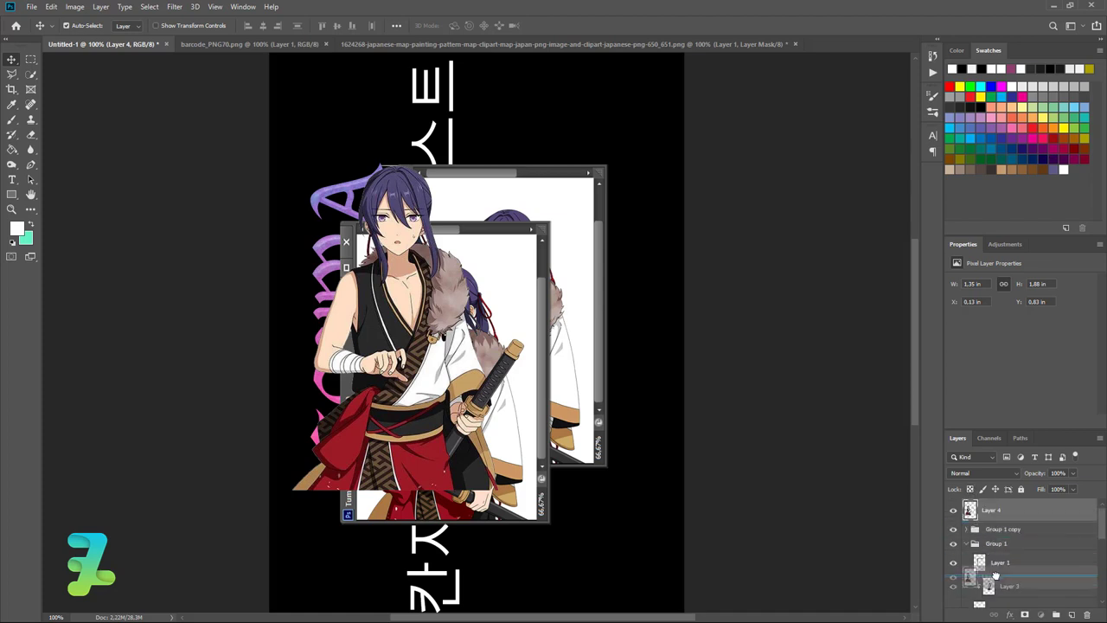
key(ctrl+bracketleft)
right_click(1035, 564)
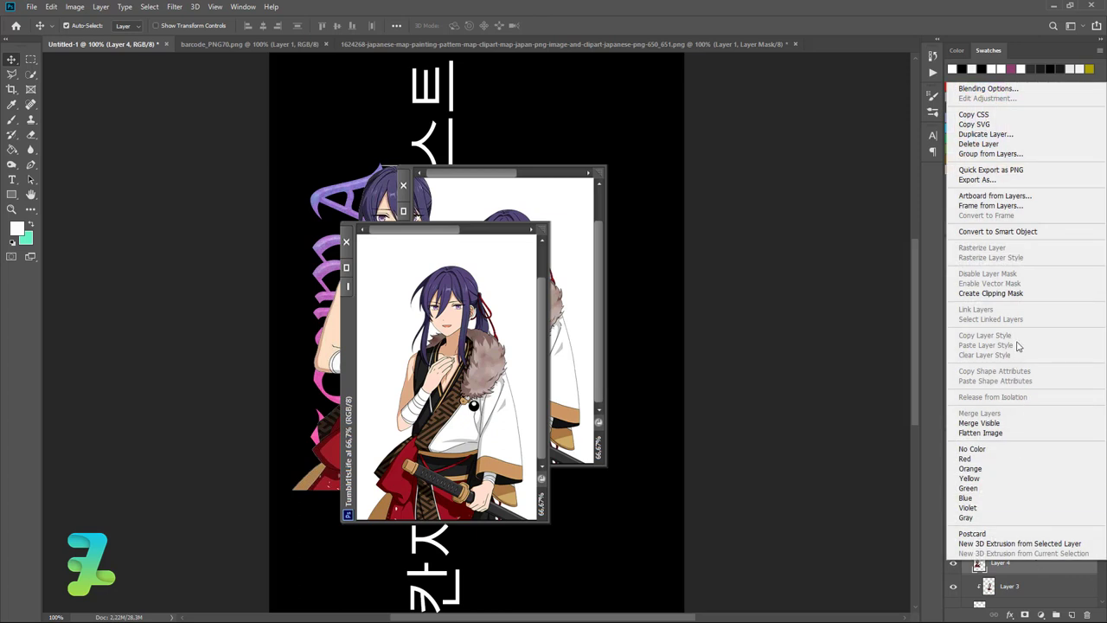
click(1014, 299)
click(1012, 587)
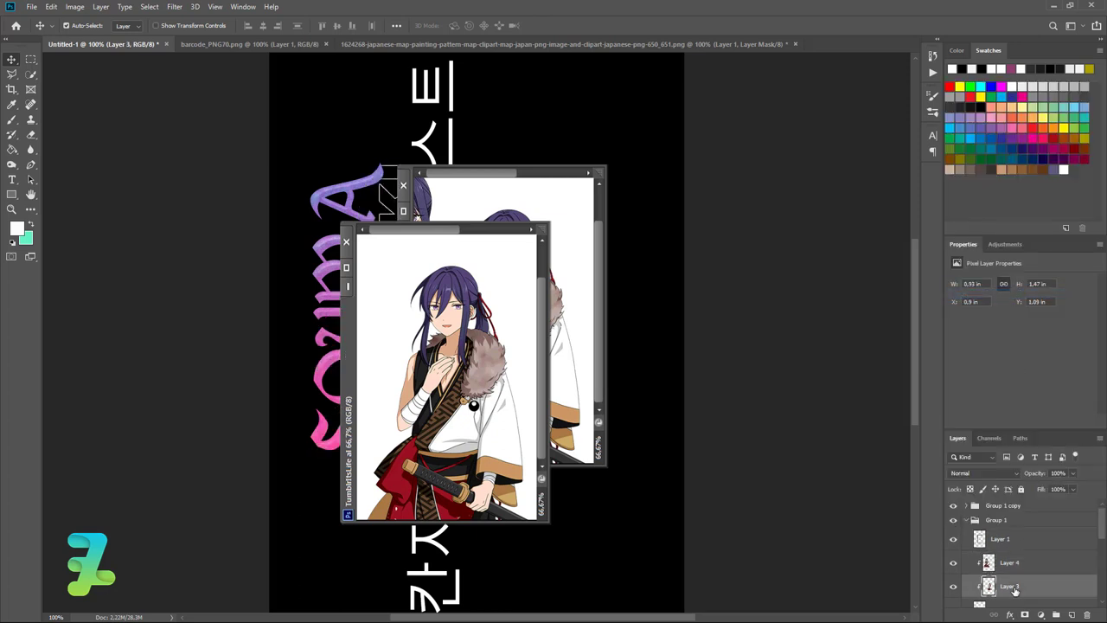
key(Delete)
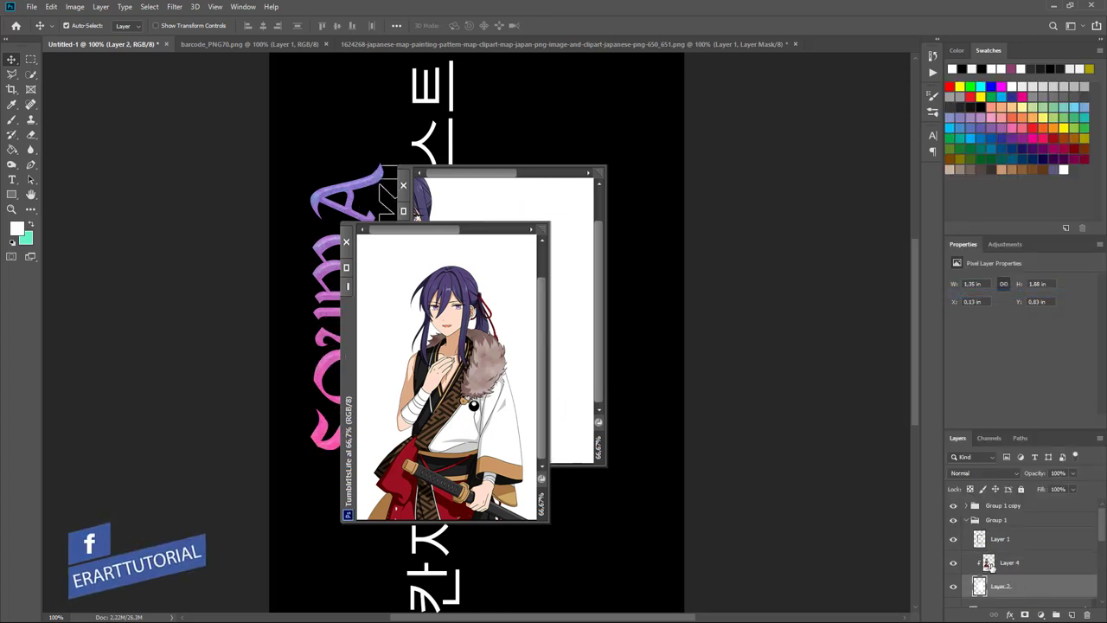
Place a copy of the new character into the back frame
double_click(1055, 562)
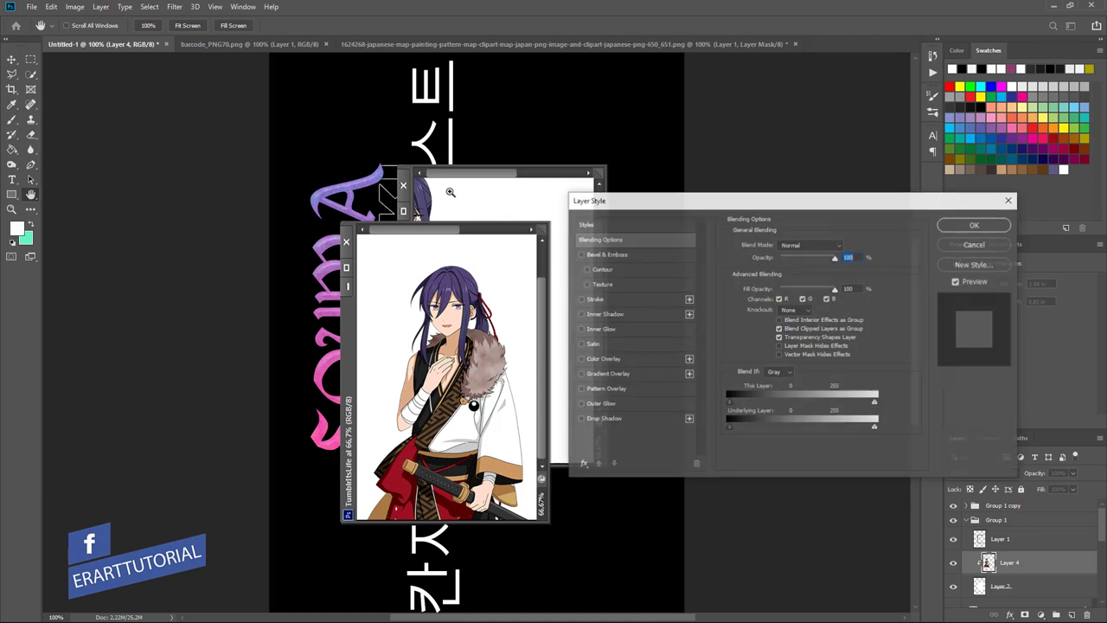
click(975, 245)
mouse_move(454, 160)
mouse_down()
mouse_move(525, 185)
mouse_move(516, 188)
mouse_up()
Scale the pasted character to about 74% inside the back frame
key(ctrl+t)
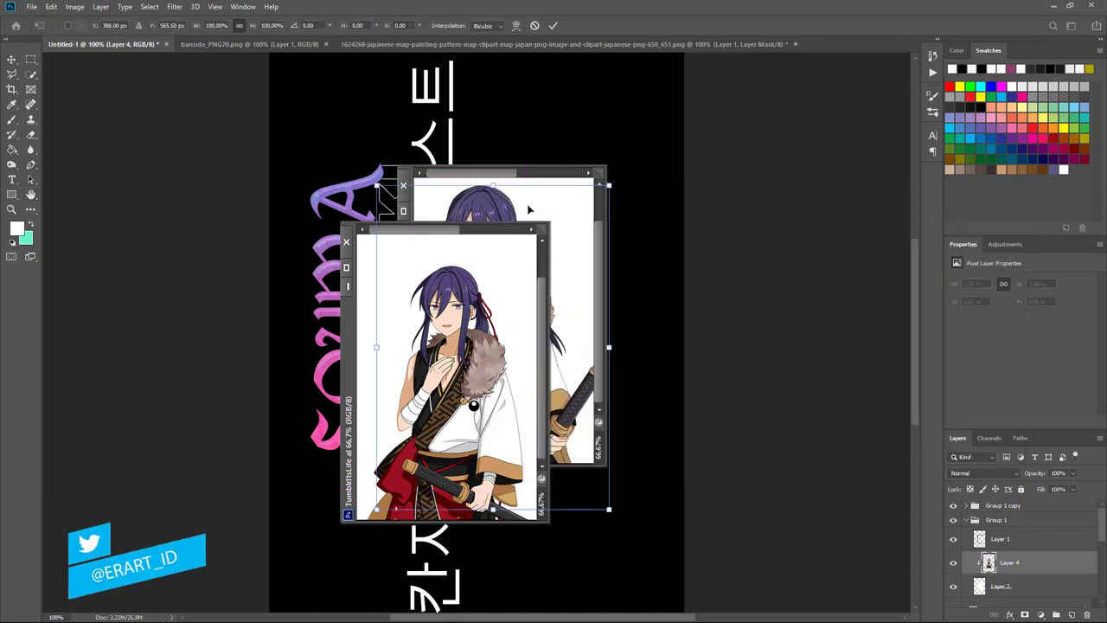
mouse_move(608, 185)
mouse_down()
mouse_move(562, 207)
mouse_move(554, 194)
mouse_move(567, 203)
mouse_up()
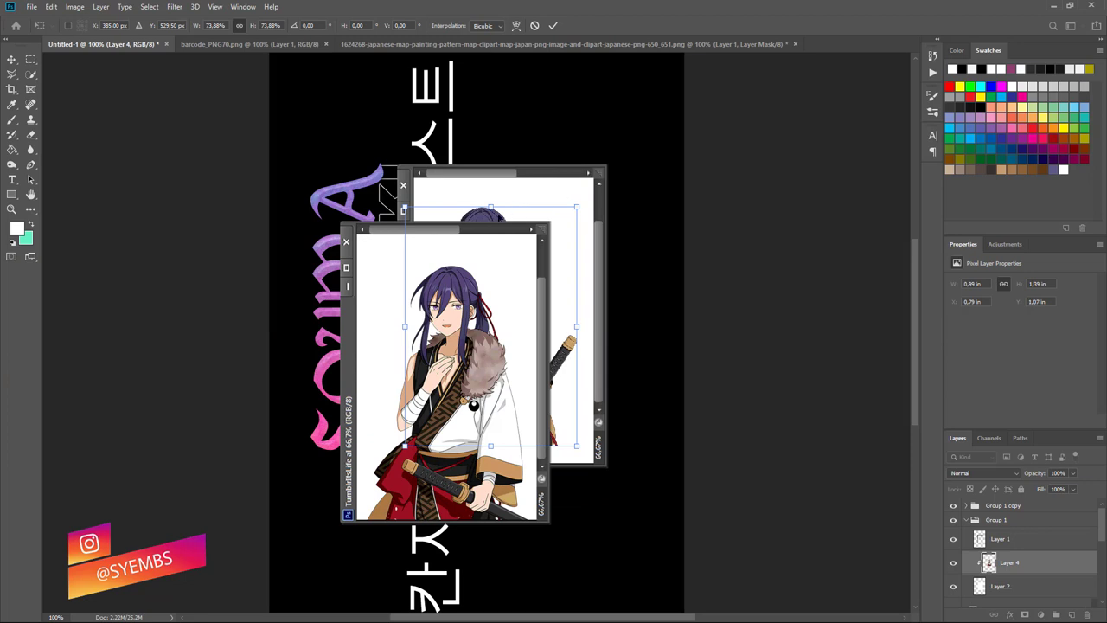
drag(497, 219, 516, 238)
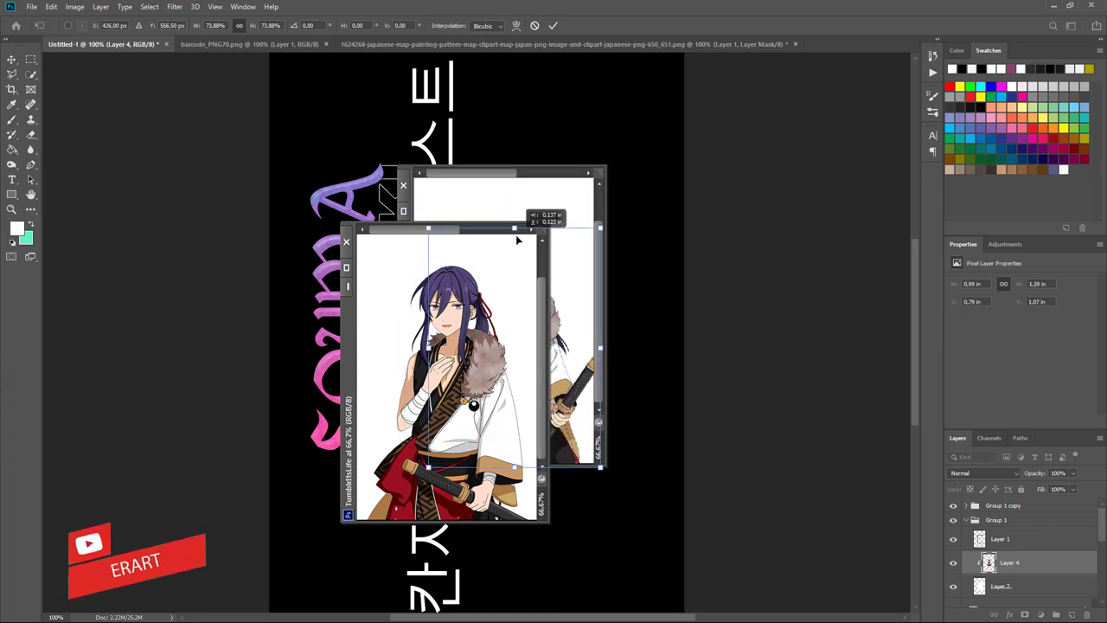
click(11, 64)
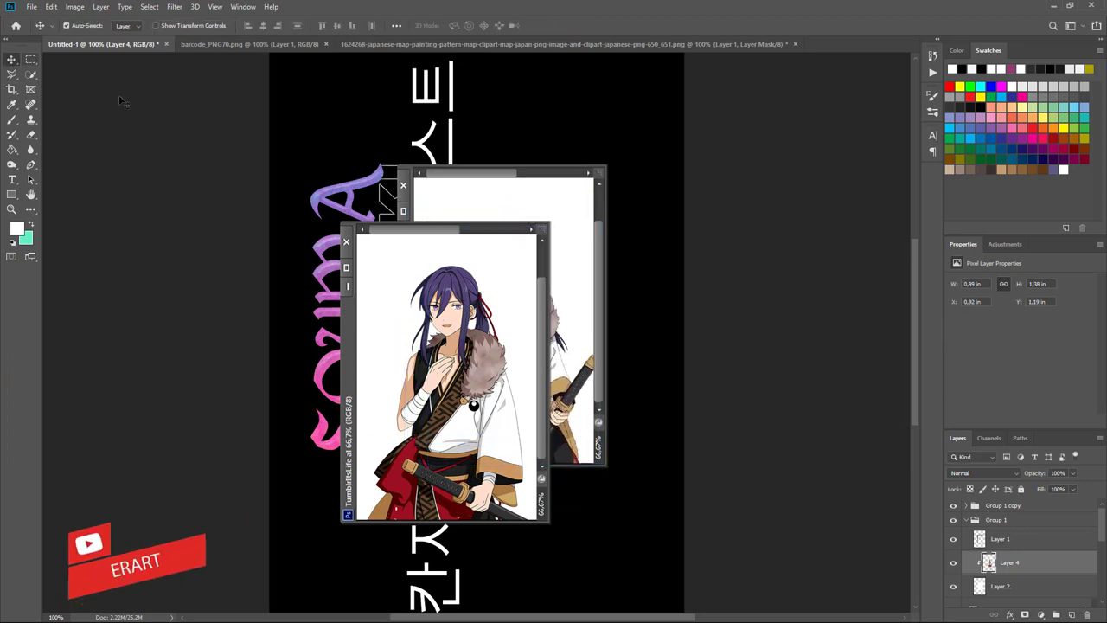
Group both frame groups into Group 2 and shift it up and right
click(966, 520)
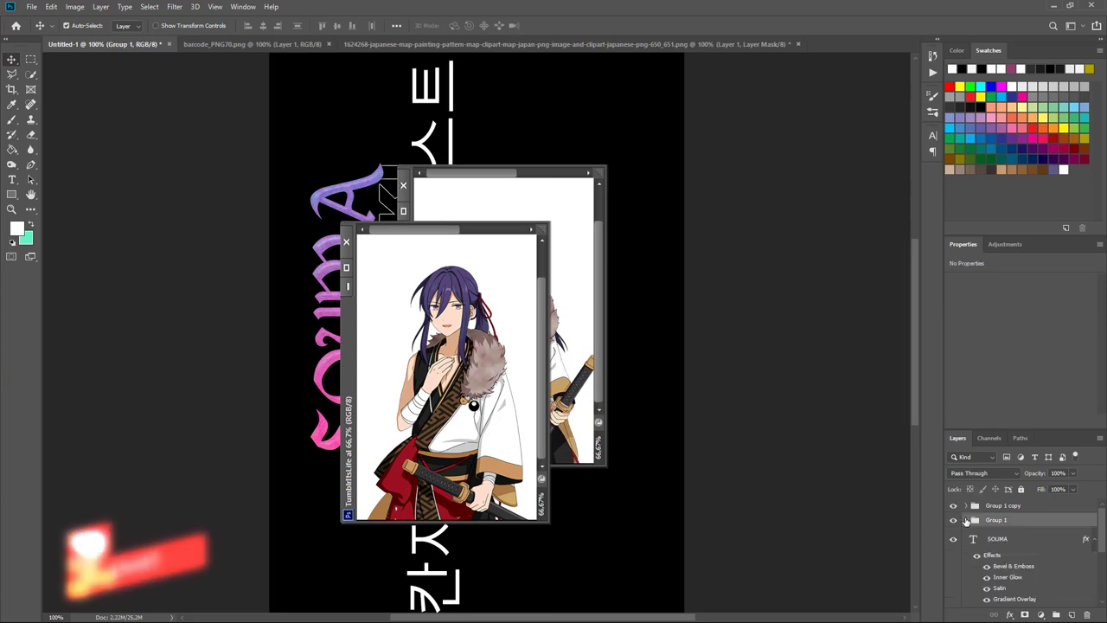
shift+click(996, 508)
key(ctrl+g)
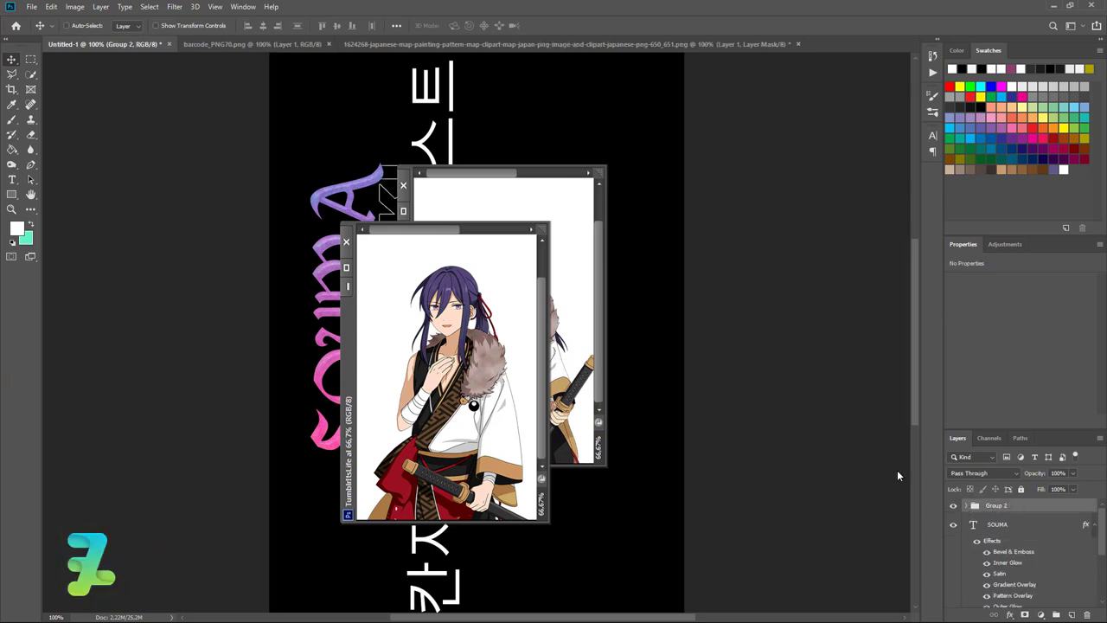
drag(495, 337, 534, 273)
mouse_move(531, 233)
mouse_down()
mouse_move(530, 269)
mouse_move(546, 274)
mouse_up()
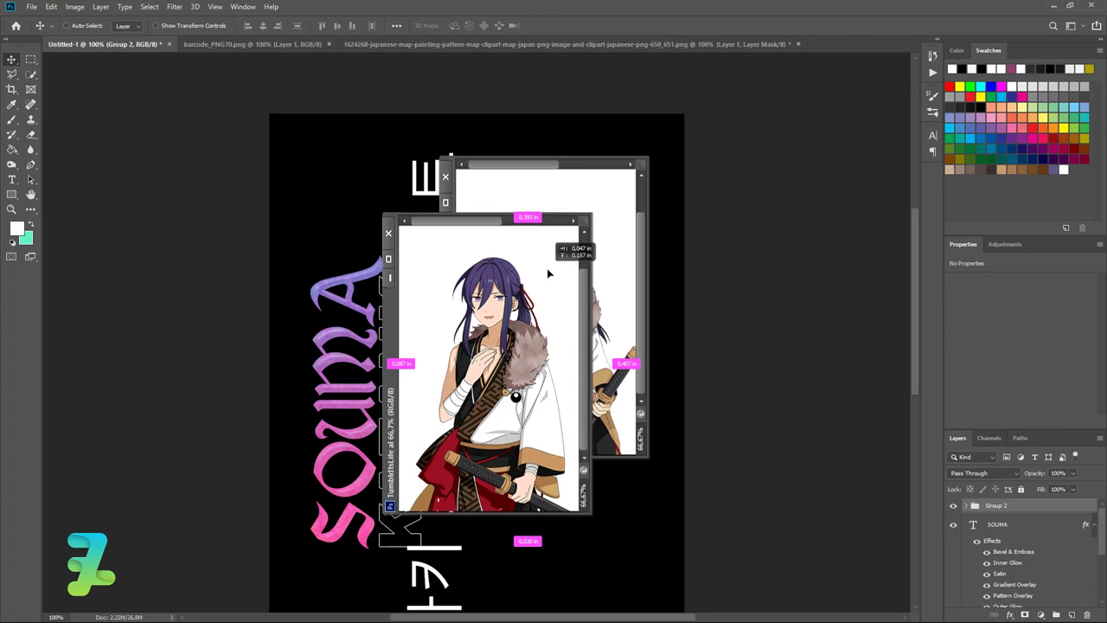
drag(545, 273, 554, 266)
scroll(555, 269, down, 5)
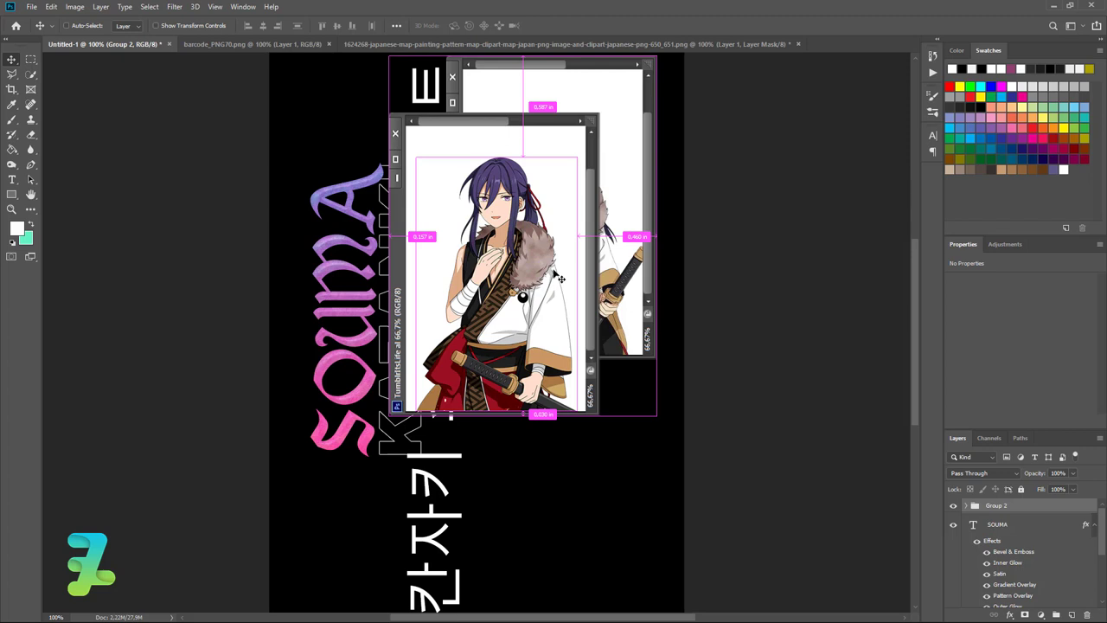
key(ctrl+minus)
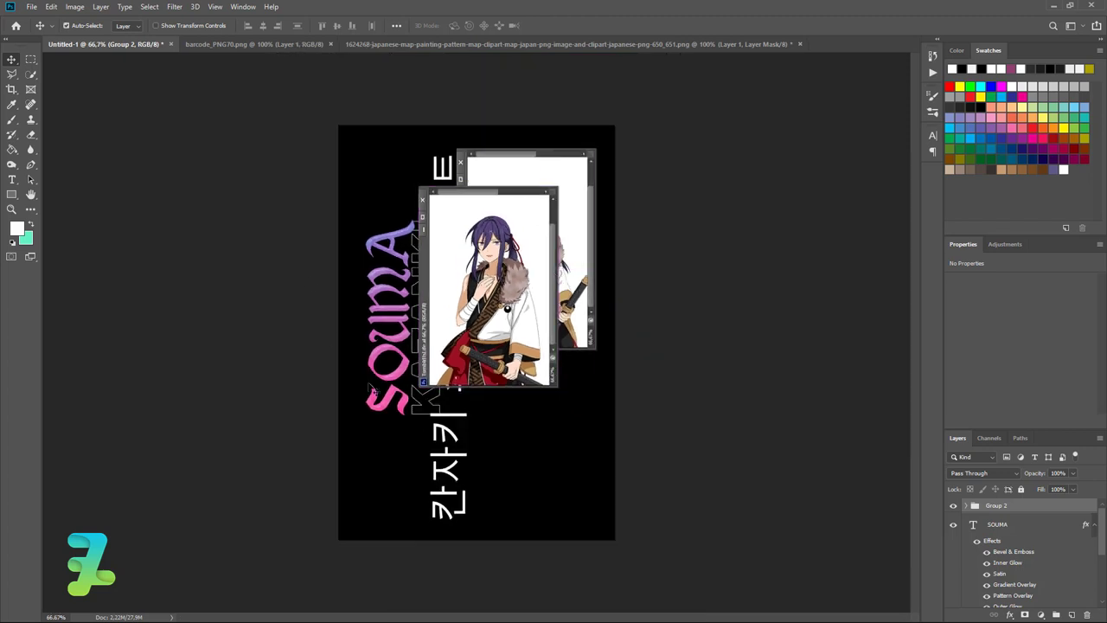
click(441, 419)
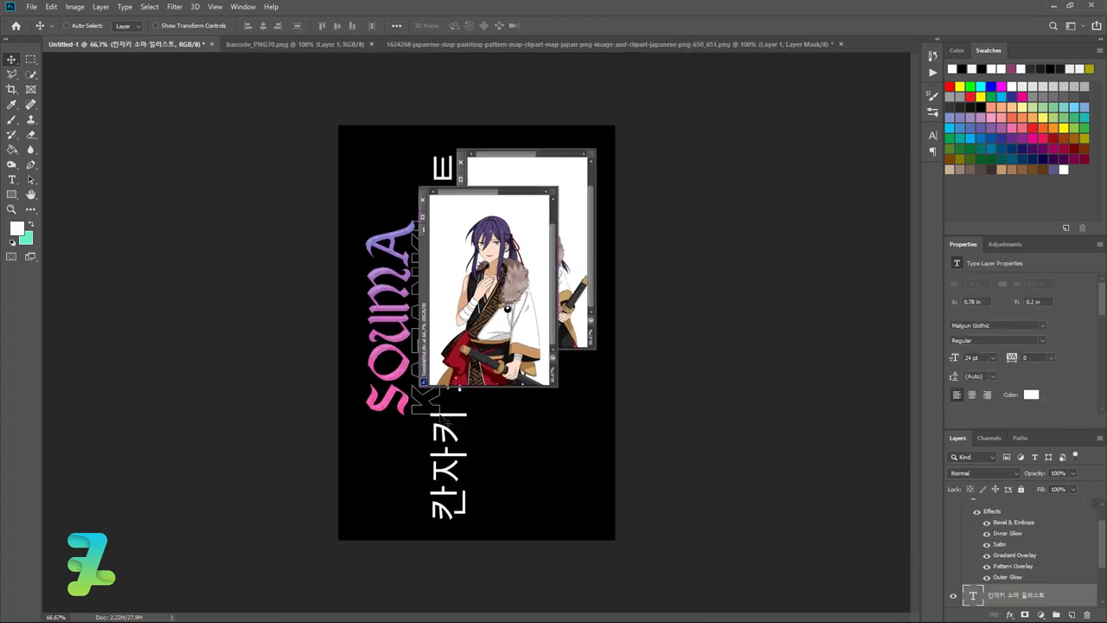
Shift the Korean text left and group the SOUMA and KAZANKI title layers
drag(441, 415, 373, 407)
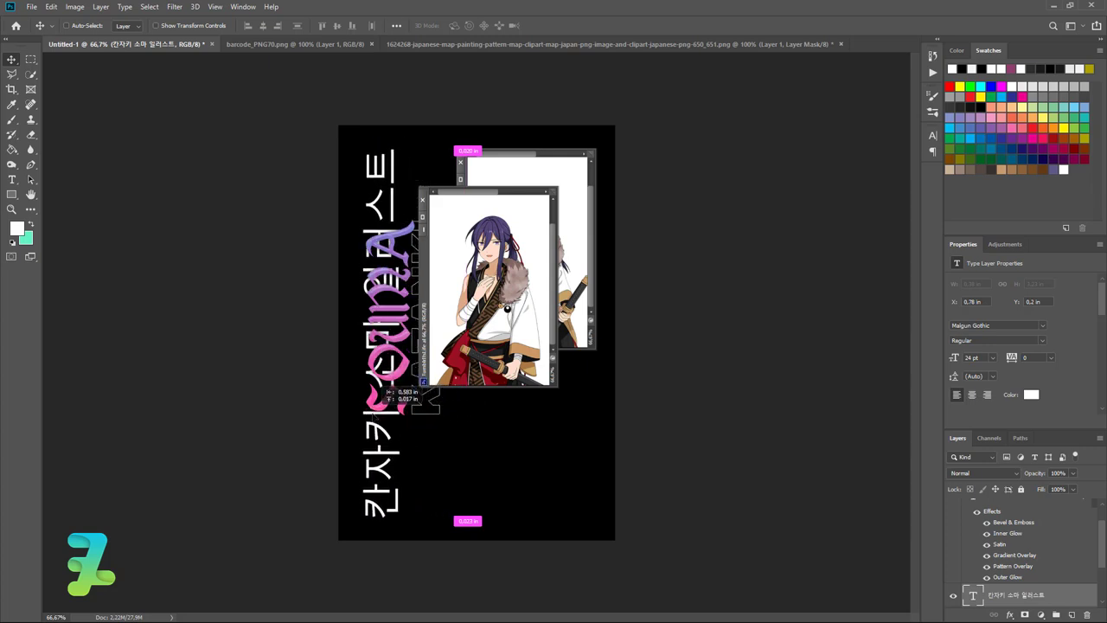
drag(375, 391, 391, 367)
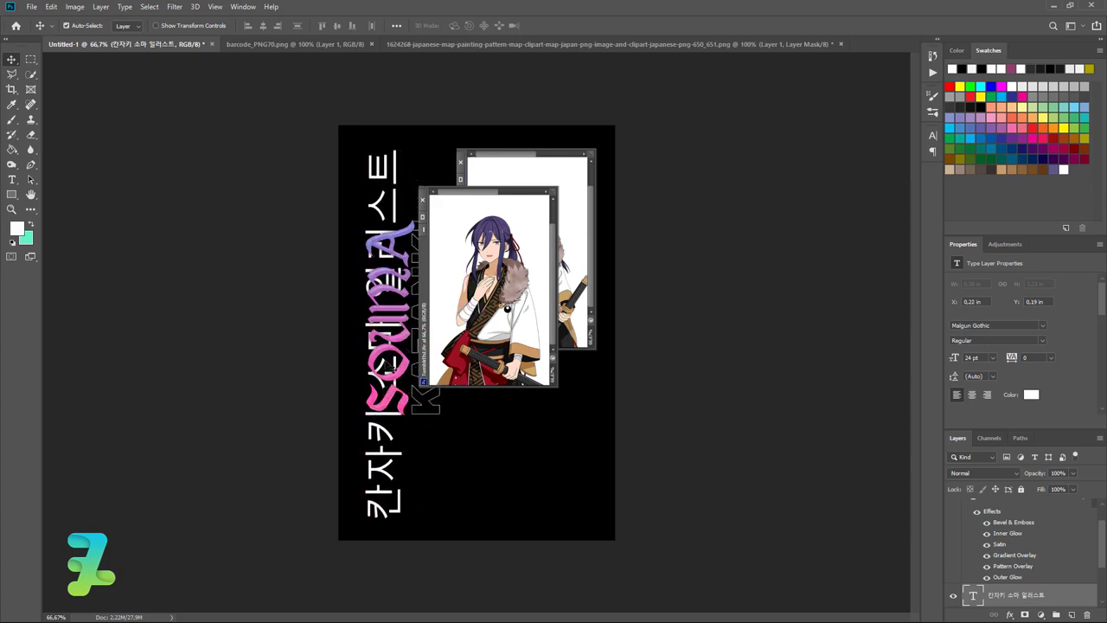
click(394, 356)
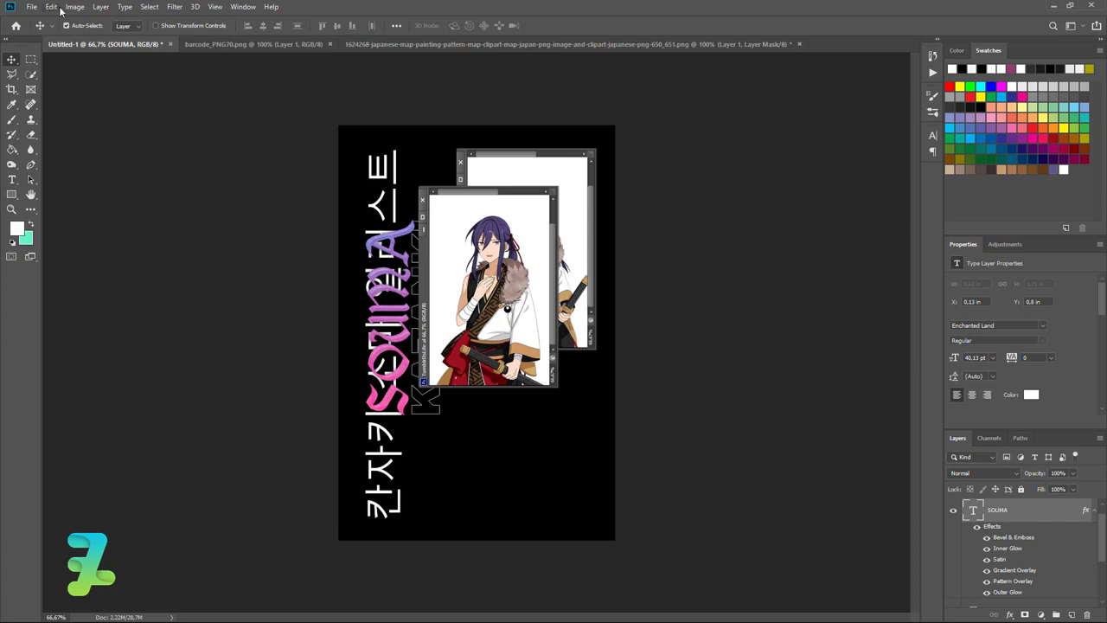
scroll(1002, 562, down, 2)
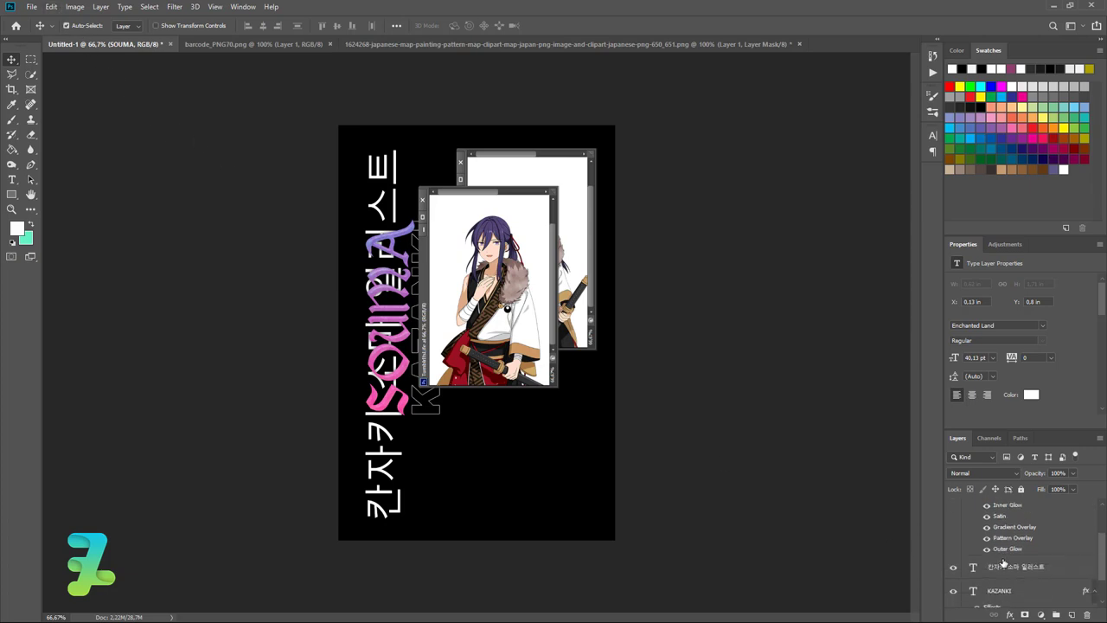
click(970, 591)
scroll(990, 554, up, 2)
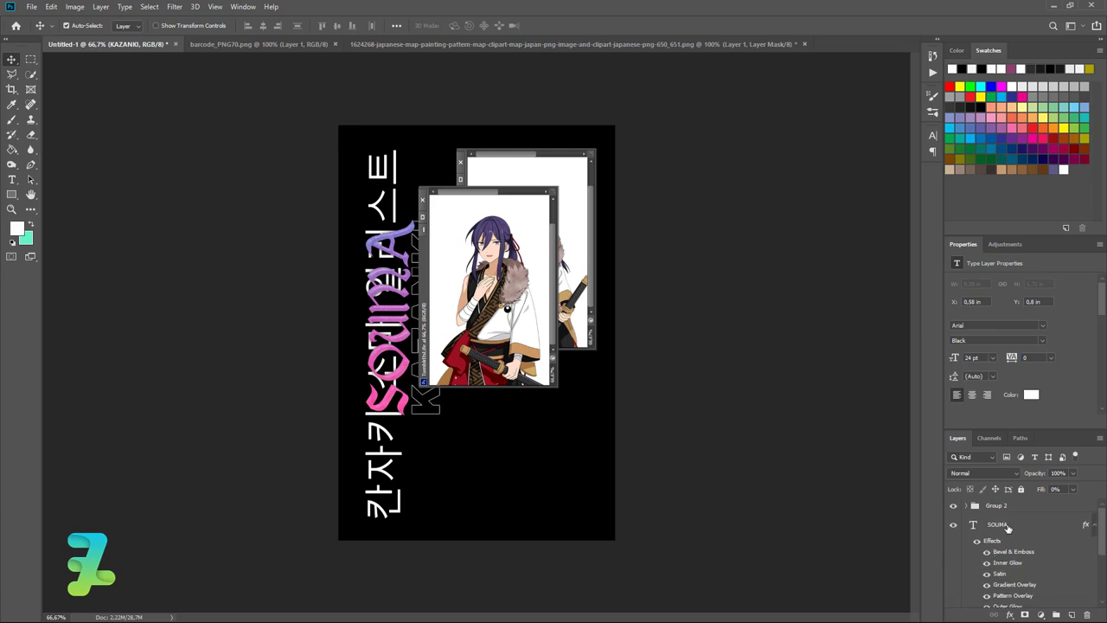
shift+click(1006, 525)
key(ctrl+g)
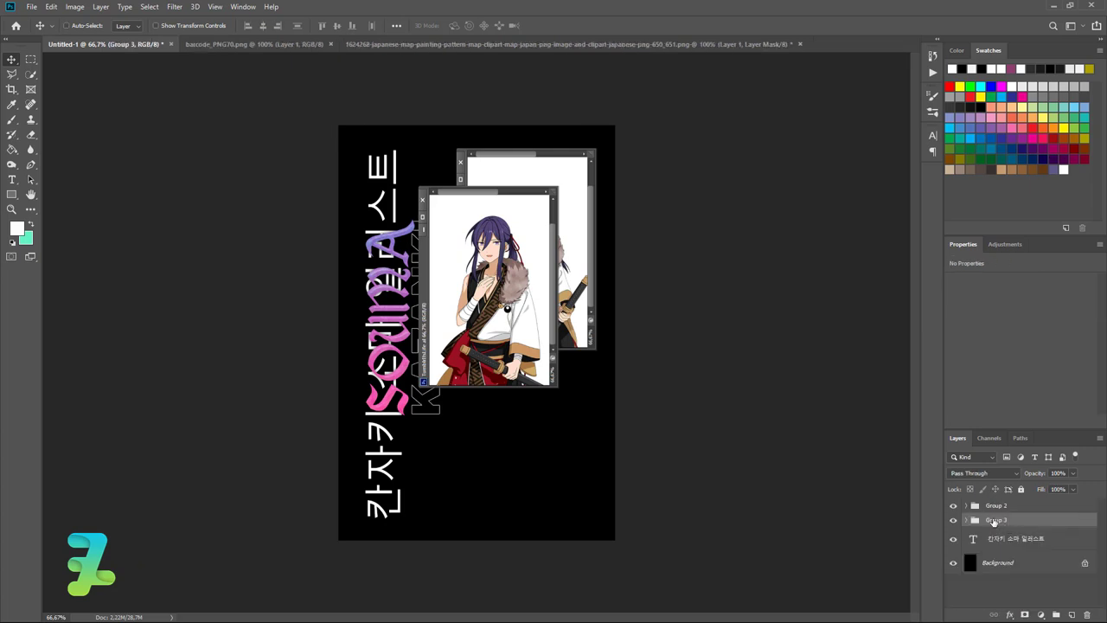
Rotate the title group 90° to horizontal, scale it to about 88%, and place it below the frames
key(ctrl+t)
drag(464, 222, 580, 425)
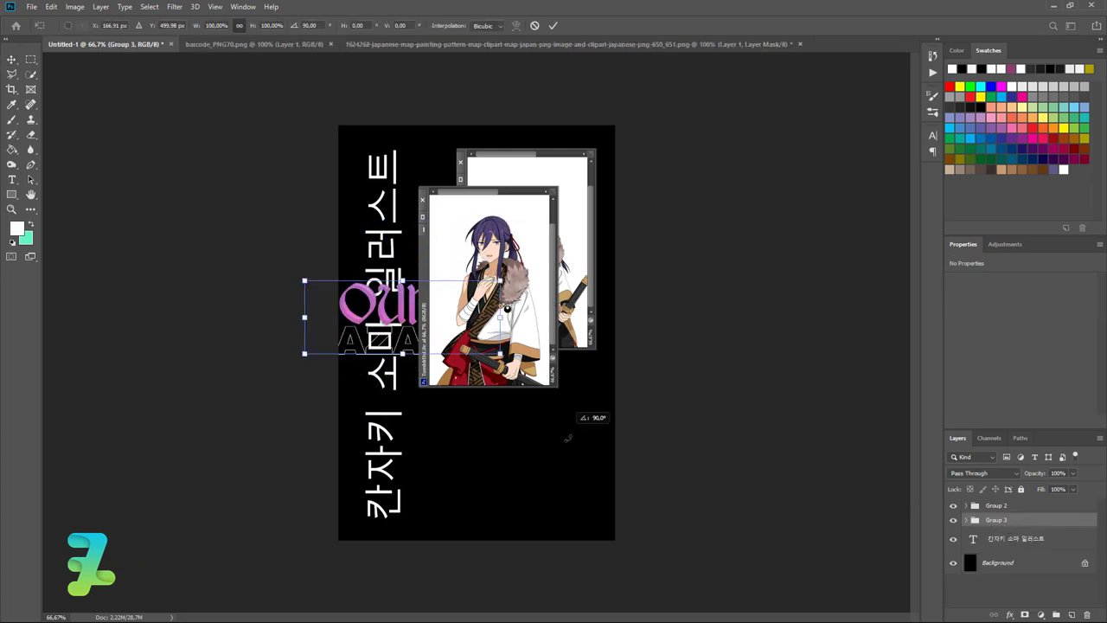
mouse_move(406, 305)
mouse_down()
mouse_move(514, 430)
mouse_move(530, 430)
mouse_up()
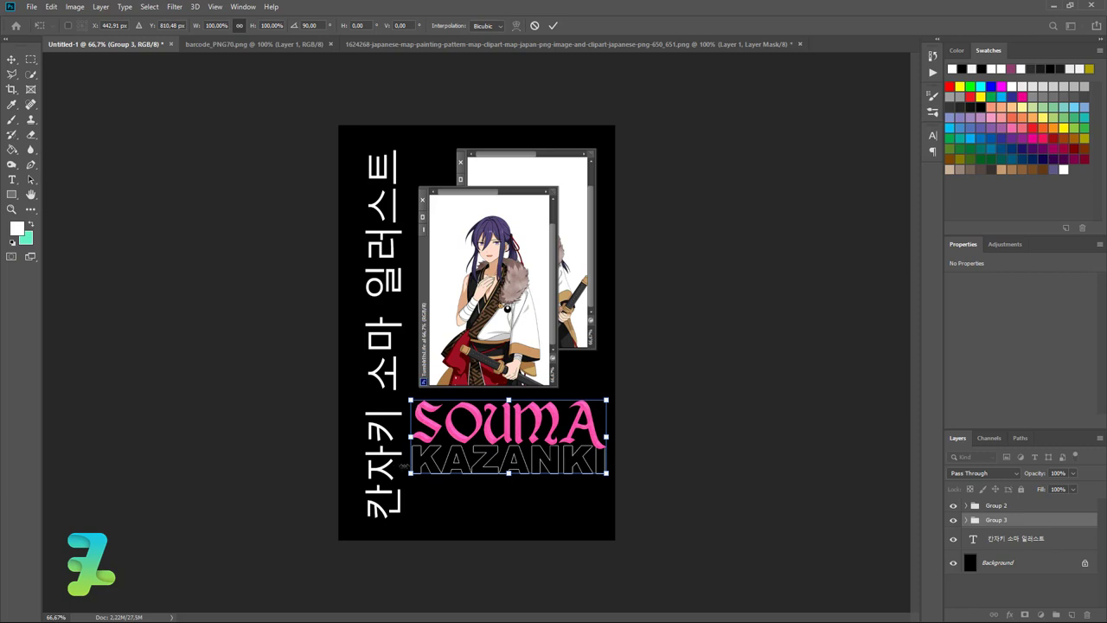
drag(412, 472, 423, 467)
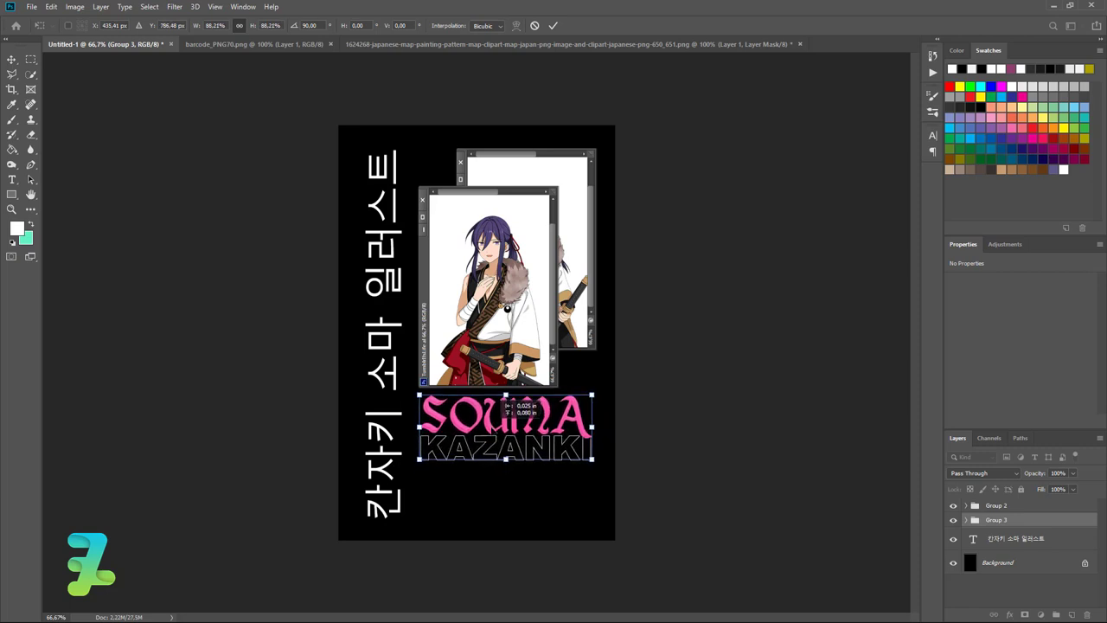
drag(505, 407, 501, 398)
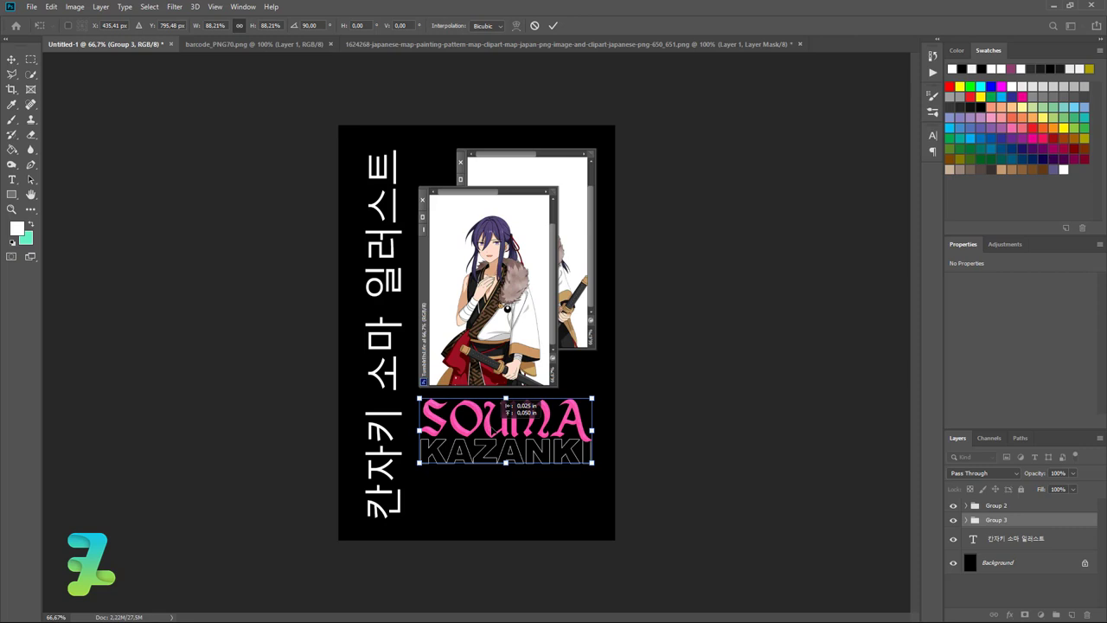
click(12, 59)
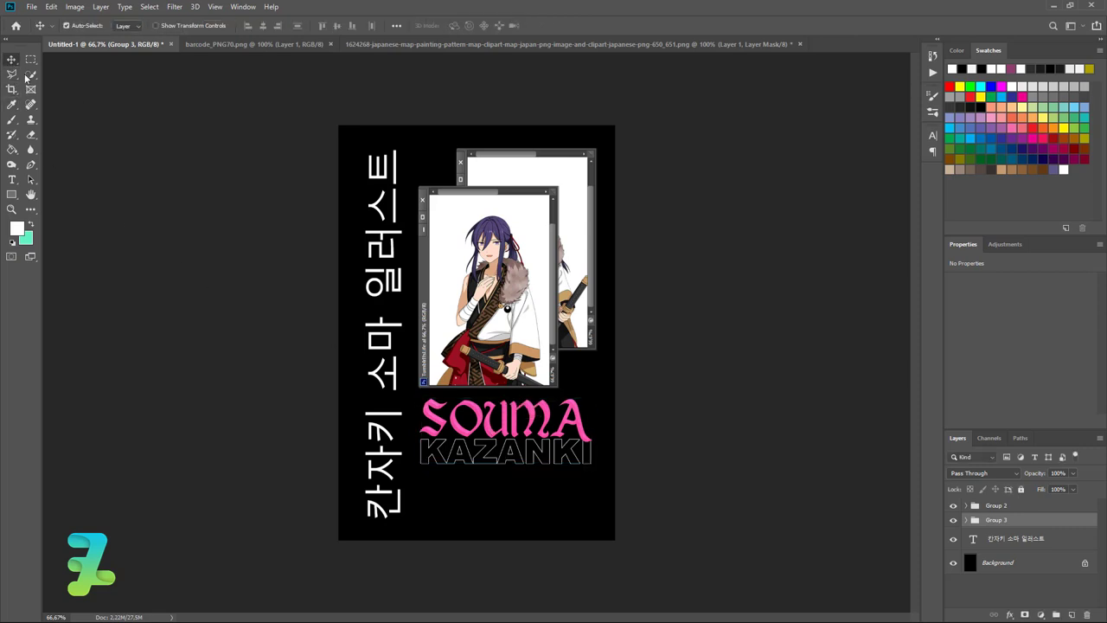
Move Group 2 and Group 3 down slightly together
double_click(972, 506)
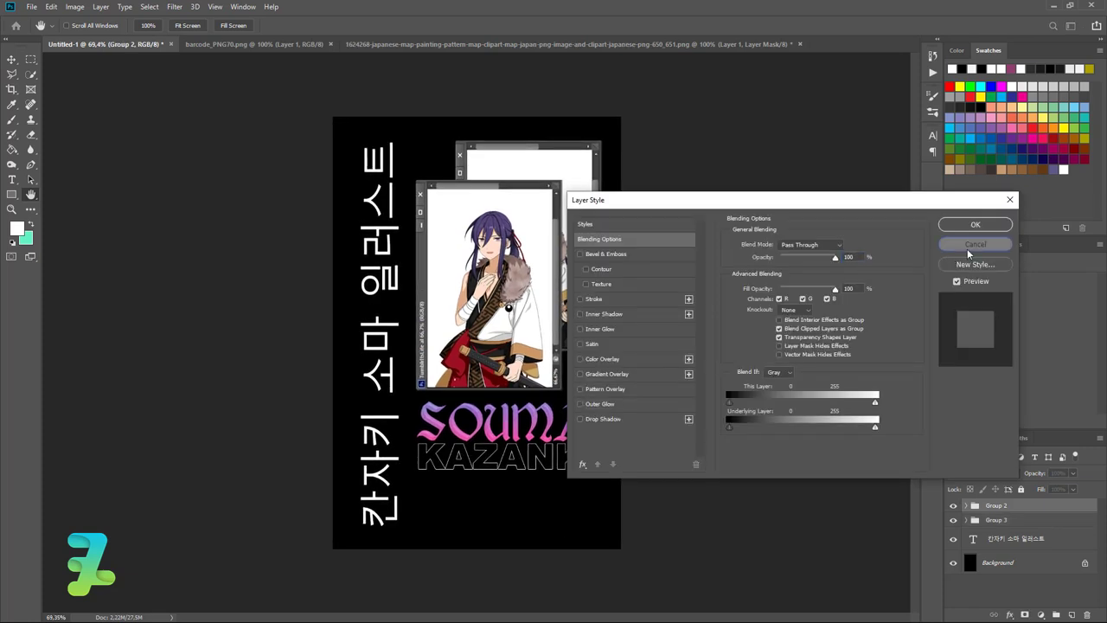
click(967, 248)
shift+click(1038, 520)
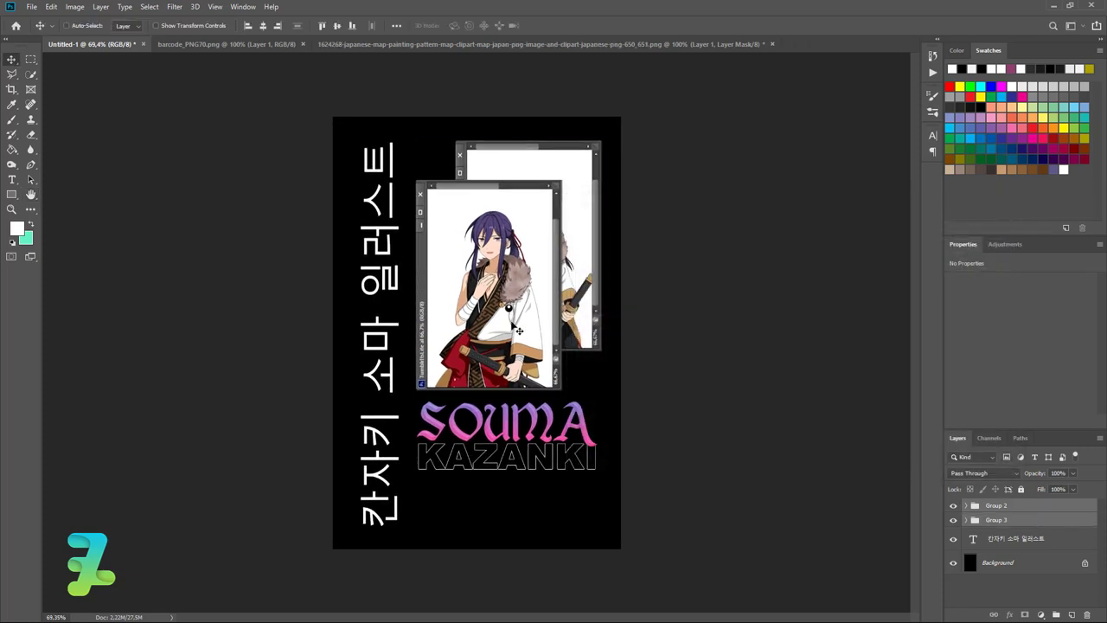
drag(498, 326, 496, 344)
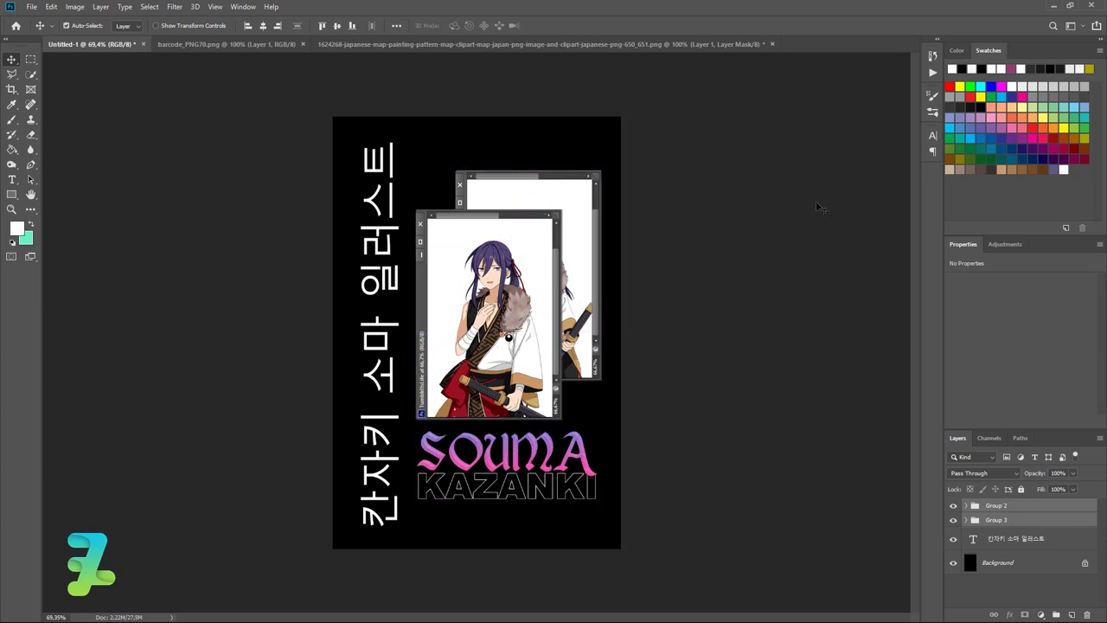
Copy the Japan map sun image into the poster and close the map without saving
click(469, 41)
right_click(473, 43)
click(527, 87)
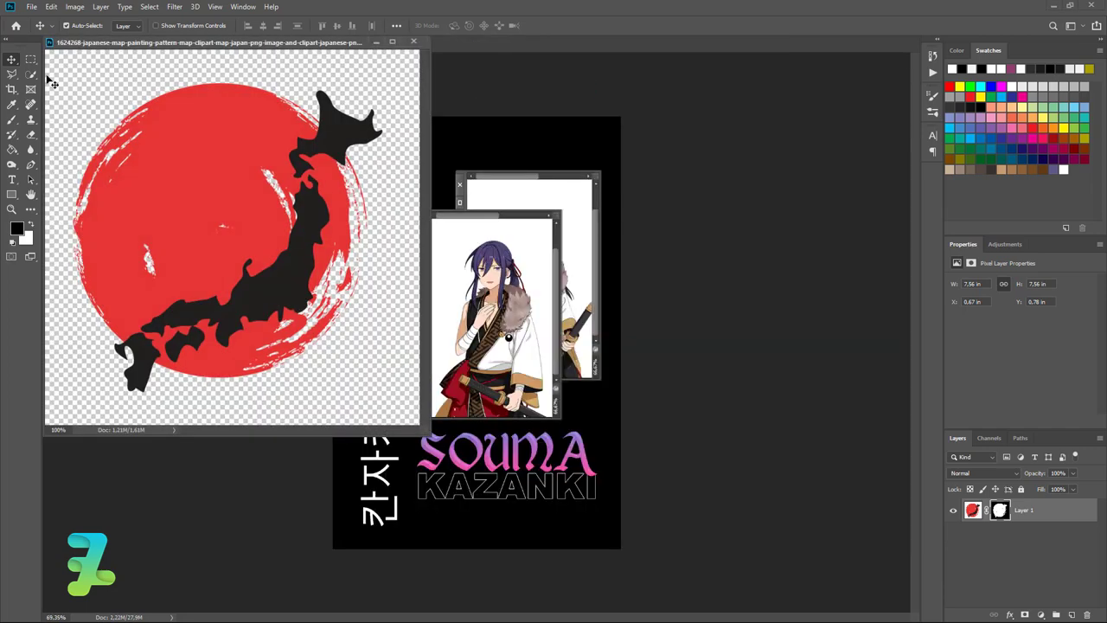
drag(245, 130, 501, 145)
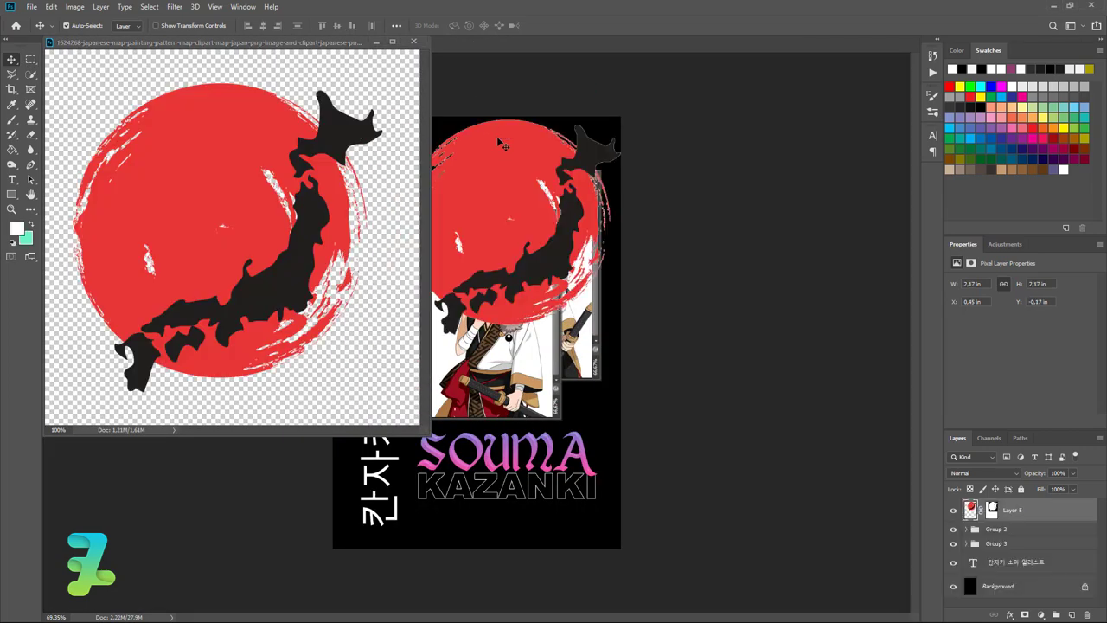
click(413, 42)
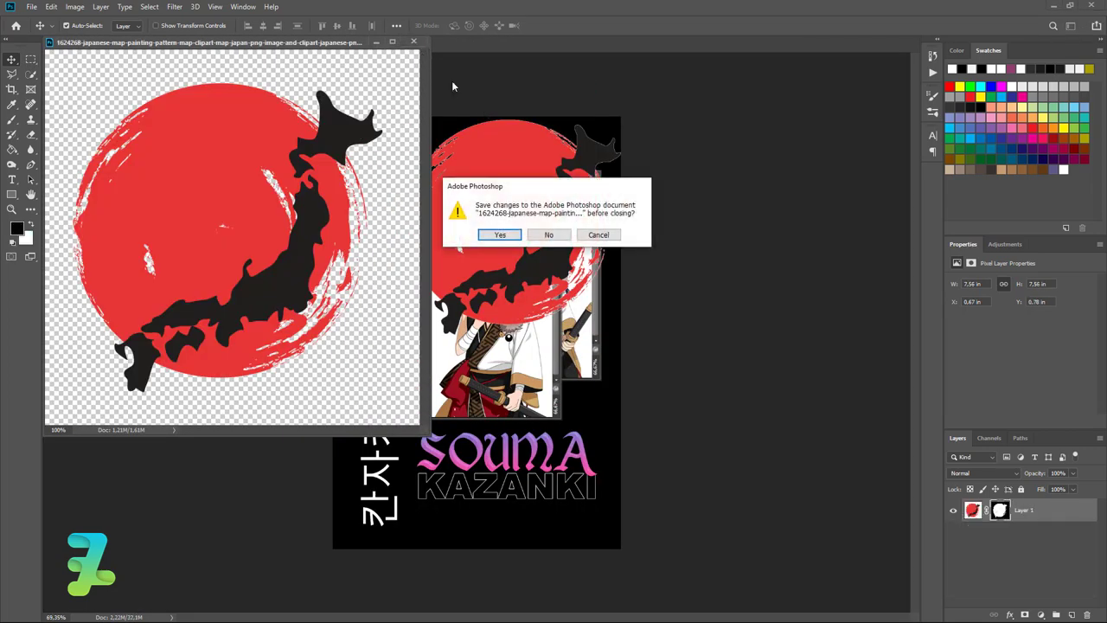
click(549, 237)
Put Layer 5 beneath the Korean text, enlarge it to about 109%, and position it
drag(1062, 512, 1064, 560)
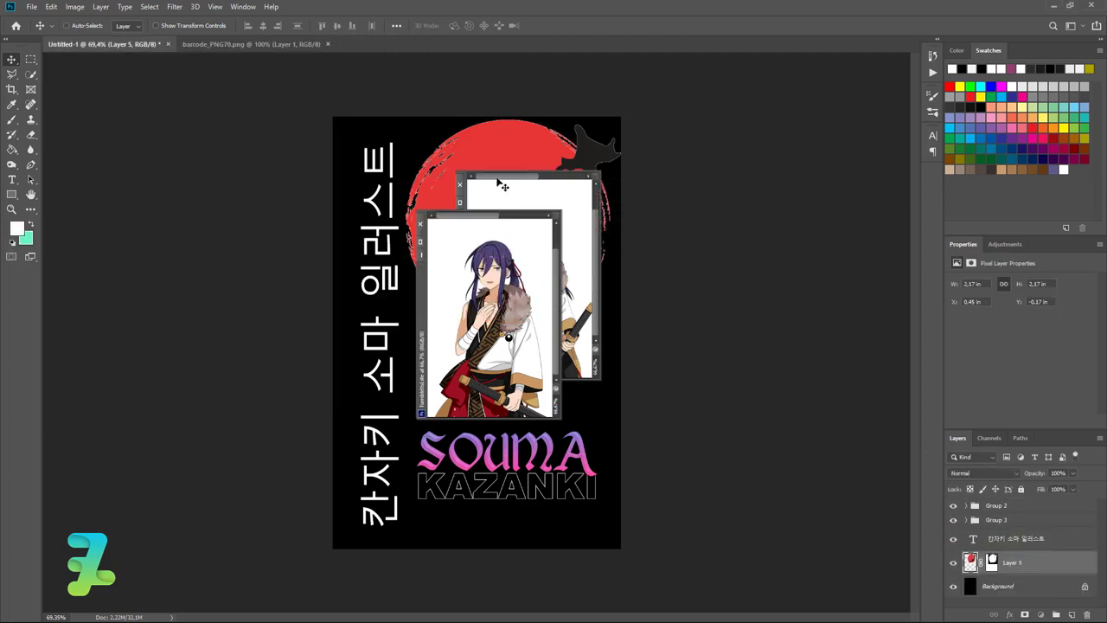
mouse_move(498, 182)
mouse_down()
mouse_move(416, 158)
mouse_move(473, 183)
mouse_up()
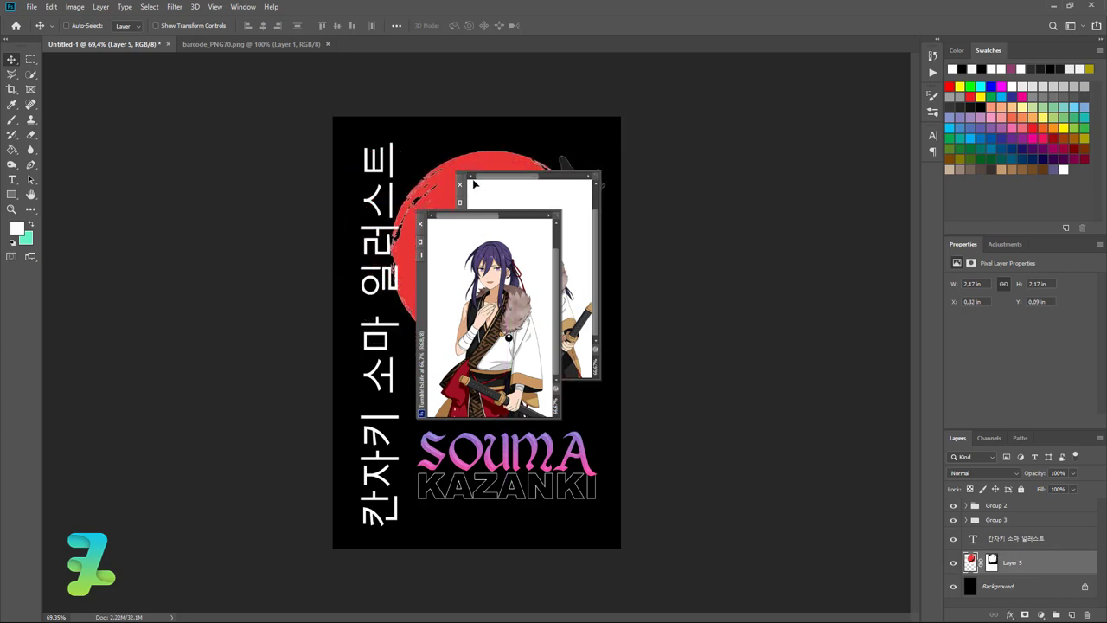
key(ctrl+t)
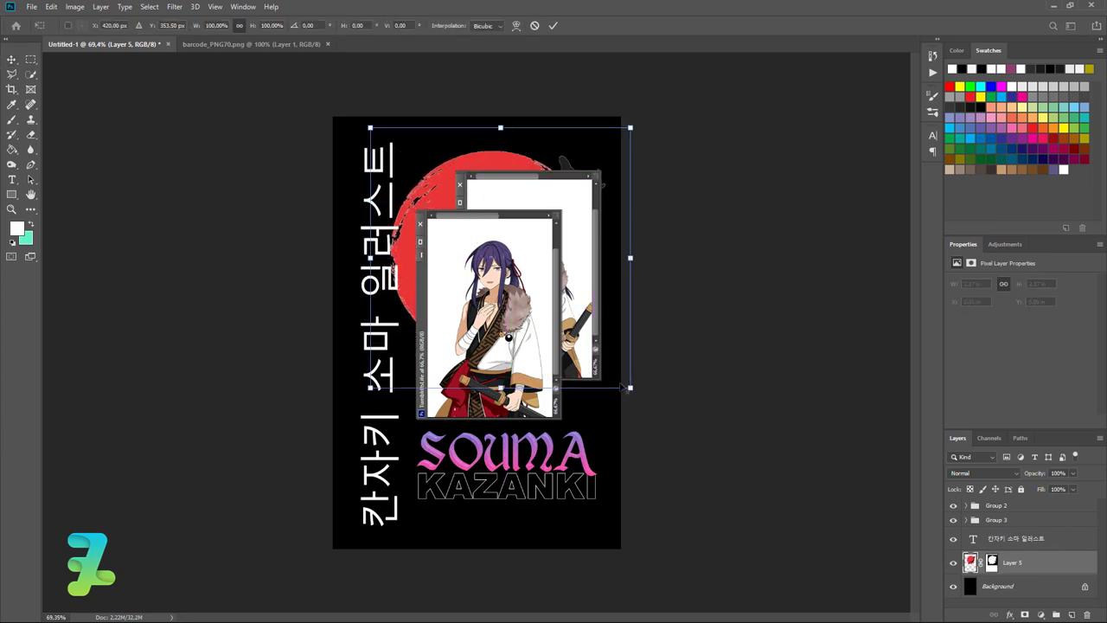
drag(629, 387, 648, 416)
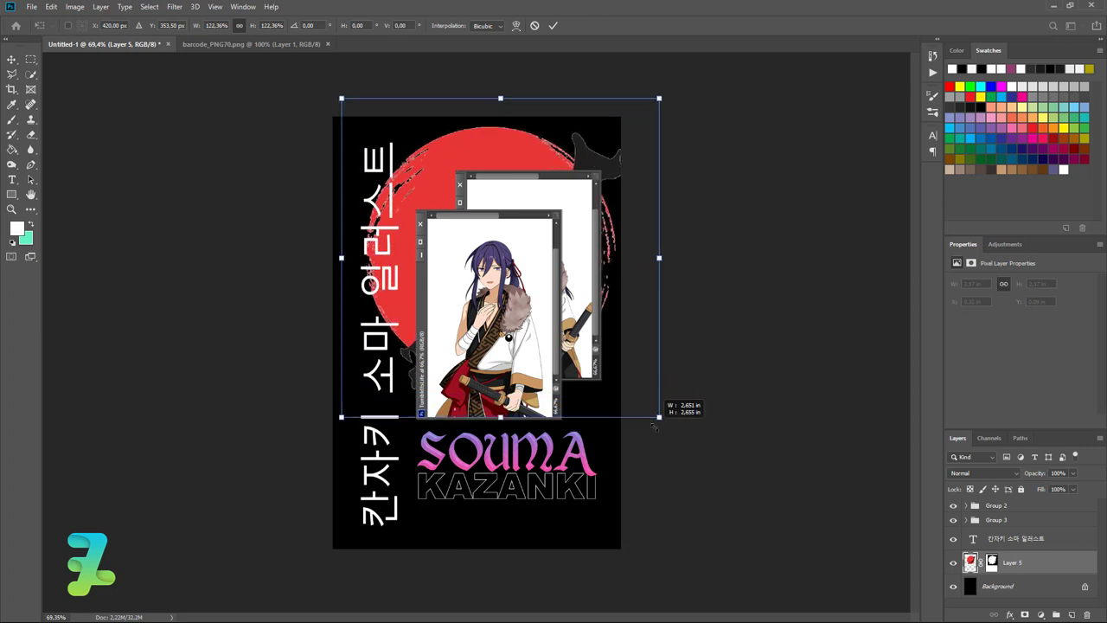
drag(658, 417, 661, 412)
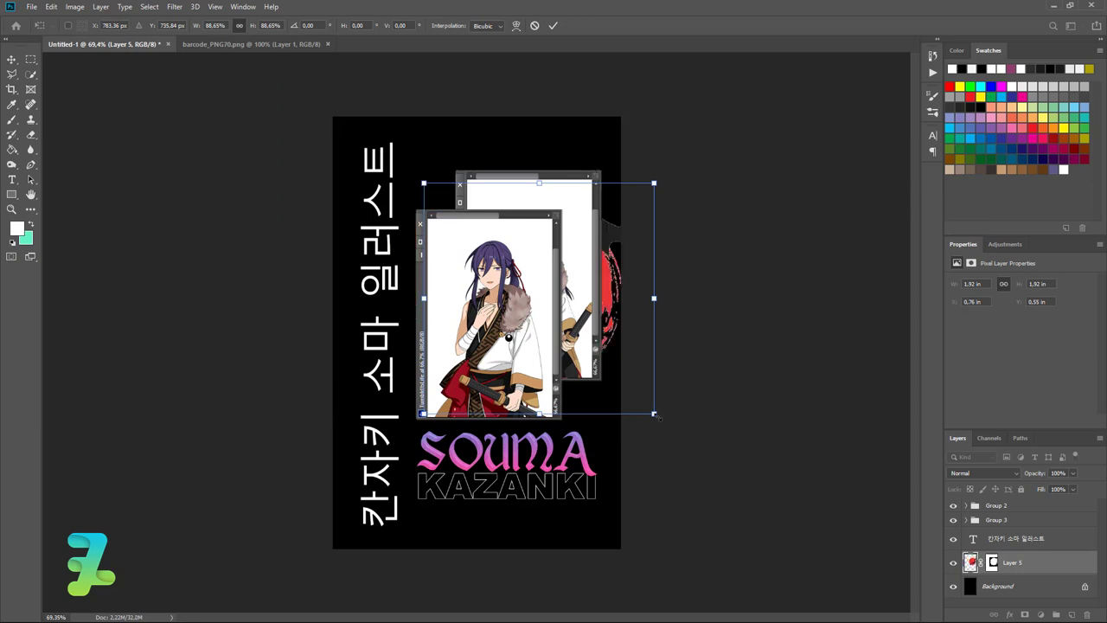
drag(655, 413, 656, 414)
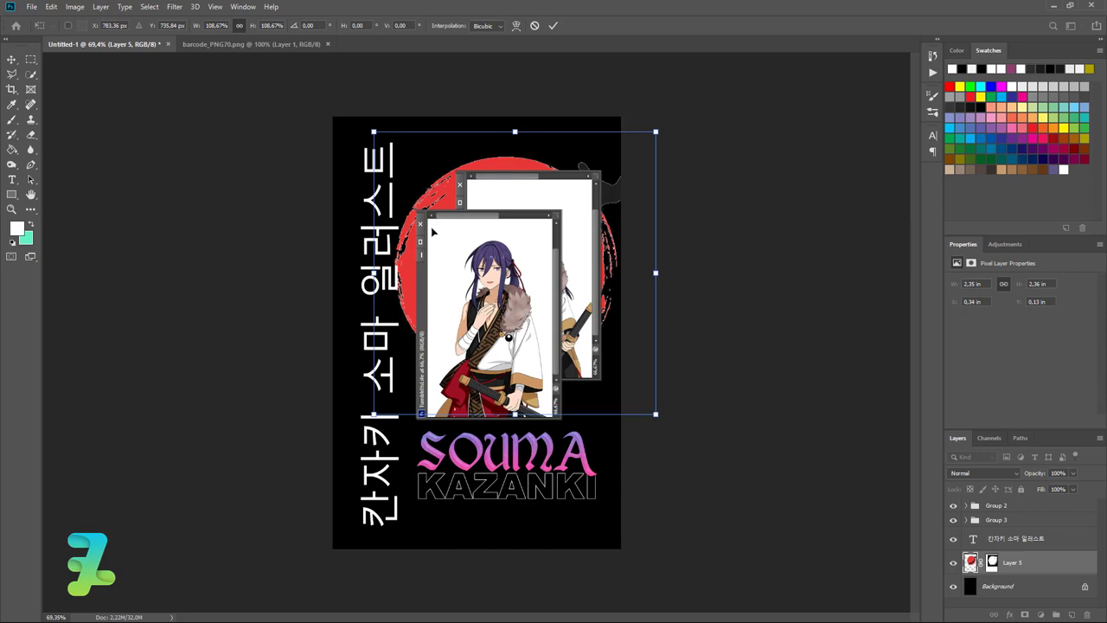
mouse_move(433, 202)
mouse_down()
mouse_move(411, 216)
mouse_move(440, 196)
mouse_up()
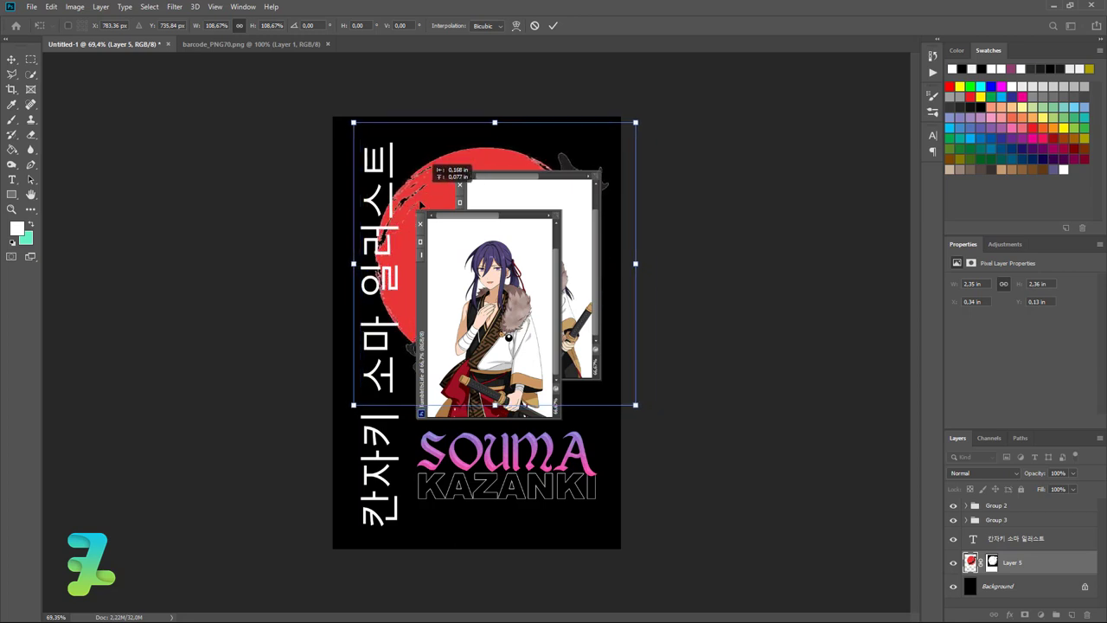
drag(432, 191, 417, 199)
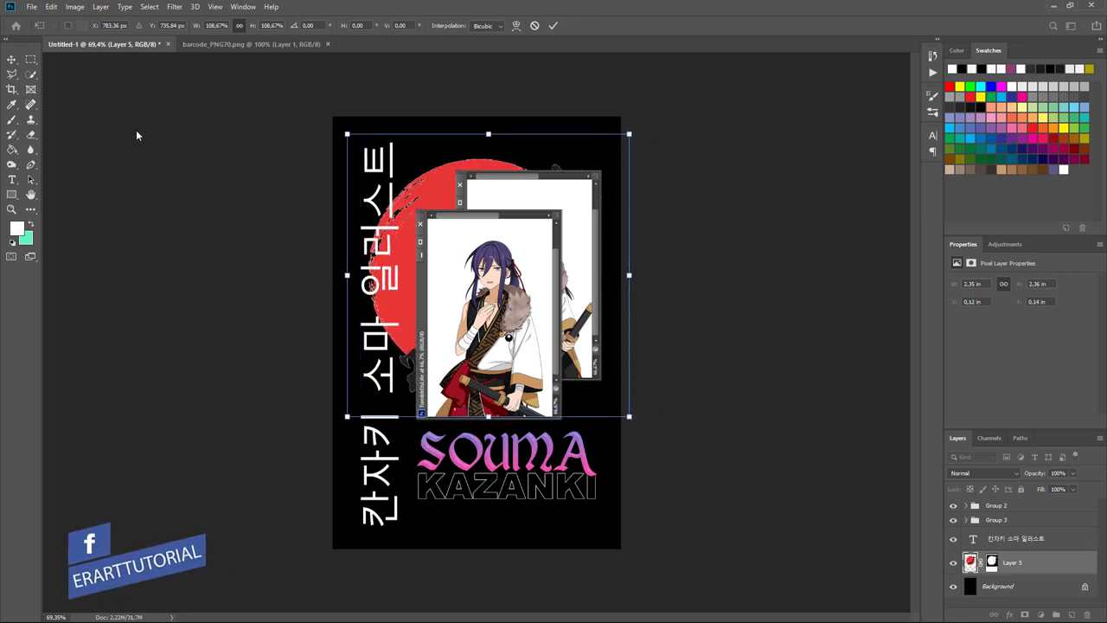
click(13, 66)
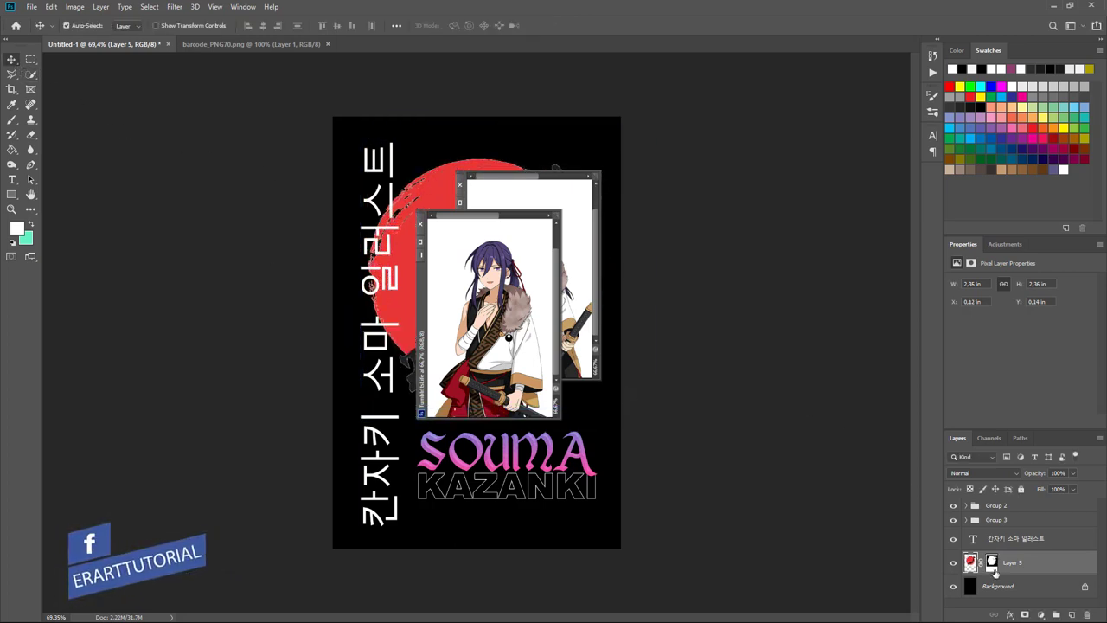
Convert the sun layer to a smart object and try, then discard, a colour overlay
right_click(1058, 567)
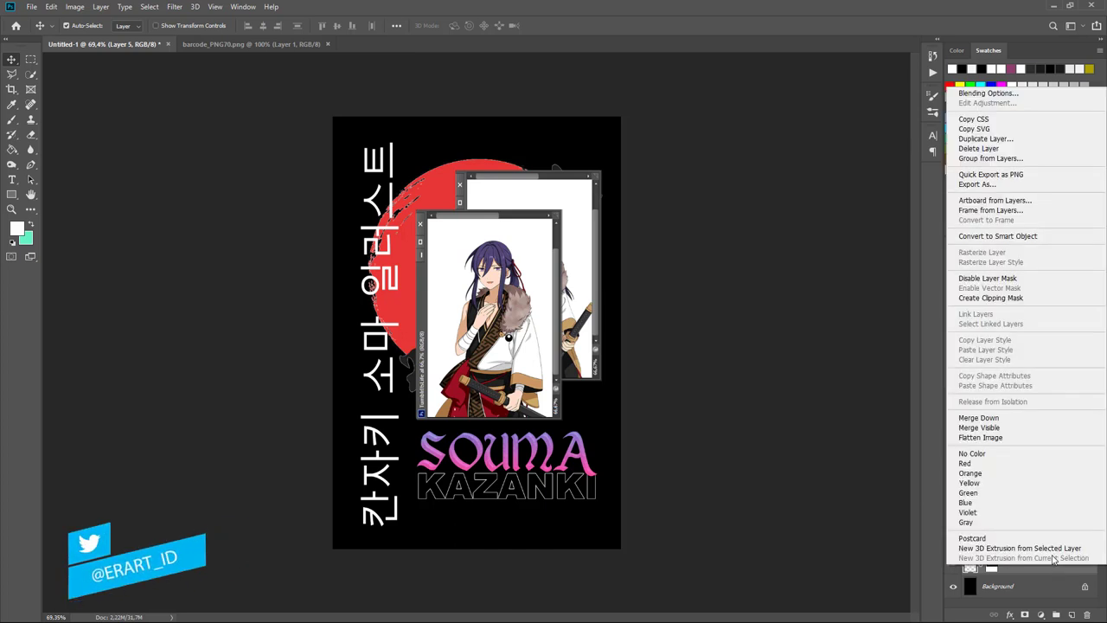
click(995, 236)
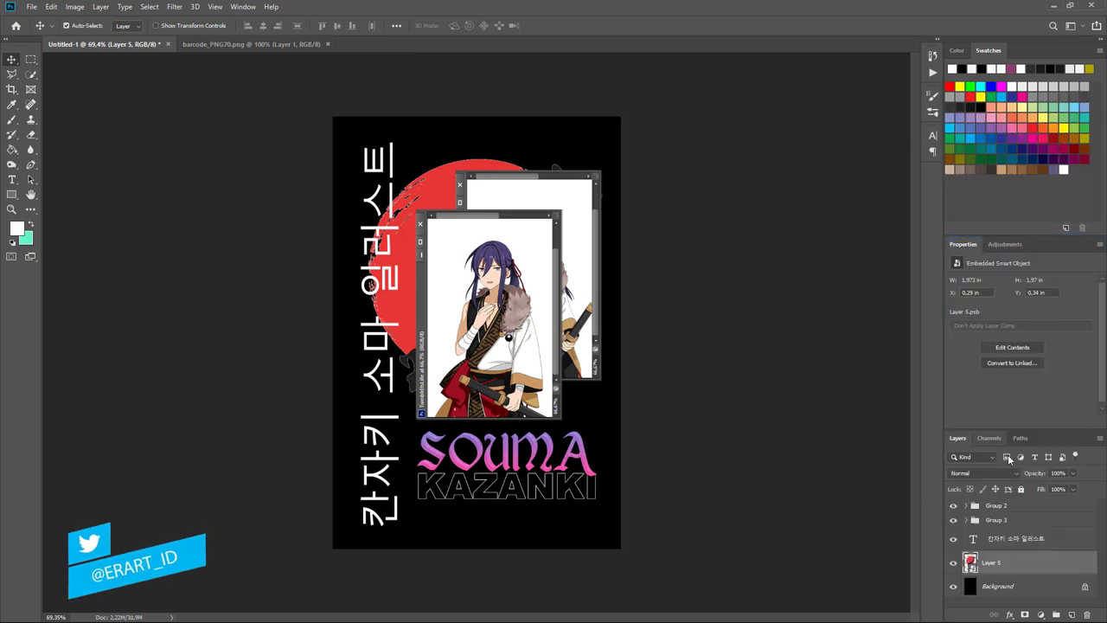
double_click(1042, 564)
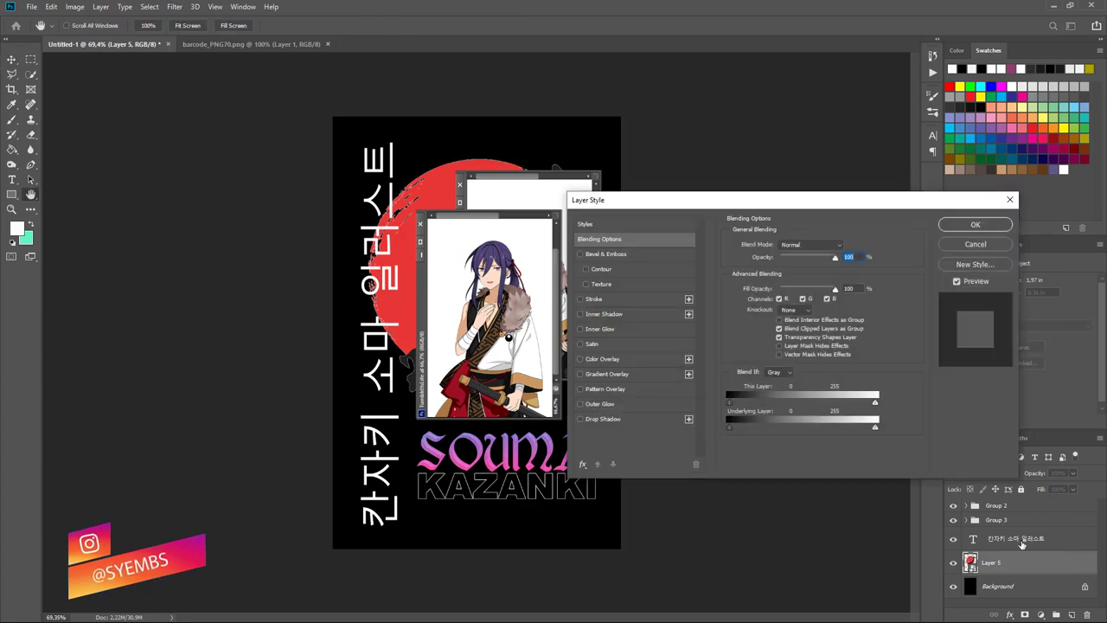
click(580, 359)
click(578, 356)
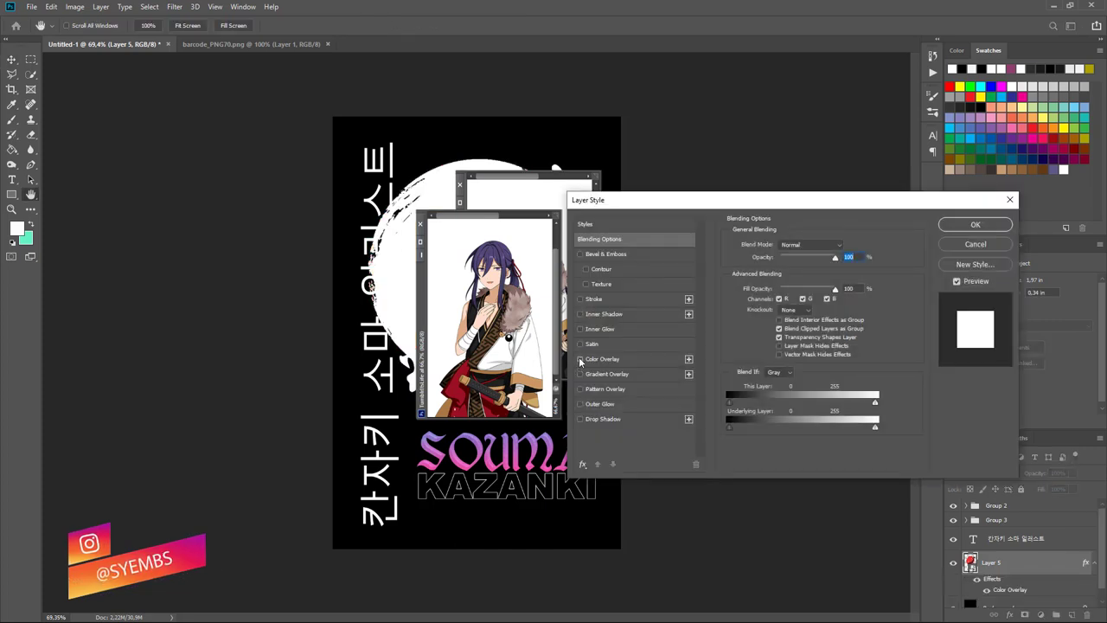
click(578, 356)
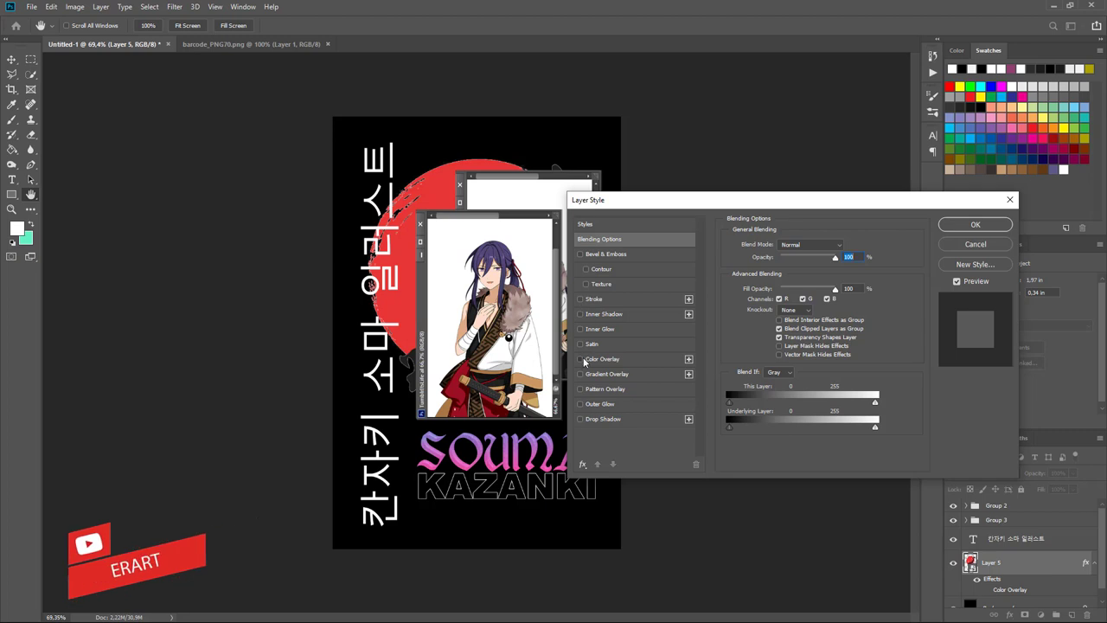
click(17, 228)
click(967, 248)
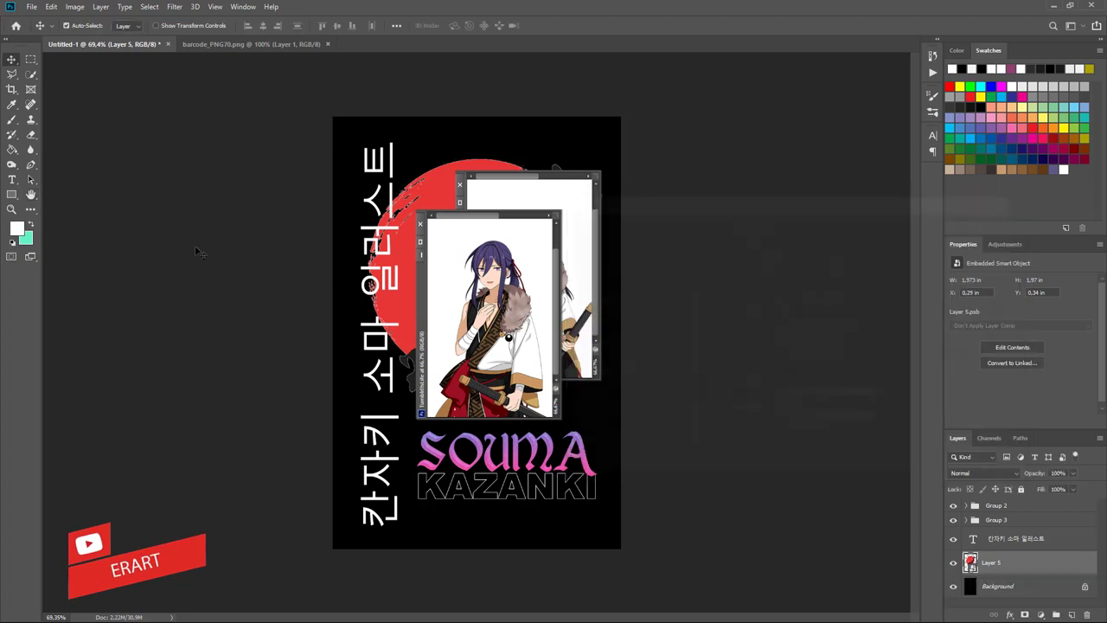
Sample the sun's red as the foreground colour
click(17, 228)
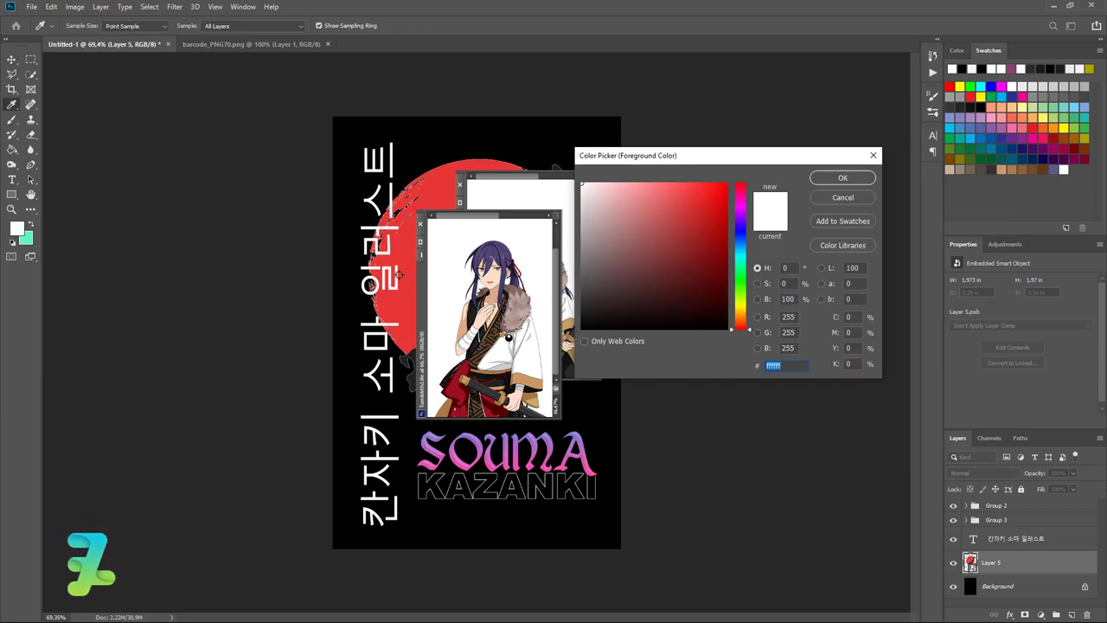
click(398, 275)
click(843, 177)
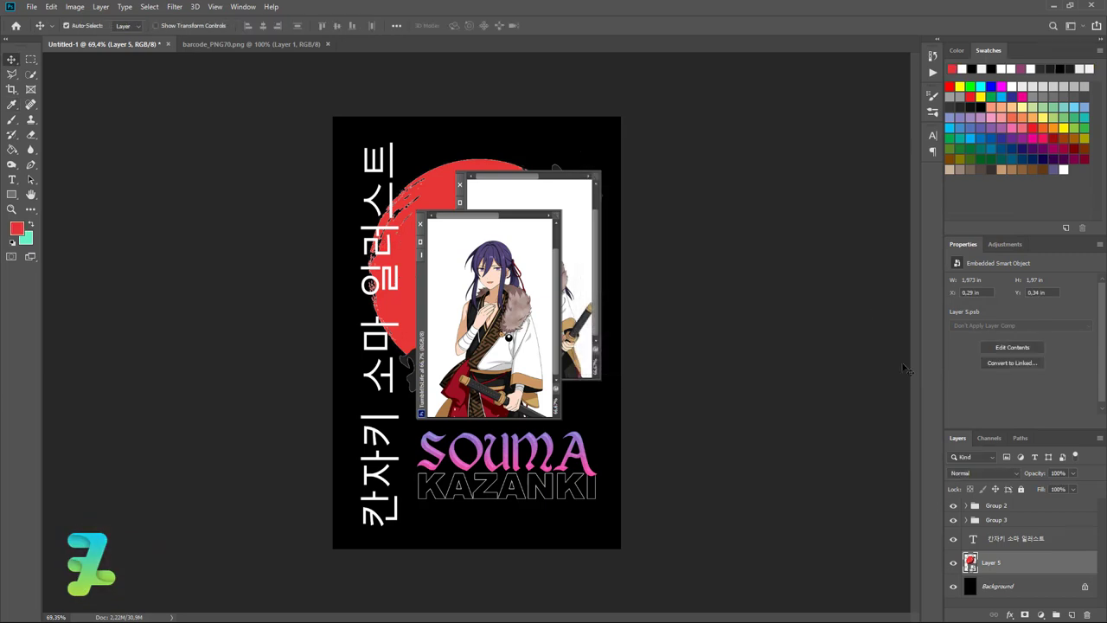
Apply a #e83634 Color Overlay to Layer 5 and duplicate it as Layer 5 copy
double_click(1067, 563)
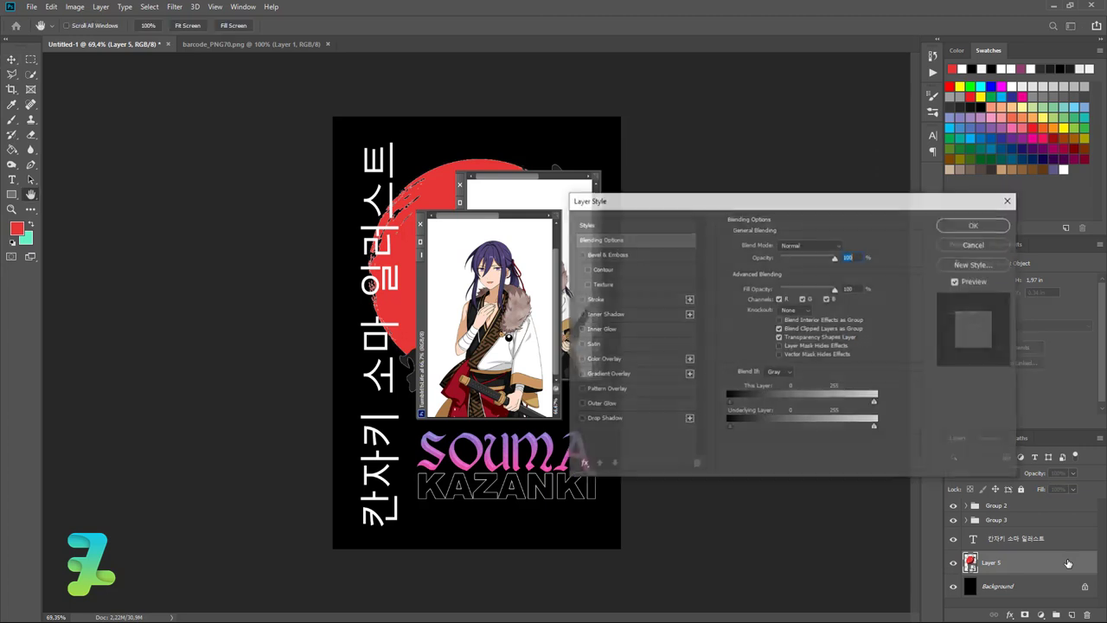
click(586, 361)
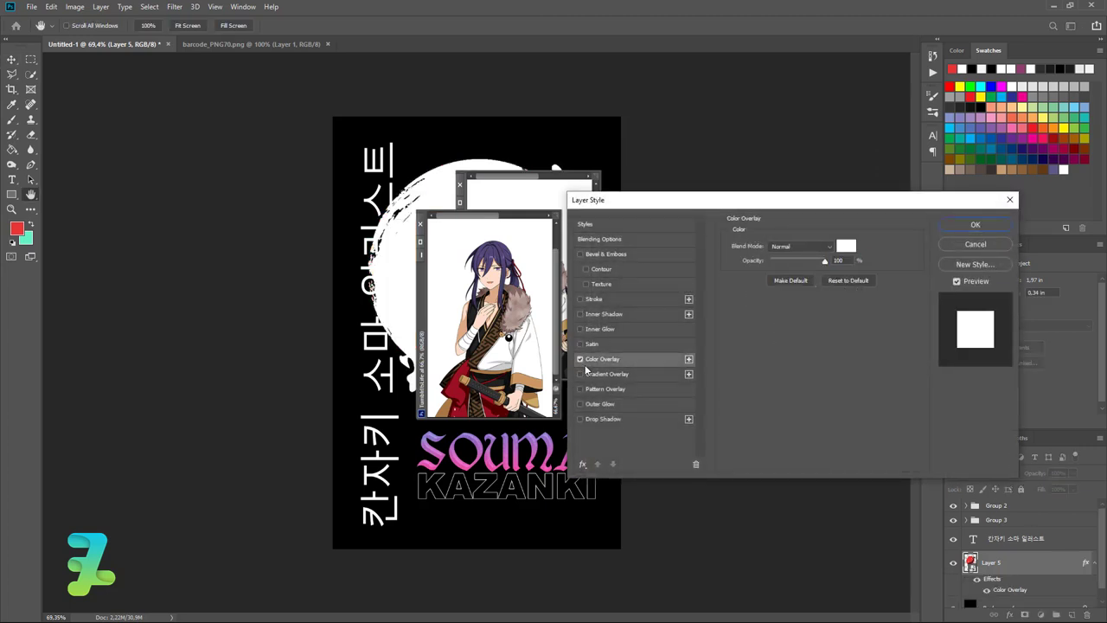
click(844, 247)
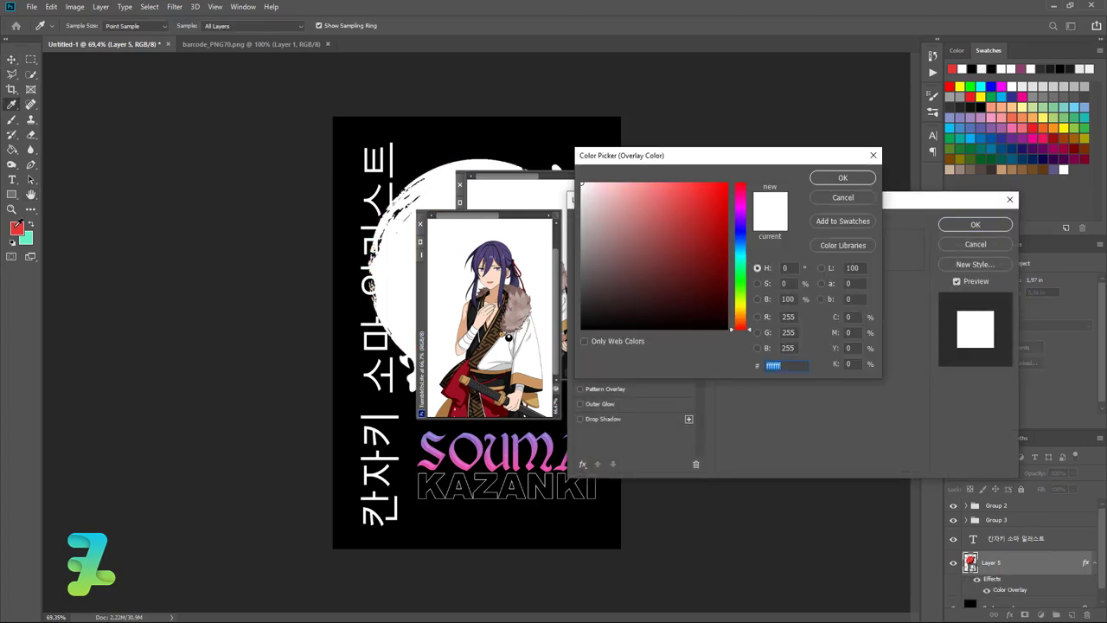
text(e83634)
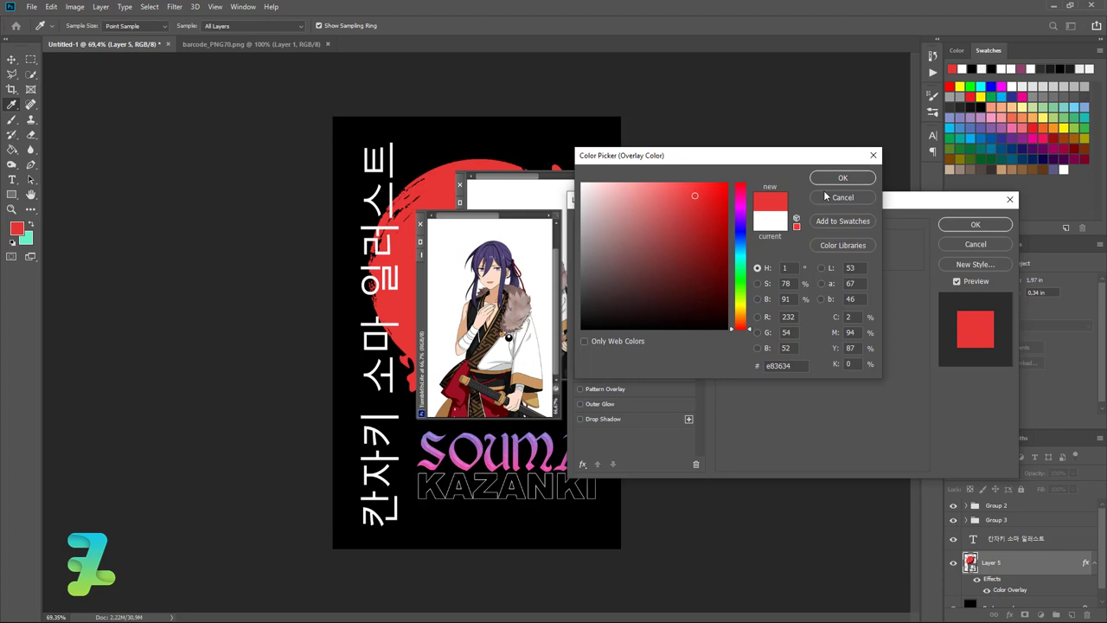
click(844, 178)
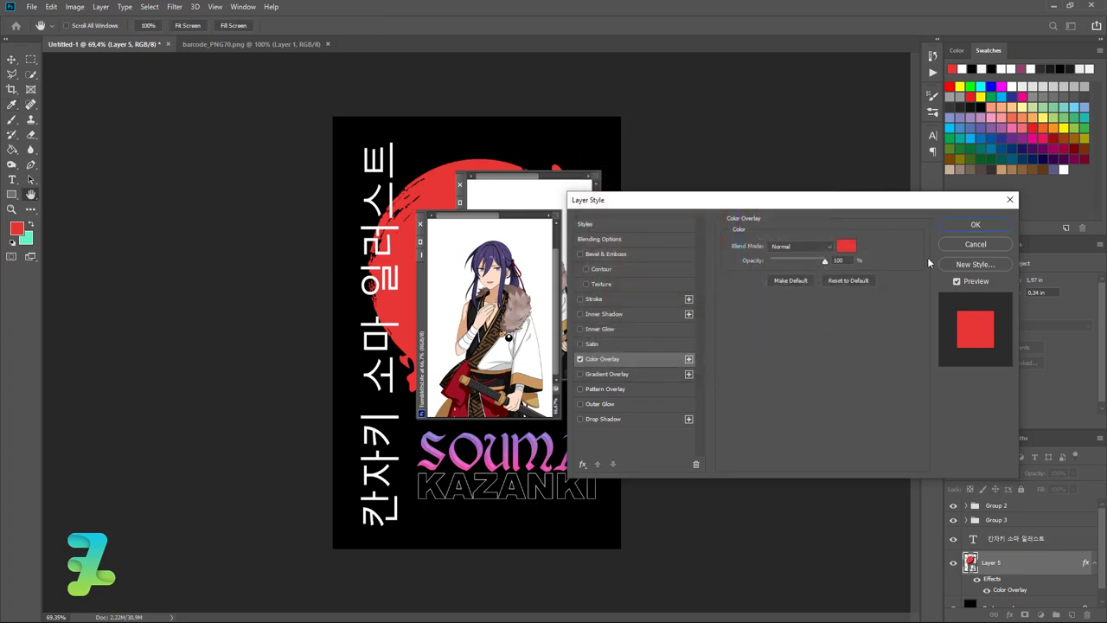
click(962, 225)
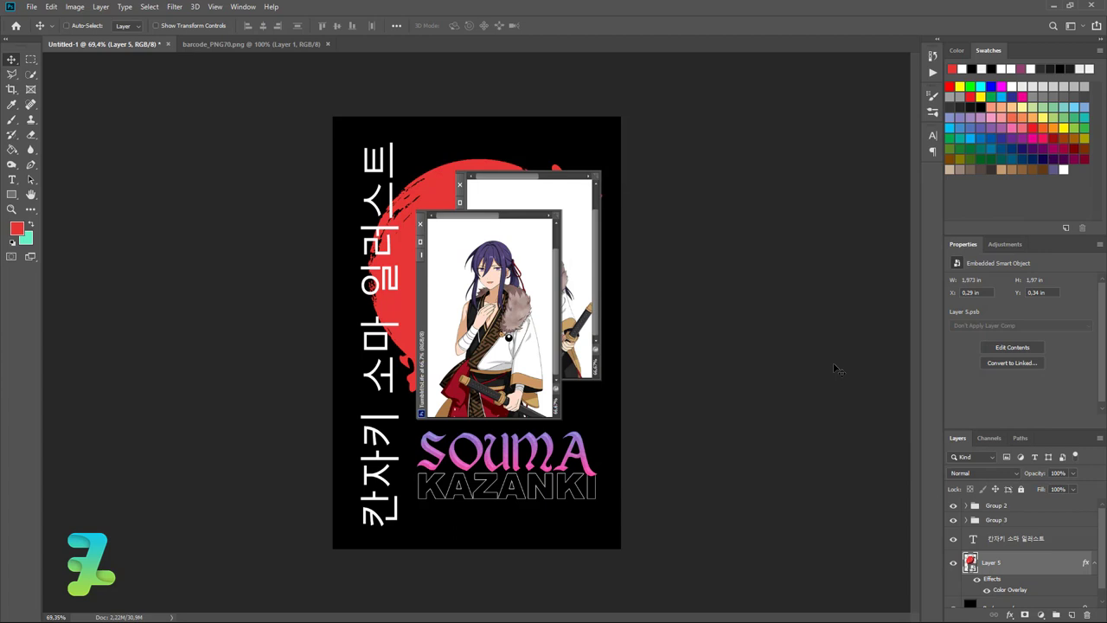
key(ctrl+j)
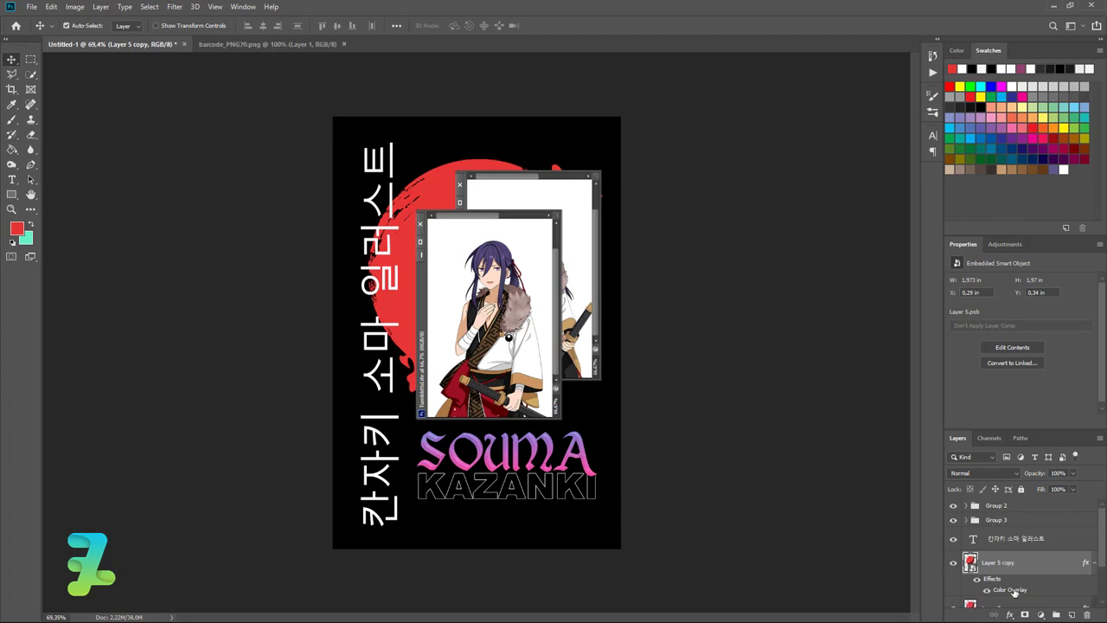
Change Layer 5 copy's Color Overlay to a dark grey (#2b2b2b)
double_click(1012, 589)
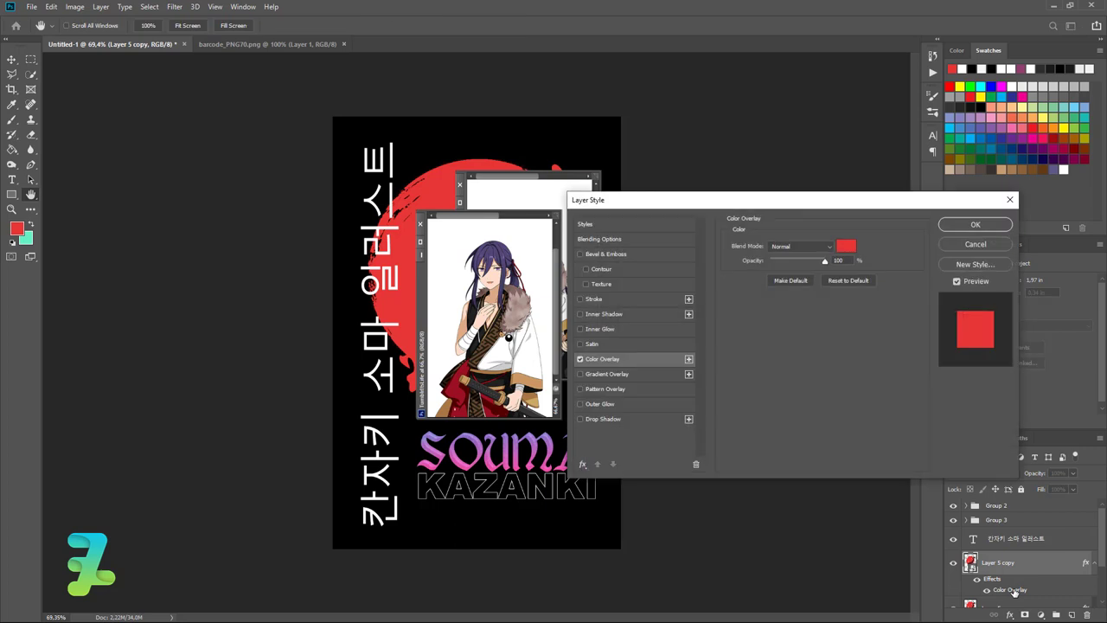
click(844, 248)
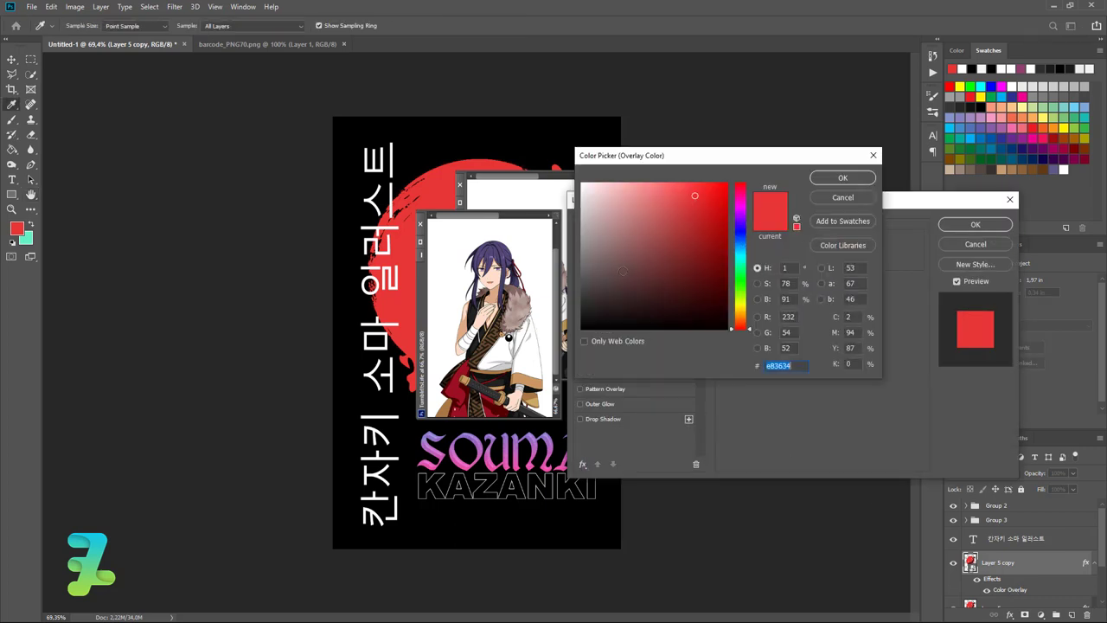
click(581, 301)
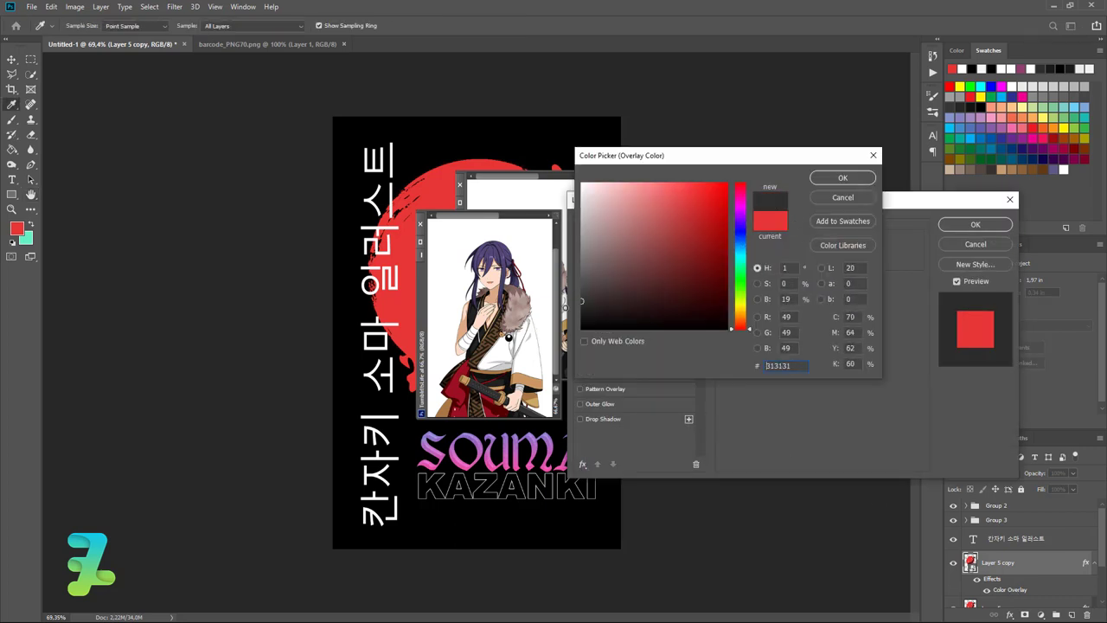
click(832, 183)
click(958, 227)
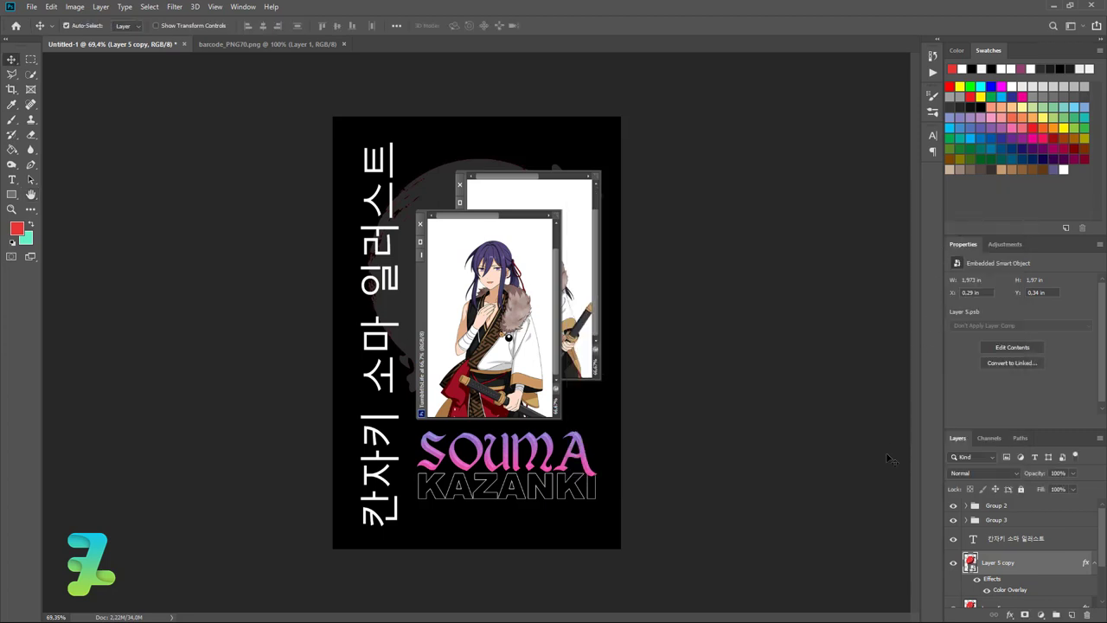
Add a white layer mask to Layer 5 copy
scroll(997, 564, down, 1)
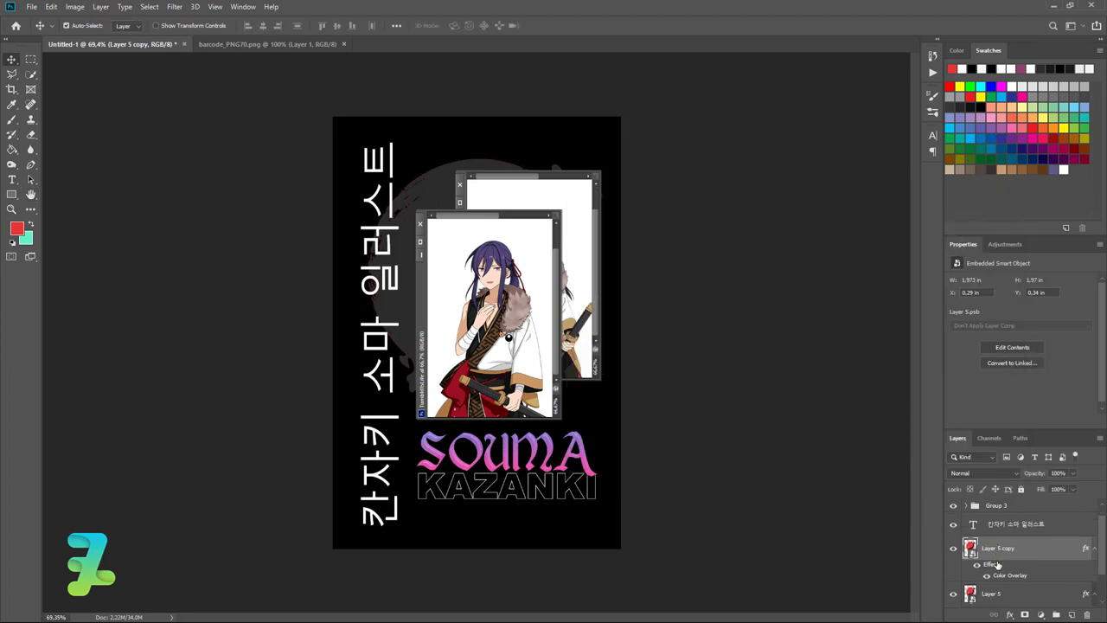
scroll(997, 564, down, 1)
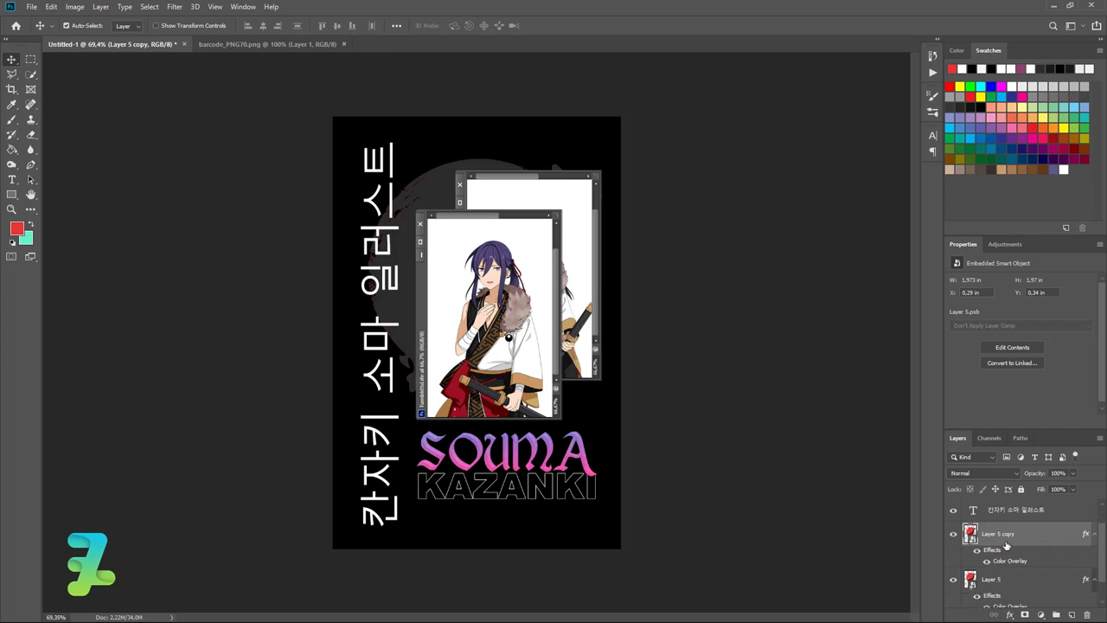
click(1023, 614)
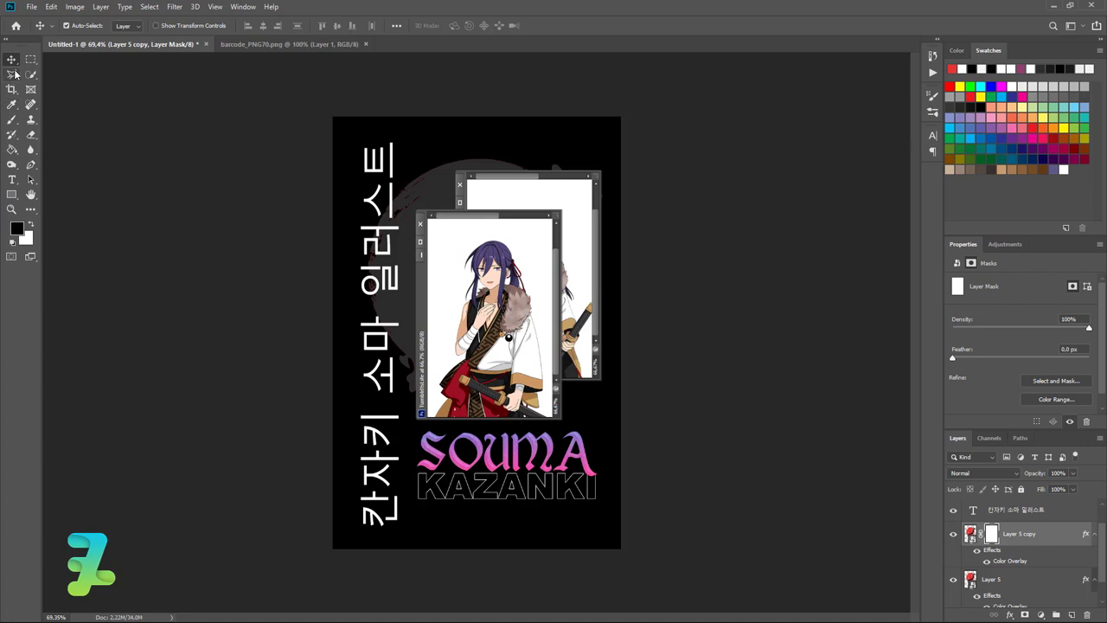
Brush-paint Layer 5 copy's mask to reveal the red sun behind the frames and text
click(10, 120)
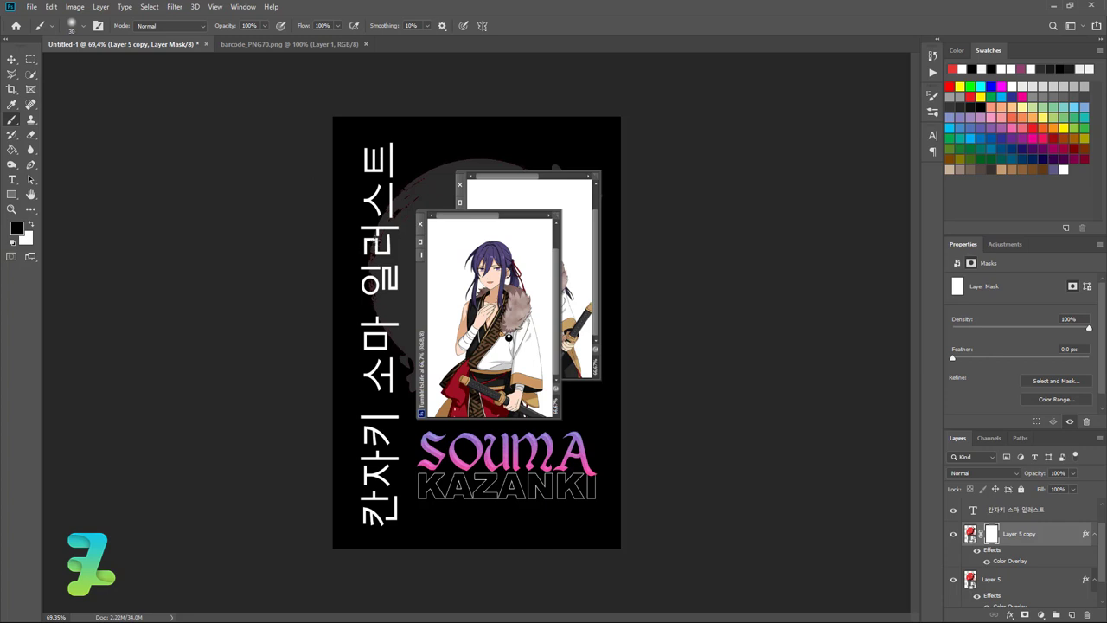
mouse_move(472, 190)
mouse_down()
mouse_move(506, 176)
mouse_move(403, 230)
mouse_move(419, 184)
mouse_up()
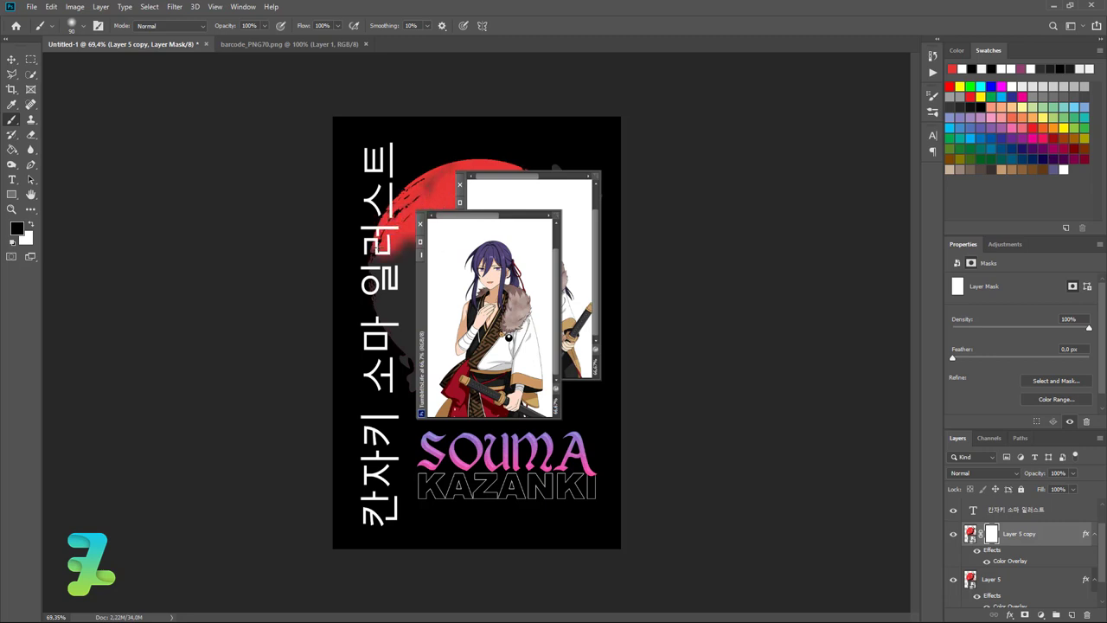
mouse_move(406, 242)
mouse_down()
mouse_move(430, 306)
mouse_move(400, 339)
mouse_up()
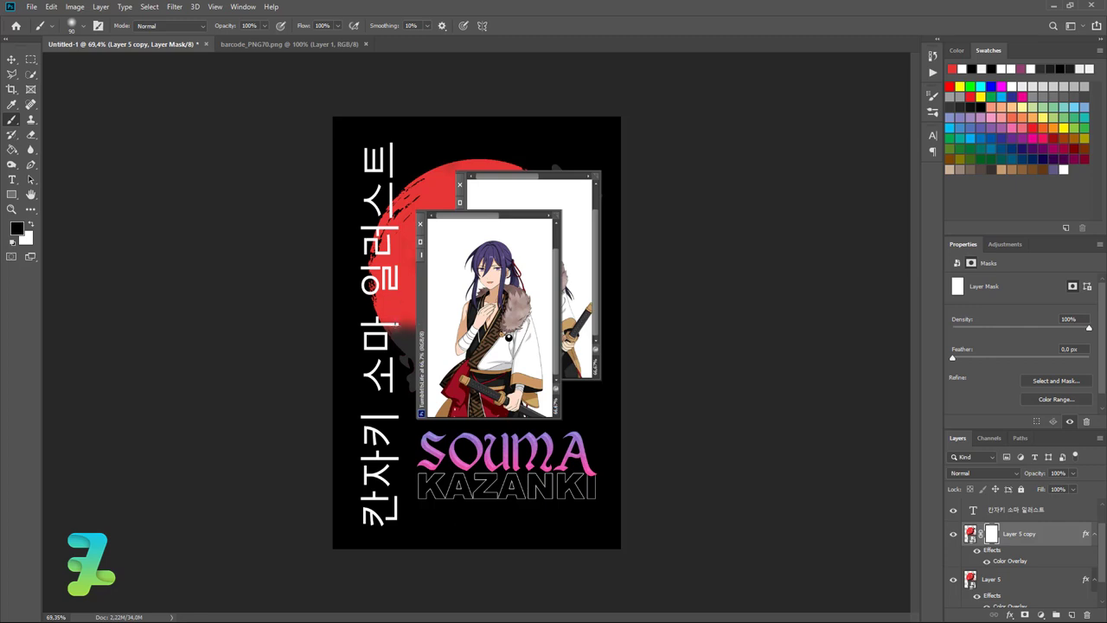
click(83, 28)
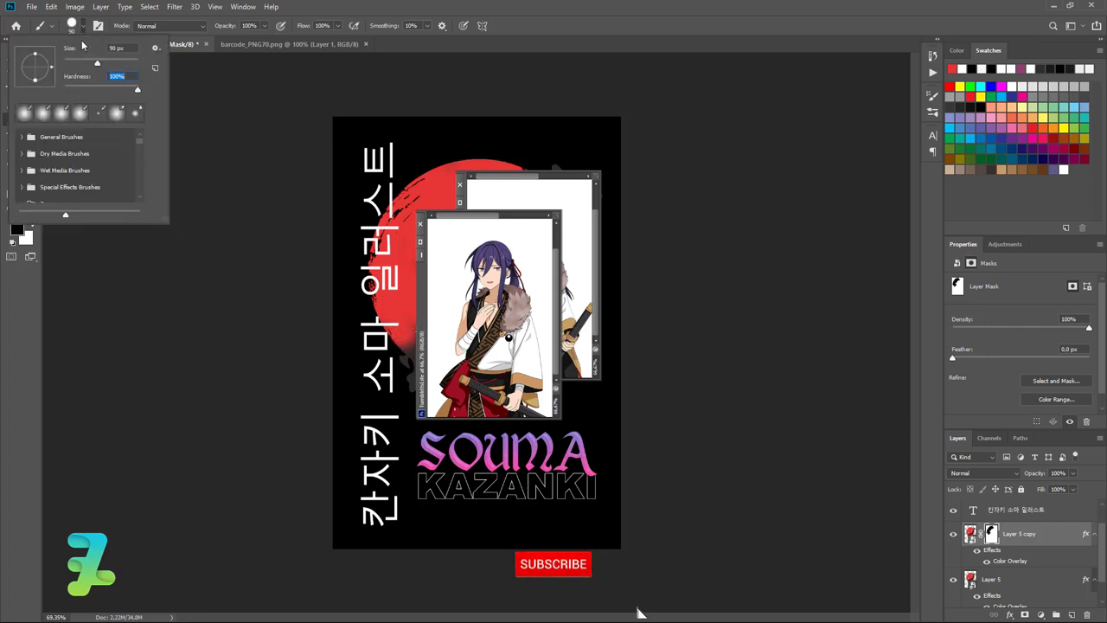
key(Return)
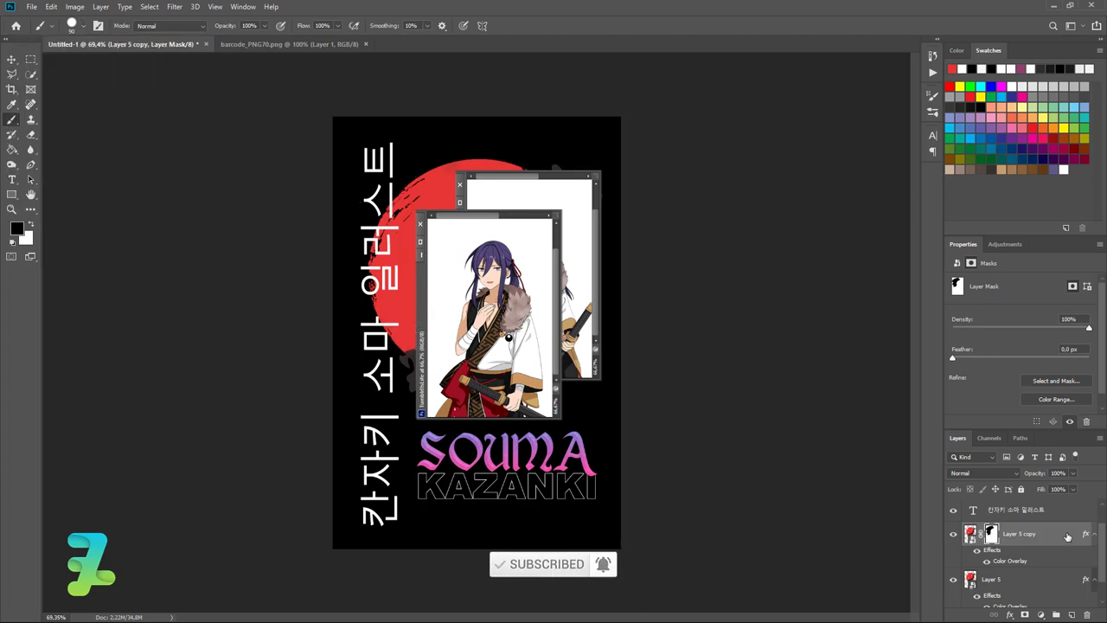
Add a layer mask to Layer 5 and paint a dab onto it
scroll(1067, 538, down, 1)
click(1005, 553)
click(1024, 612)
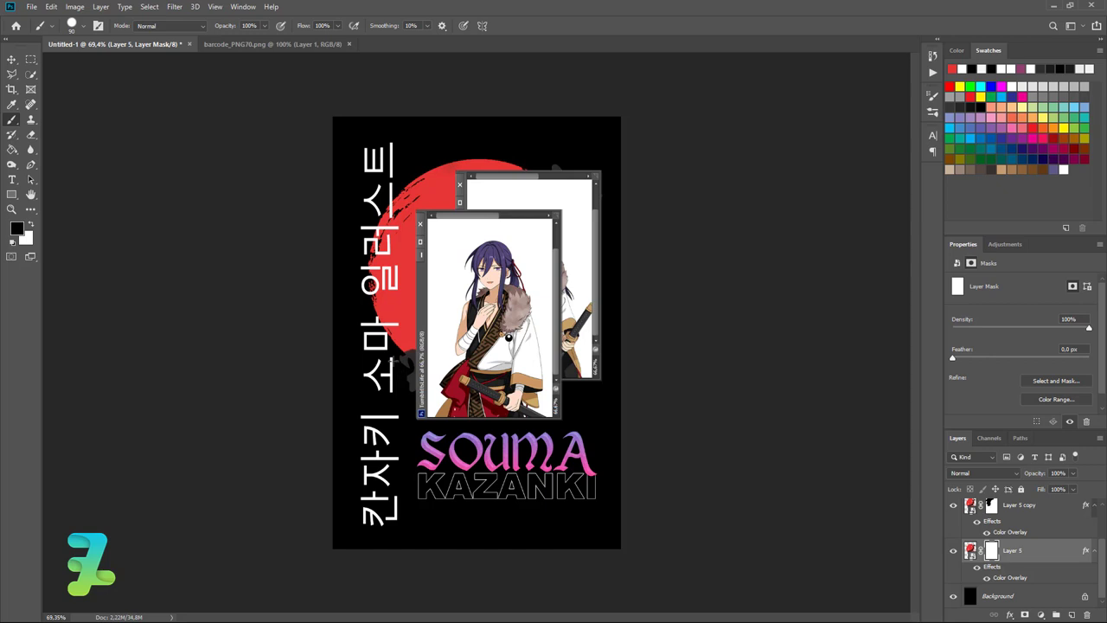
key(ctrl+2)
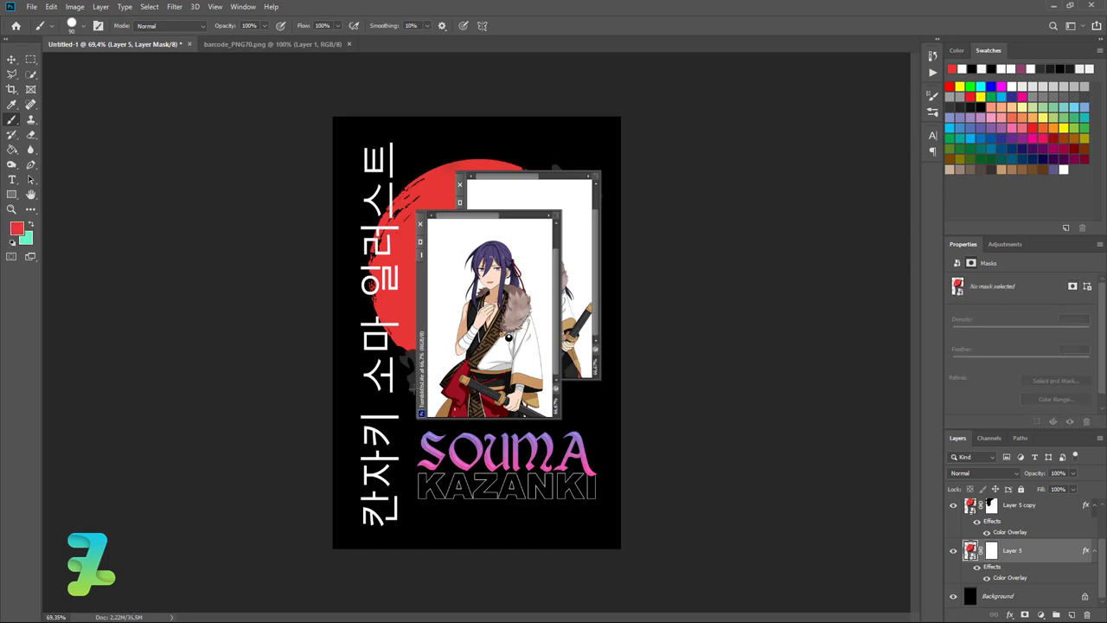
click(518, 309)
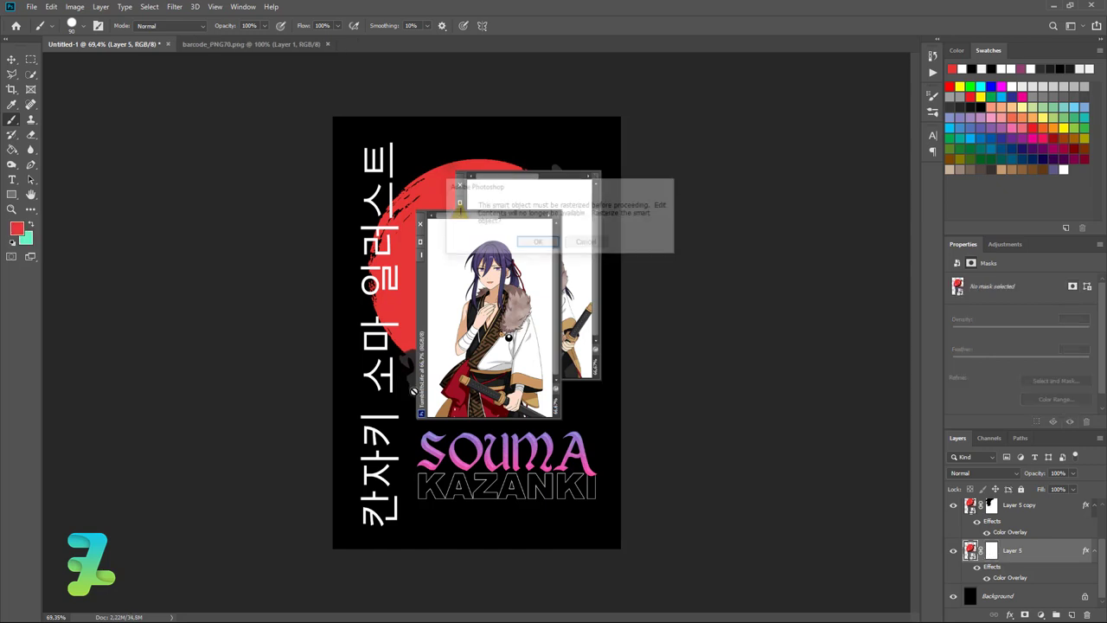
click(586, 243)
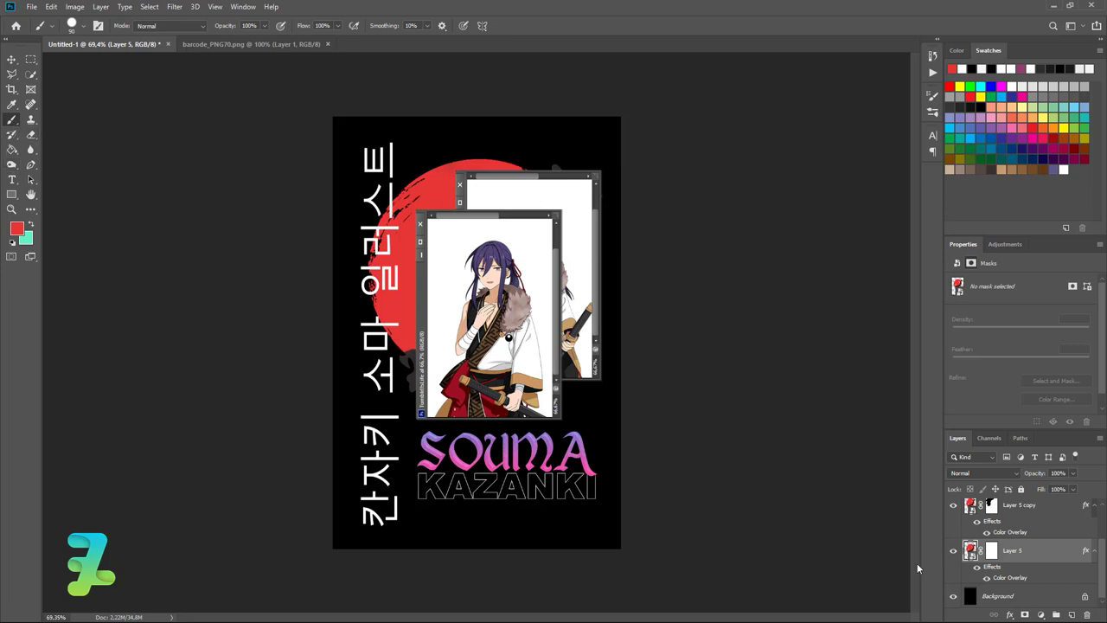
click(987, 551)
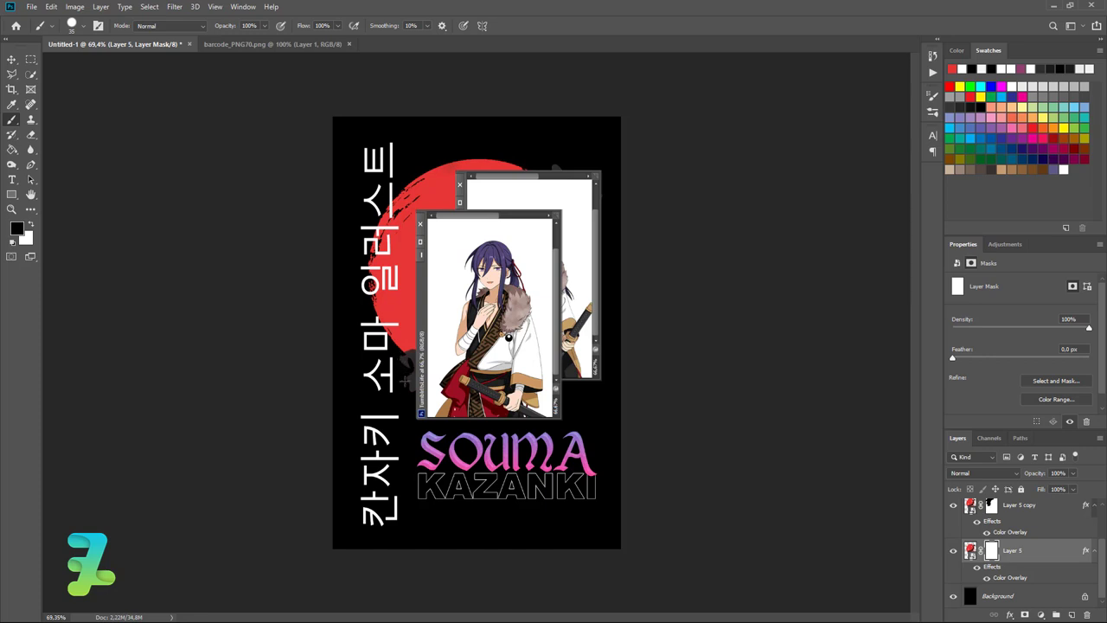
click(402, 380)
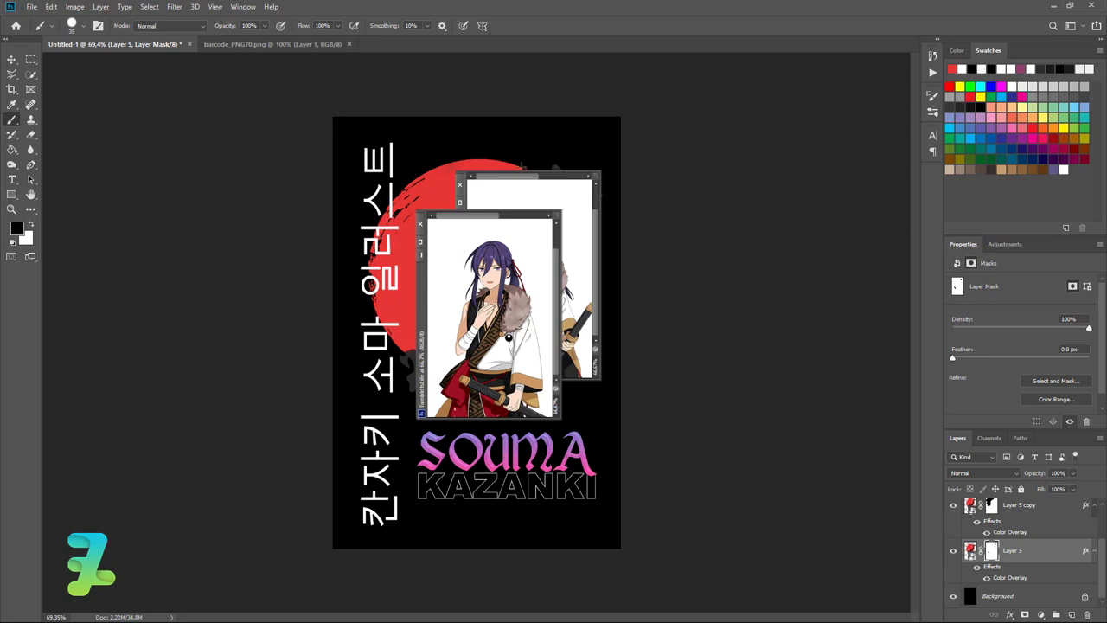
Add monochromatic Uniform noise of about 6.87% to the black Background layer
click(12, 59)
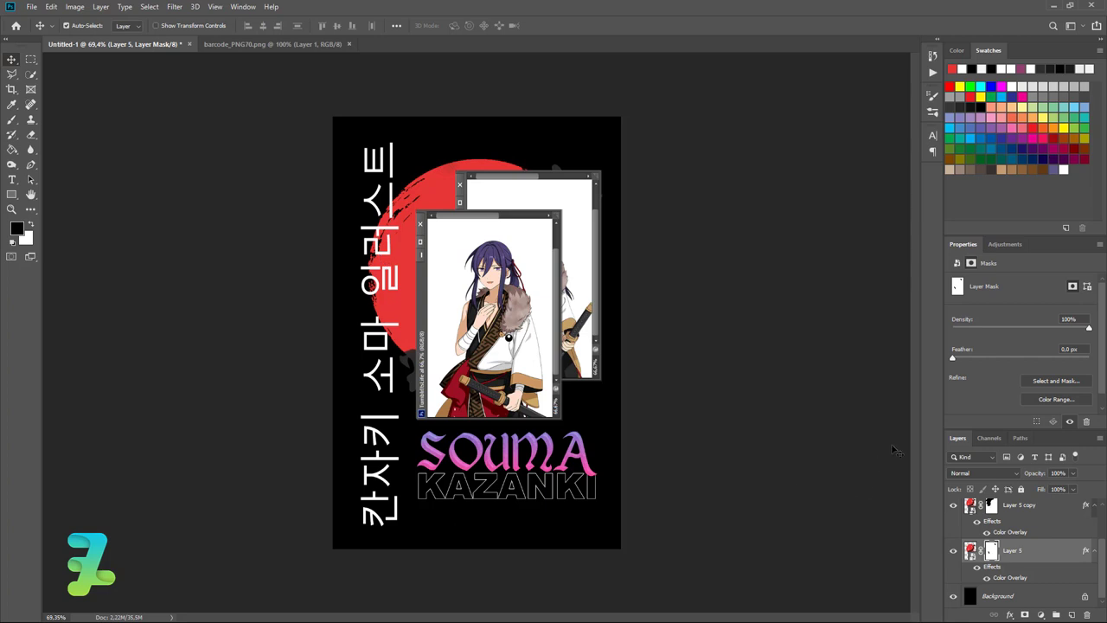
click(1047, 598)
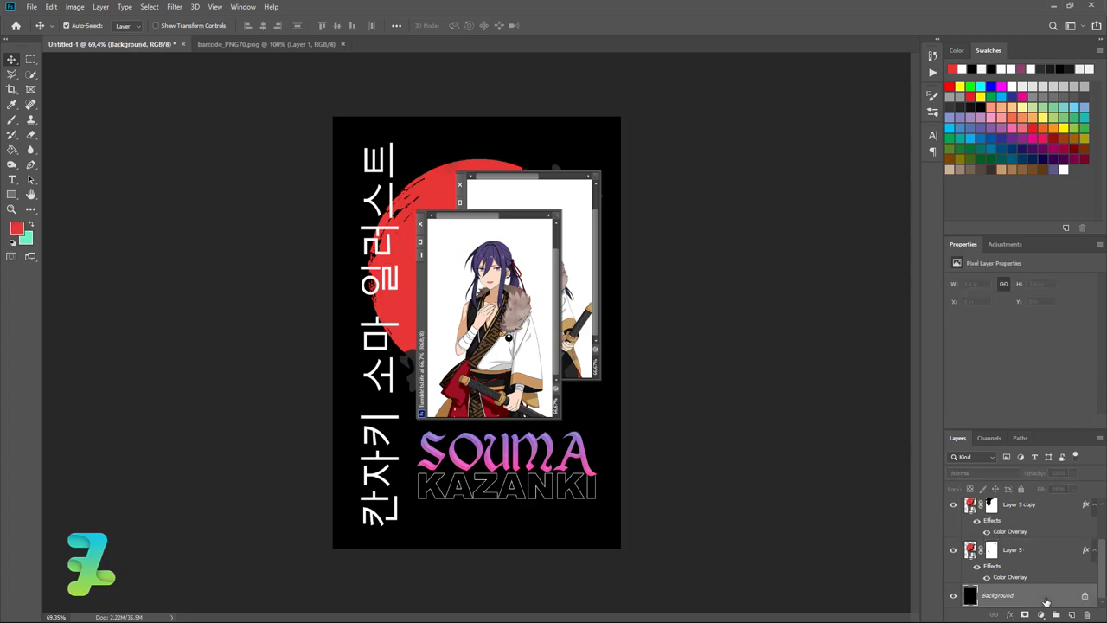
click(173, 6)
mouse_move(184, 170)
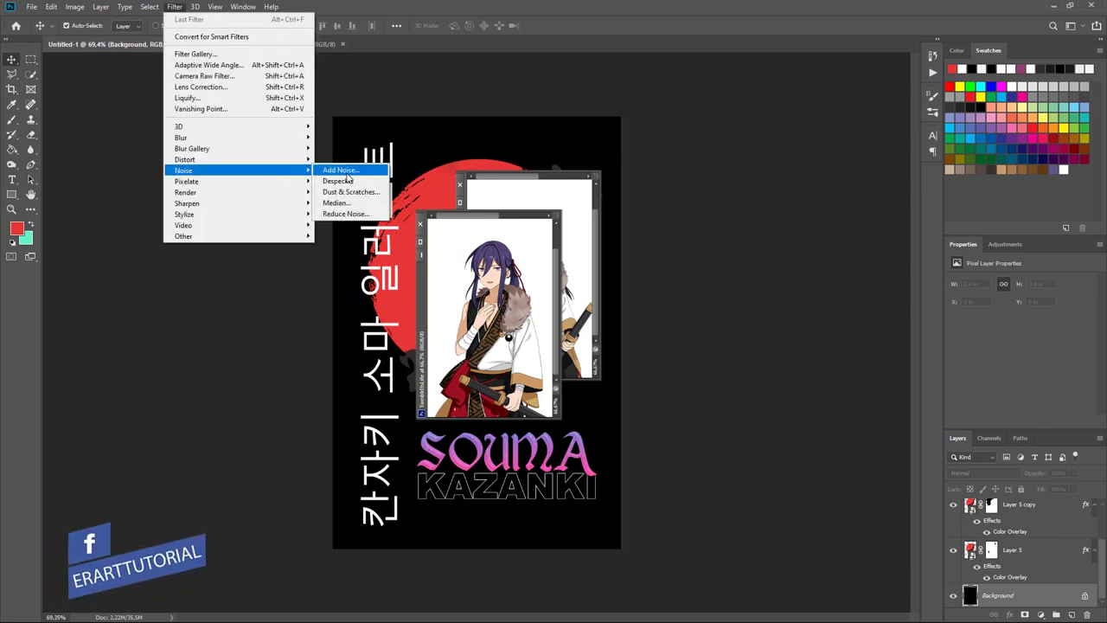
click(347, 172)
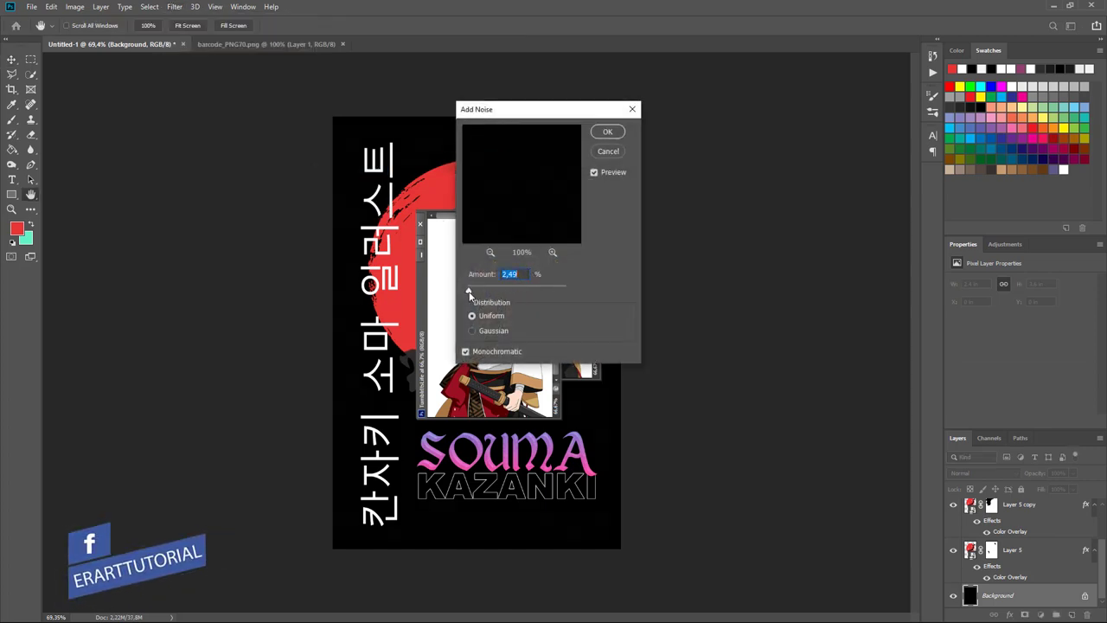
drag(467, 290, 475, 292)
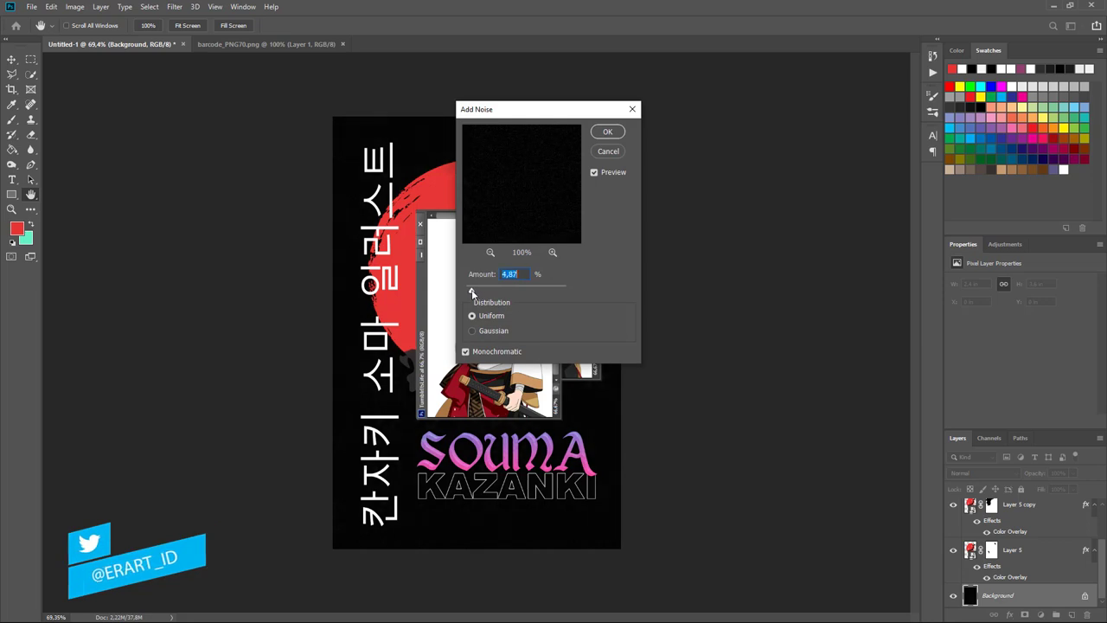
click(606, 130)
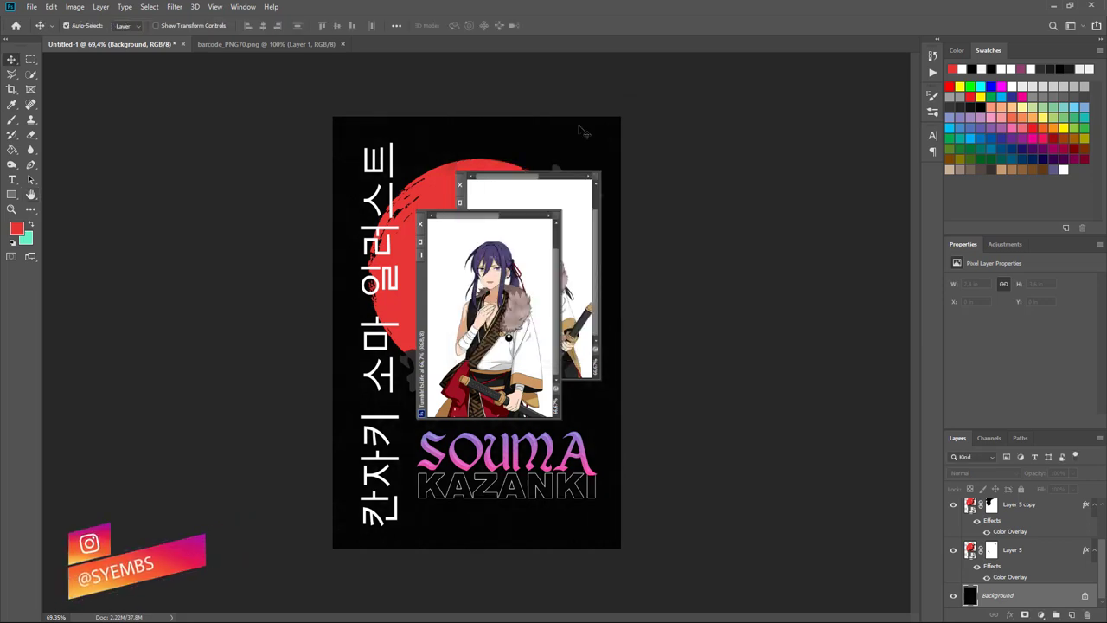
Float the barcode document and copy its barcode layer into the poster
click(230, 43)
right_click(230, 43)
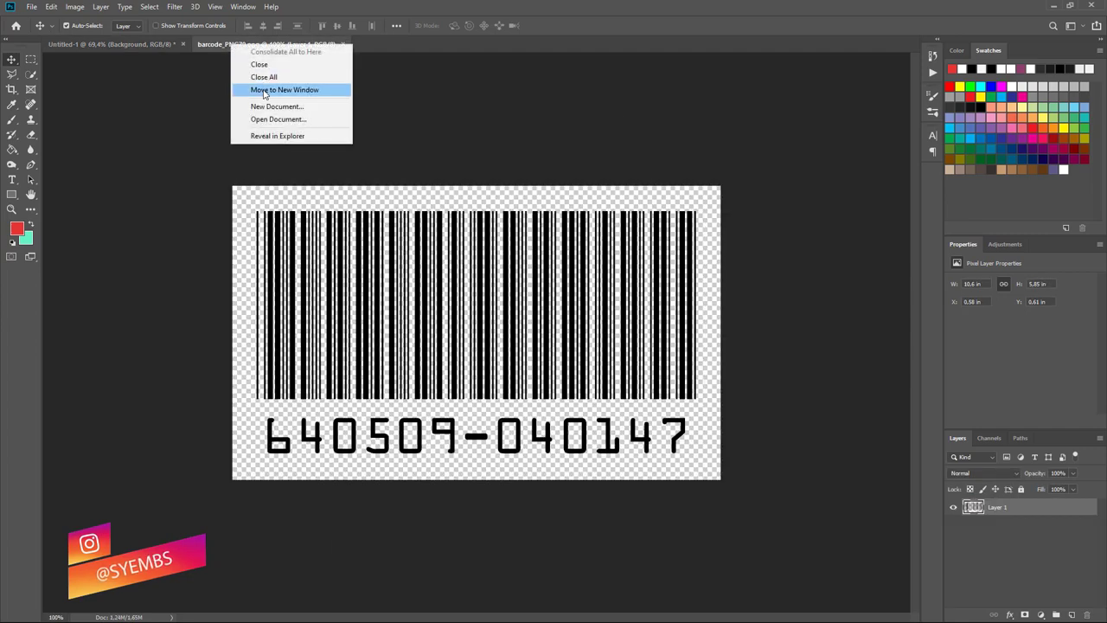
click(265, 90)
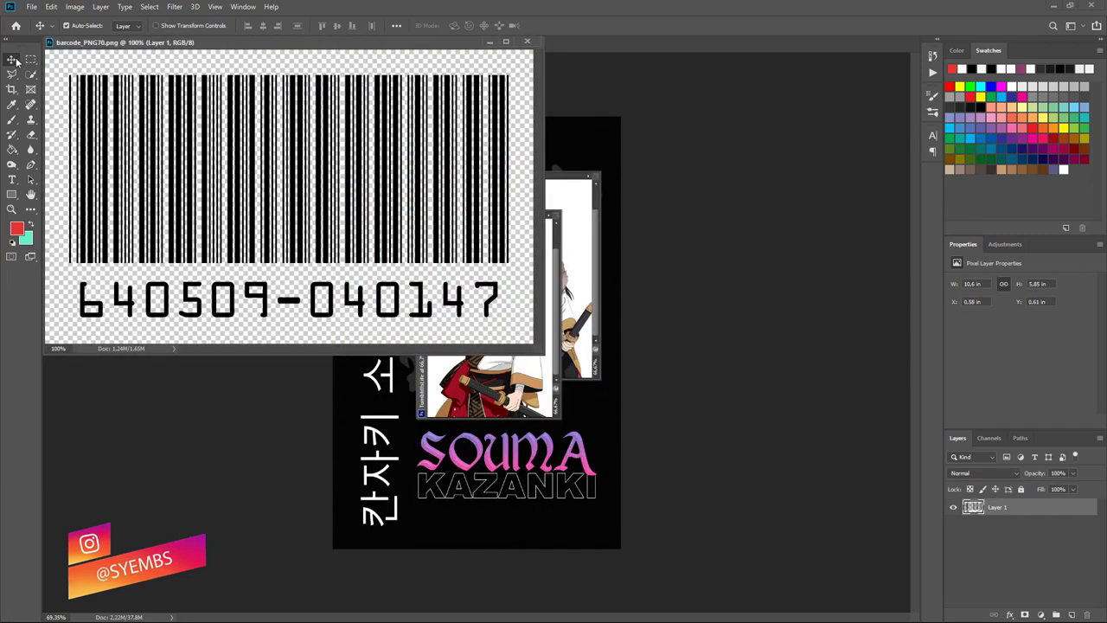
click(13, 60)
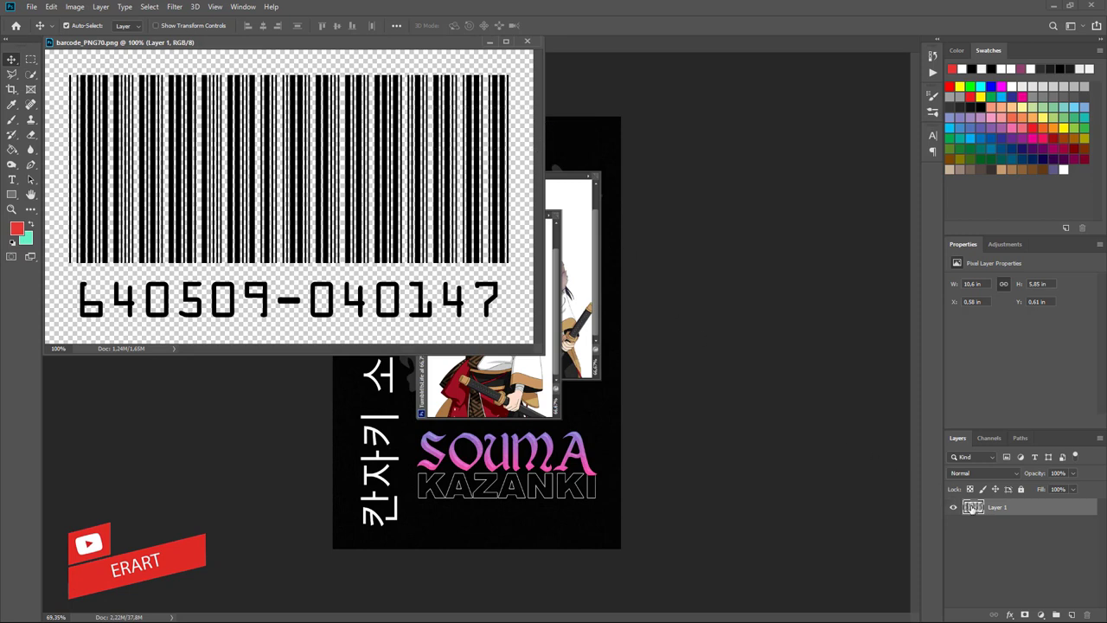
drag(972, 509, 597, 454)
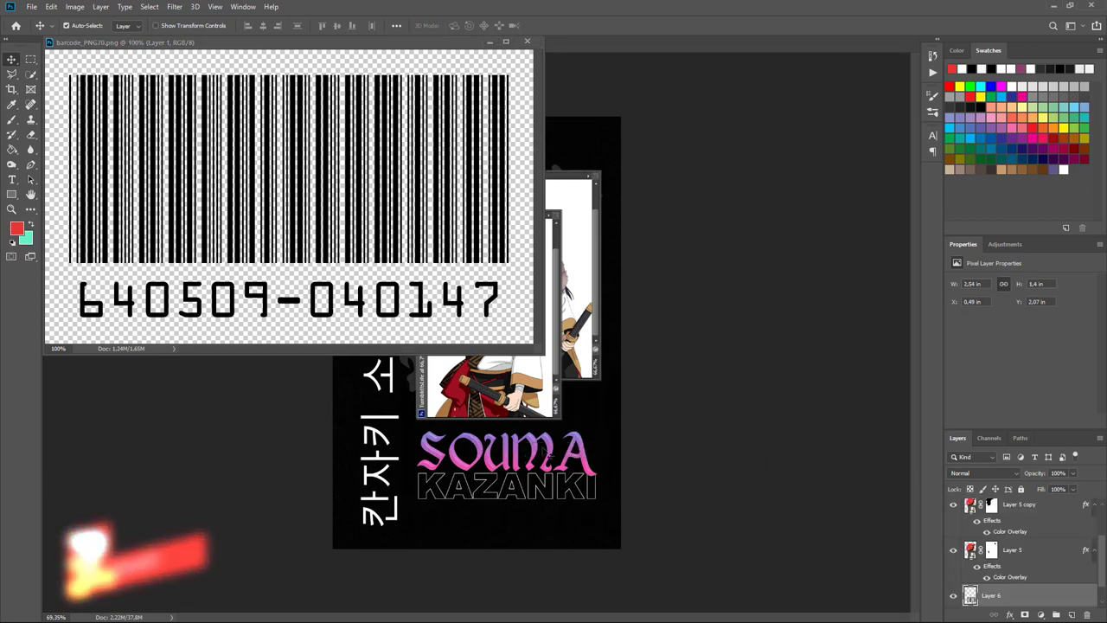
click(490, 41)
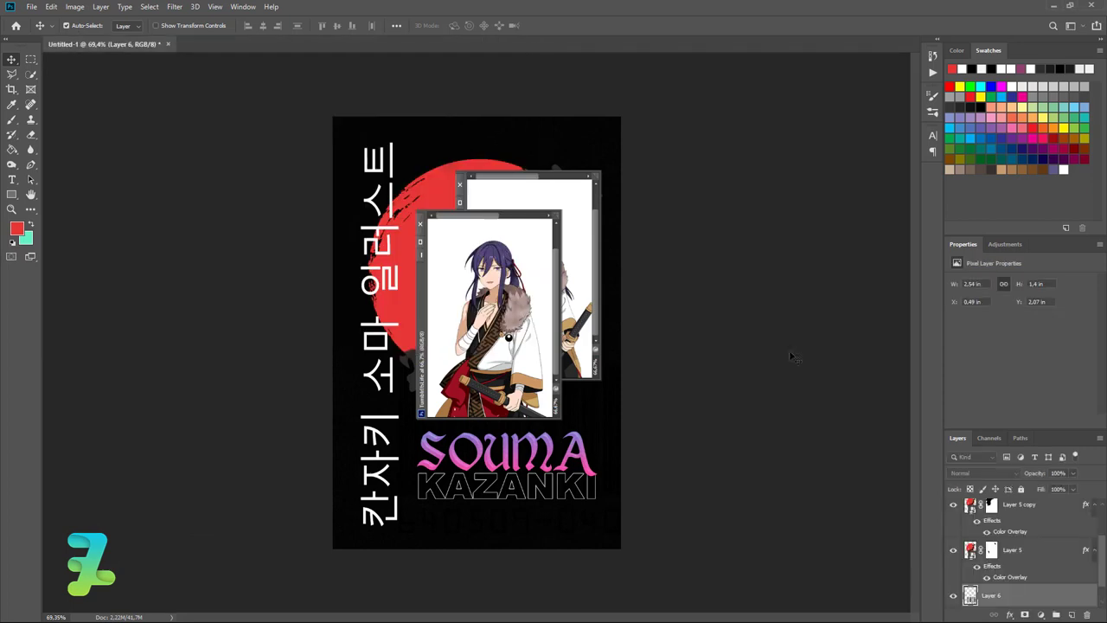
Give the barcode layer a white Color Overlay layer style
double_click(1055, 596)
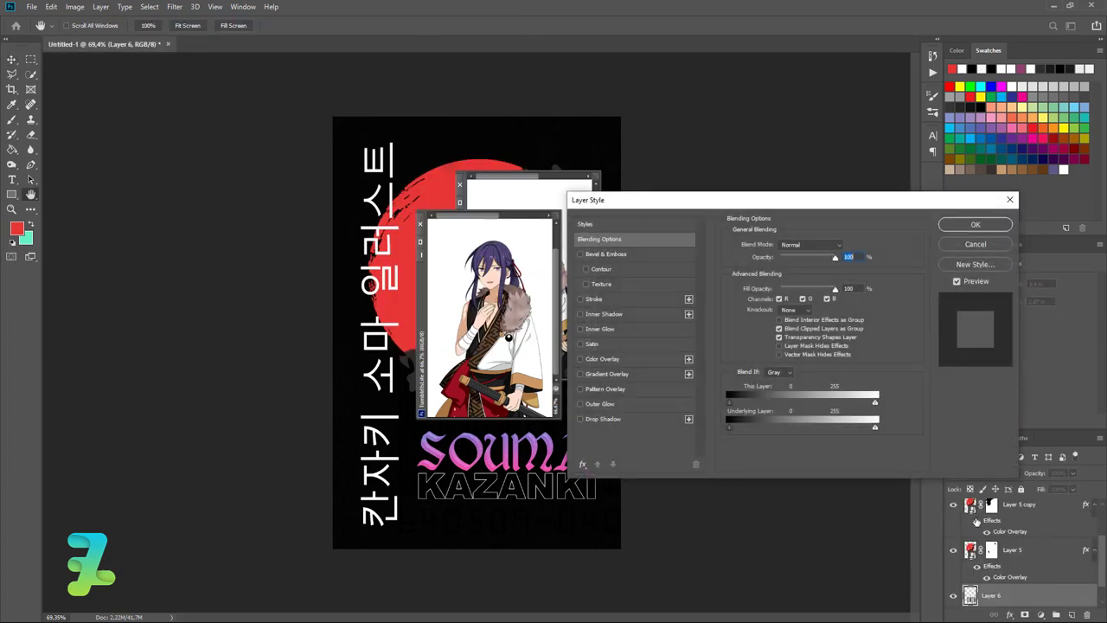
click(580, 358)
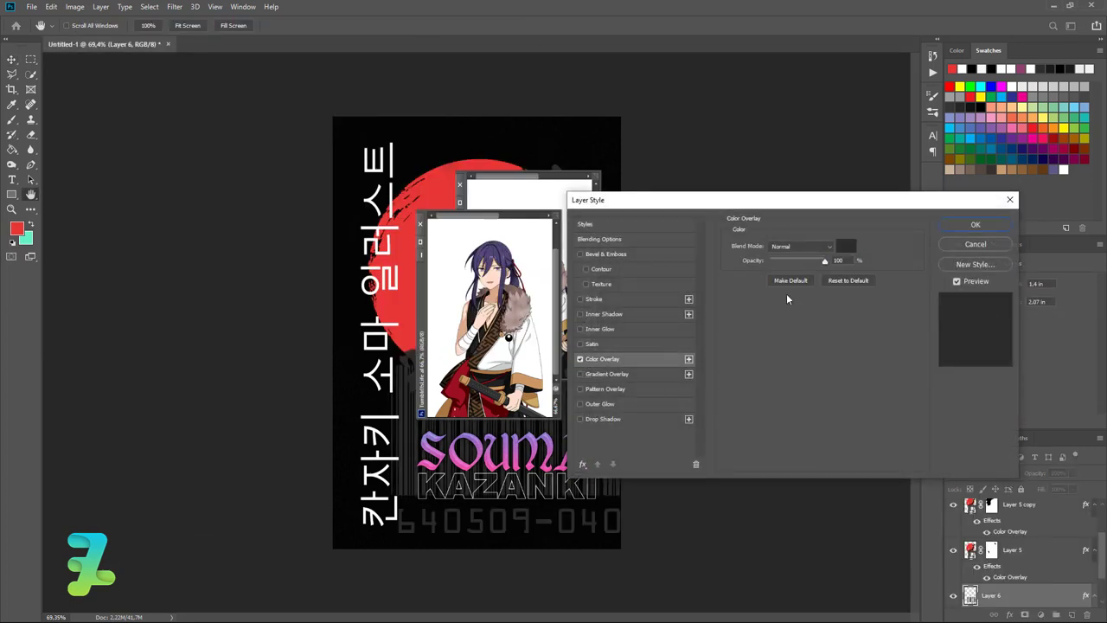
click(847, 249)
drag(605, 207, 519, 130)
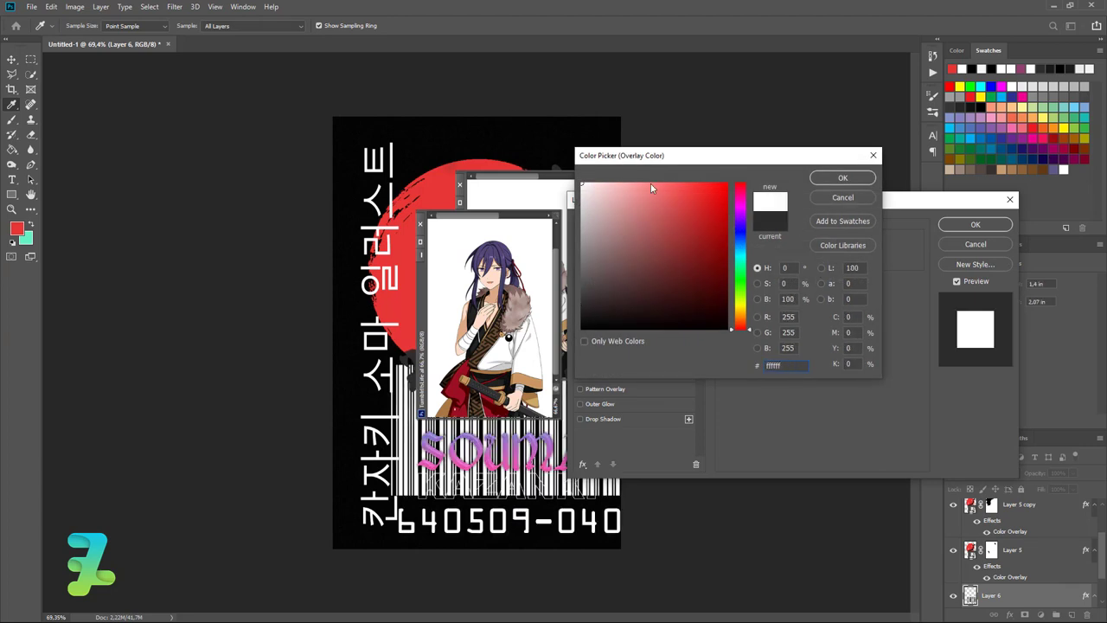
click(826, 180)
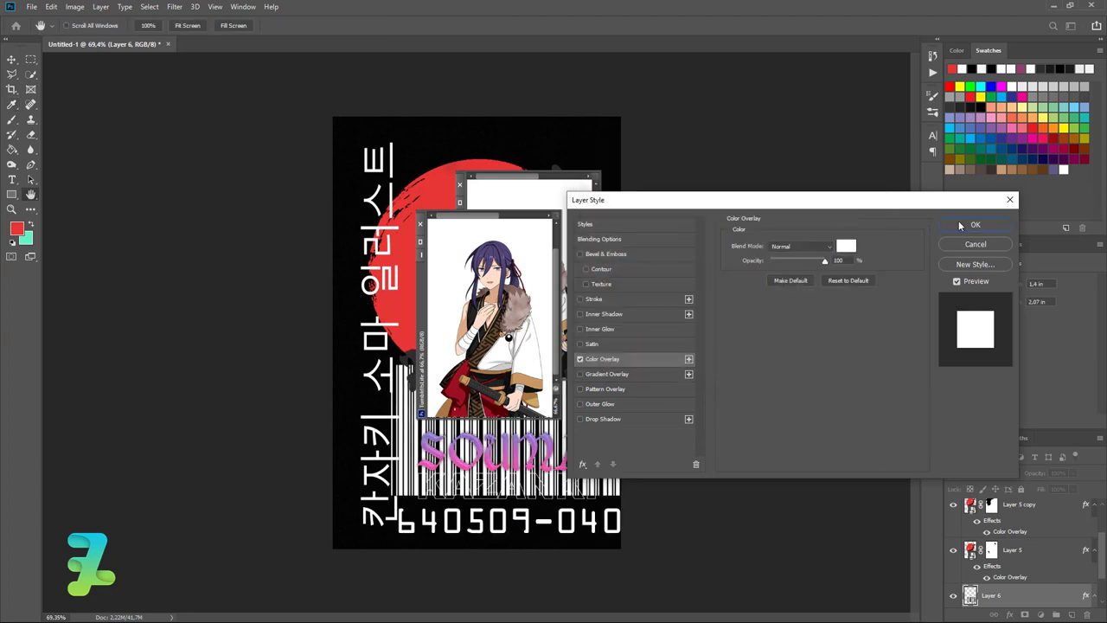
click(974, 224)
Scale the barcode to about 18.24% and place it at the bottom-right corner
key(ctrl+t)
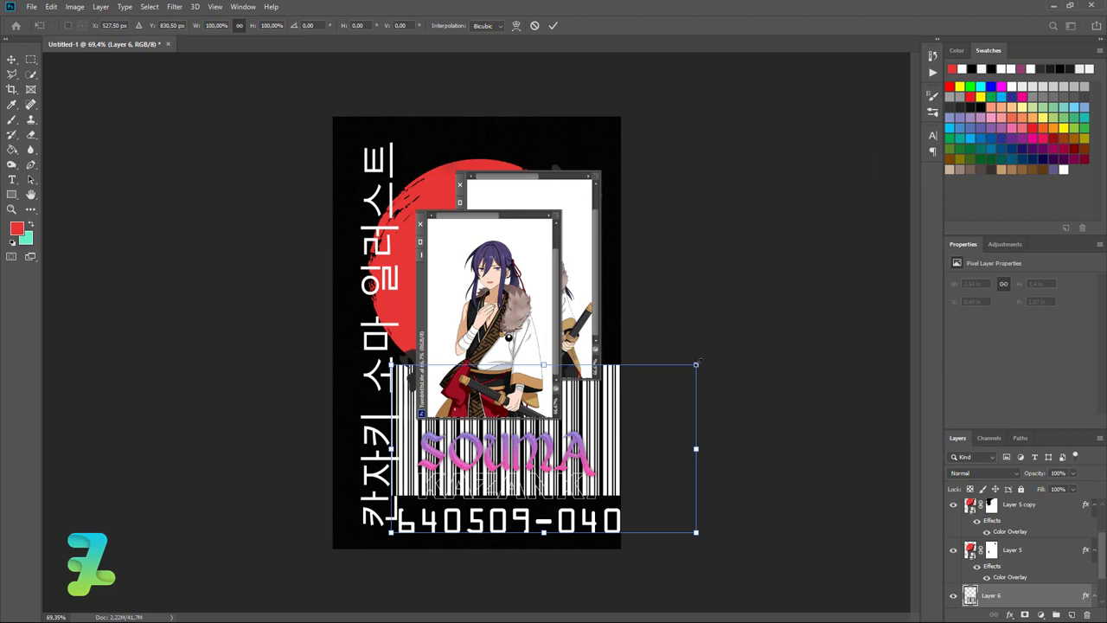
mouse_move(696, 365)
mouse_down()
mouse_move(576, 406)
mouse_move(562, 496)
mouse_move(545, 508)
mouse_move(574, 523)
mouse_up()
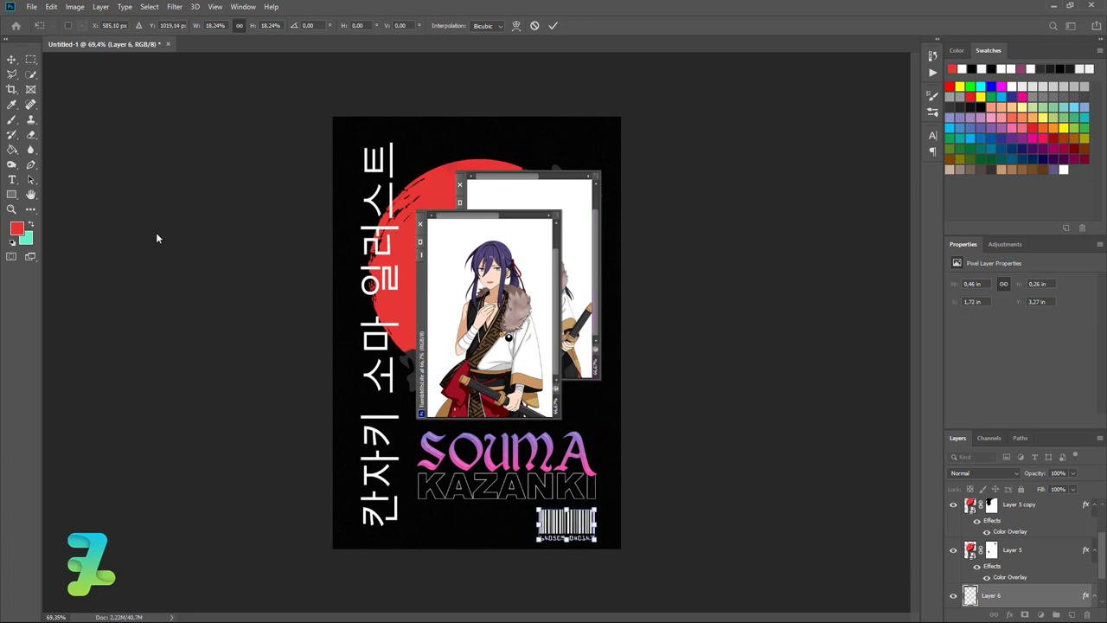
click(12, 59)
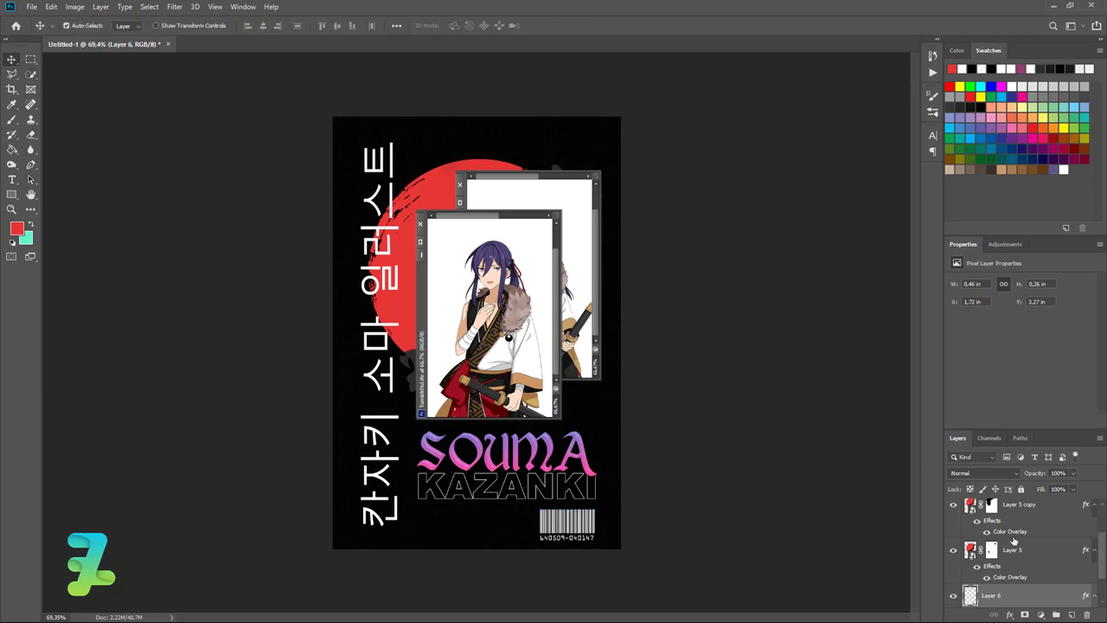
Move the vertical name text layer above Group 2 and Group 3
scroll(1027, 563, down, 1)
scroll(1028, 565, up, 1)
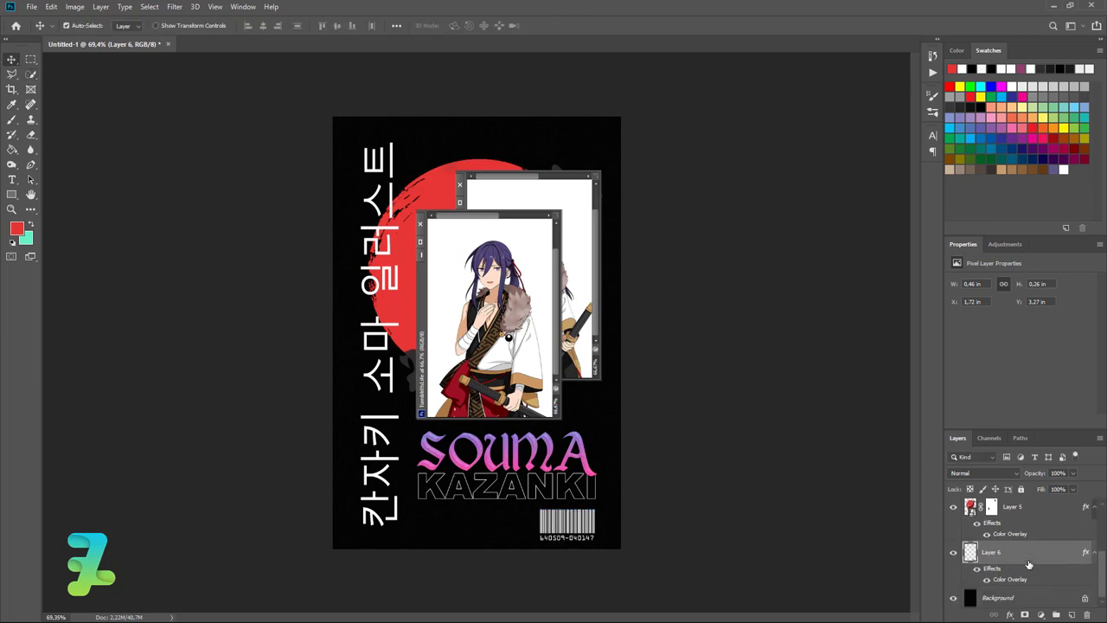
scroll(1027, 564, up, 1)
scroll(1027, 563, up, 1)
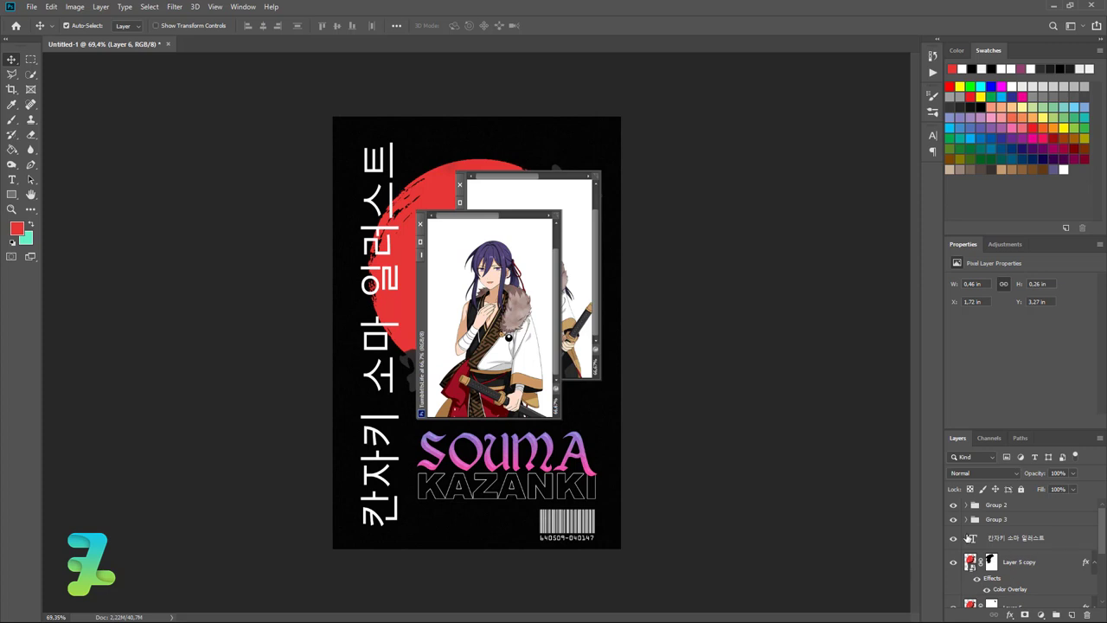
drag(978, 540, 988, 505)
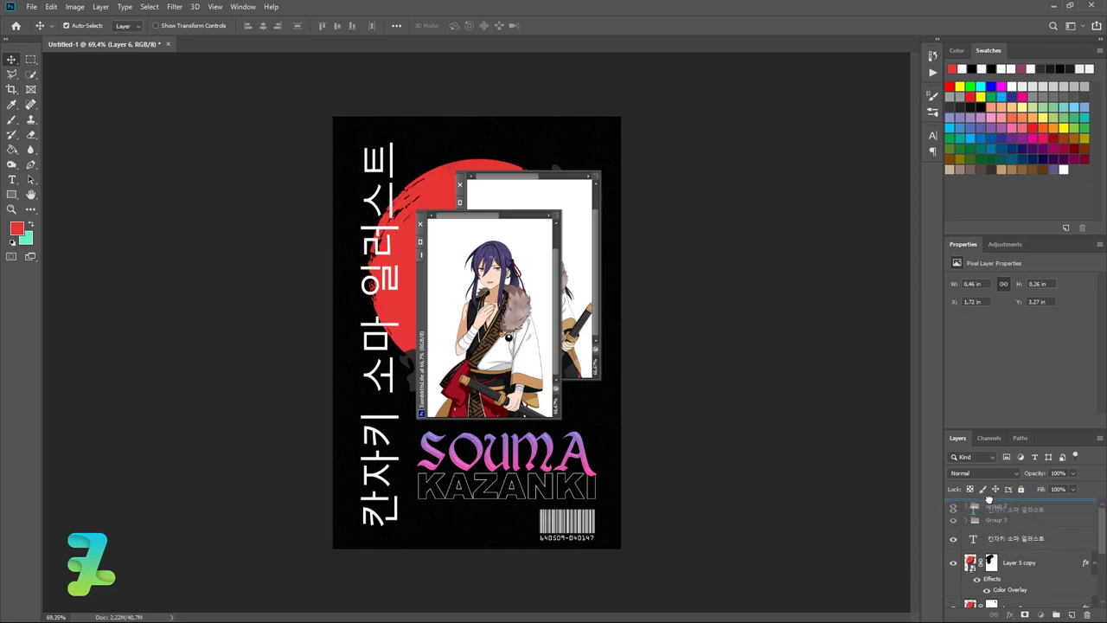
drag(988, 504, 988, 498)
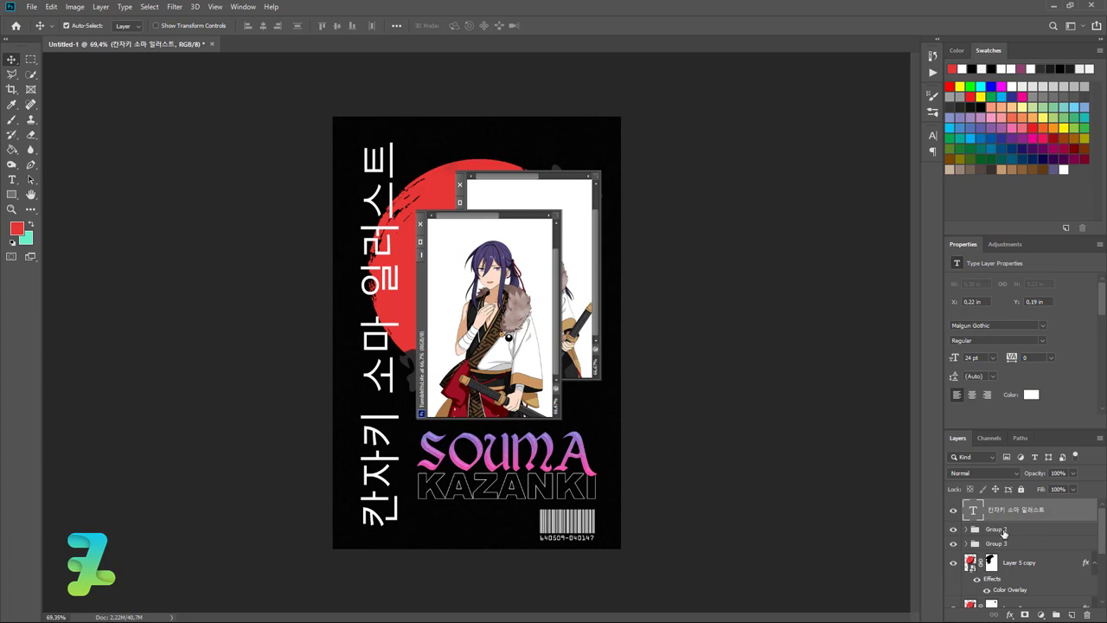
Select Group 2 and Layer 6 and shift the framed artwork slightly upward
click(1002, 533)
scroll(1008, 543, down, 5)
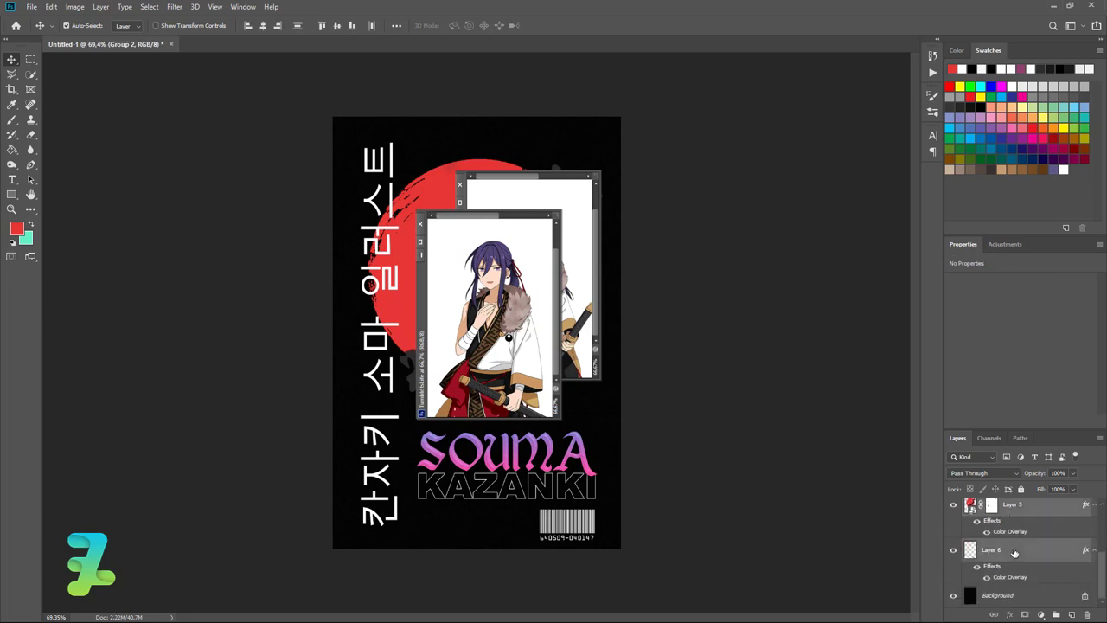
ctrl+click(1014, 553)
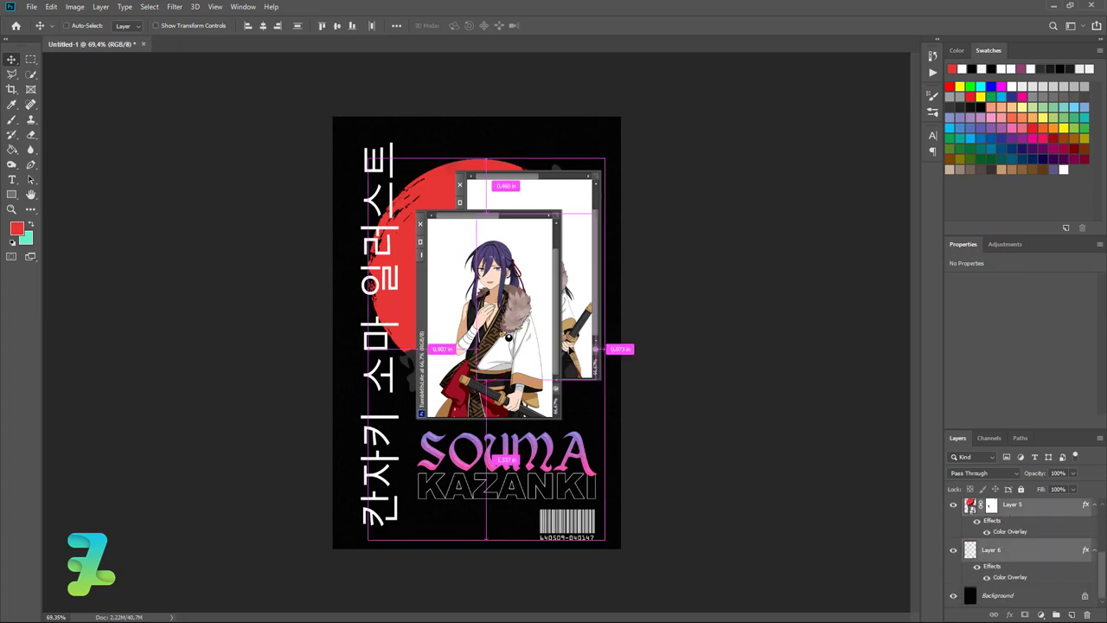
drag(595, 348, 585, 319)
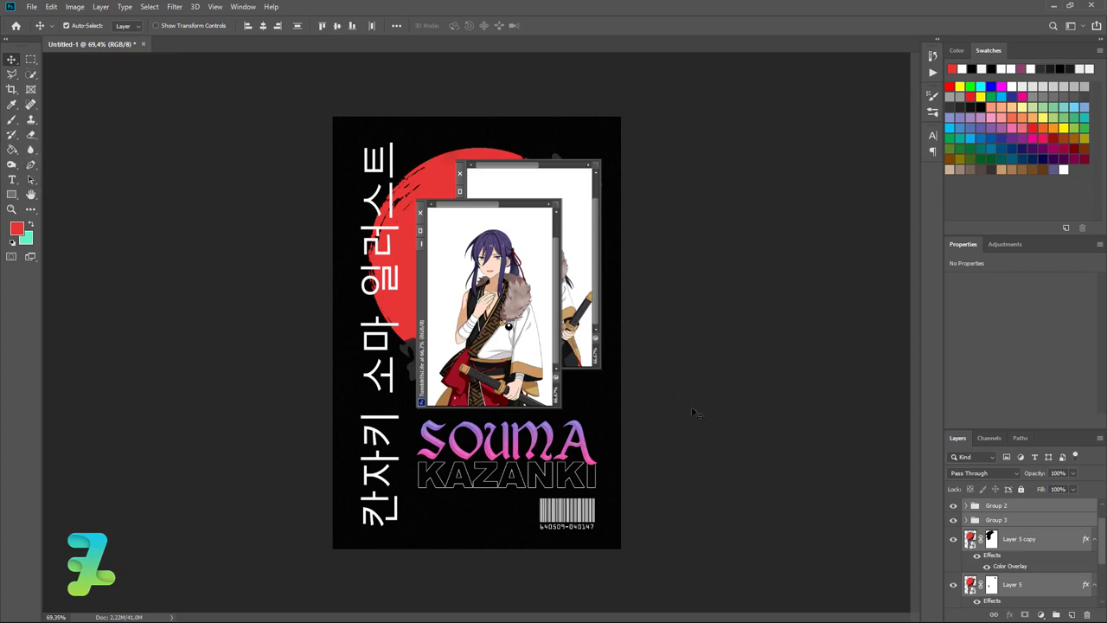
Choose the striped pattern shape from the custom shape list
click(714, 429)
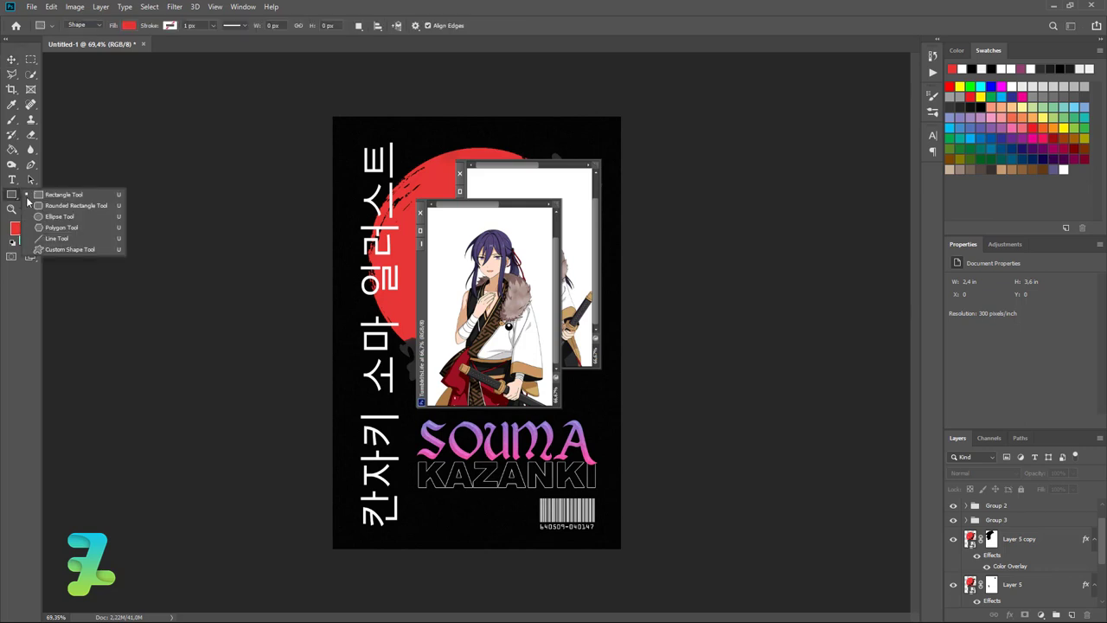
drag(11, 195, 61, 233)
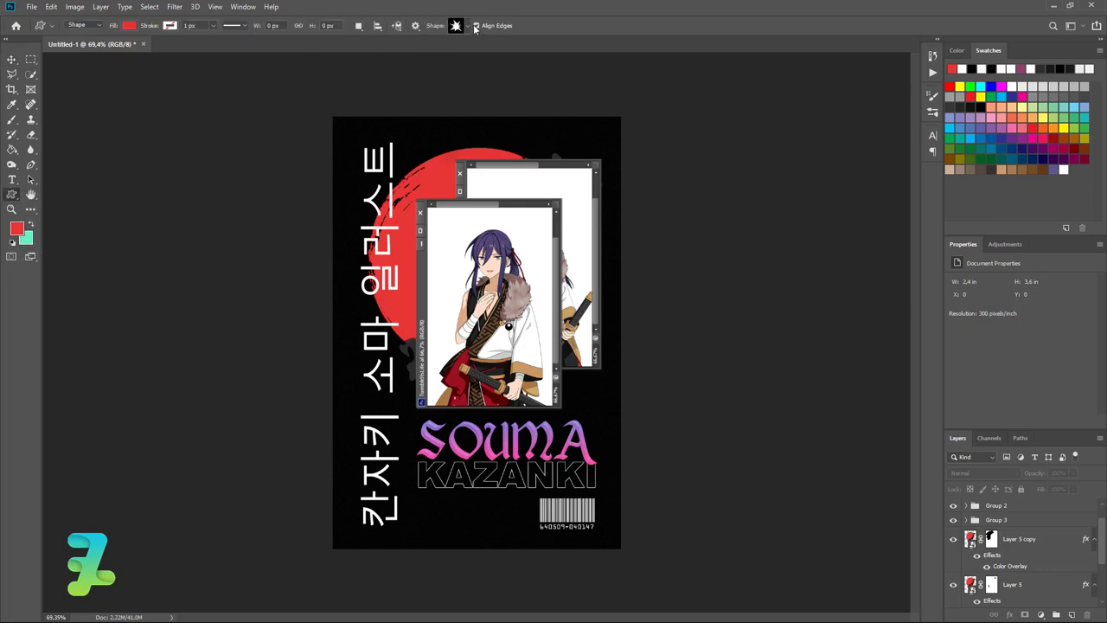
click(468, 28)
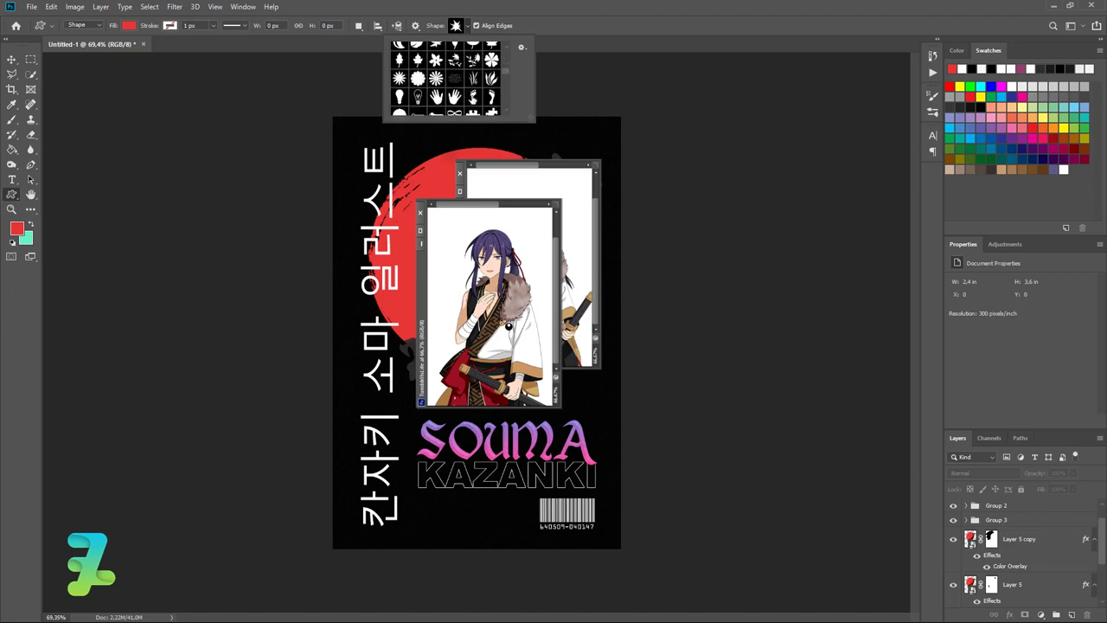
scroll(445, 78, down, 3)
scroll(445, 78, down, 3)
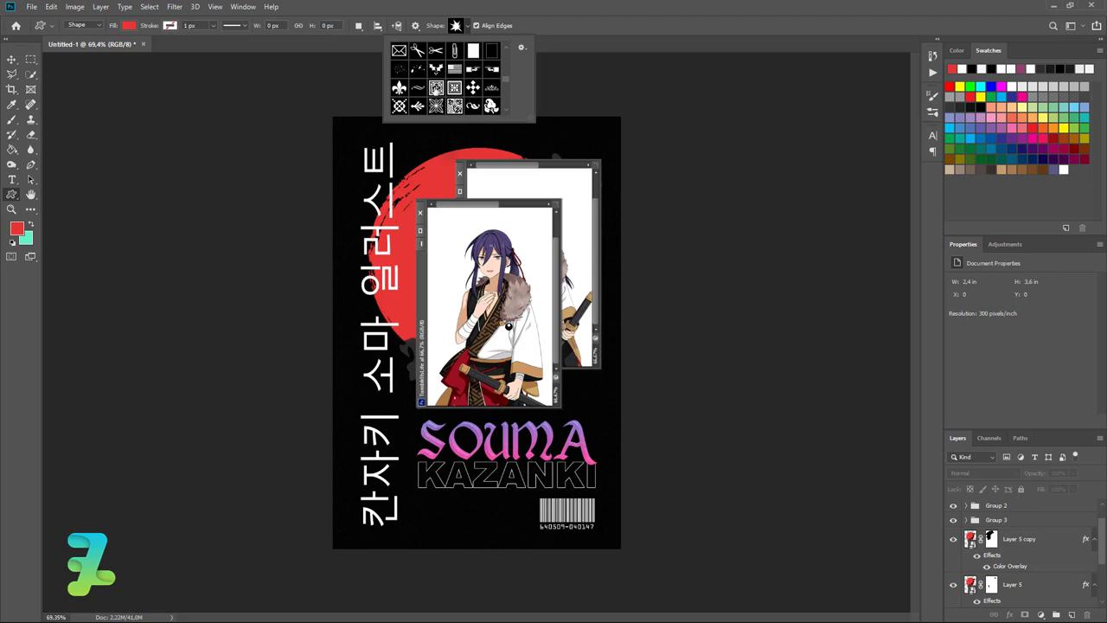
scroll(445, 78, down, 2)
scroll(445, 78, down, 1)
scroll(445, 78, down, 1)
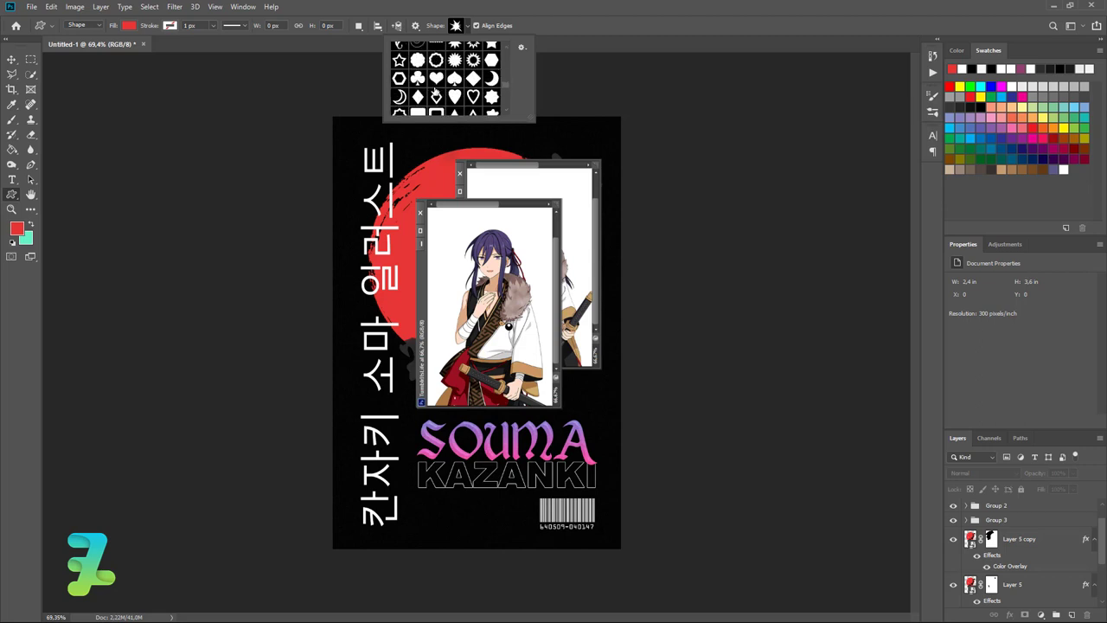
scroll(446, 78, down, 2)
scroll(445, 77, down, 2)
scroll(445, 77, down, 2)
scroll(445, 78, down, 2)
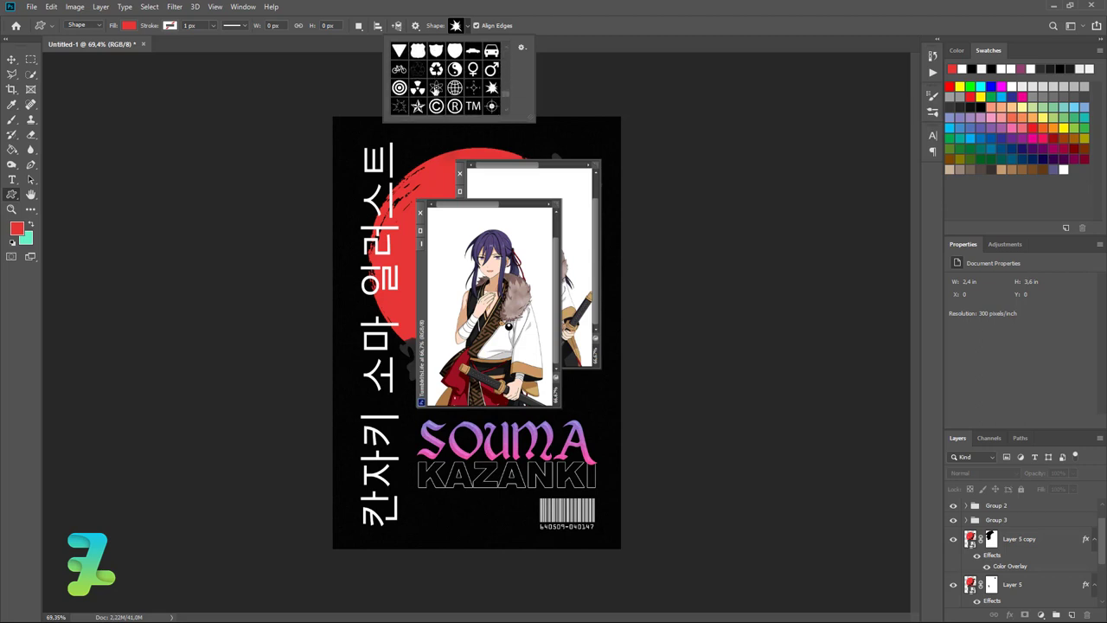
scroll(445, 78, down, 2)
scroll(435, 94, down, 2)
scroll(435, 95, down, 2)
scroll(435, 94, down, 2)
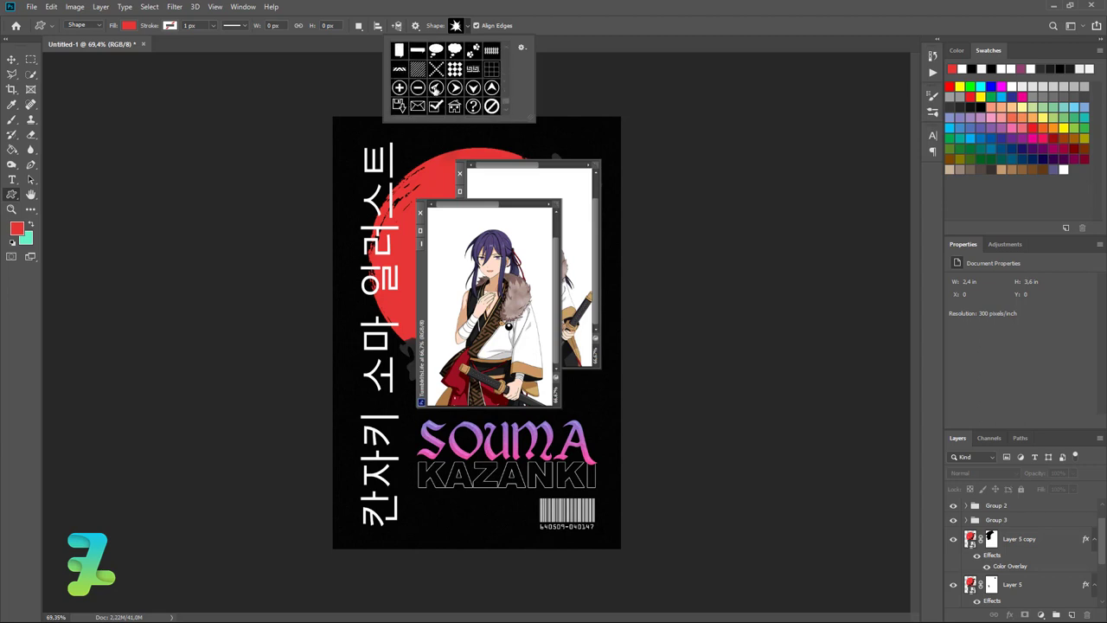
scroll(435, 93, down, 2)
scroll(435, 93, down, 1)
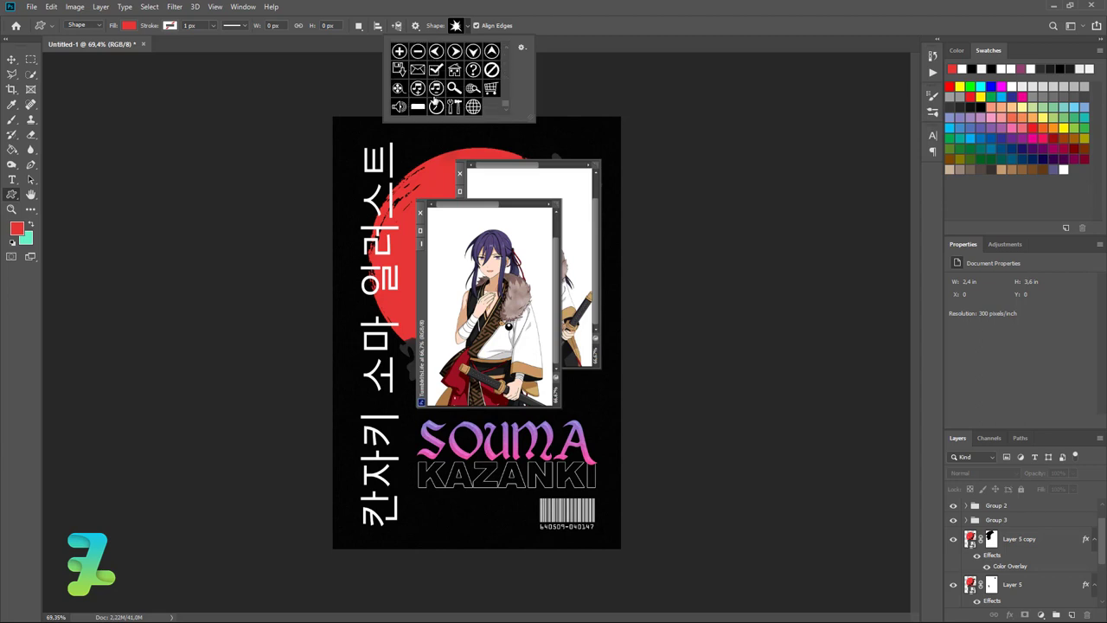
scroll(434, 101, up, 2)
scroll(434, 100, down, 2)
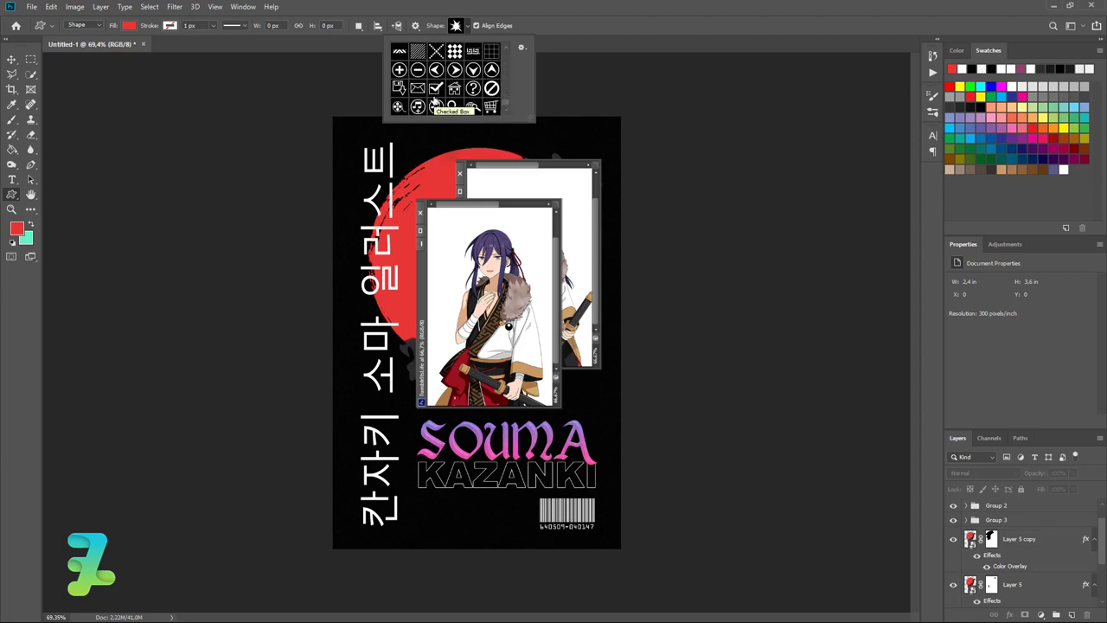
scroll(436, 102, up, 3)
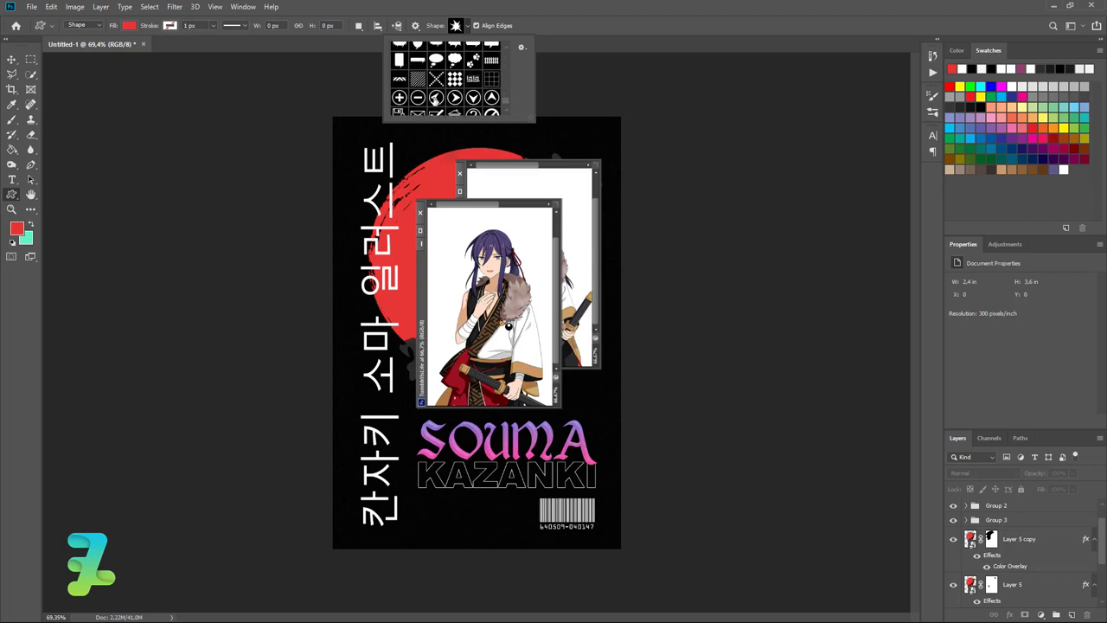
scroll(436, 100, down, 2)
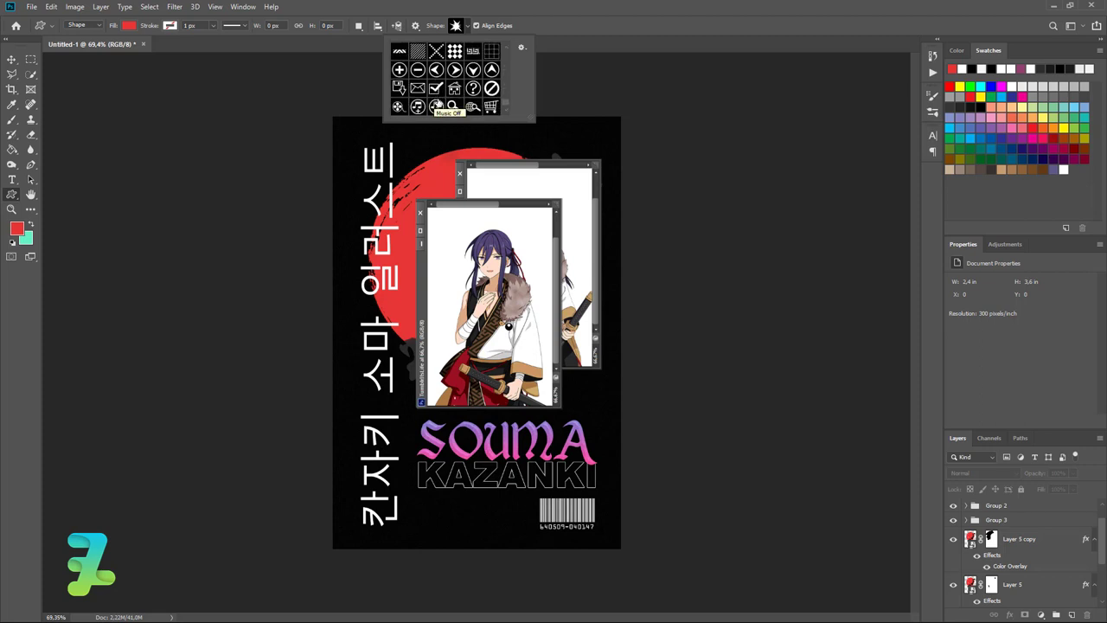
scroll(434, 93, up, 1)
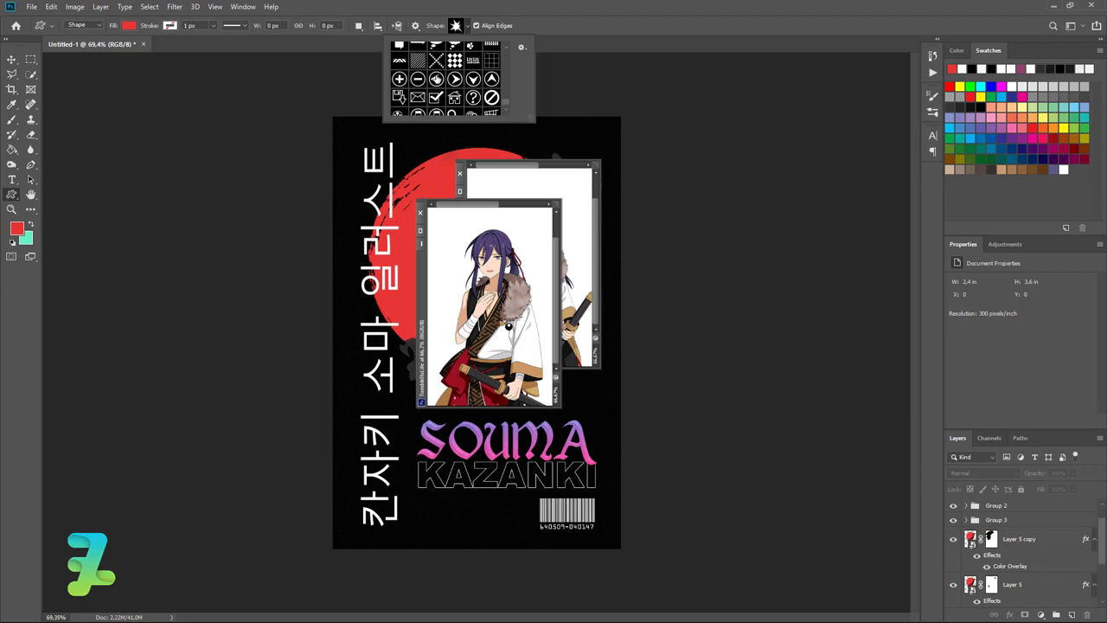
scroll(437, 83, up, 1)
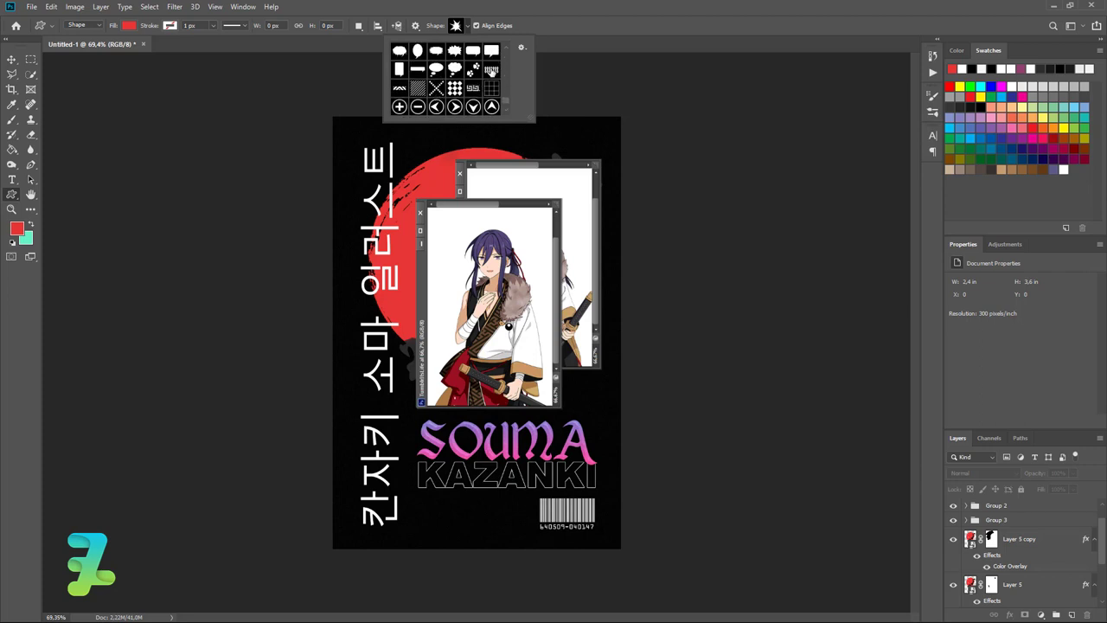
double_click(490, 71)
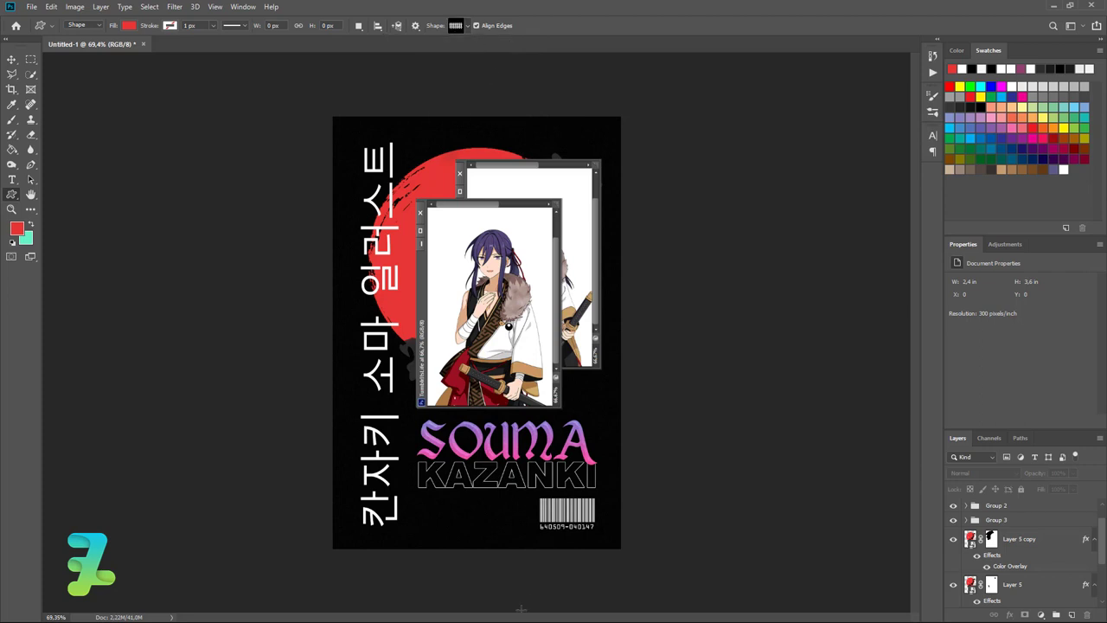
Draw the striped pattern shape on a new layer below the title
click(1070, 614)
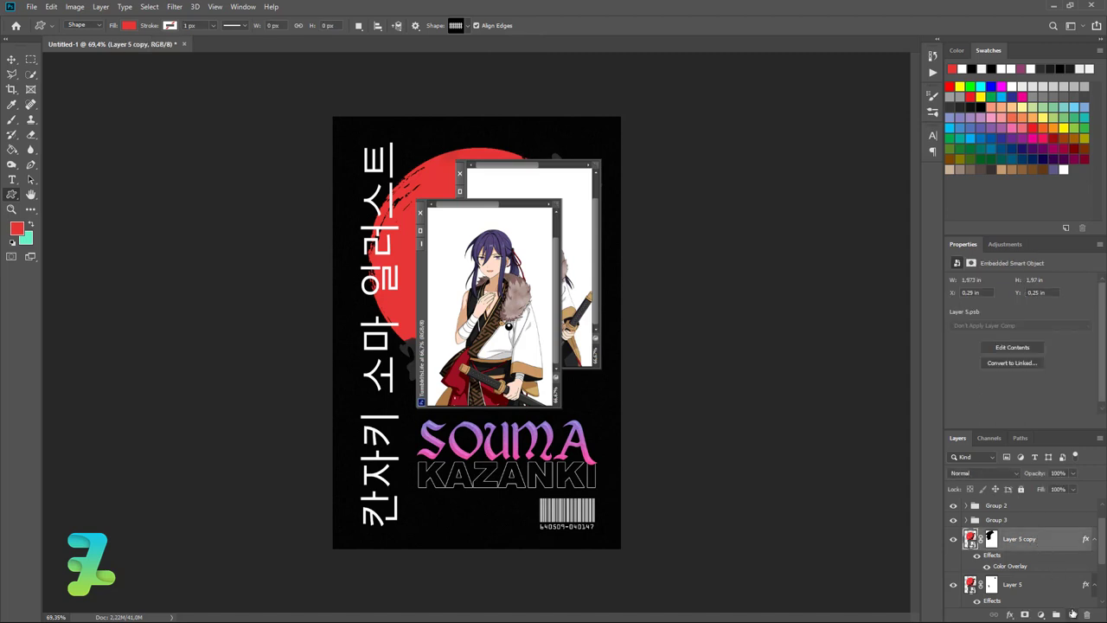
drag(513, 520, 524, 534)
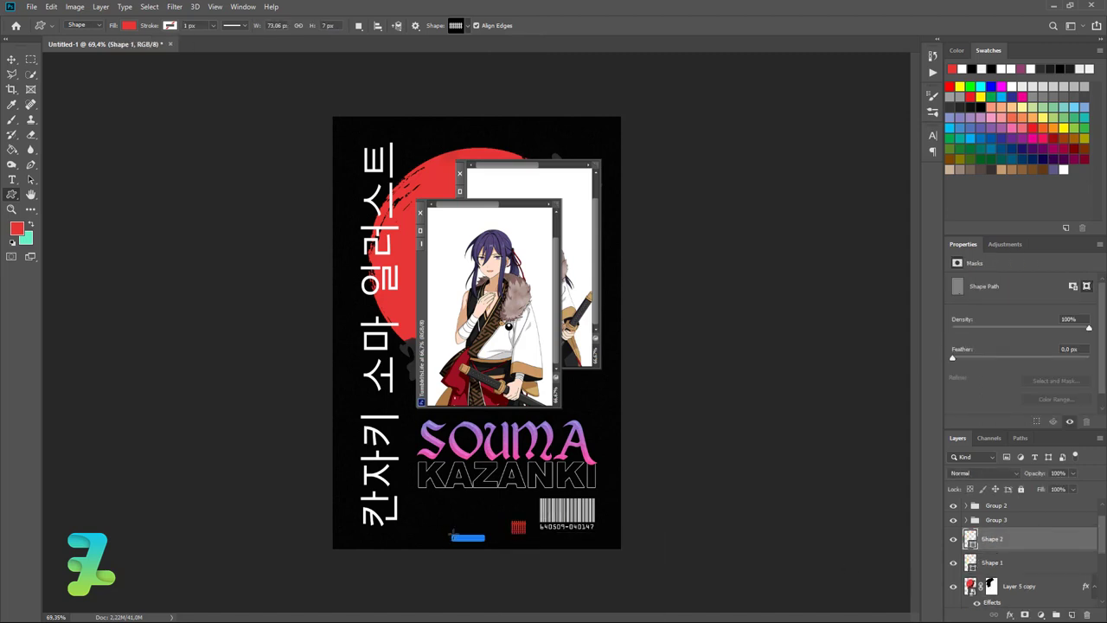
drag(451, 535, 485, 540)
key(ctrl+z)
key(ctrl+z)
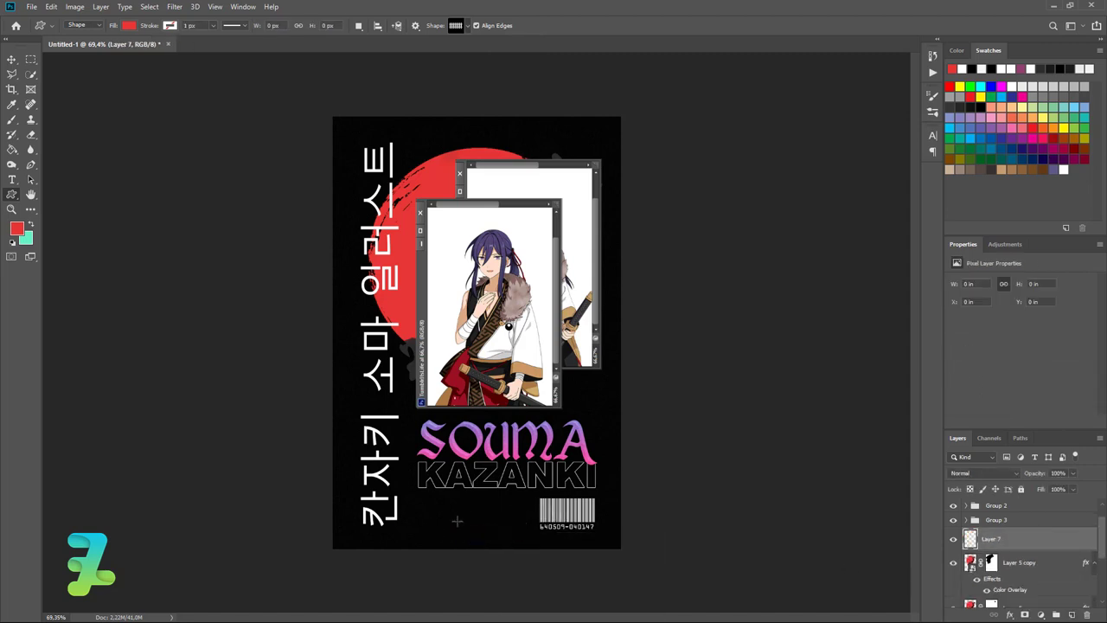
drag(419, 514, 448, 529)
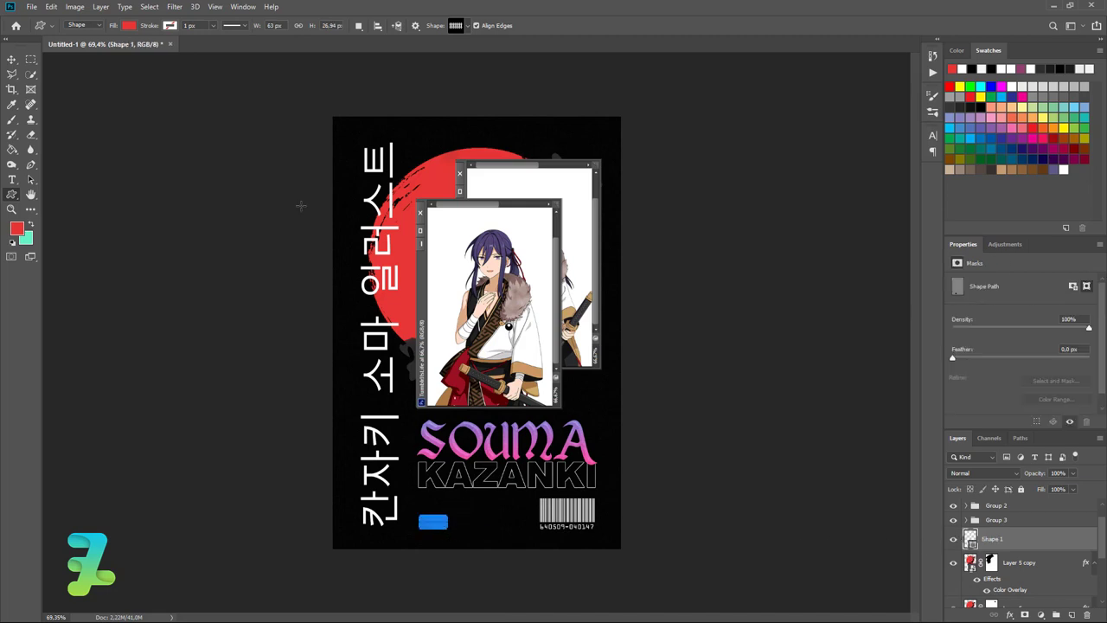
Fill the striped shape white and position it just left of the barcode
click(129, 26)
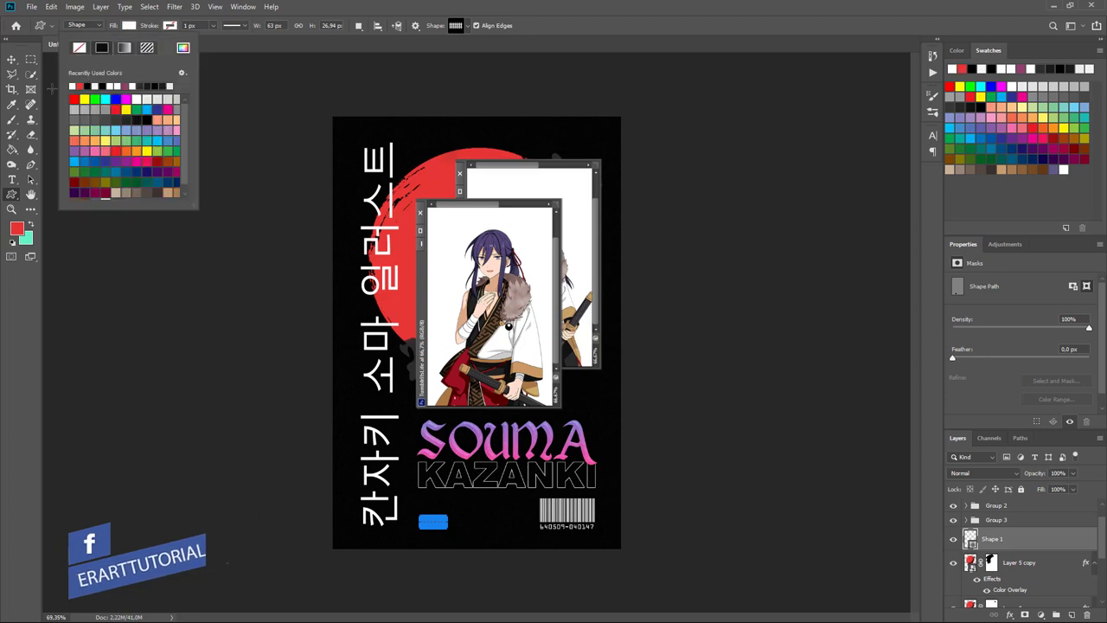
click(11, 59)
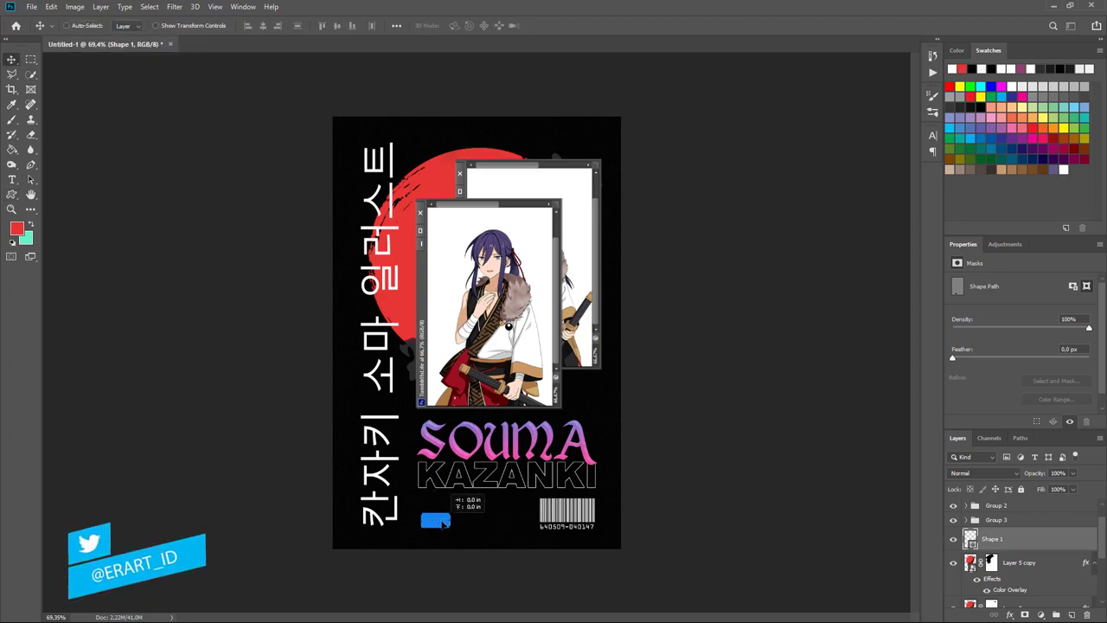
drag(441, 525, 526, 516)
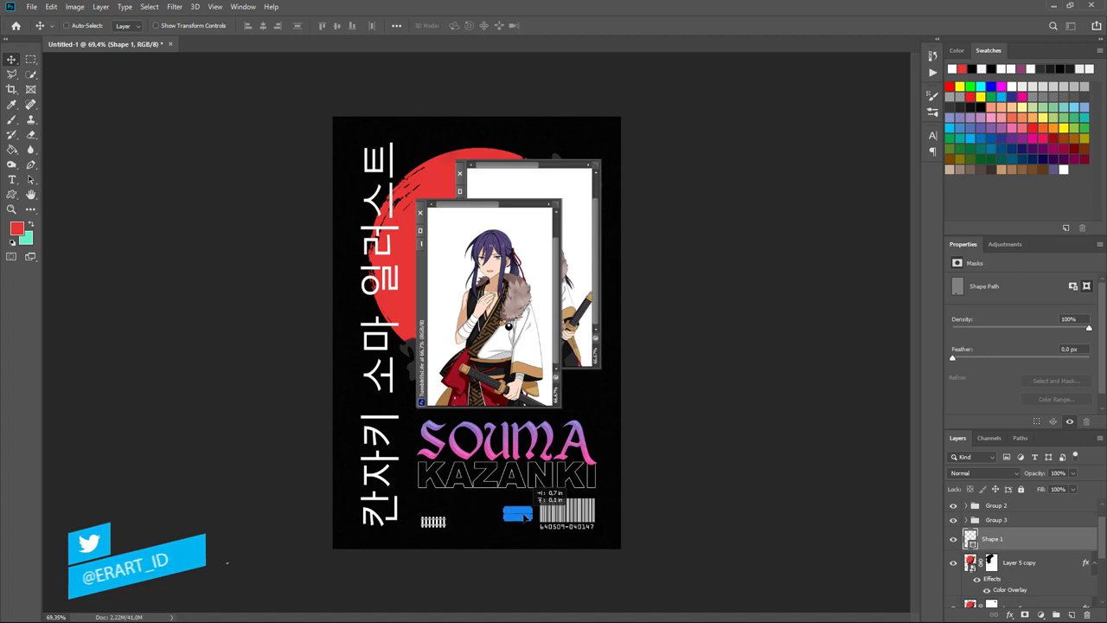
drag(526, 516, 520, 516)
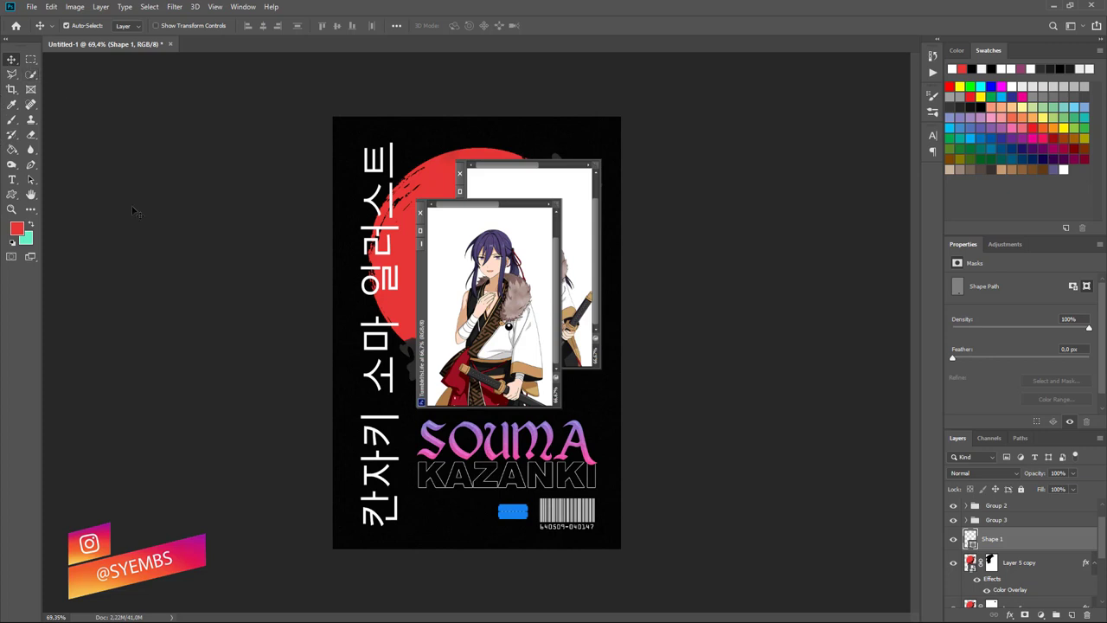
click(189, 333)
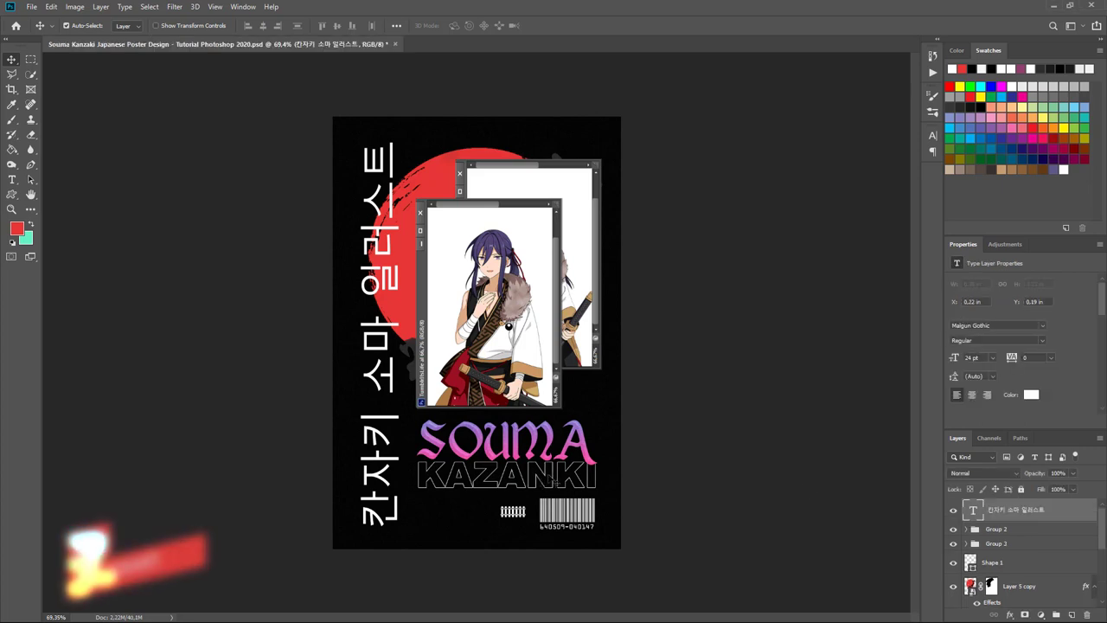
Retype the KAZANKI title text as KANZAKI
click(544, 480)
double_click(979, 573)
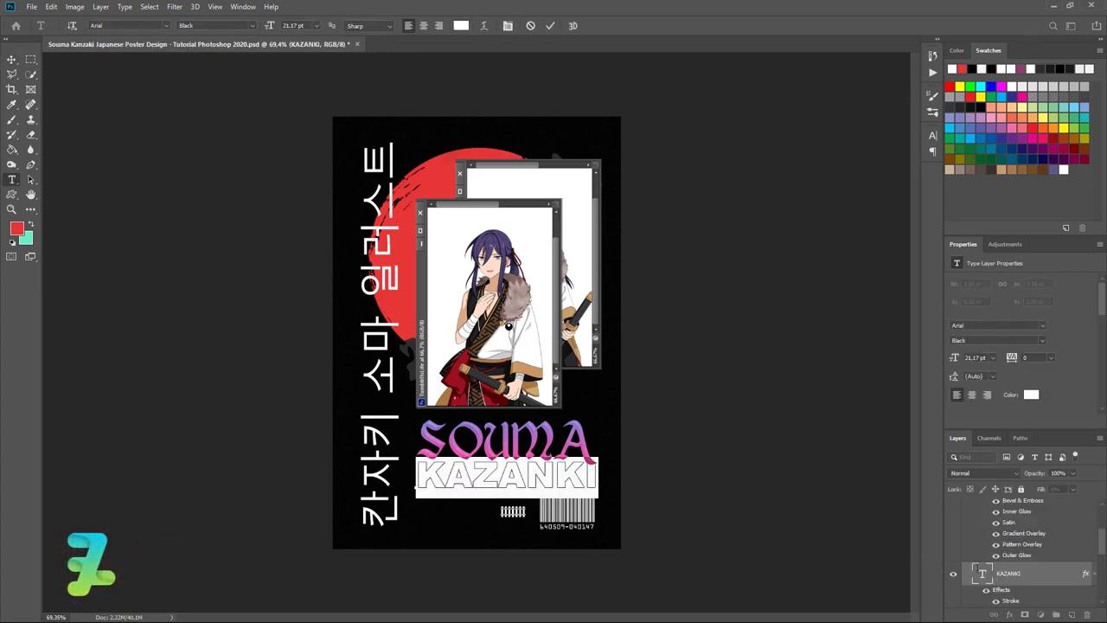
text(K)
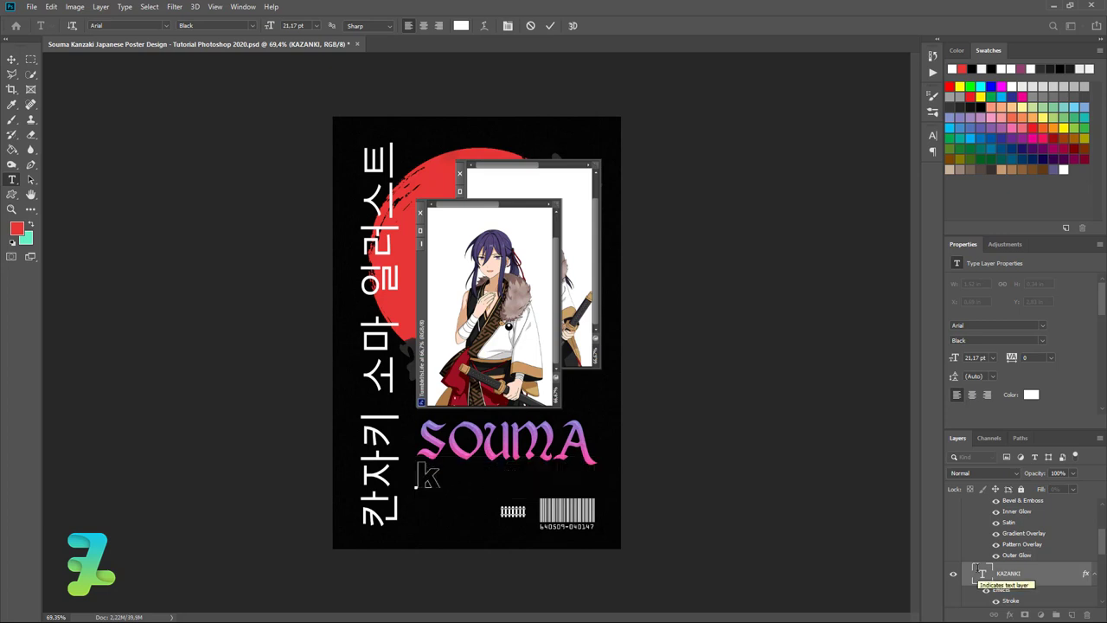
text(a)
key(BackSpace)
key(BackSpace)
text(KANZA)
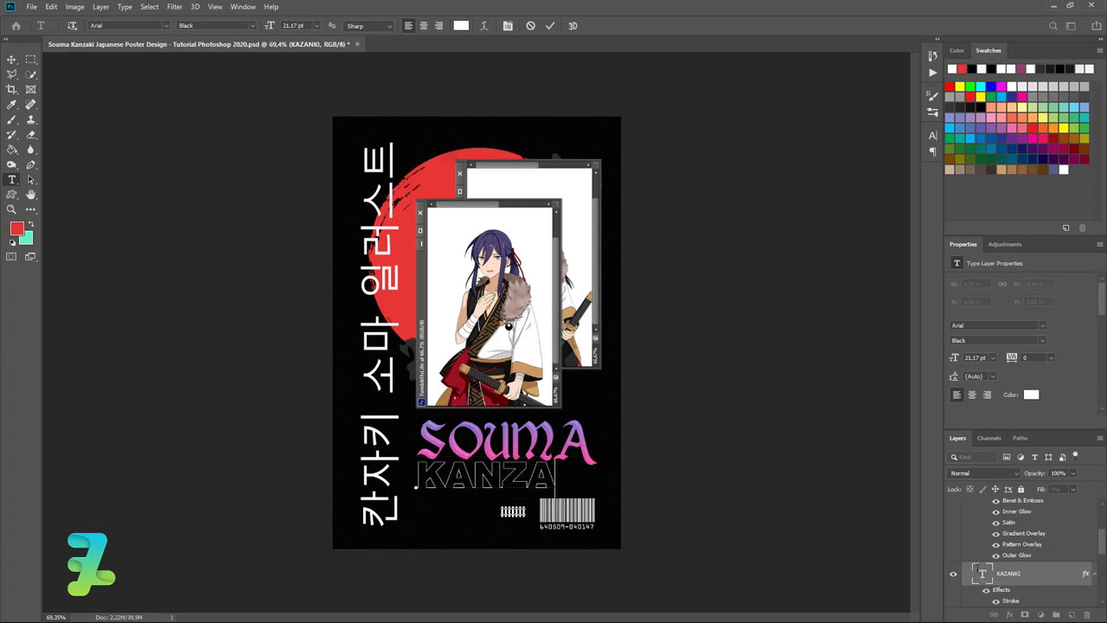
text(KI)
click(12, 59)
Nudge the KANZAKI title slightly into place with the arrow keys
key(Down)
key(Down)
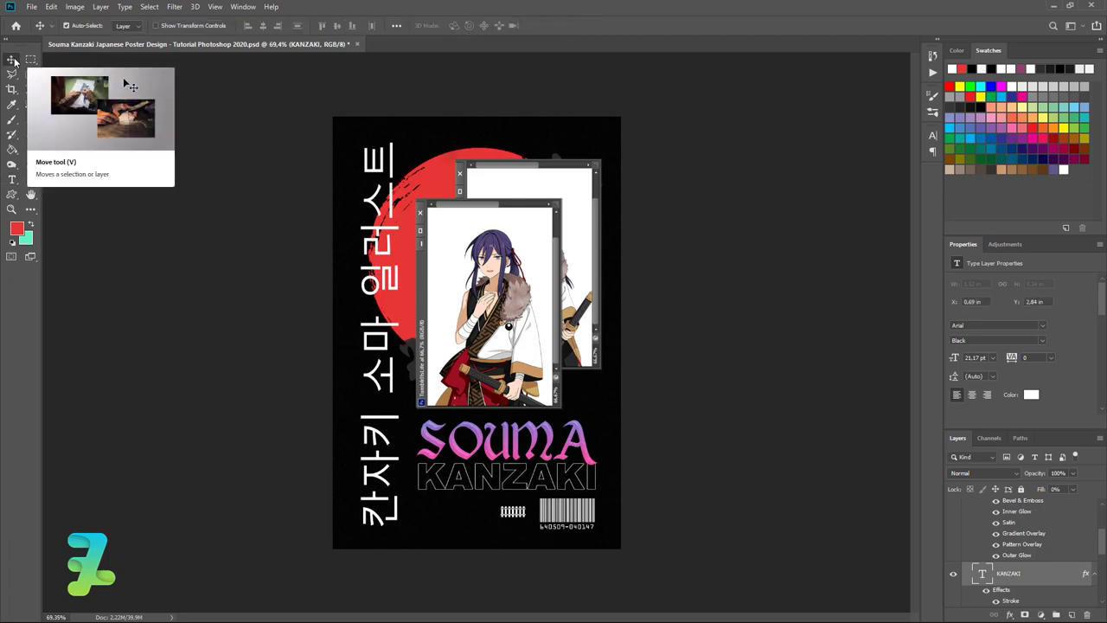
key(Down)
key(Down)
key(Up)
key(Up)
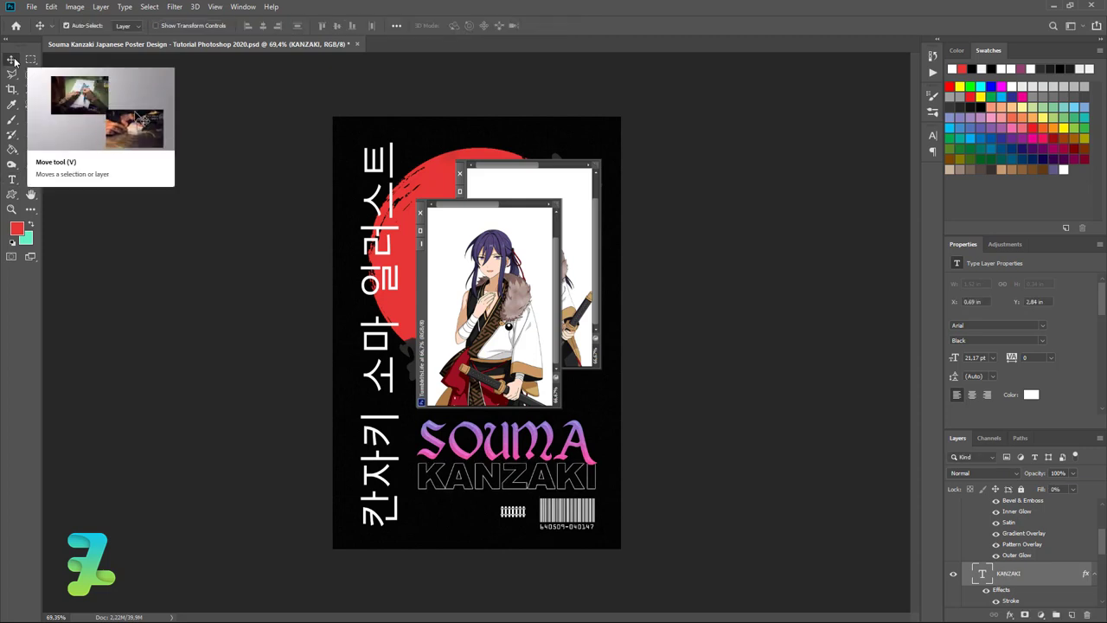
Replace the vertical Korean name with the pasted kanji 神崎颯馬 and move it slightly up
click(396, 333)
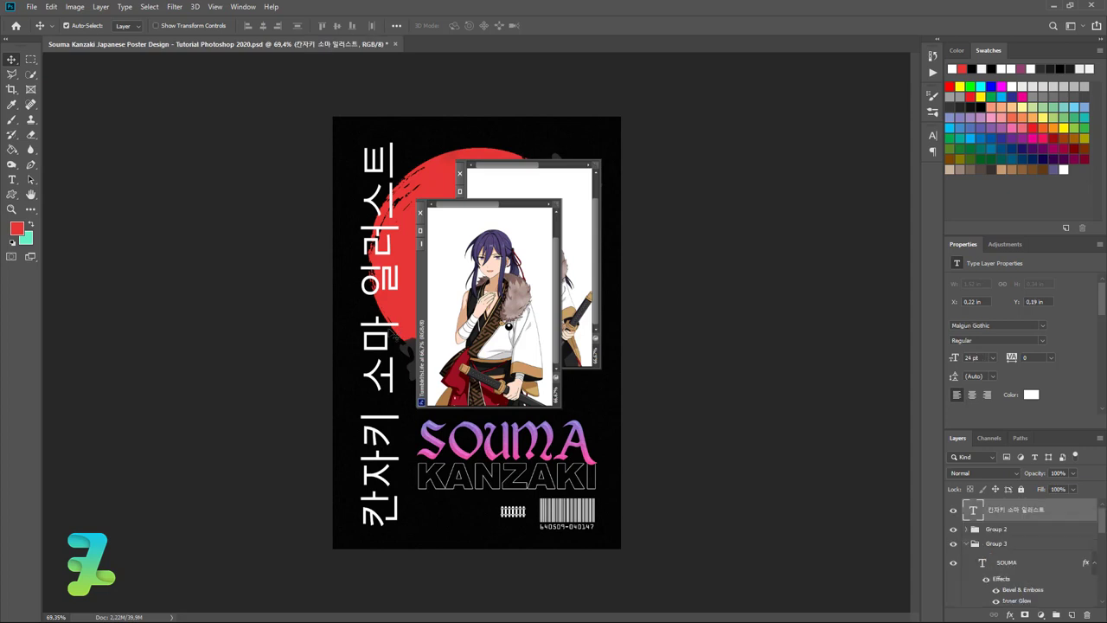
double_click(975, 510)
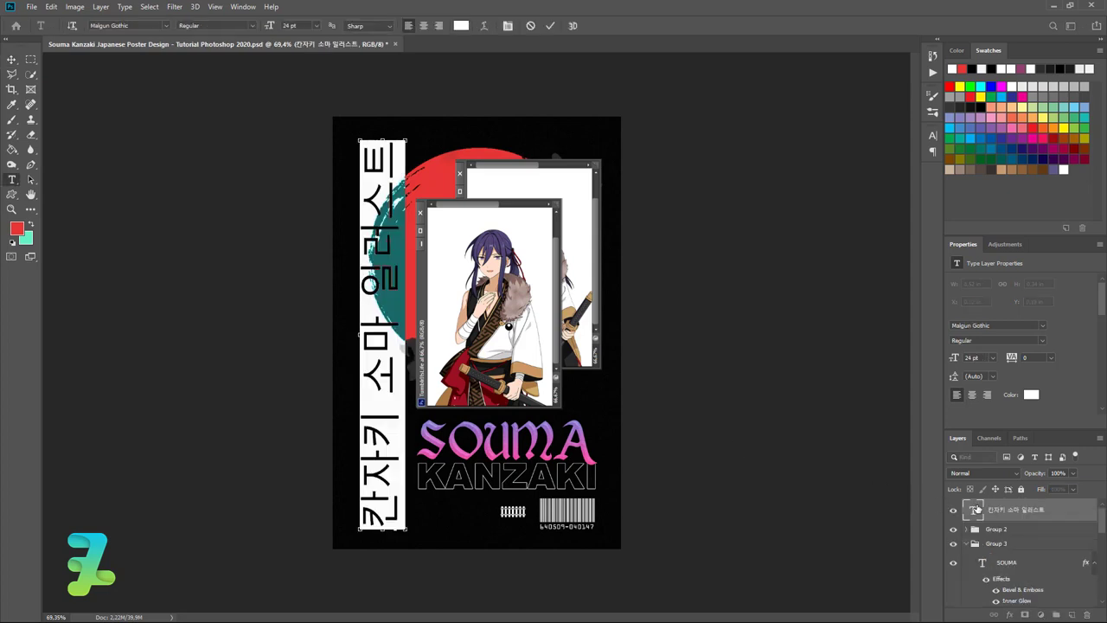
text(神崎颯馬)
click(13, 58)
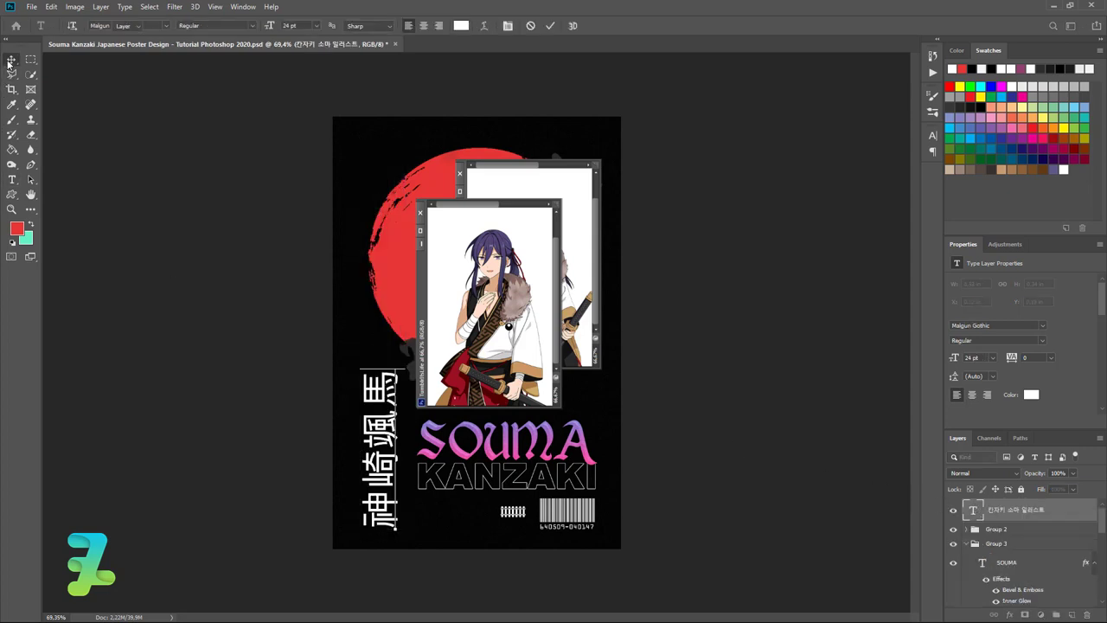
double_click(395, 435)
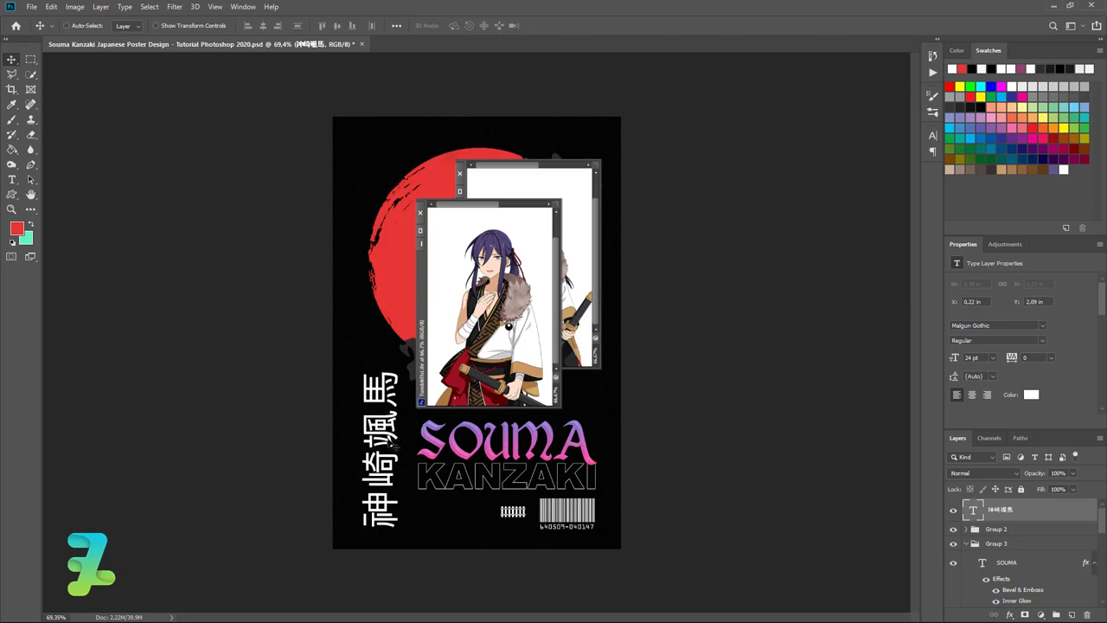
click(12, 59)
drag(383, 374, 383, 361)
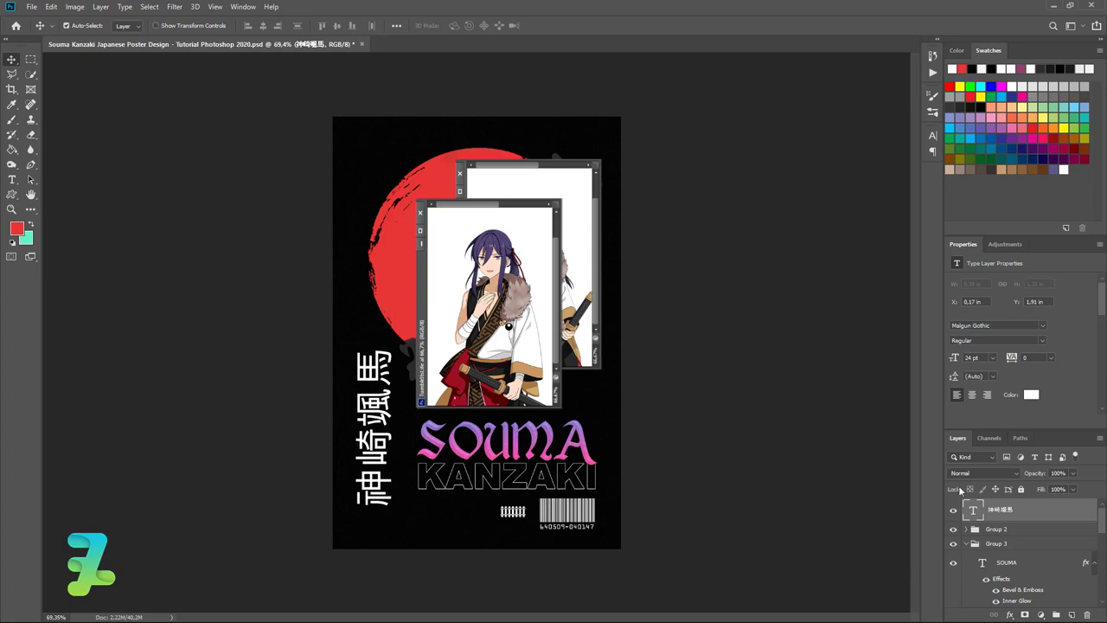
Duplicate the kanji name to the top-left and rotate the copy about 75° diagonally
drag(364, 364, 365, 127)
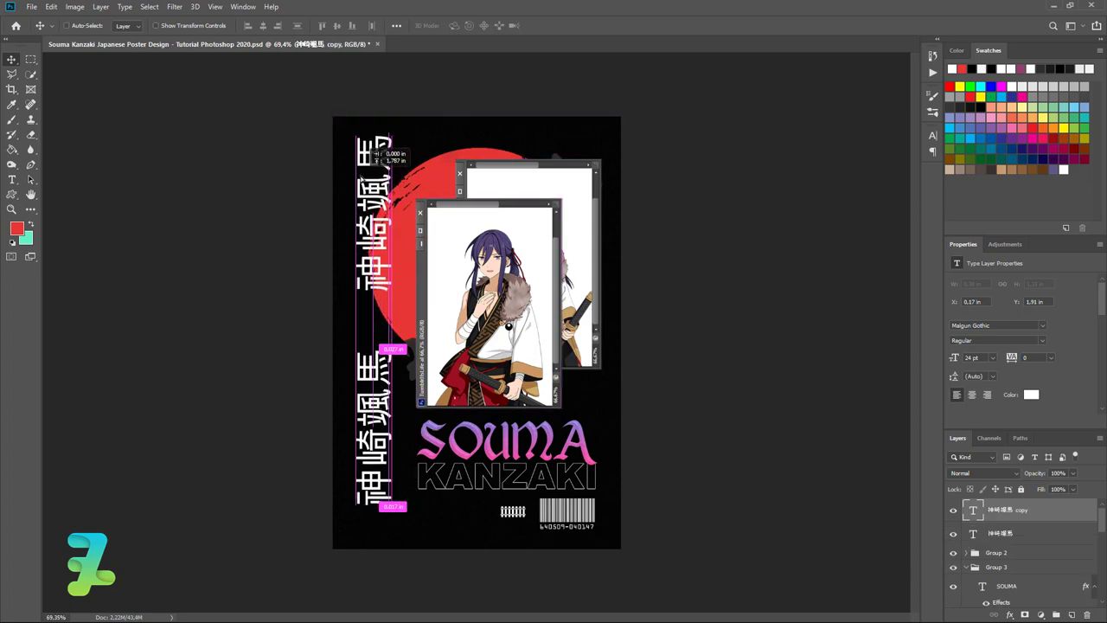
drag(365, 127, 369, 183)
key(ctrl+t)
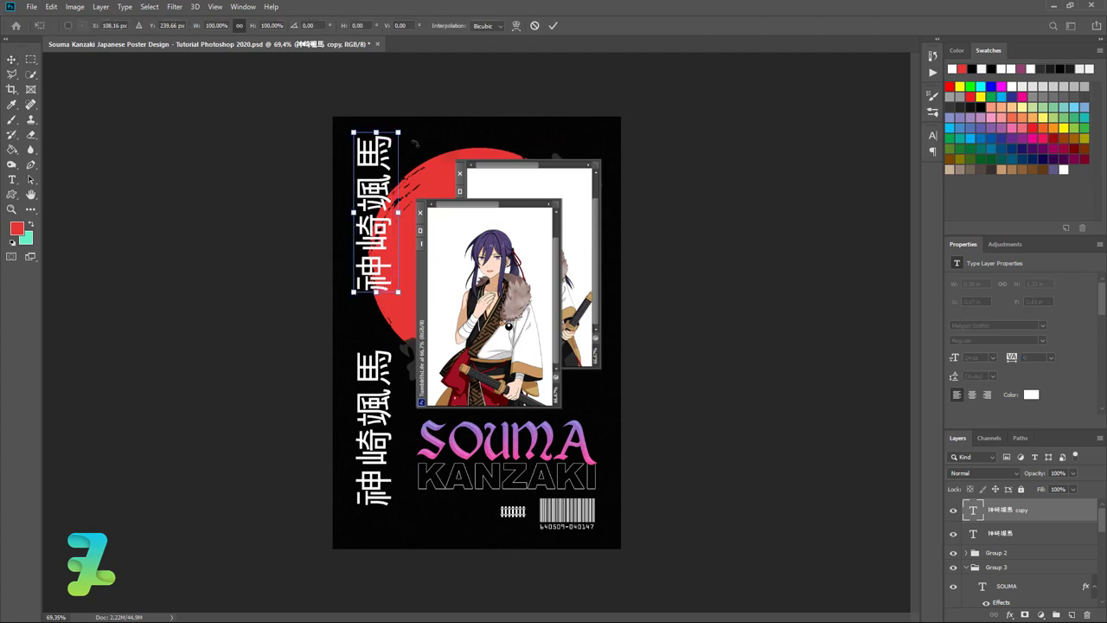
mouse_move(415, 142)
mouse_down()
mouse_move(467, 224)
mouse_move(467, 130)
mouse_up()
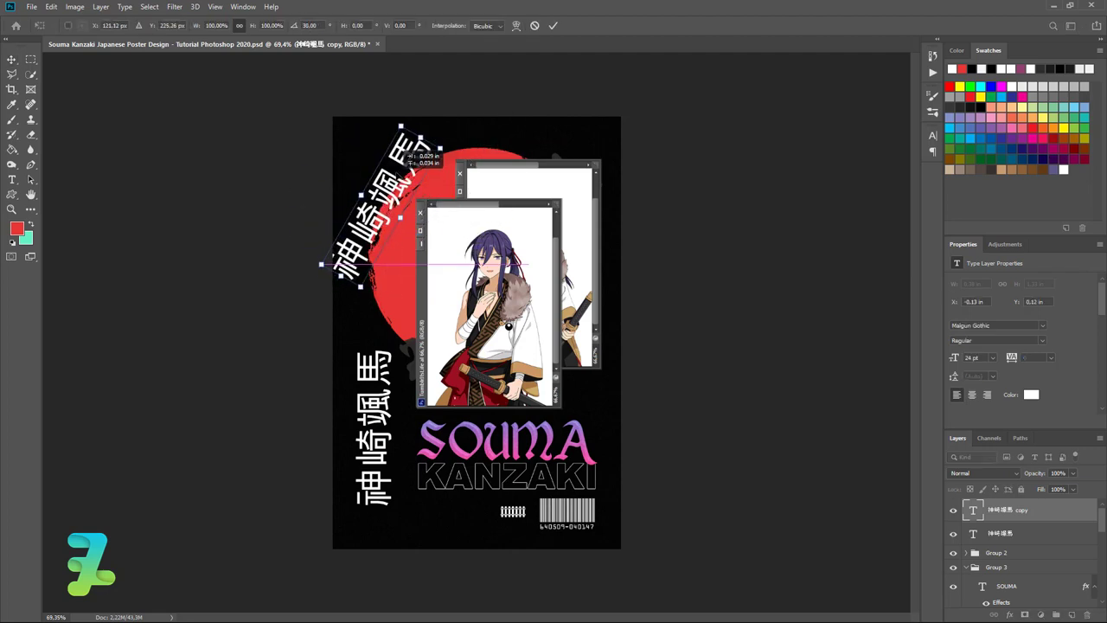
drag(380, 212, 383, 204)
key(Return)
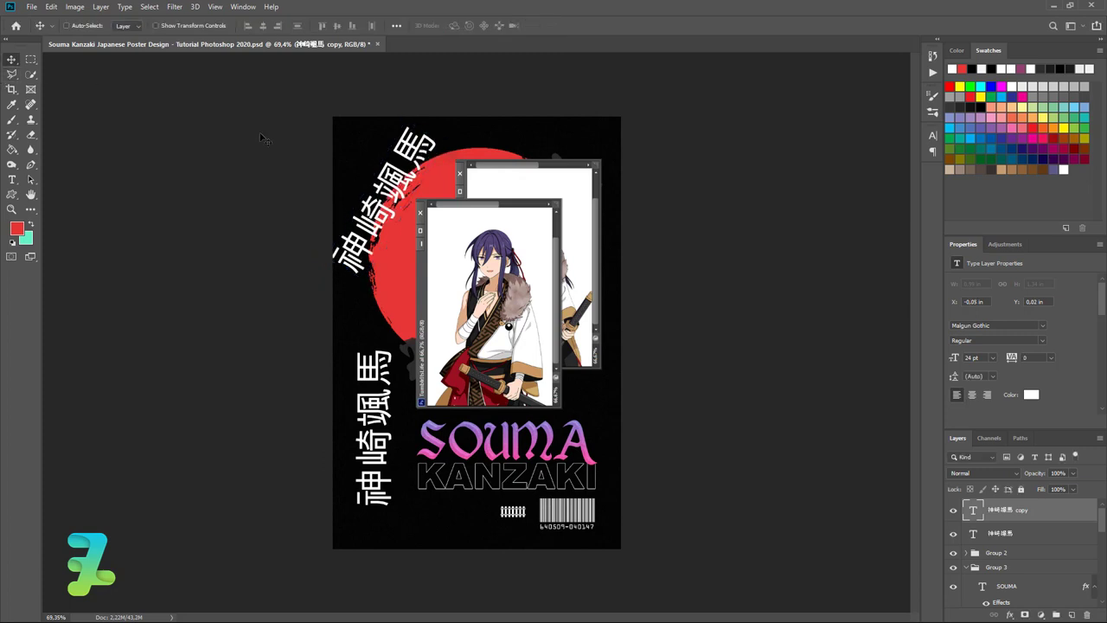
Scale the kanji copy to about 68% and move it further up
key(ctrl+t)
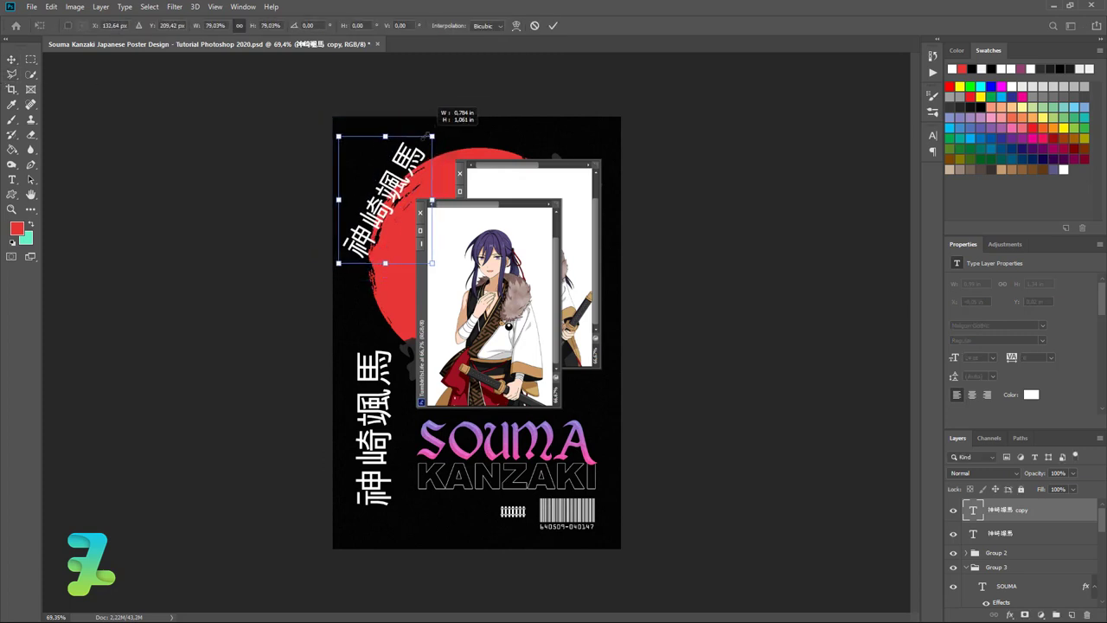
drag(446, 120, 425, 145)
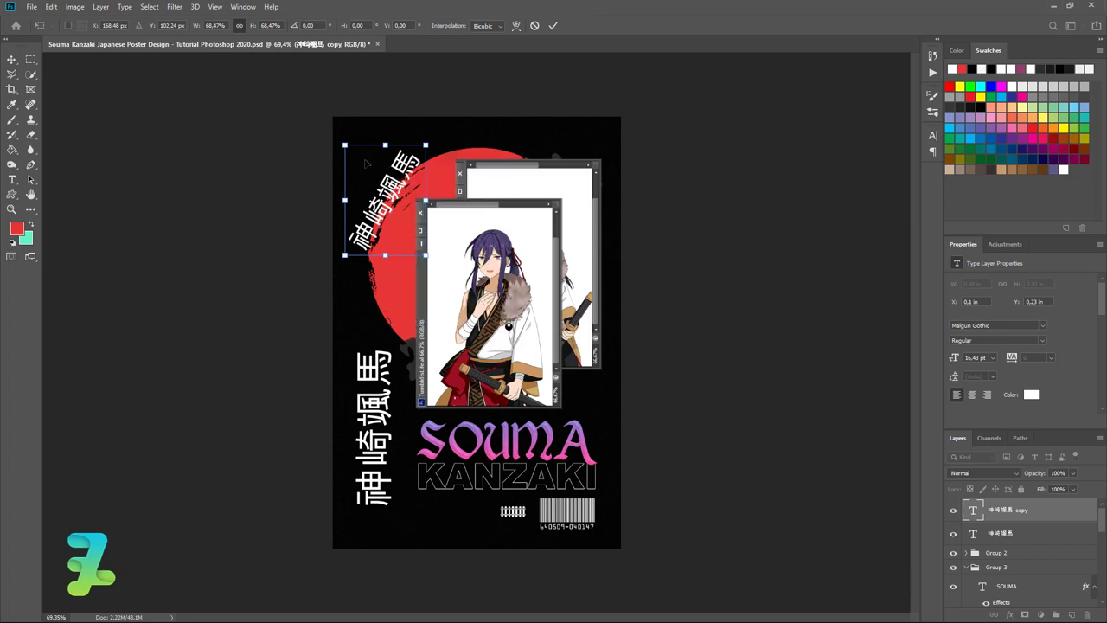
key(Return)
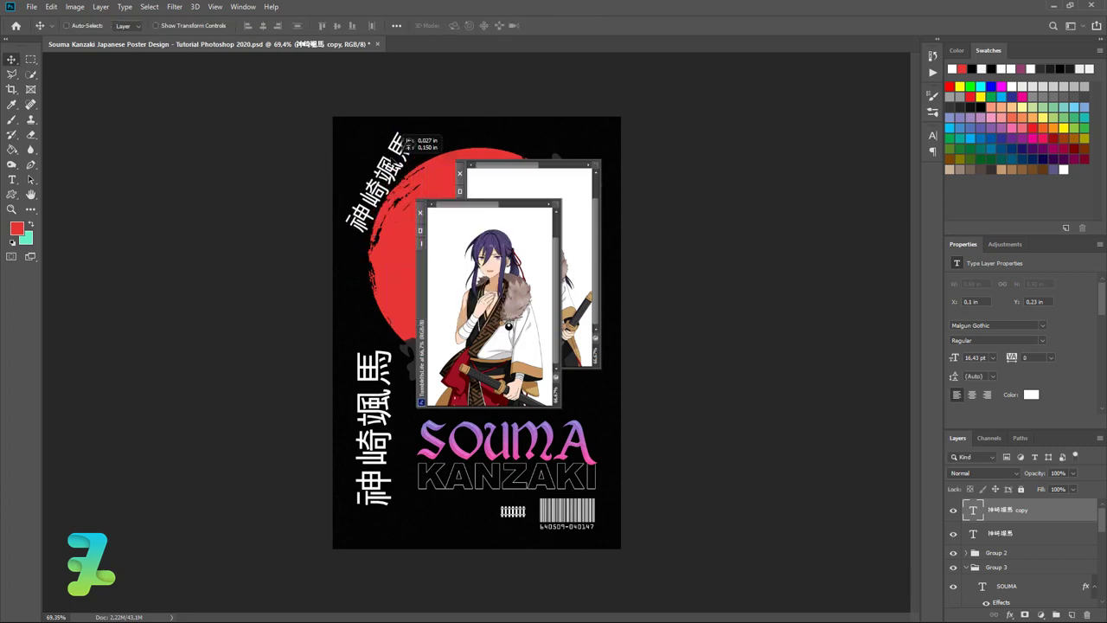
drag(394, 182, 389, 162)
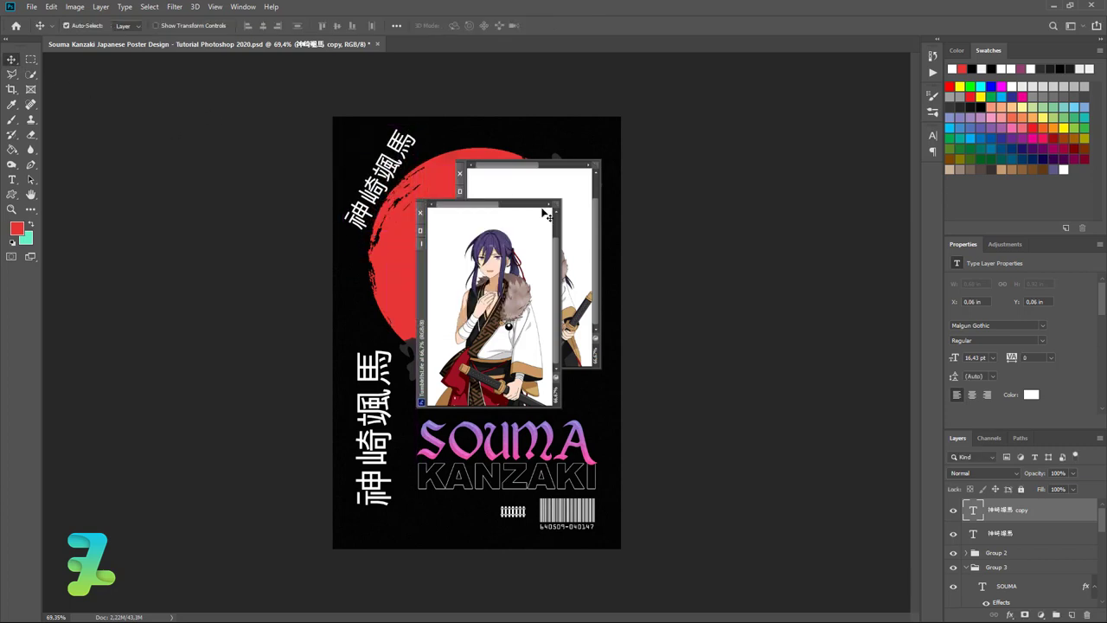
Give the kanji copy a Stroke style with 0% fill and shift it slightly down-right
double_click(1059, 511)
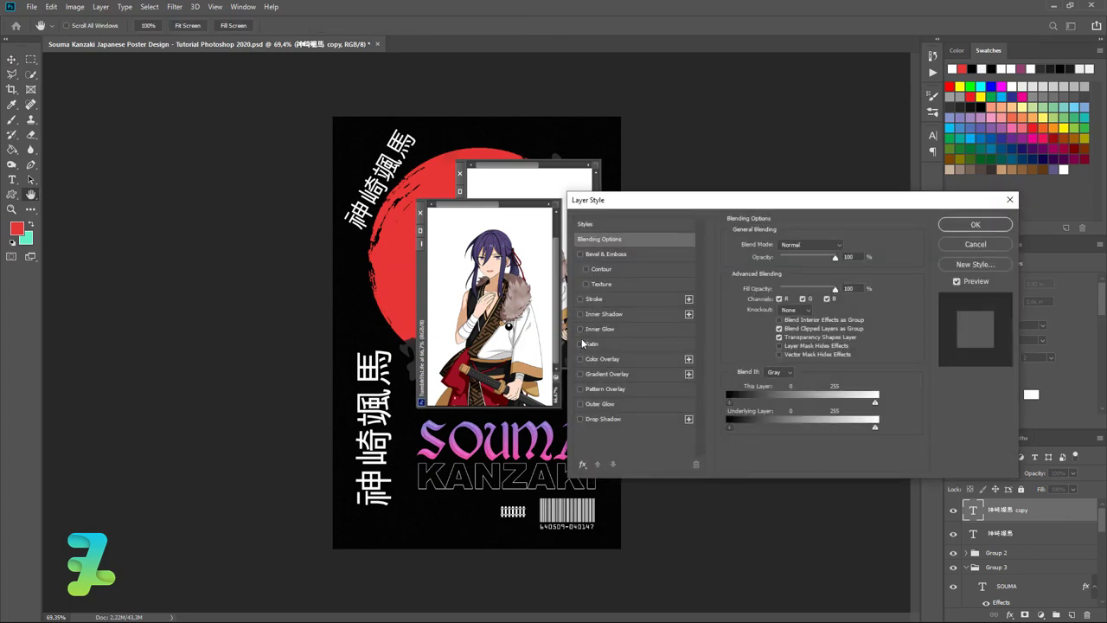
click(974, 225)
click(1073, 490)
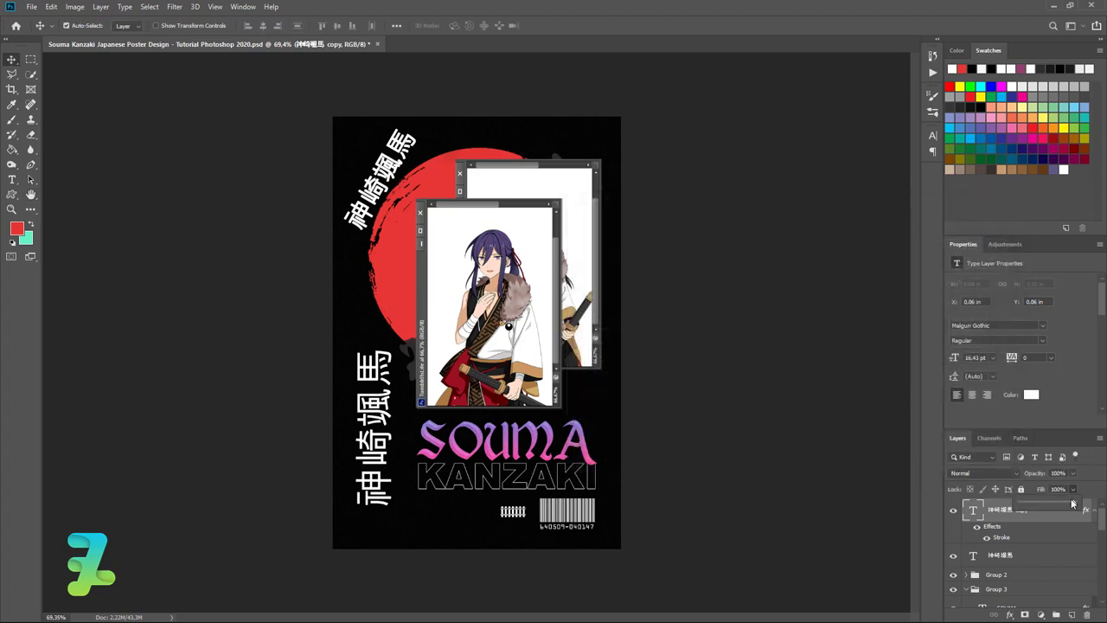
drag(1050, 509, 1016, 509)
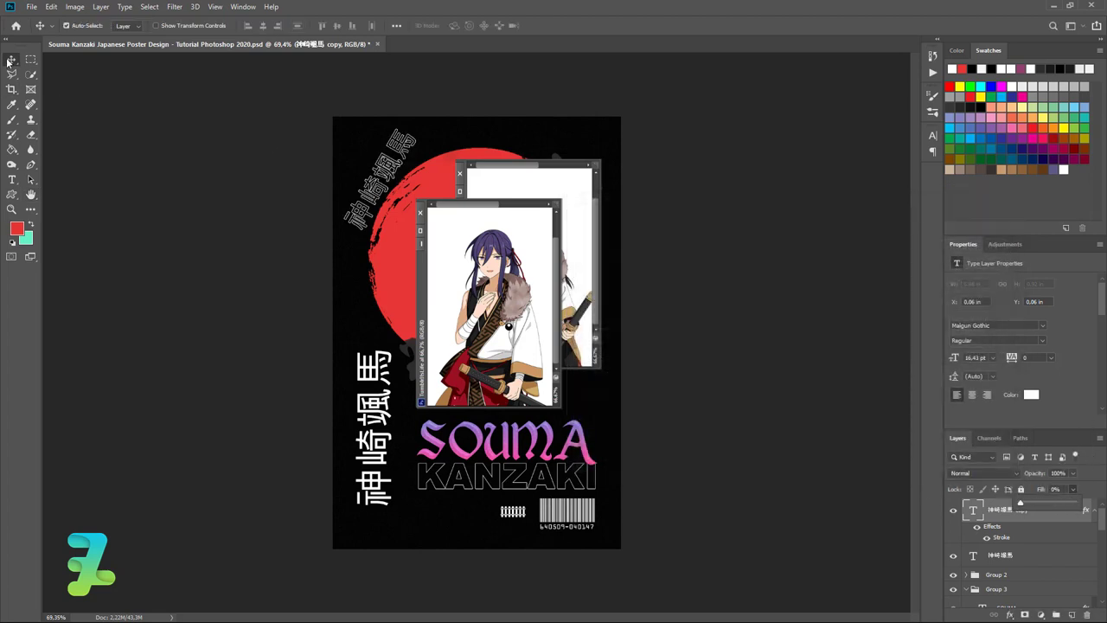
click(288, 137)
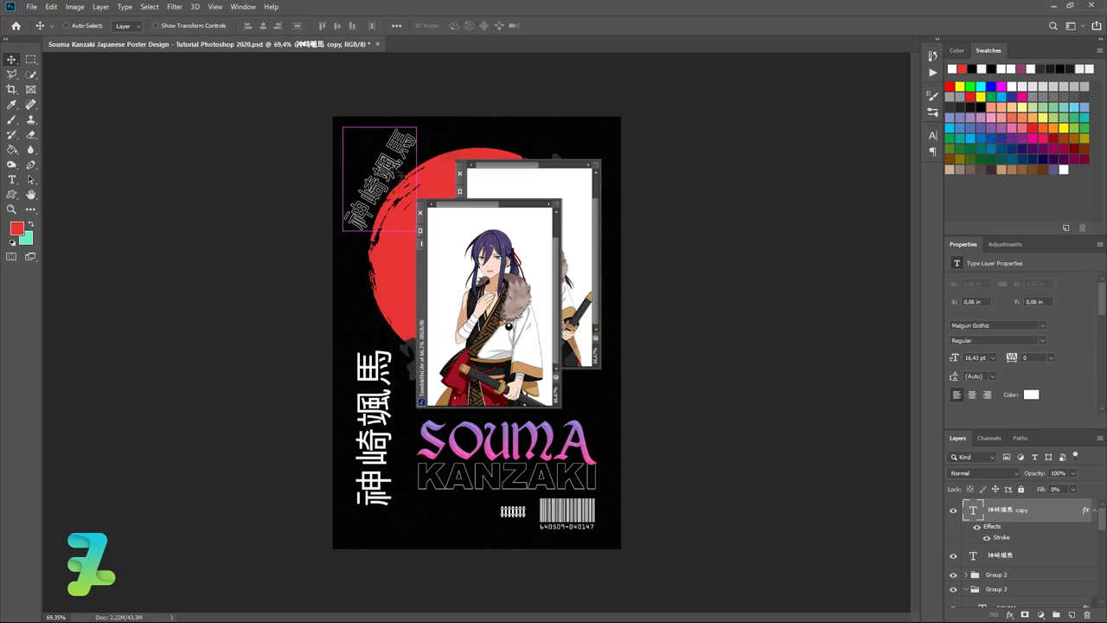
mouse_move(399, 140)
mouse_down()
mouse_move(422, 155)
mouse_move(414, 142)
mouse_up()
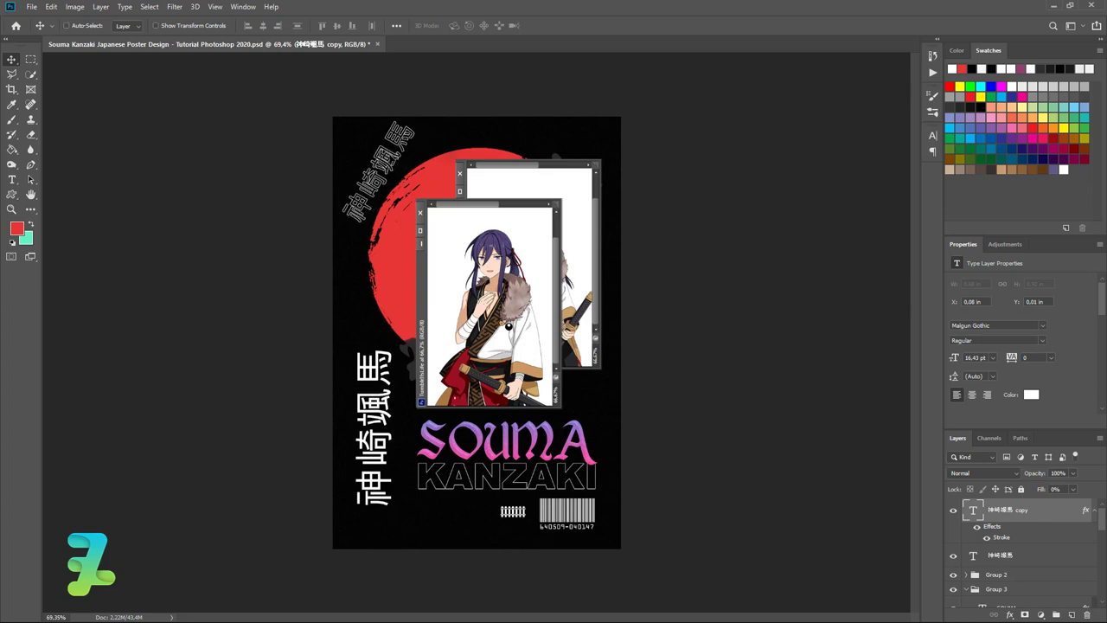
Duplicate the outlined kanji with a slight up-left offset
double_click(415, 142)
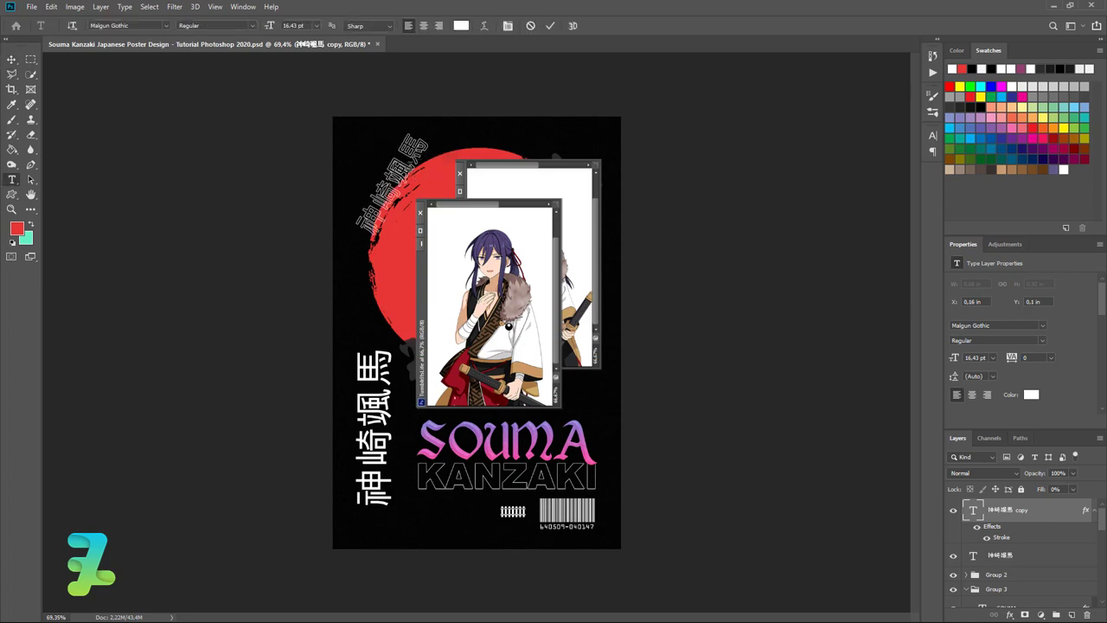
click(12, 61)
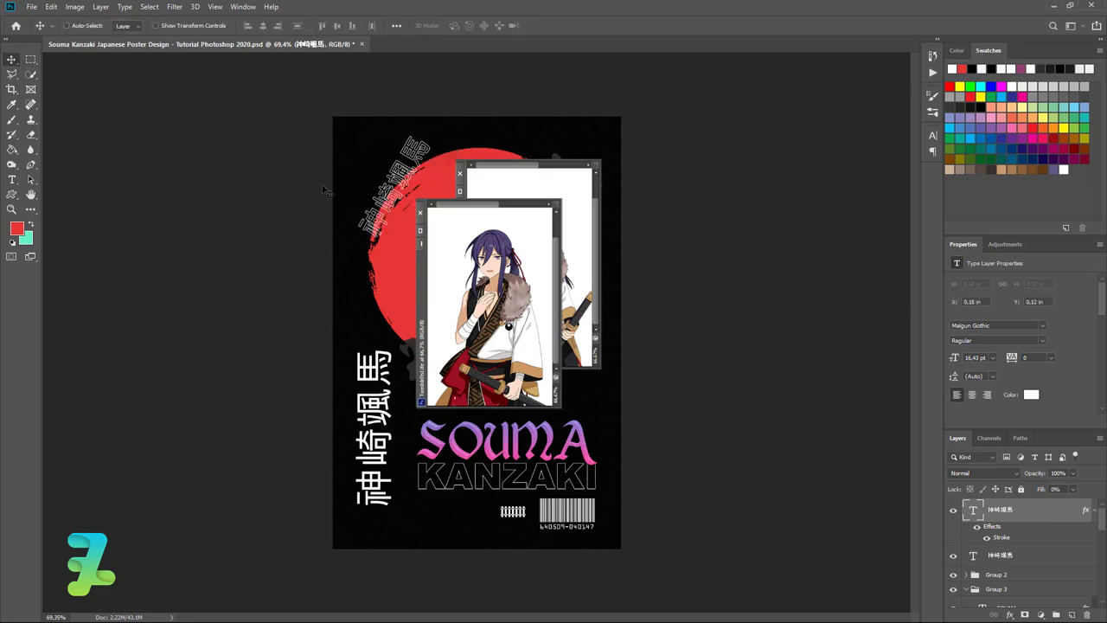
drag(399, 160, 388, 153)
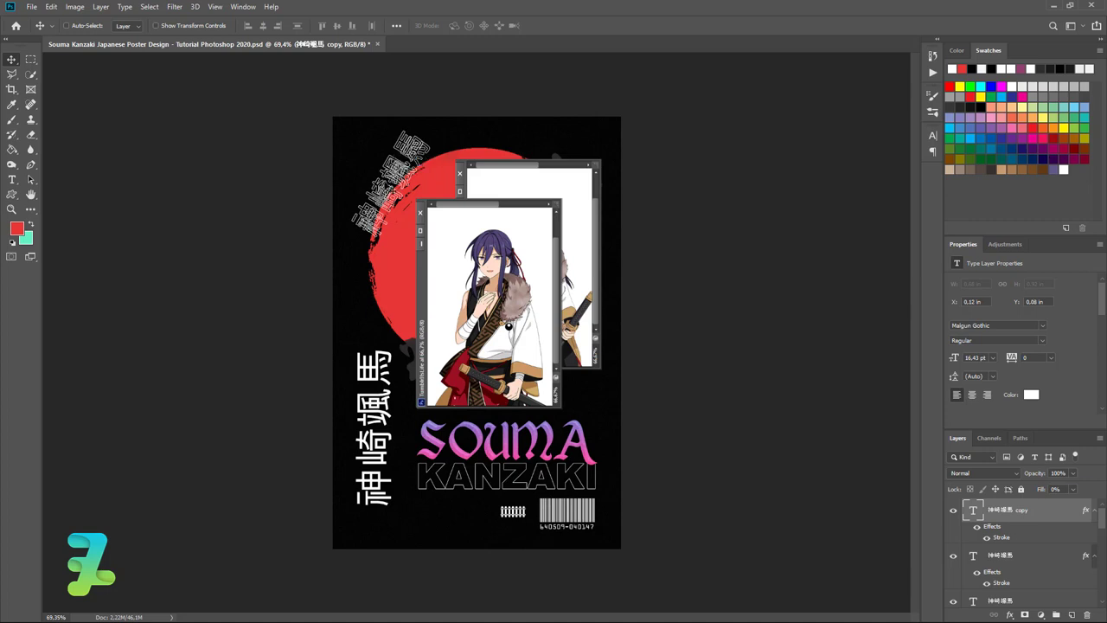
Lower the original outlined kanji layer's opacity to 76%
click(1050, 562)
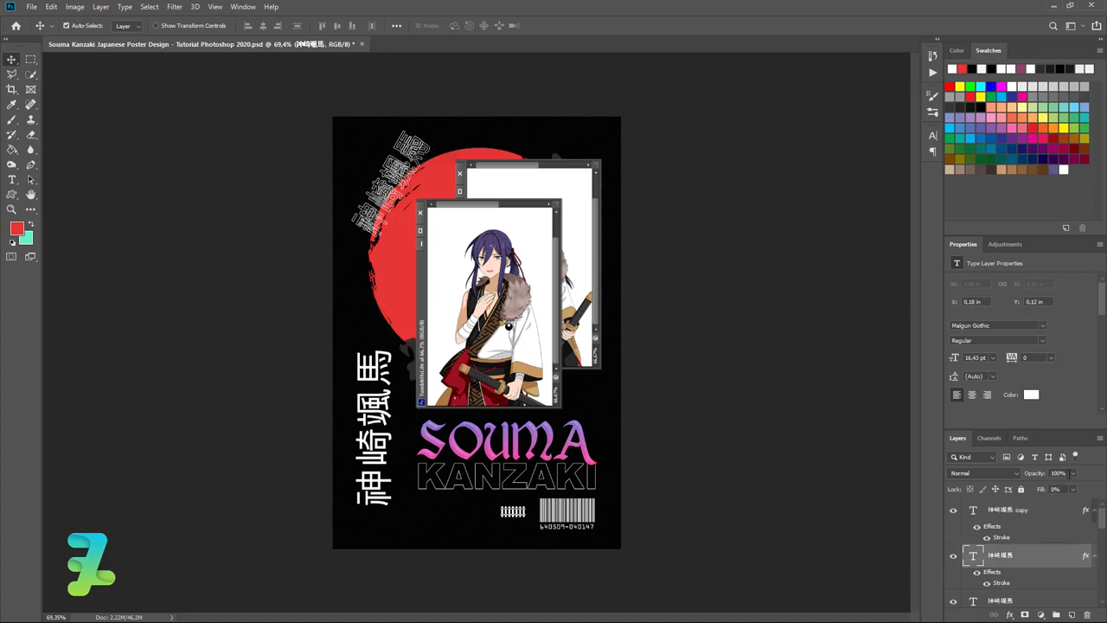
click(1072, 473)
drag(1073, 490, 1062, 490)
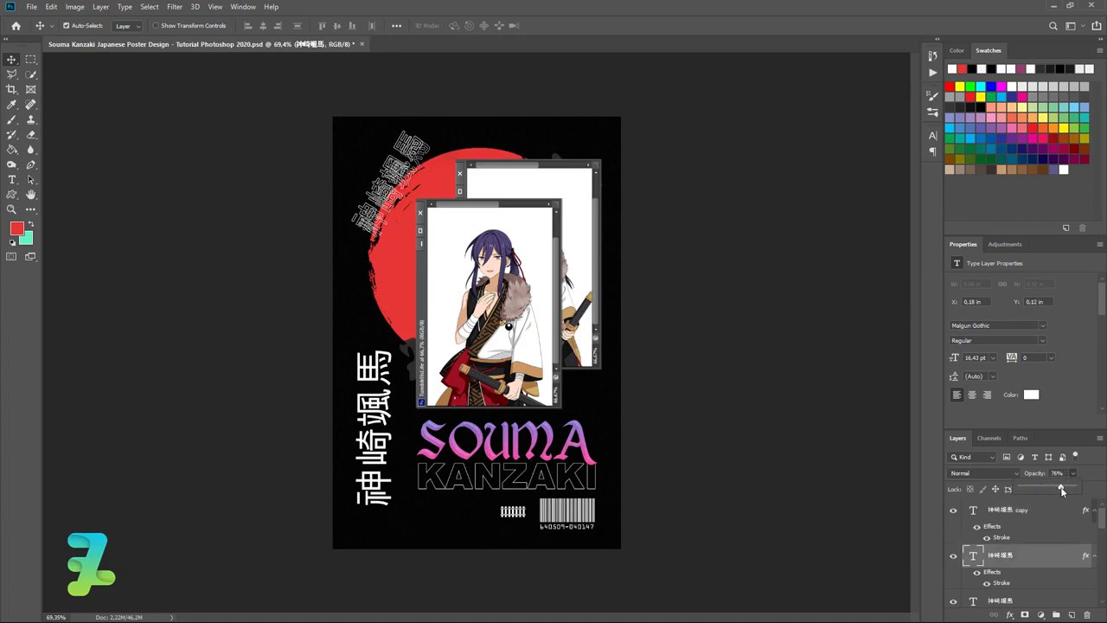
click(11, 62)
click(754, 467)
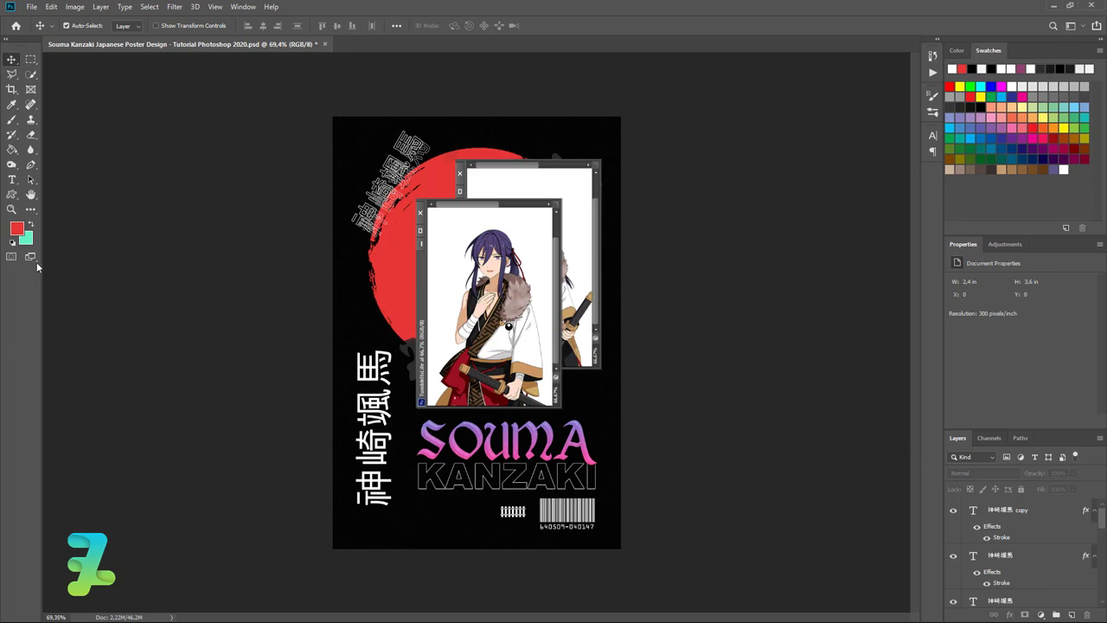
Group both outlined kanji layers as Group 4, rotate it −15° and shift slightly down
click(1042, 513)
shift+click(1039, 554)
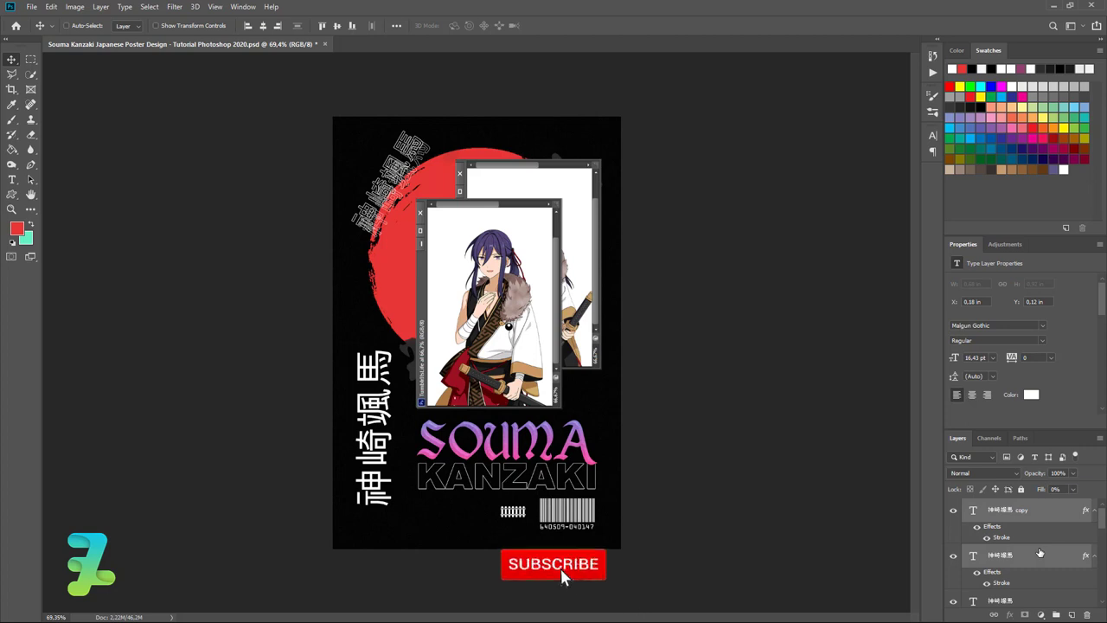
key(ctrl+g)
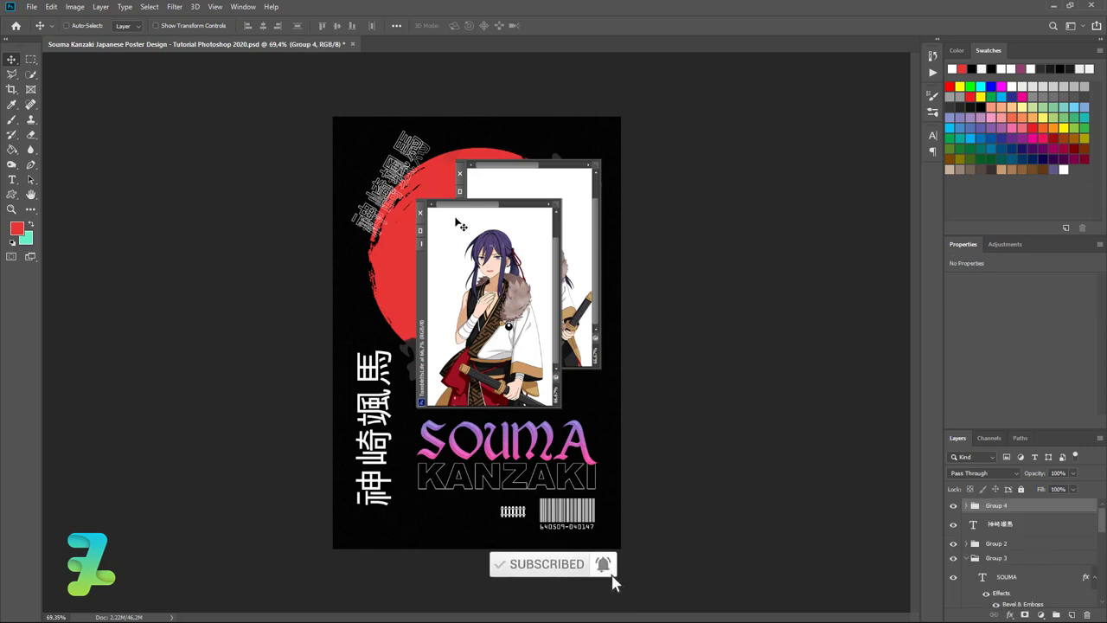
key(ctrl+t)
mouse_move(434, 130)
mouse_down()
mouse_move(485, 184)
mouse_move(476, 89)
mouse_move(455, 84)
mouse_up()
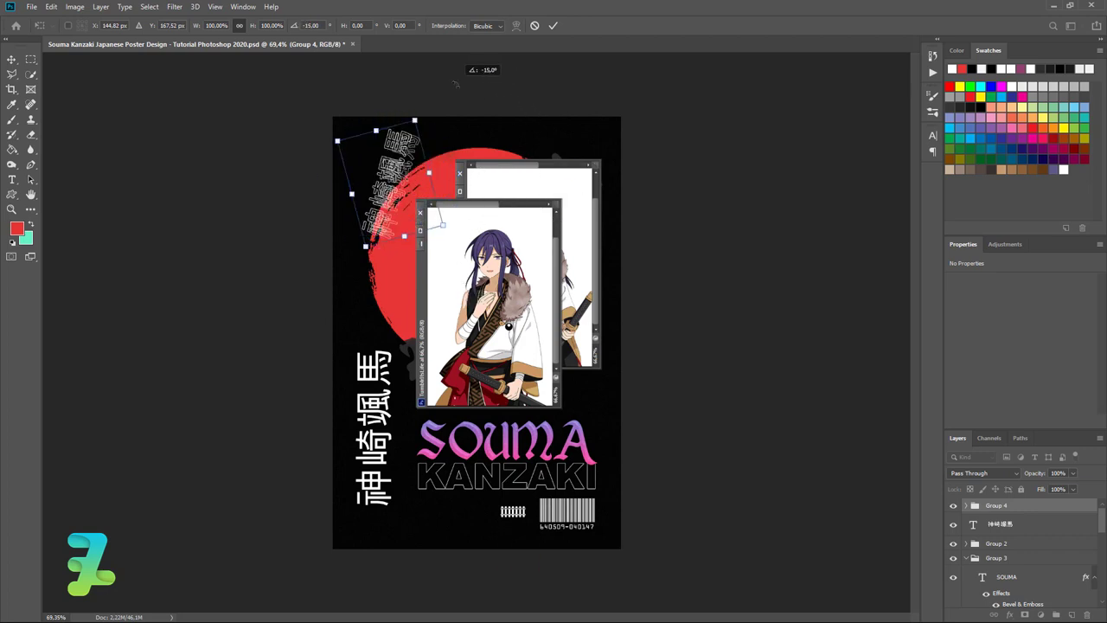
drag(412, 136, 414, 145)
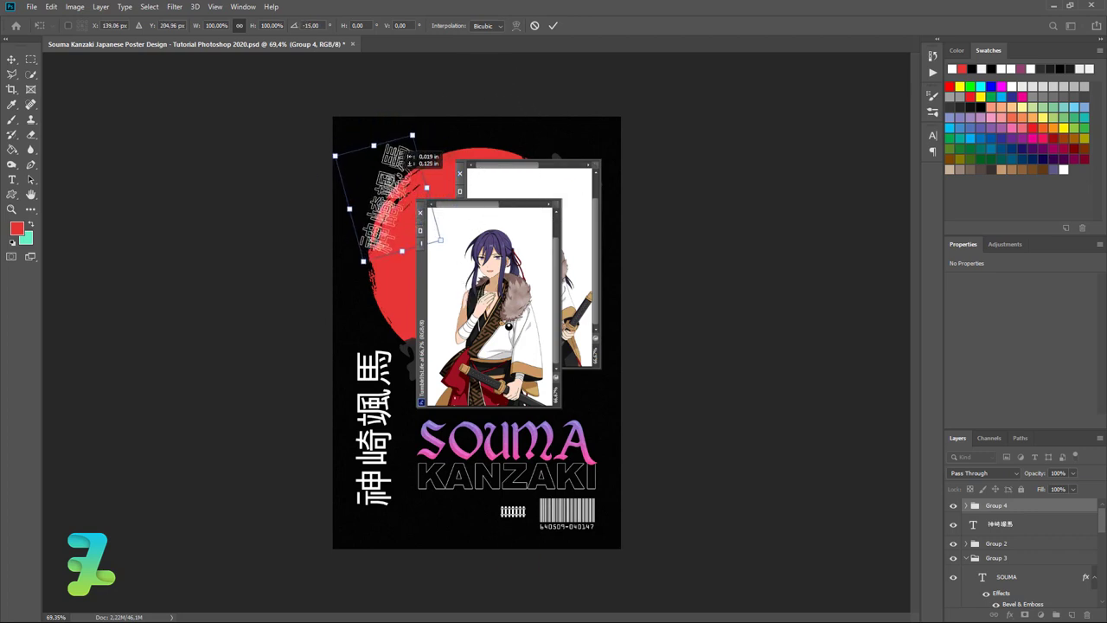
click(11, 59)
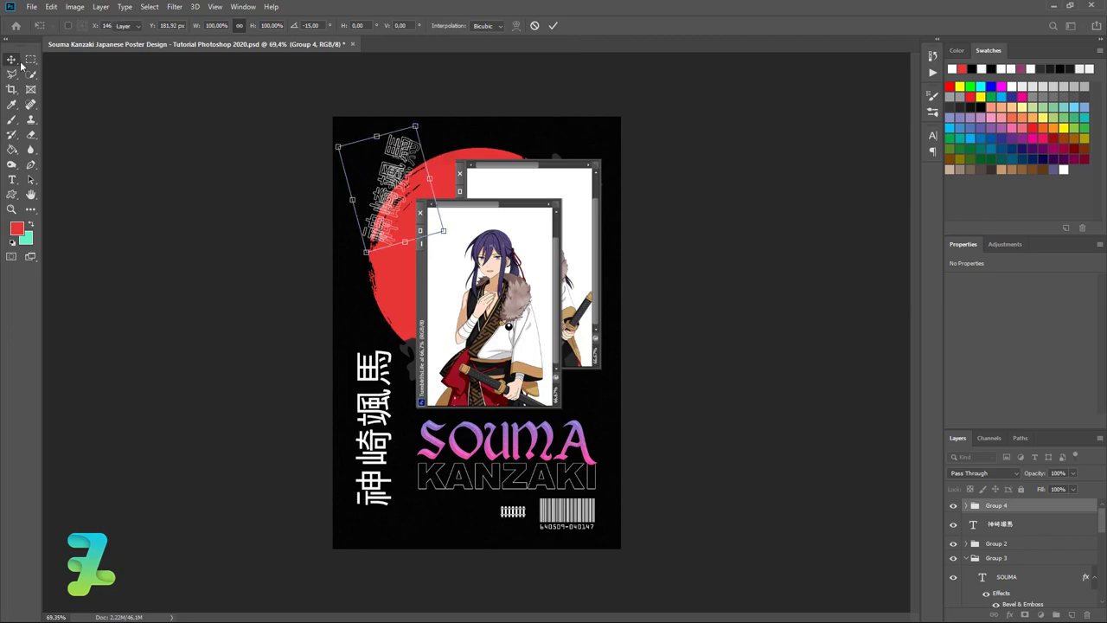